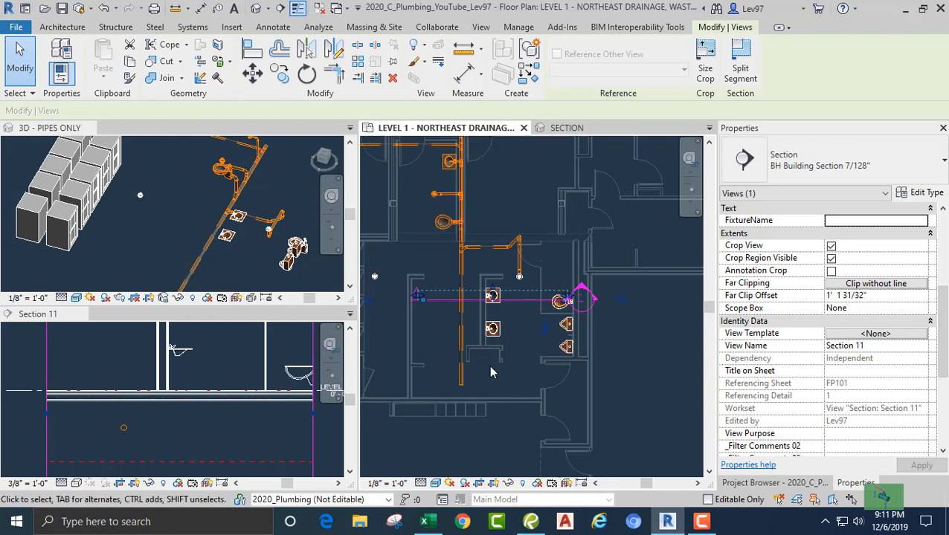
- Examine the two lavatories, the water closet and urinals, and the 4" sanitary main on the Level 1 plan around the Section 11 line
scroll(518, 386, "up", 1)
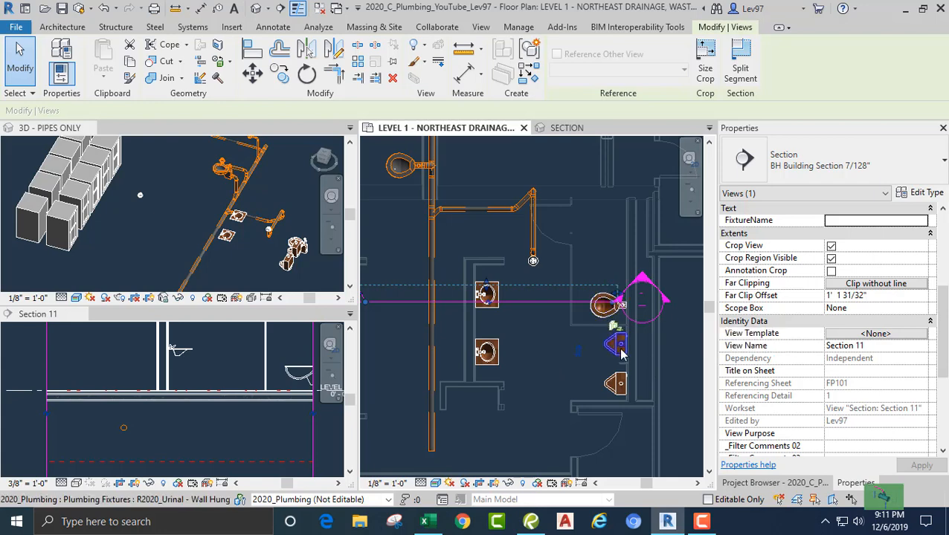
middle_click_drag(516, 329, 553, 356)
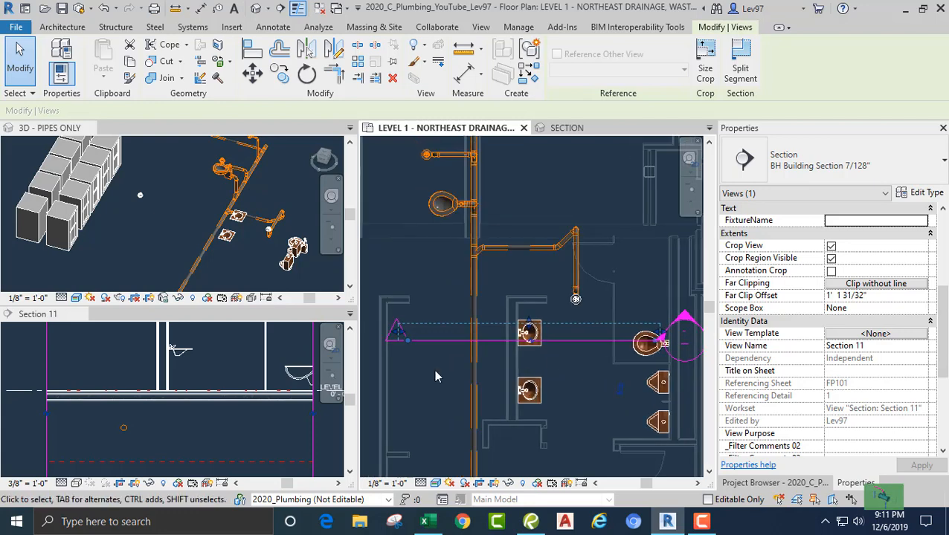
left_click(203, 357)
scroll(223, 372, "up", 3)
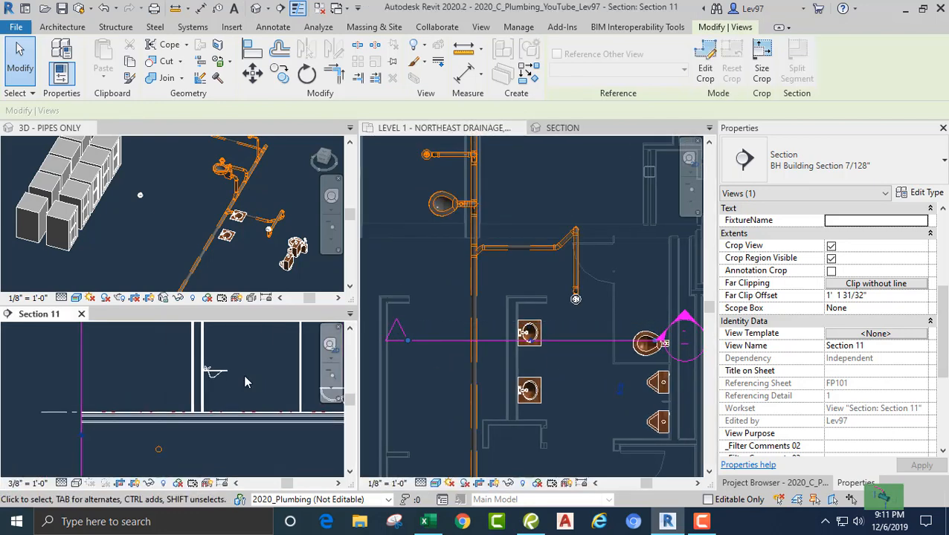
left_click(423, 360)
scroll(487, 356, "up", 3)
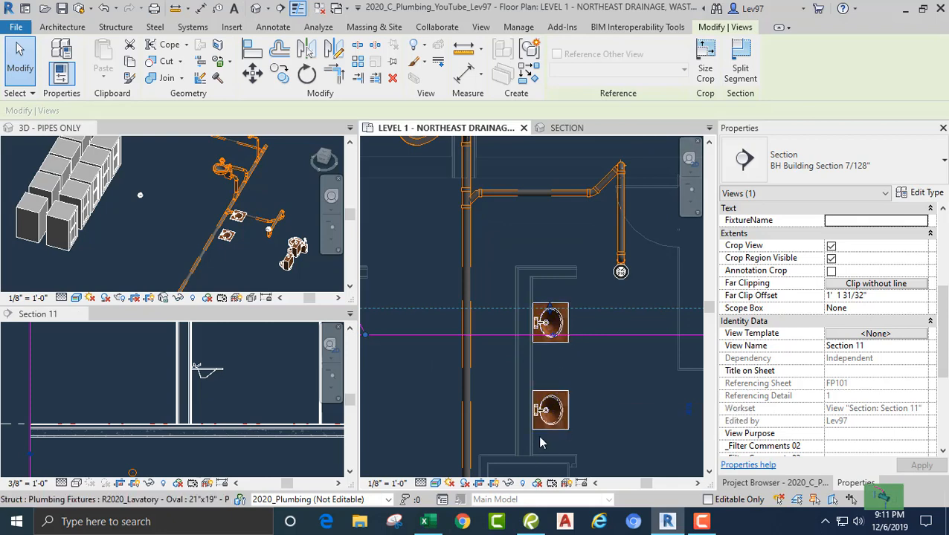
left_click(461, 437)
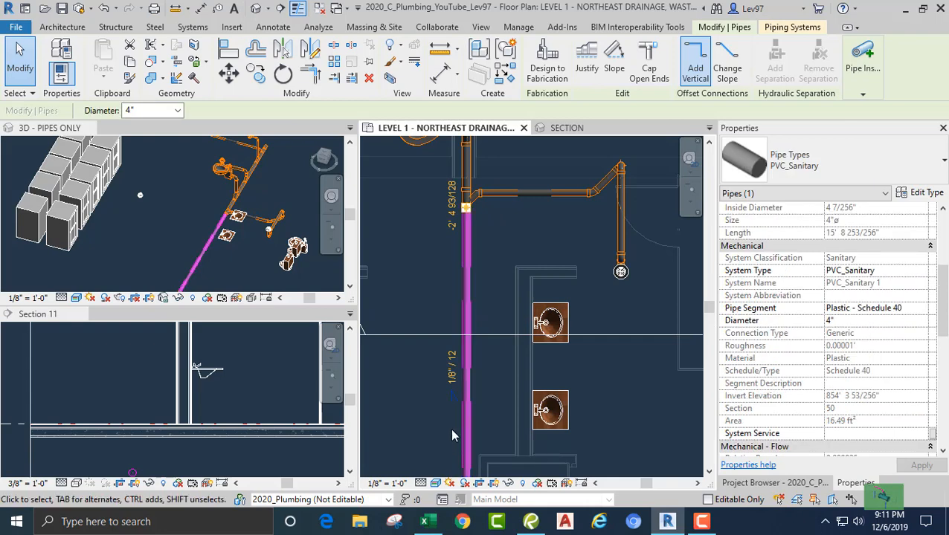
left_click(445, 421)
middle_click_drag(418, 427, 386, 375)
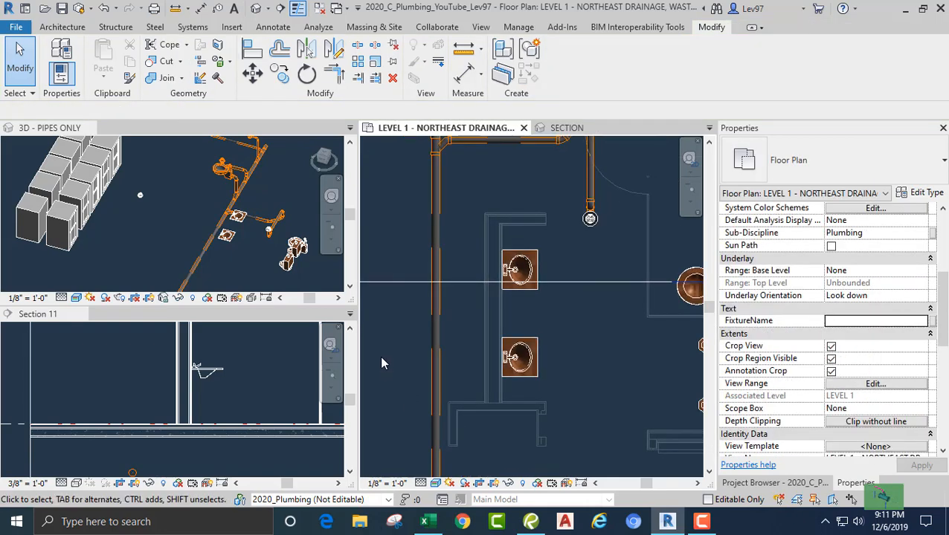
scroll(394, 375, "down", 5)
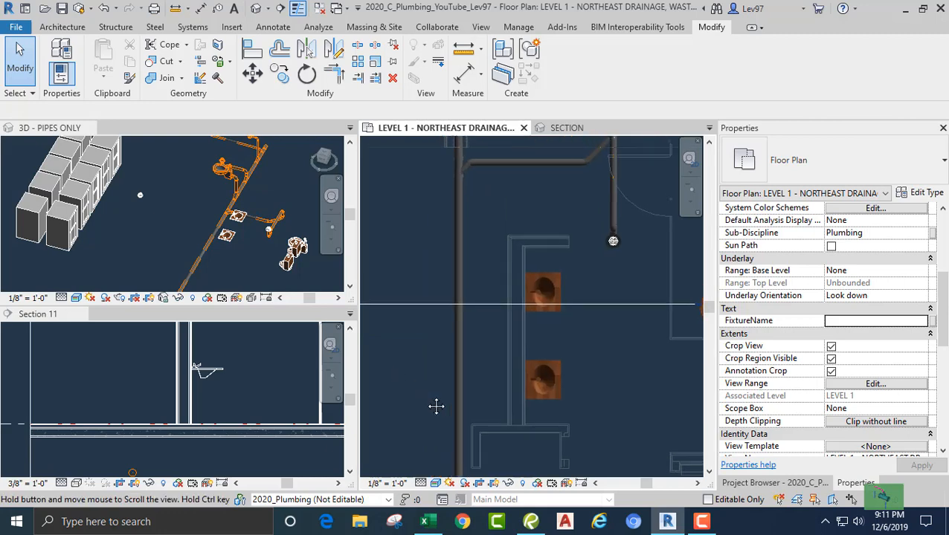
middle_click_drag(413, 372, 446, 404)
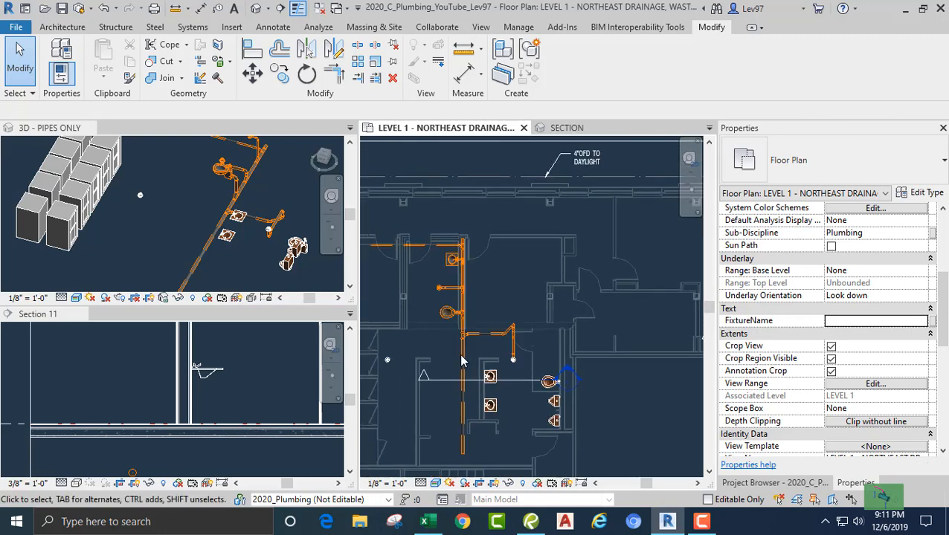
scroll(457, 356, "up", 3)
middle_click_drag(460, 444, 486, 381)
scroll(480, 353, "up", 4)
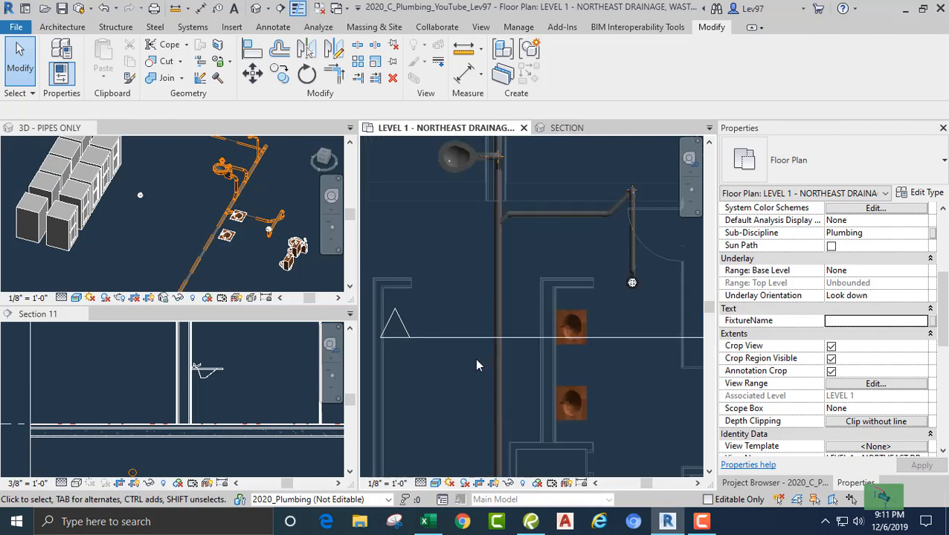
middle_click_drag(482, 344, 401, 384)
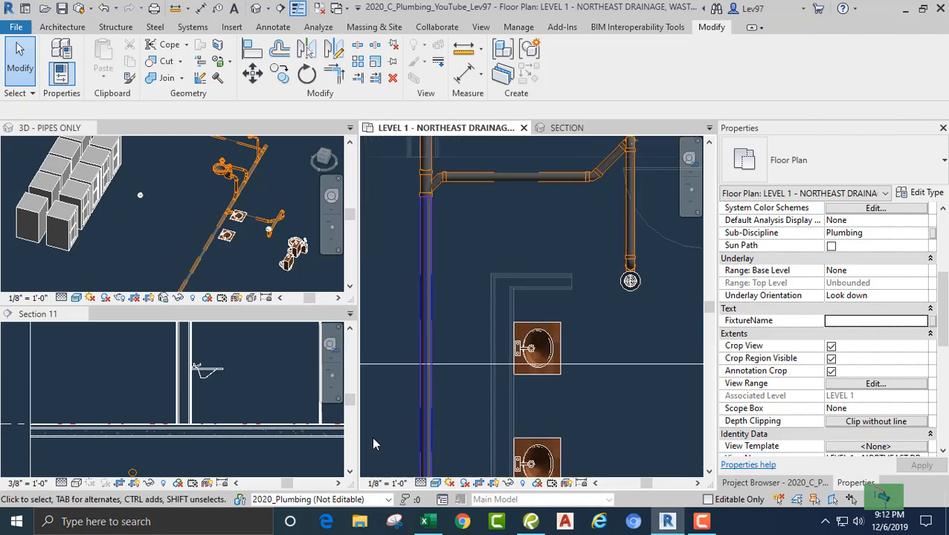
- In Section 11, draw a 1 1/2" PVC_Sanitary pipe from the upper lavatory's drain straight down, turning horizontally into the wall behind it
left_click(249, 353)
scroll(239, 392, "up", 2)
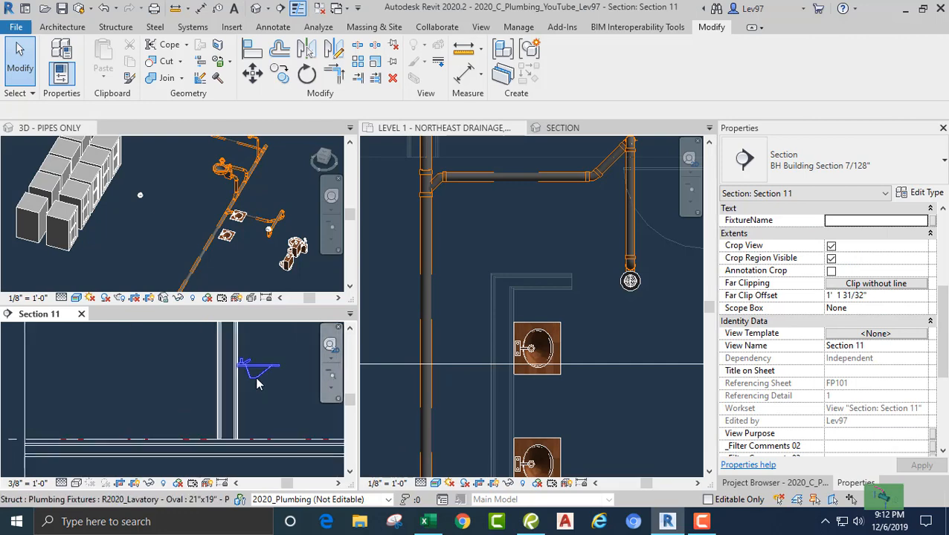
left_click(260, 362)
middle_click_drag(265, 404, 261, 389)
left_click(249, 413)
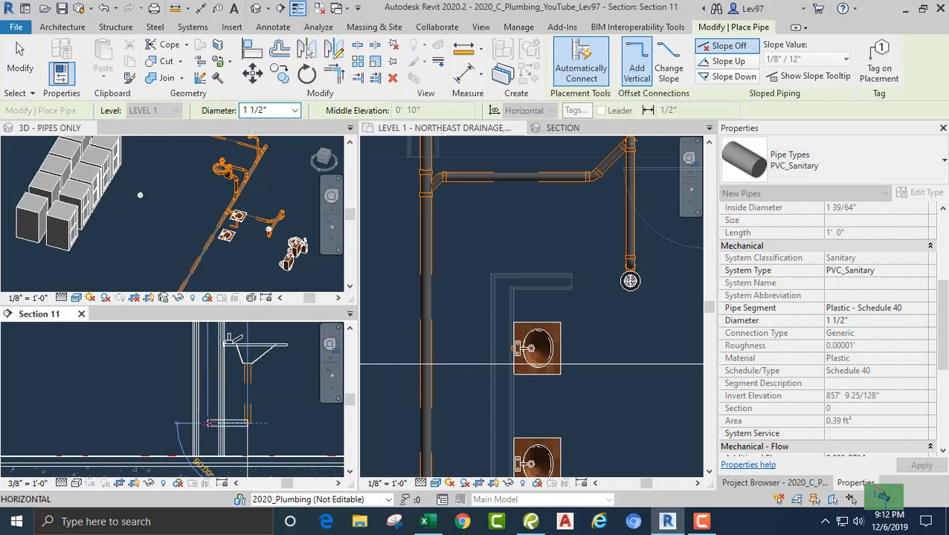
left_click(211, 423)
key("Escape")
key("Escape")
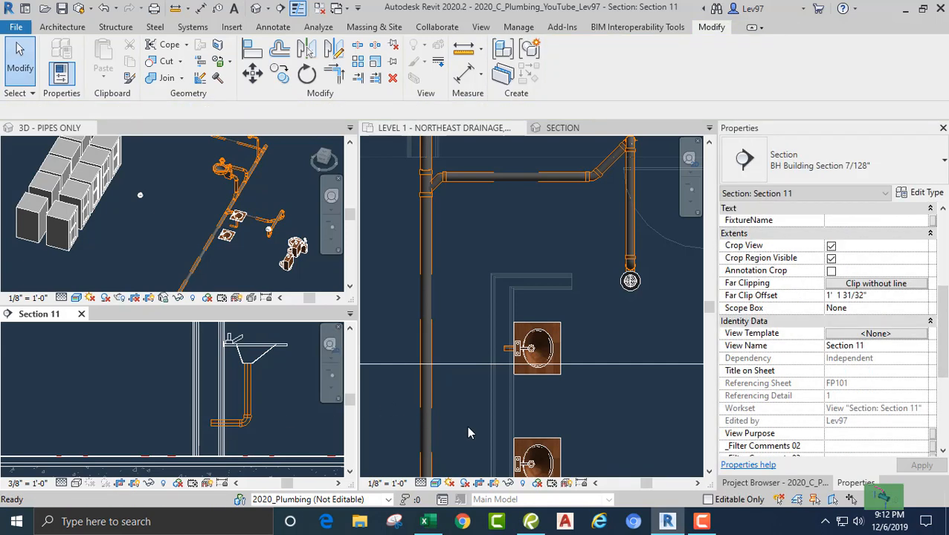
- On the plan, continue the 1 1/2" pipe from its open end inside the wall about 5'-6", running past the lower lavatory
left_click(467, 423)
middle_click_drag(519, 343, 467, 312)
scroll(466, 312, "up", 3)
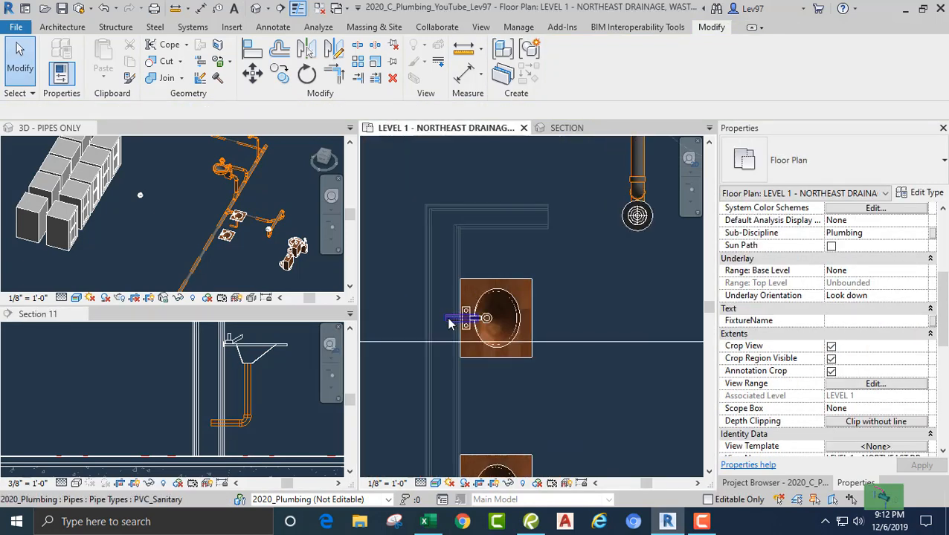
left_click(448, 320)
right_click(444, 320)
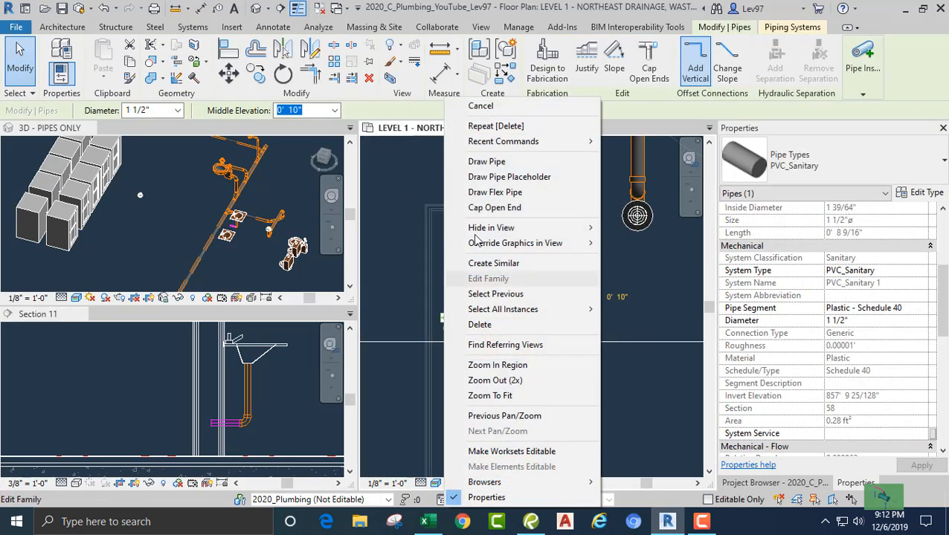
left_click(469, 161)
middle_click_drag(474, 390, 461, 261)
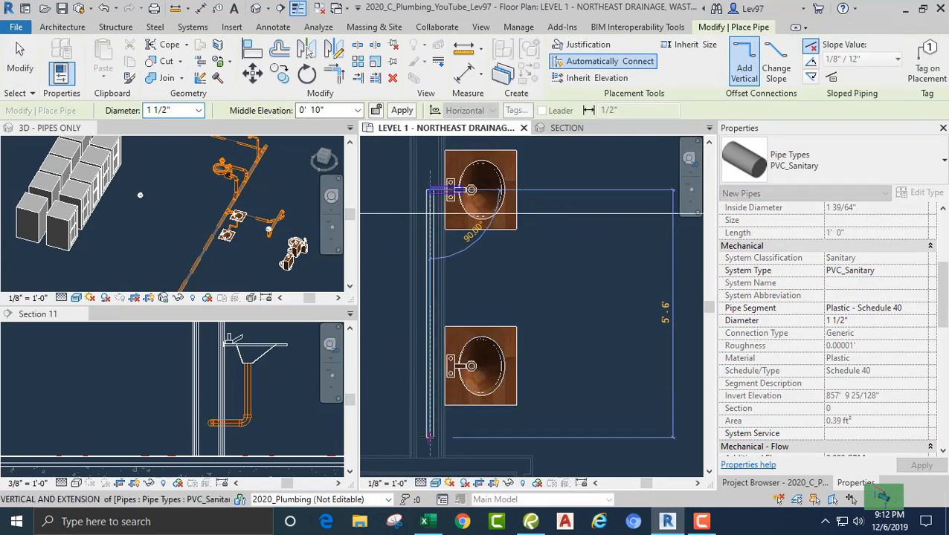
left_click(428, 441)
key("Escape")
key("Escape")
- Move the Section 11 line on the plan so that it cuts through the lower lavatory, and switch to the section view
scroll(565, 414, "up", 3)
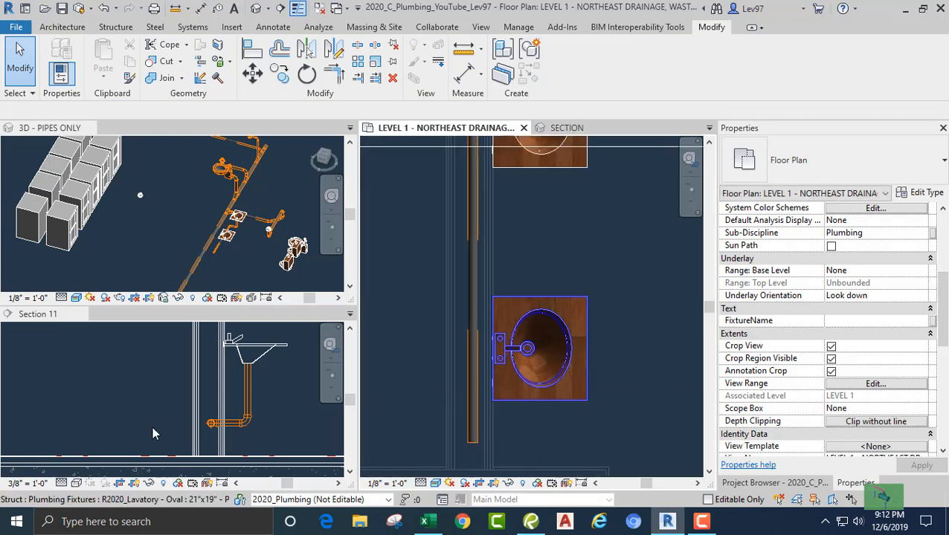
left_click(428, 146)
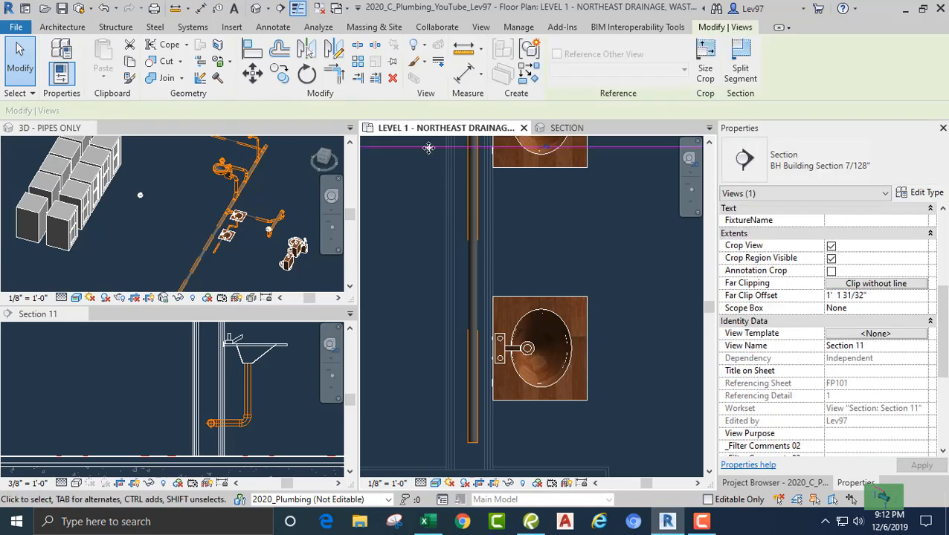
left_click_drag(428, 146, 449, 389)
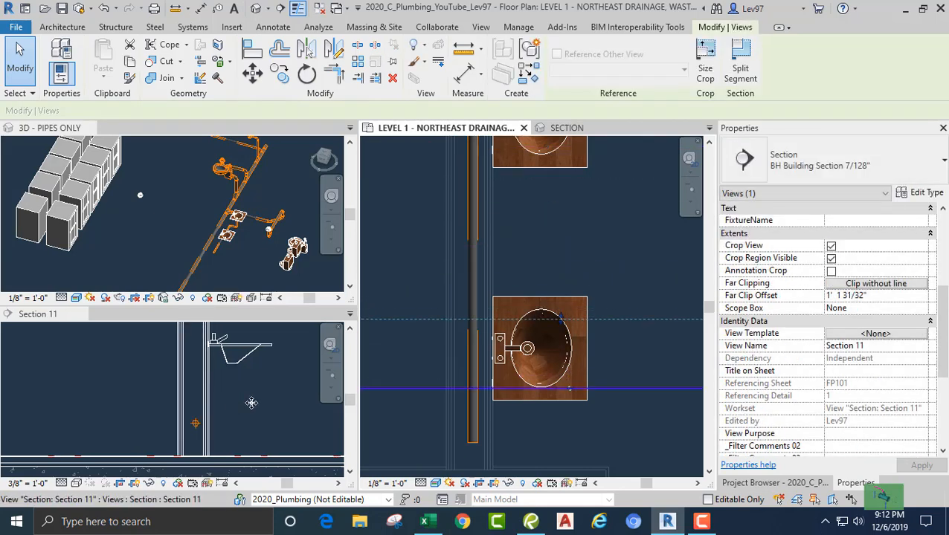
left_click(251, 402)
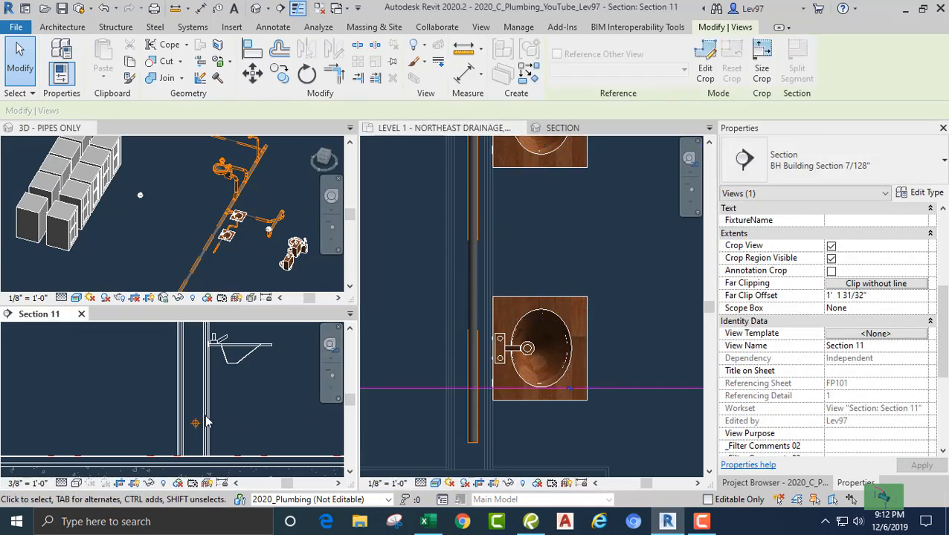
- Draw a 1 1/2" pipe from the lower lavatory's drain down to the in-wall pipe's elevation and connect it horizontally to that pipe's centre
left_click(272, 407)
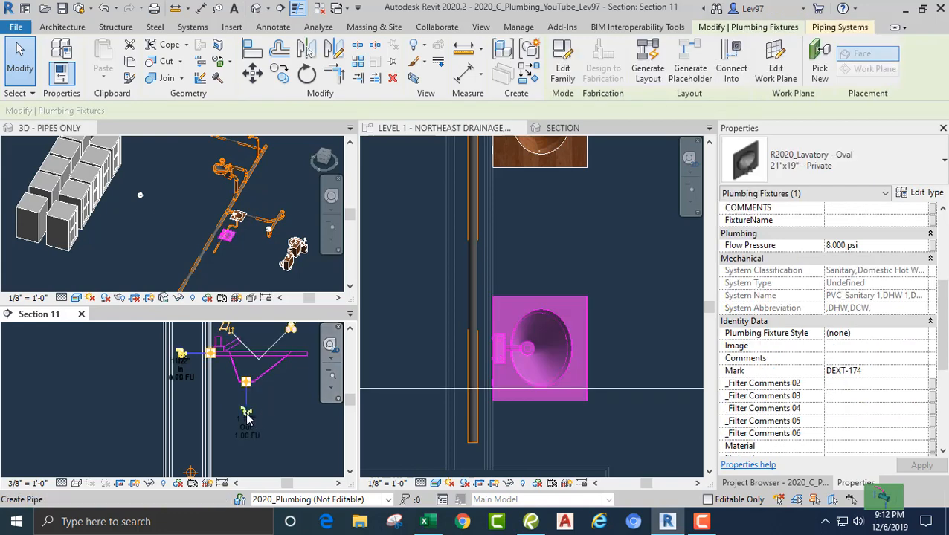
left_click(246, 412)
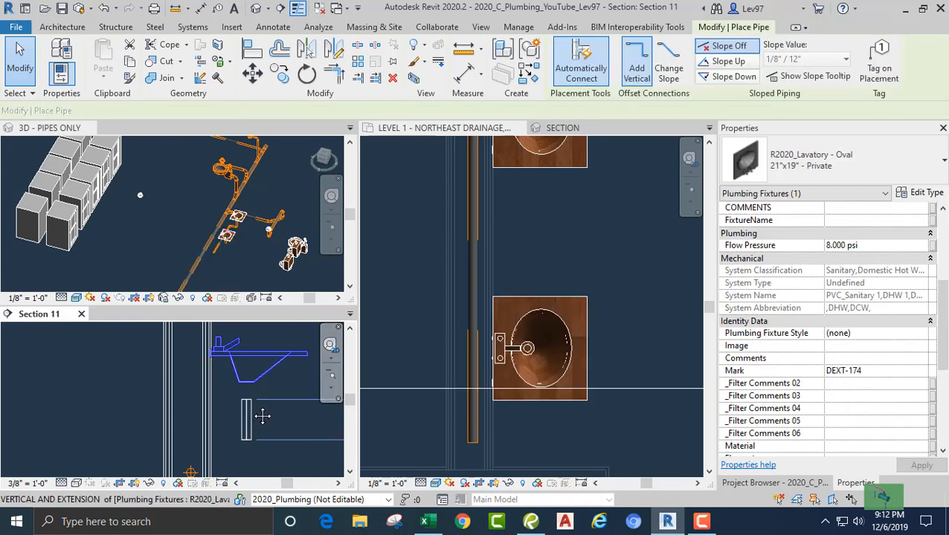
middle_click_drag(249, 440, 265, 338)
scroll(264, 367, "up", 2)
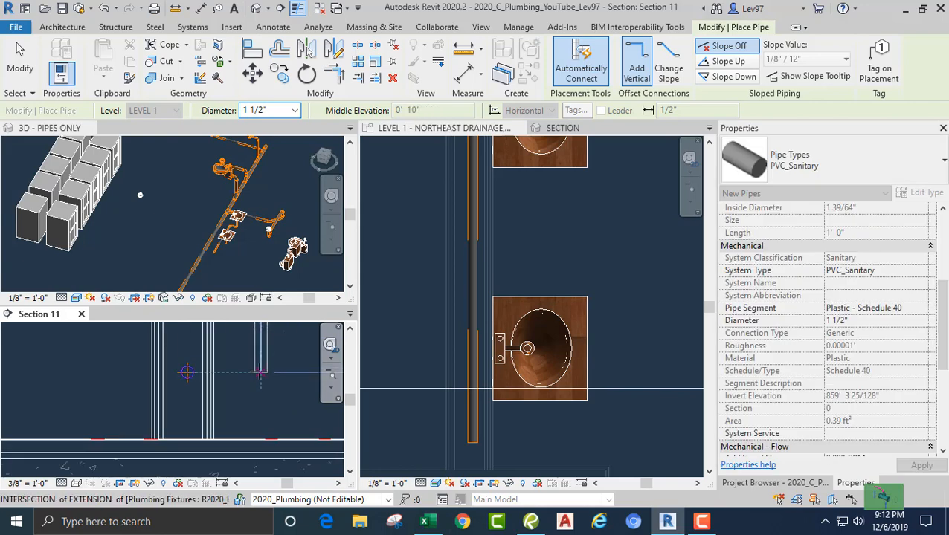
left_click(261, 372)
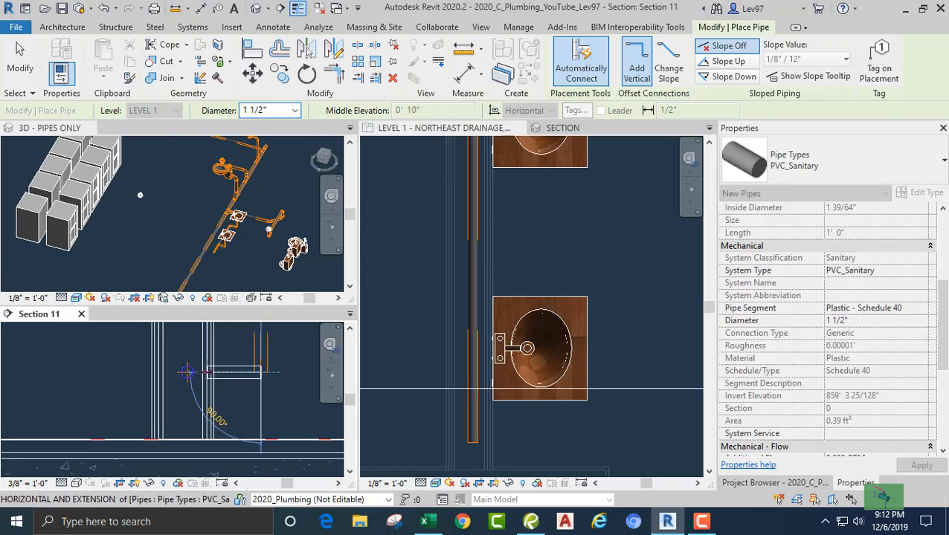
scroll(187, 372, "up", 3)
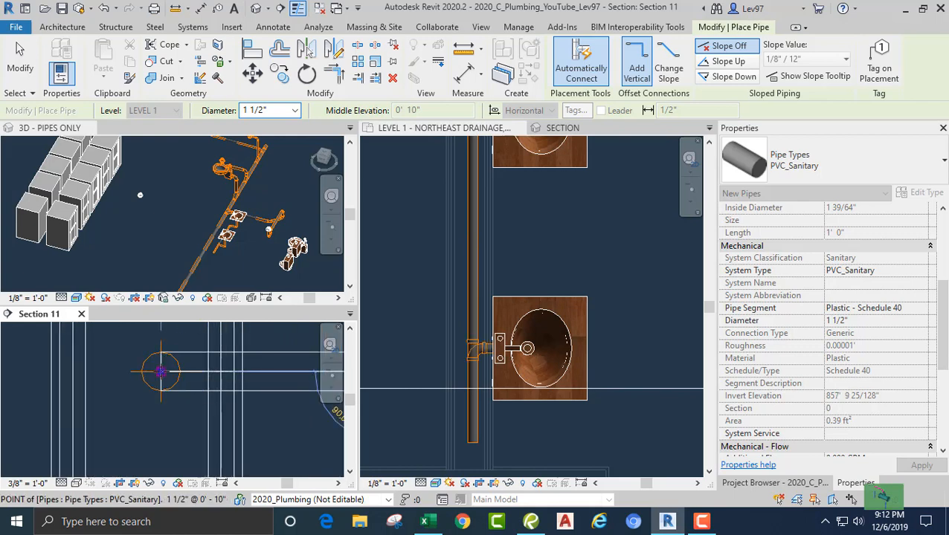
left_click(161, 372)
key("Escape")
key("Escape")
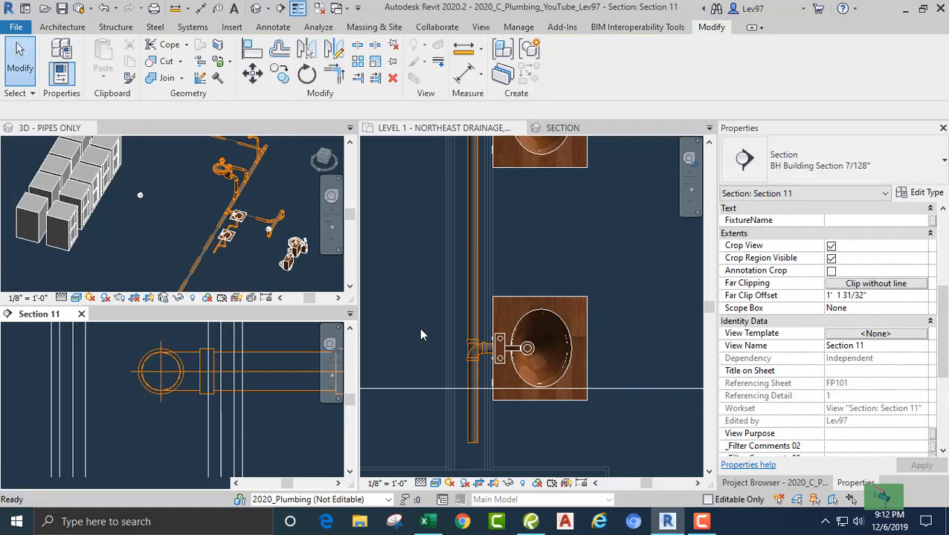
- Select the entire connected 1 1/2" drain piping of both lavatories on the plan and delete it
left_click(447, 337)
scroll(466, 343, "down", 3)
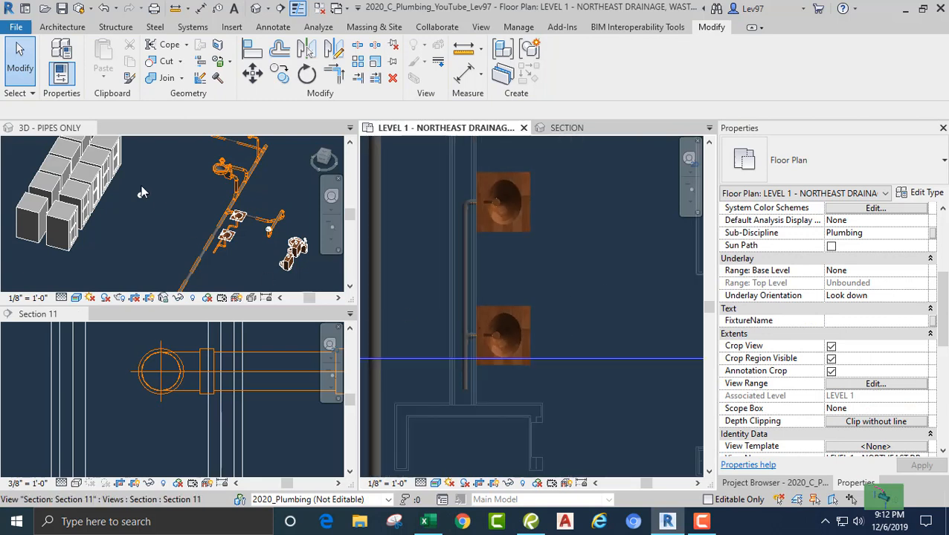
key("Tab")
left_click(465, 379)
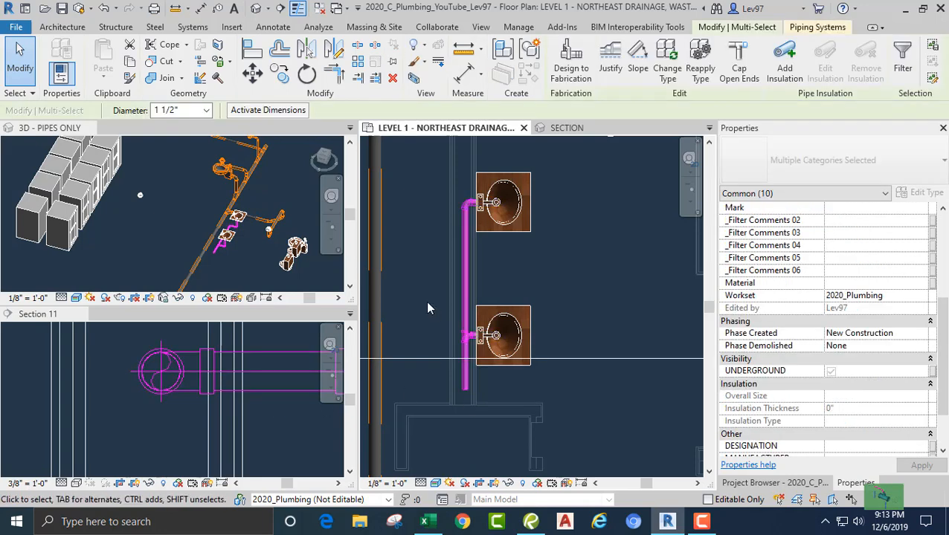
key("Delete")
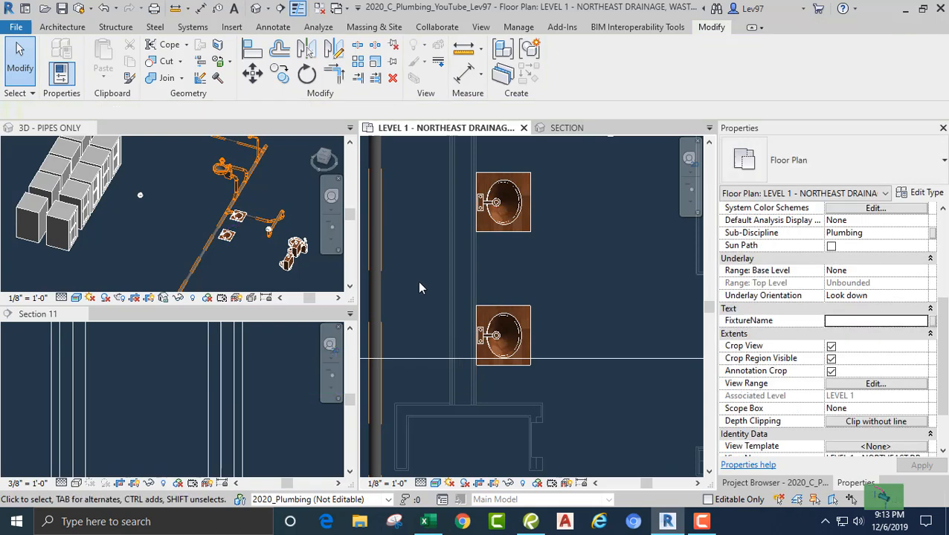
- Move the Section 11 line on the plan back up to the upper lavatory and switch to the section view
scroll(415, 260, "down", 1)
middle_click_drag(416, 281, 397, 364)
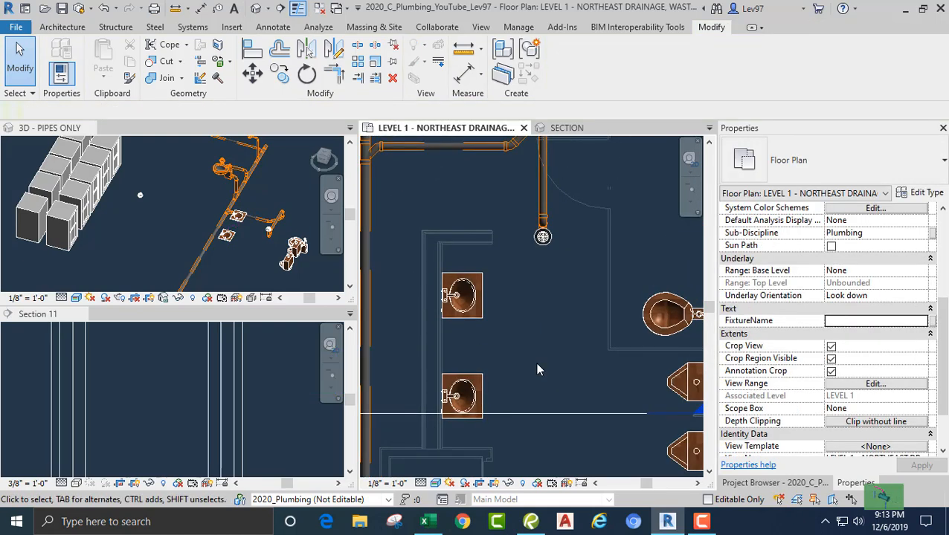
middle_click_drag(653, 405, 561, 339)
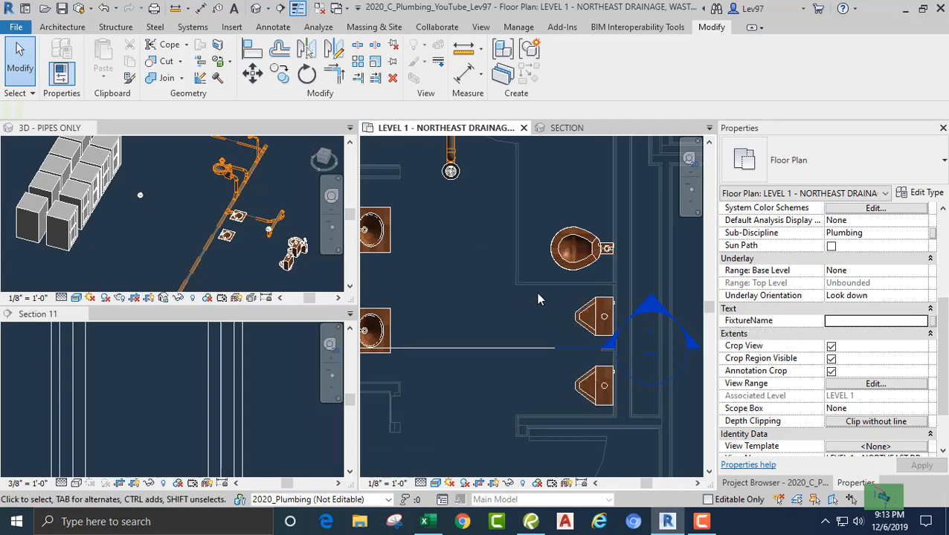
middle_click_drag(536, 292, 591, 362)
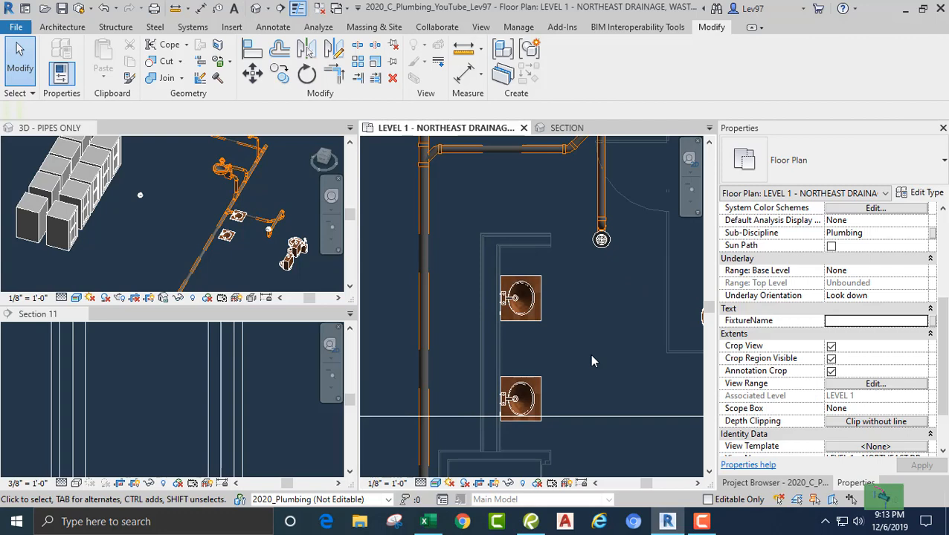
left_click(598, 417)
left_click_drag(590, 417, 578, 316)
left_click(265, 379)
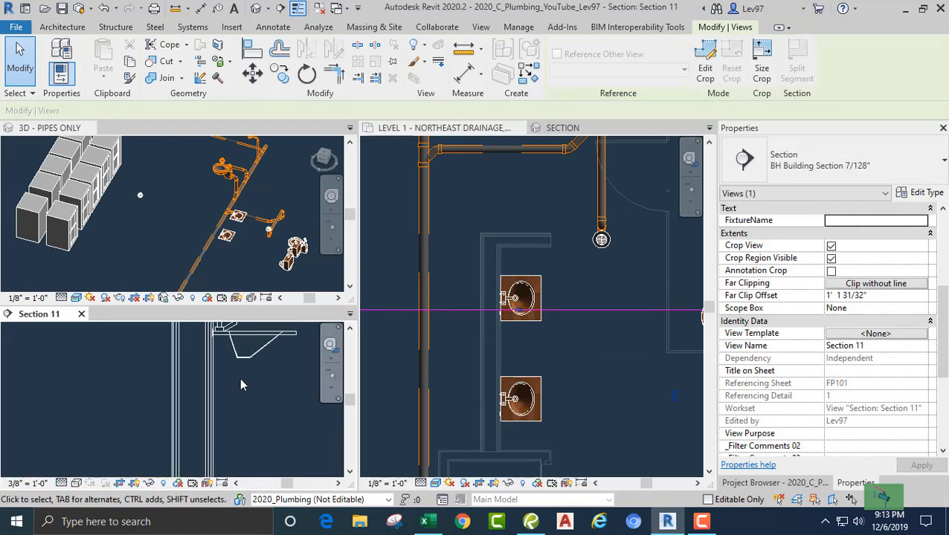
- Draw a 1 1/2" pipe from the upper lavatory's drain down to about 1' 7 9/16" elevation and horizontally into the wall
left_click(235, 385)
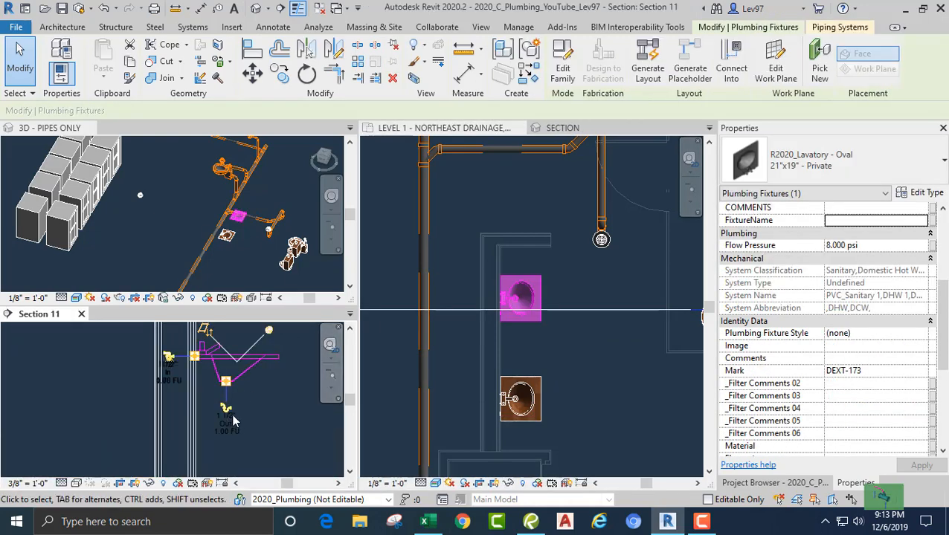
left_click(226, 421)
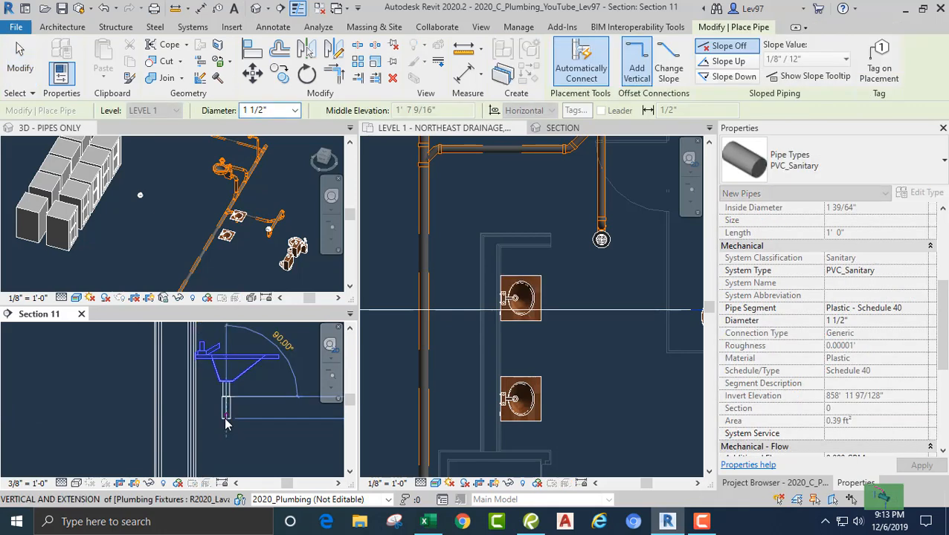
left_click(226, 418)
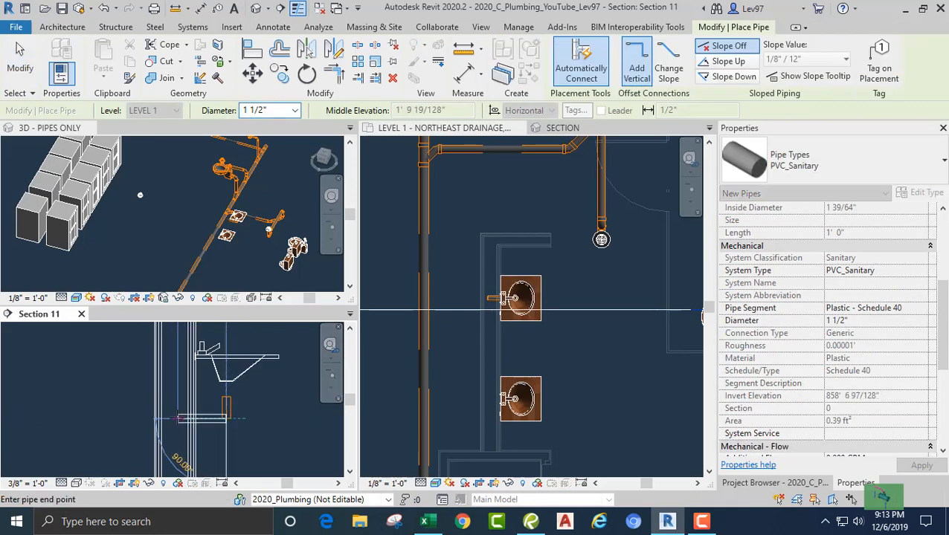
left_click(178, 417)
key("Escape")
key("Escape")
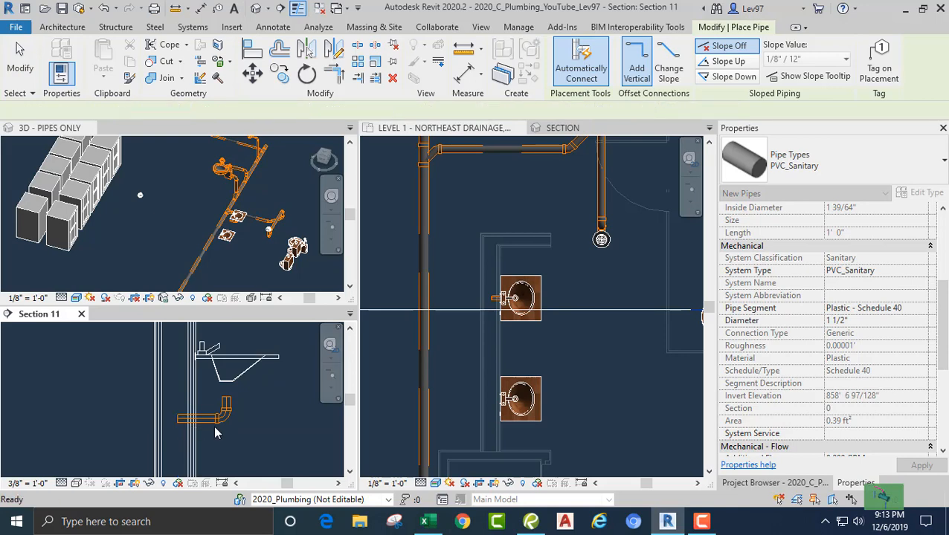
- Select the whole connected pipe run under the upper lavatory in the section and delete it
left_click(223, 421)
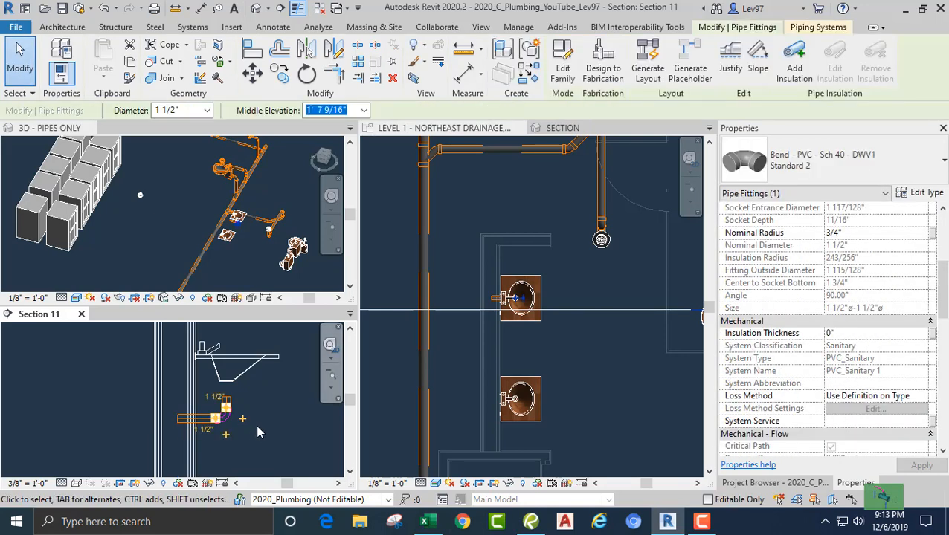
left_click(256, 425)
middle_click_drag(272, 424, 285, 443)
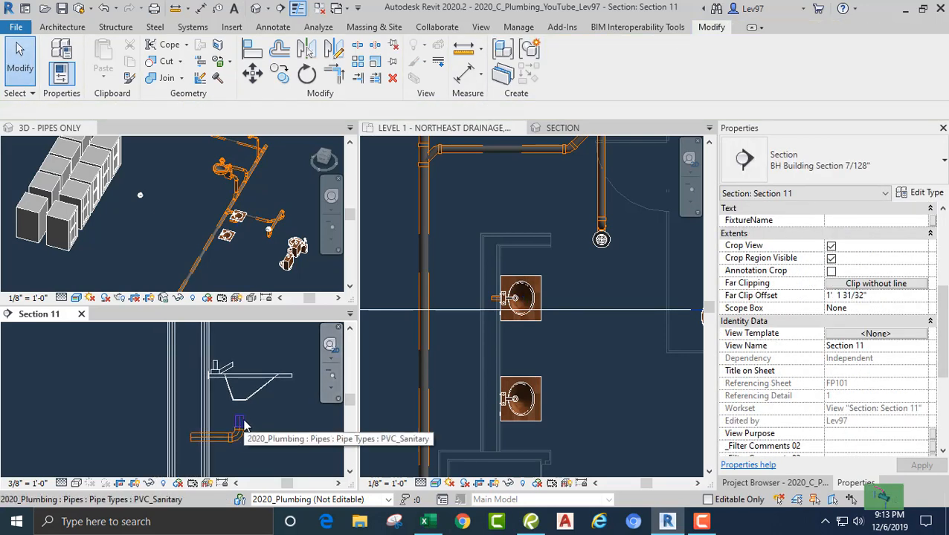
key("Tab")
left_click(248, 426)
key("Delete")
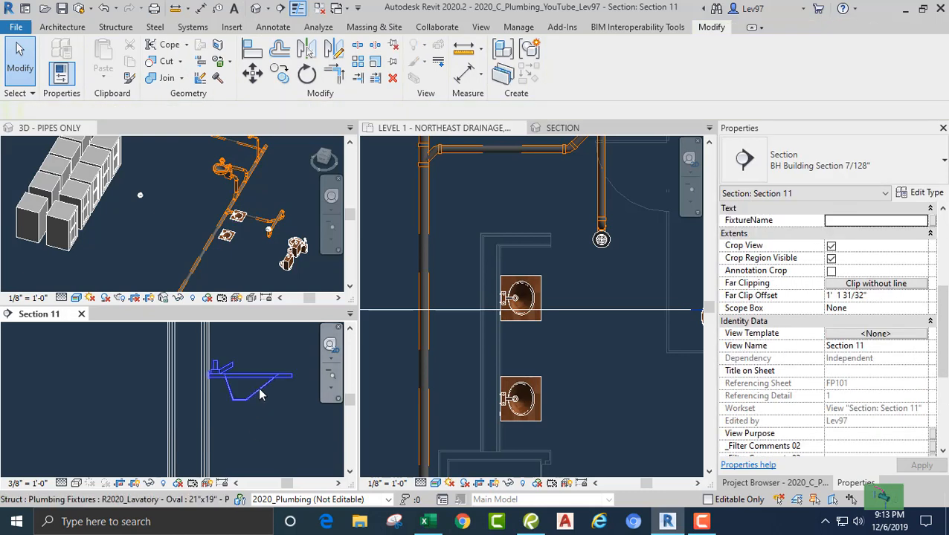
- Draw a 1 1/2" pipe from the upper lavatory's drain down to 1' 8" middle elevation and horizontally into the wall cavity
left_click(260, 398)
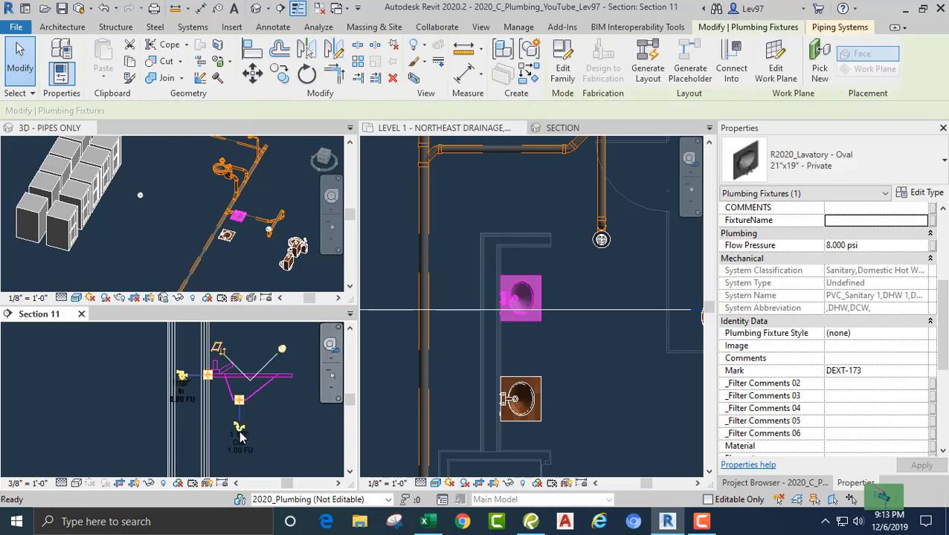
left_click(239, 430)
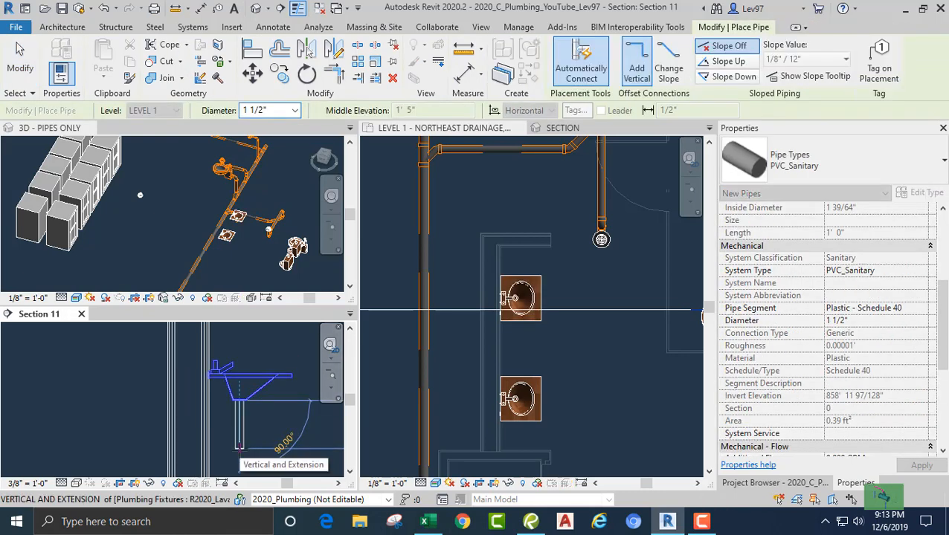
left_click(176, 435)
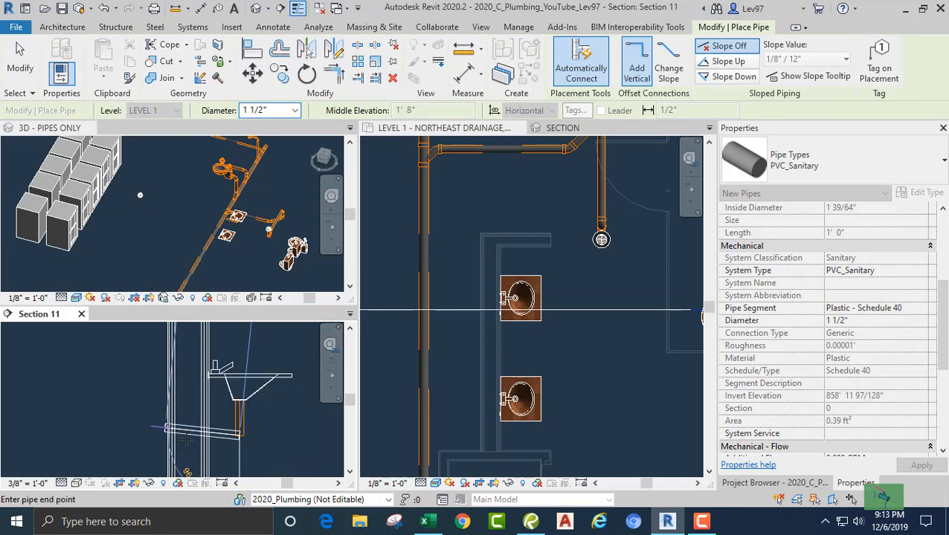
left_click(192, 436)
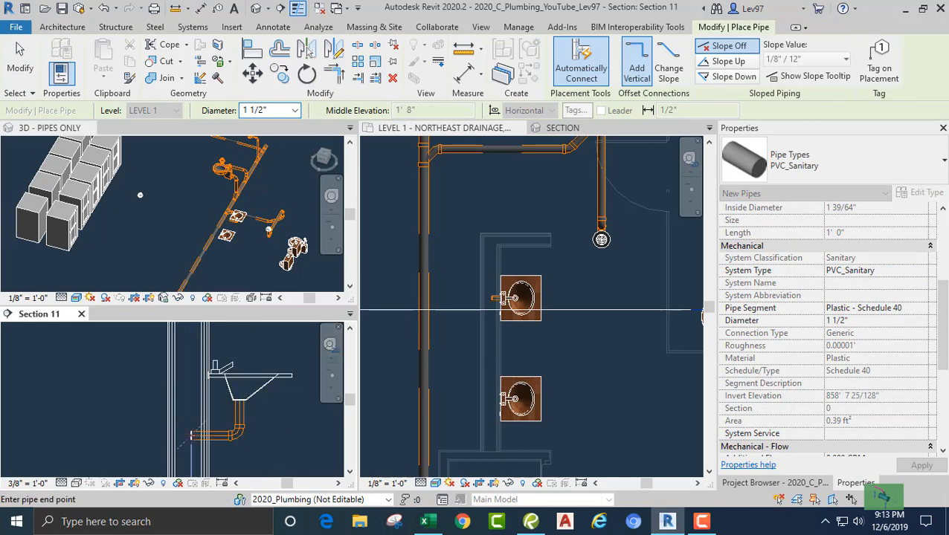
key("Escape")
key("Escape")
- Change the bend below the upper lavatory to the Standard type of Trap P - PVC - Sch 40 - DWV_Elbow
left_click(238, 439)
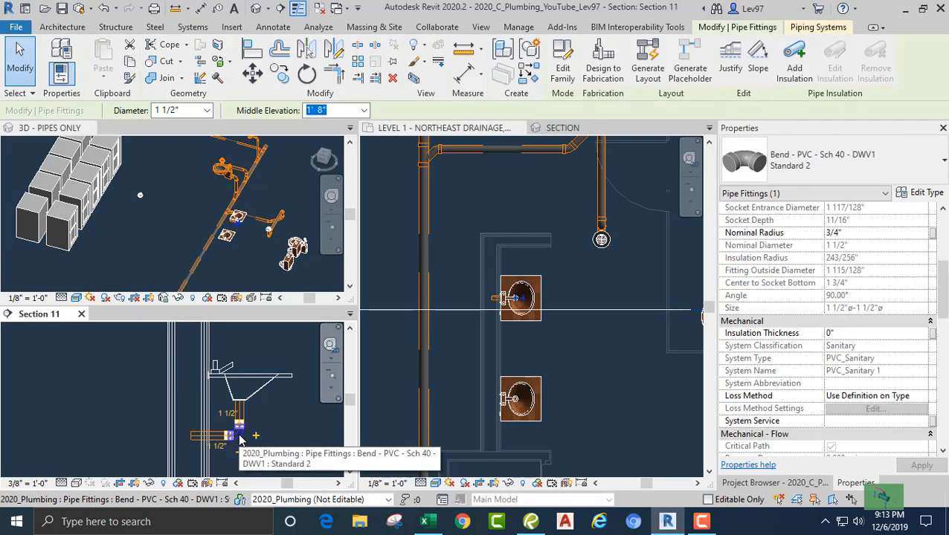
left_click(825, 160)
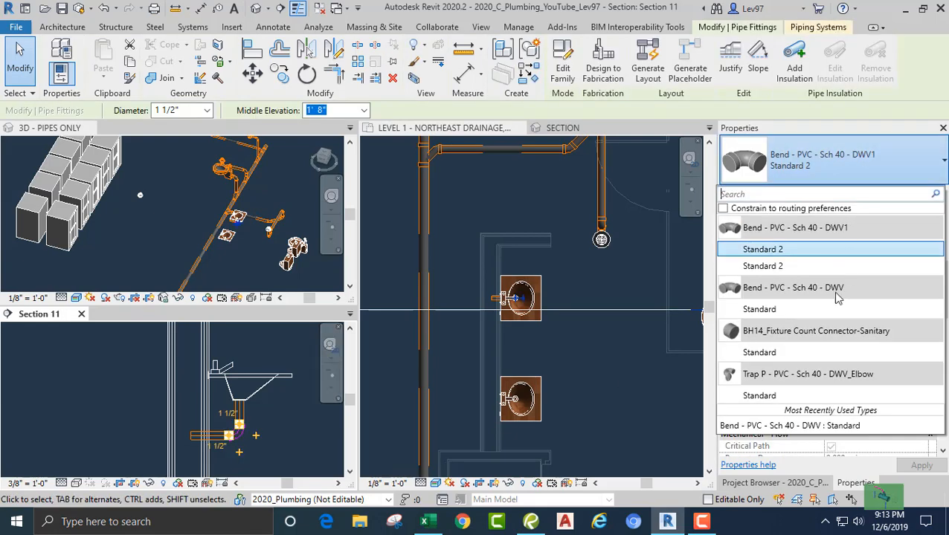
left_click(766, 396)
left_click(282, 403)
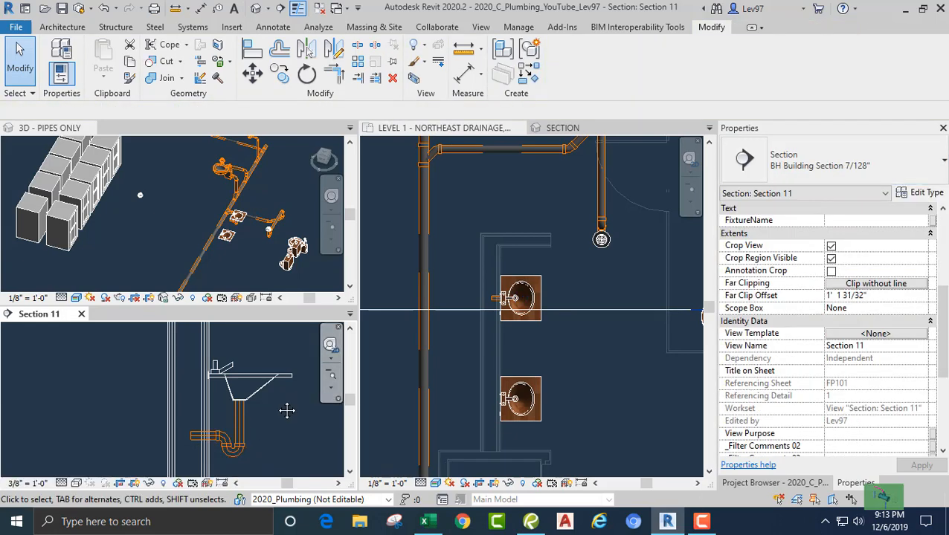
- Raise the horizontal pipe behind the upper lavatory's trap to a middle elevation of about 2' 3"
left_click(199, 433)
scroll(191, 445, "up", 2)
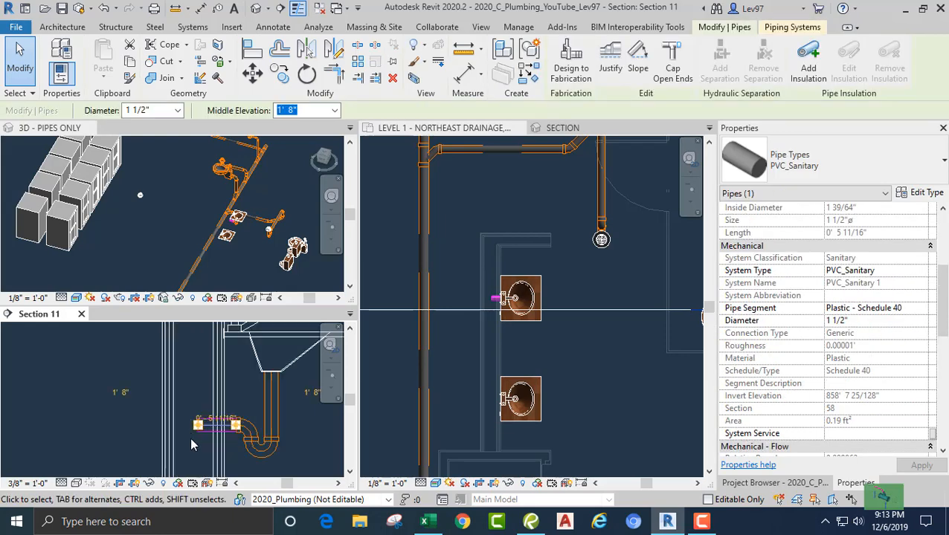
left_click_drag(207, 434, 213, 393)
key("Escape")
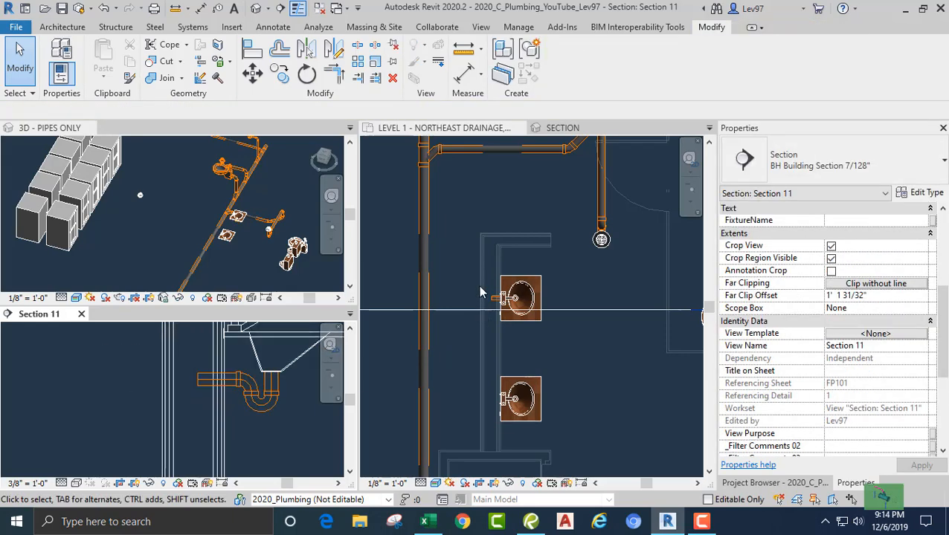
- Draw a 1 1/2" pipe on the plan from the upper trap arm's open end along the wall to just past the lower lavatory
left_click(481, 289)
scroll(510, 315, "up", 2)
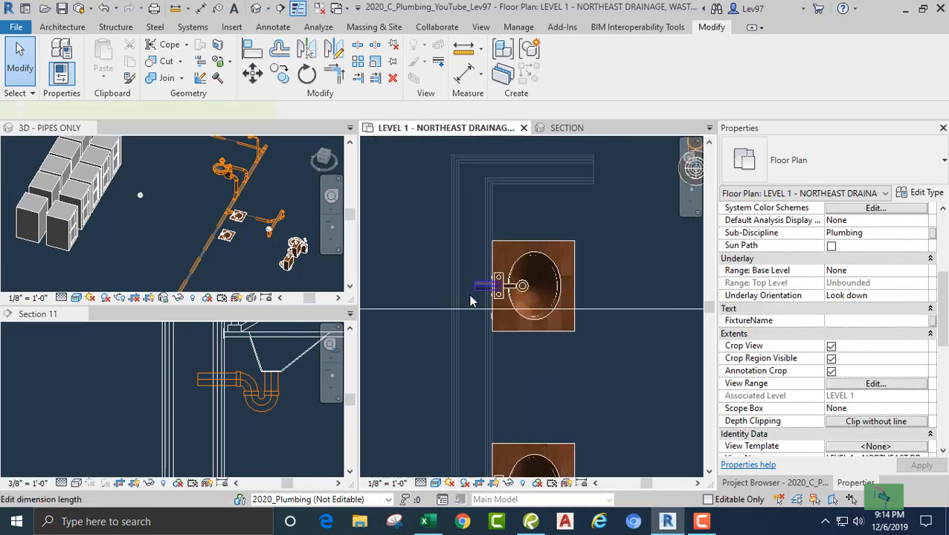
left_click(477, 288)
right_click(474, 290)
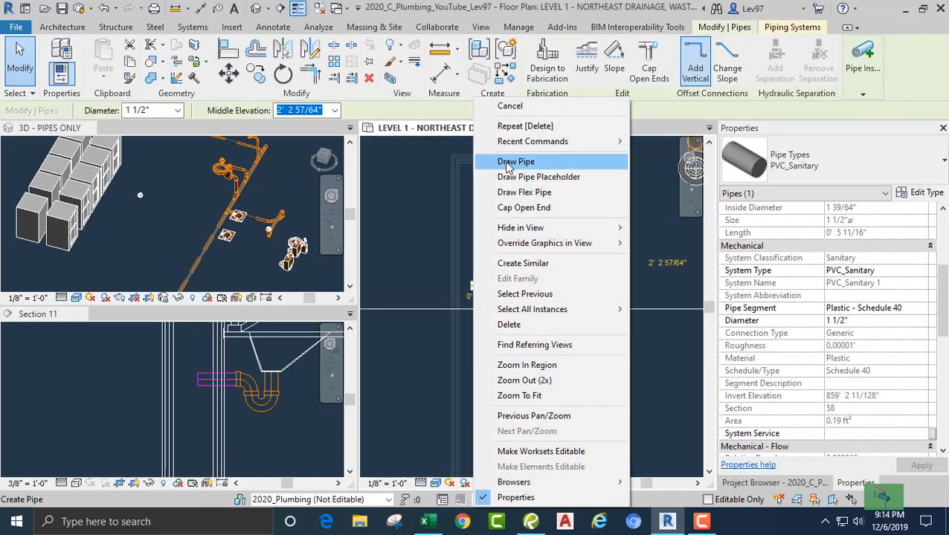
left_click(515, 161)
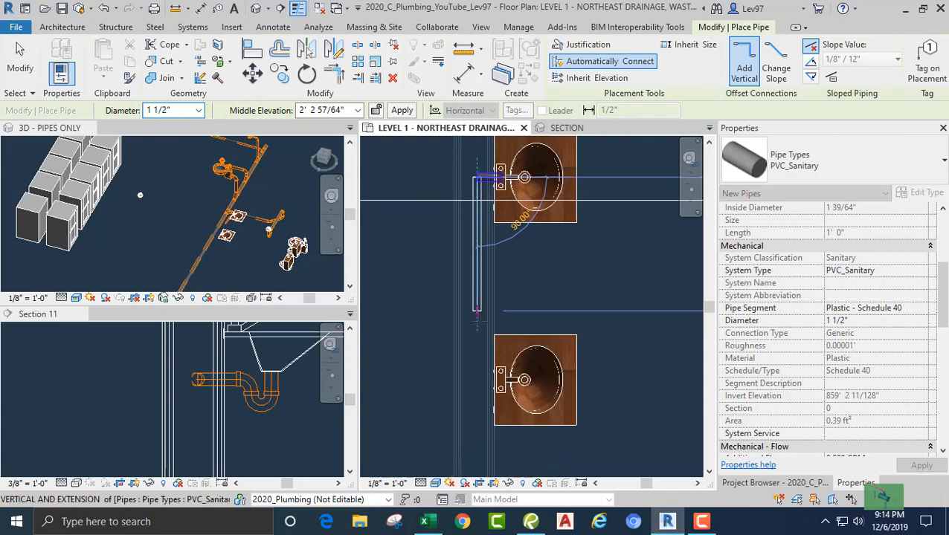
left_click(474, 462)
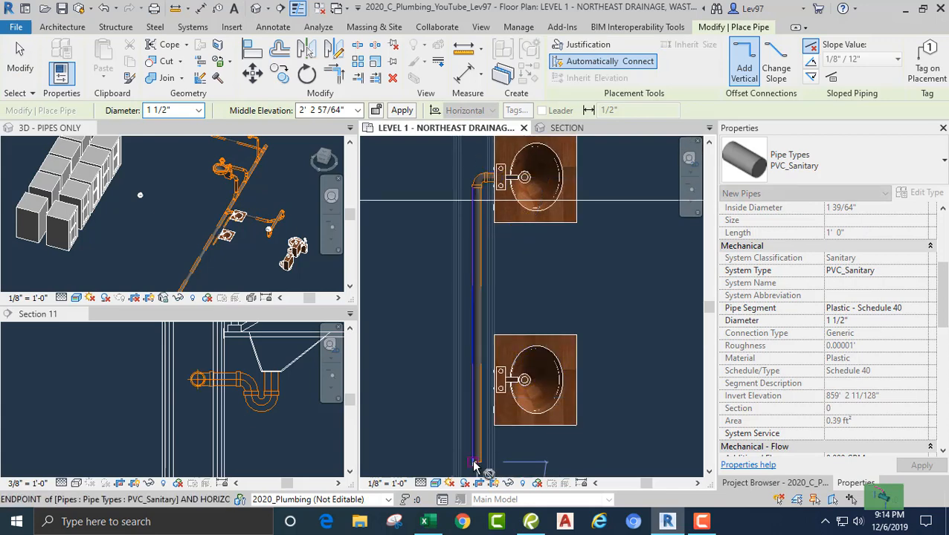
key("Escape")
key("Escape")
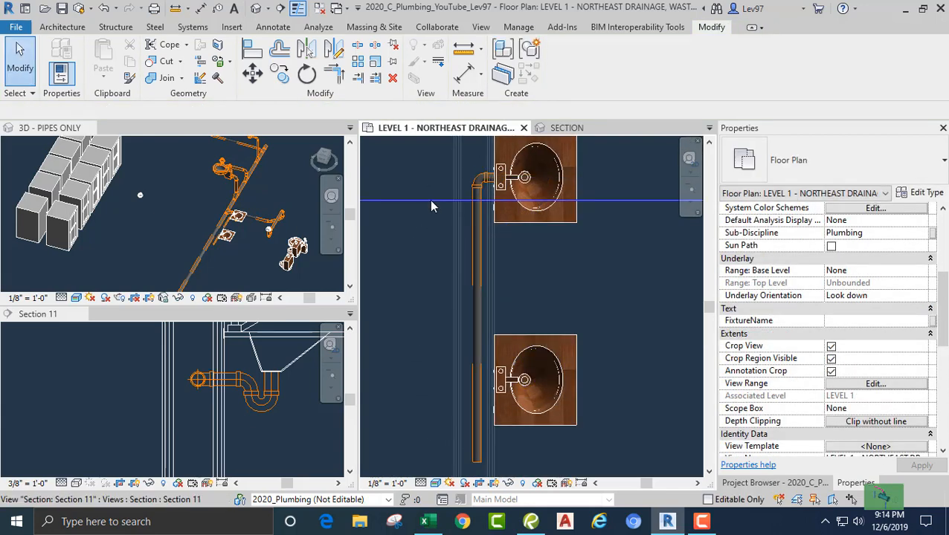
- Move the Section 11 line on the plan so that it cuts through the lower lavatory, and check that lavatory's connectors
left_click(429, 200)
left_click_drag(434, 200, 451, 411)
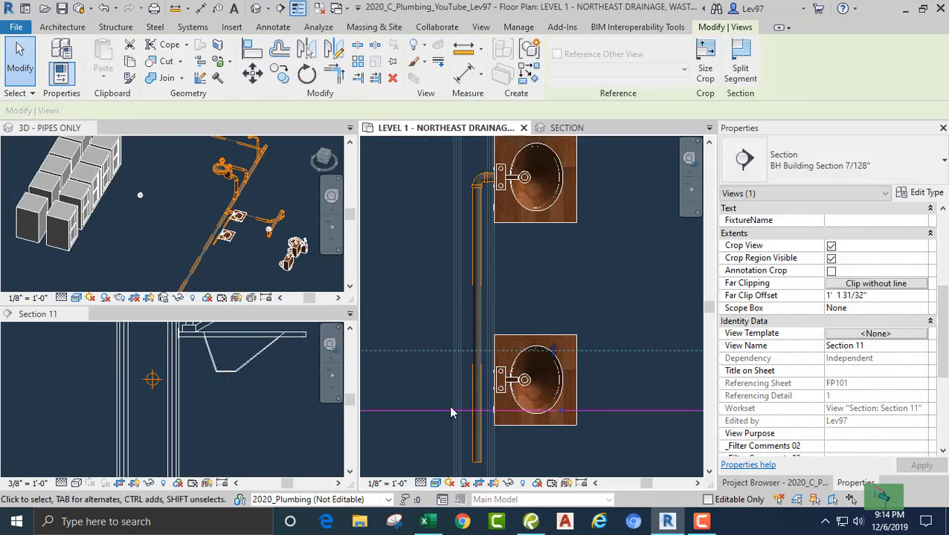
left_click(238, 398)
left_click(215, 377)
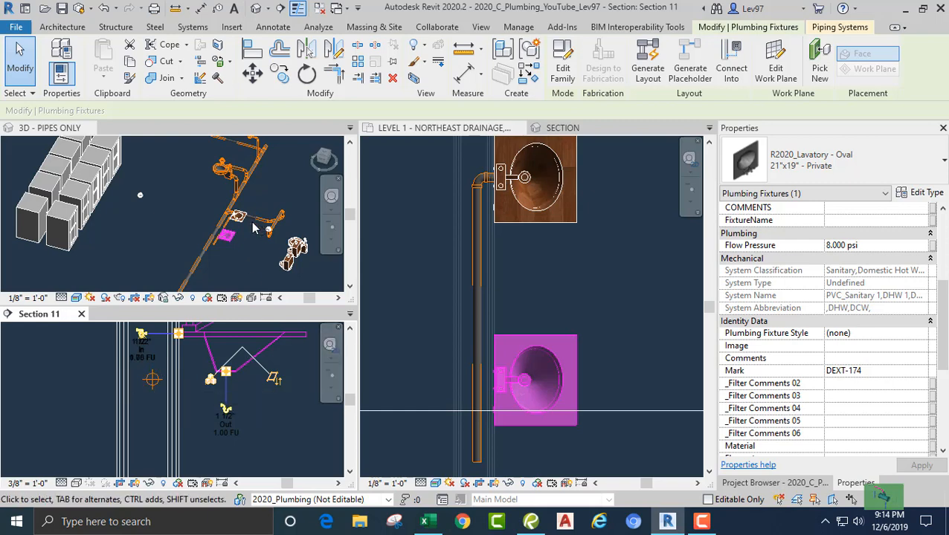
left_click(435, 269)
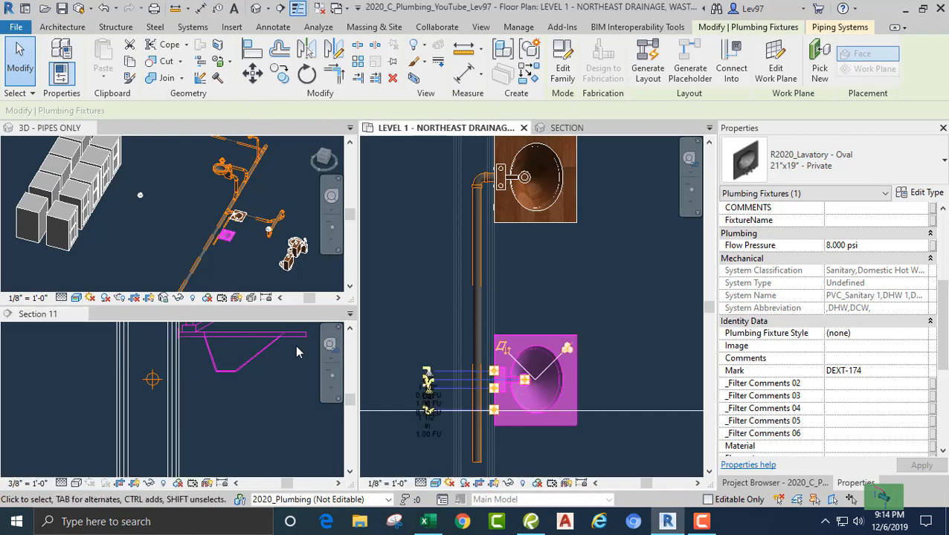
left_click(383, 309)
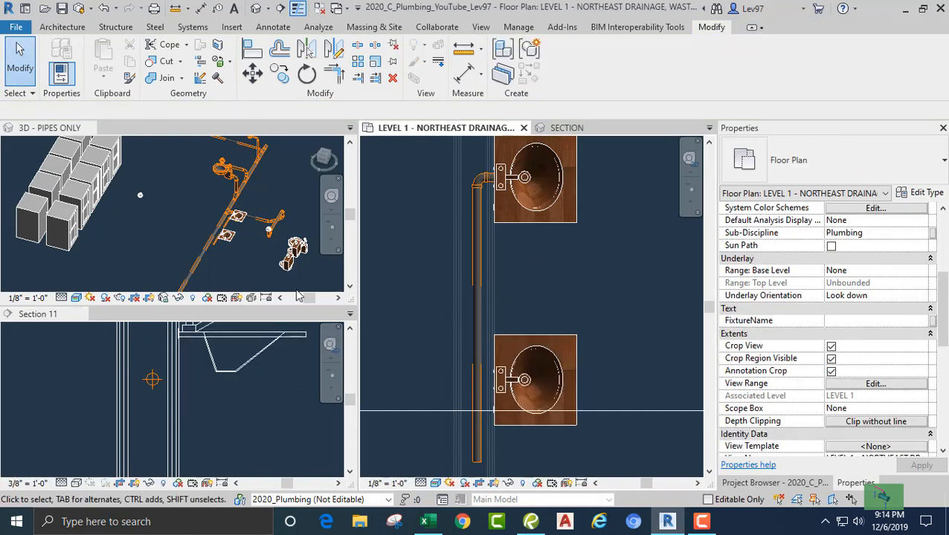
- Select the in-wall drain pipe in the 3D view and nudge it down to a middle elevation of 1' 7 25/64"
scroll(253, 242, "up", 3)
left_click(269, 271)
scroll(217, 214, "up", 2)
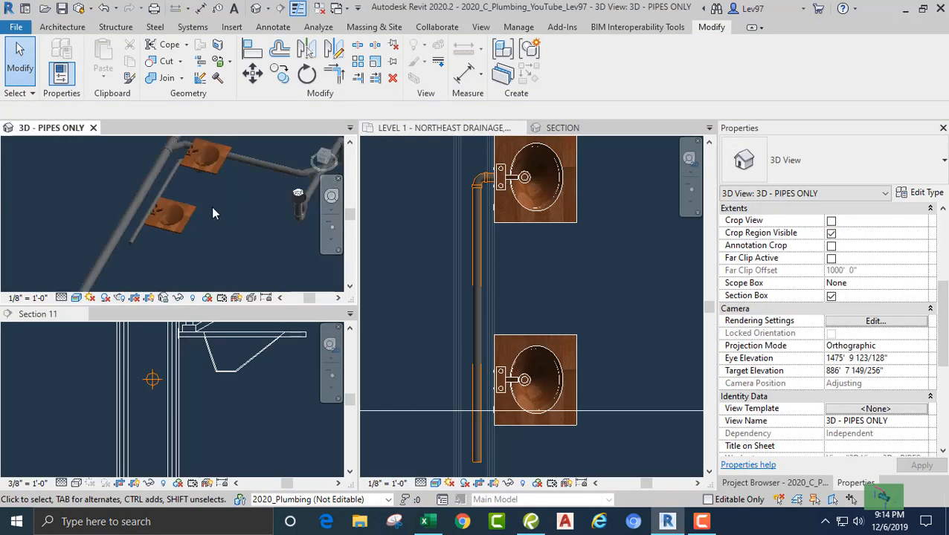
left_click(170, 182)
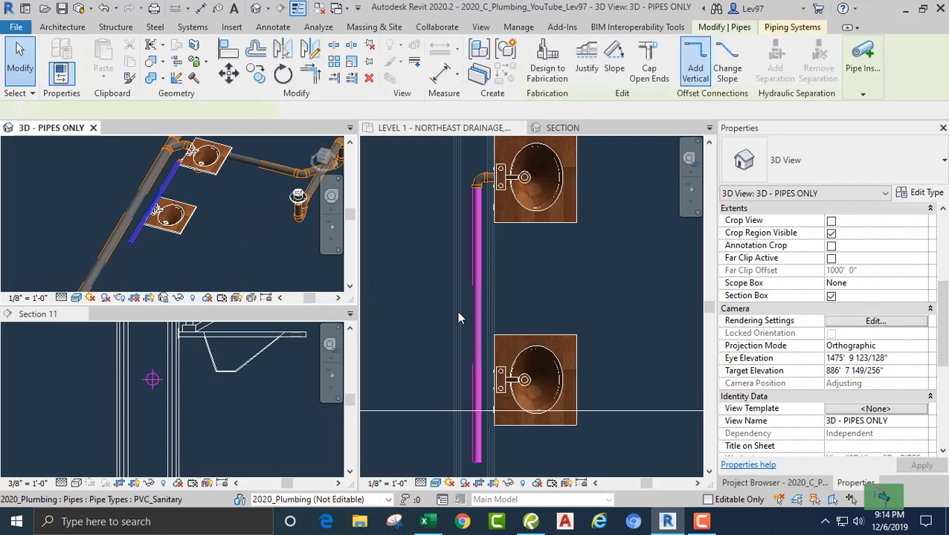
left_click(242, 394)
key("Down")
key("Down")
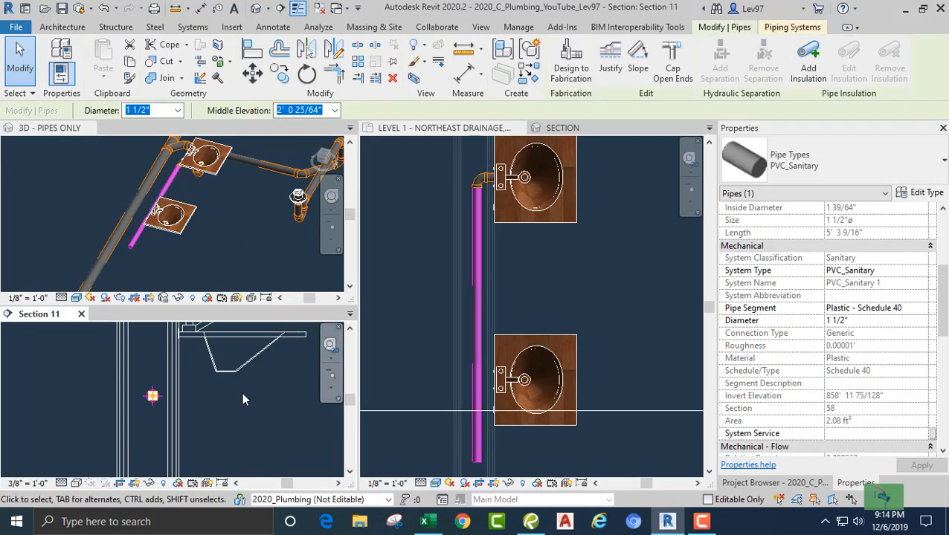
key("Down")
key("Down")
key("Down")
key("Down")
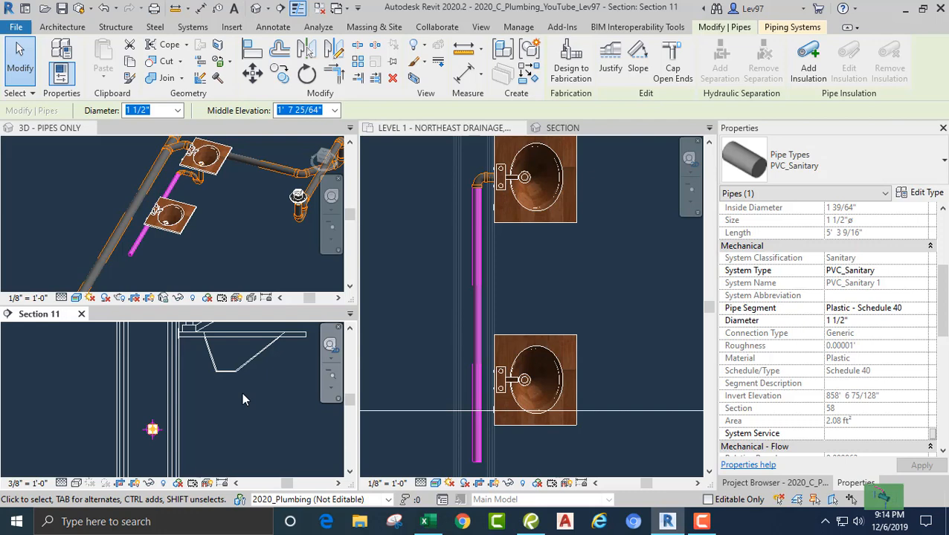
key("Escape")
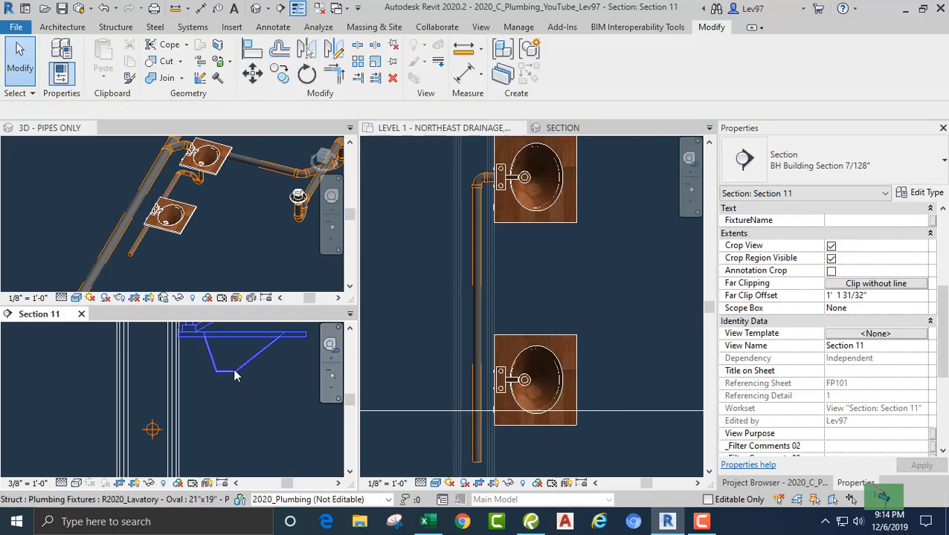
- Draw a 1 1/2" pipe from the lower lavatory's drain down to the lowered in-wall pipe's elevation and connect it to that pipe's centre
left_click(235, 375)
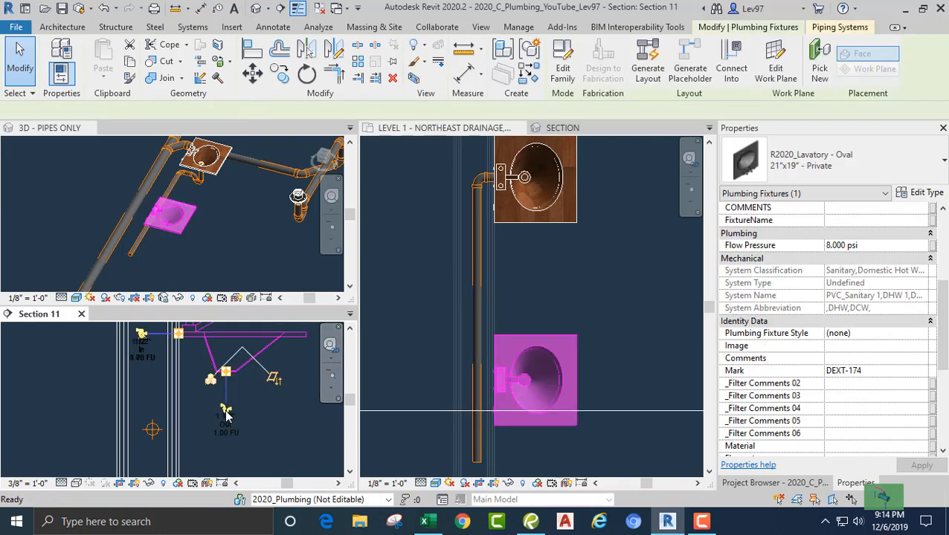
left_click(226, 412)
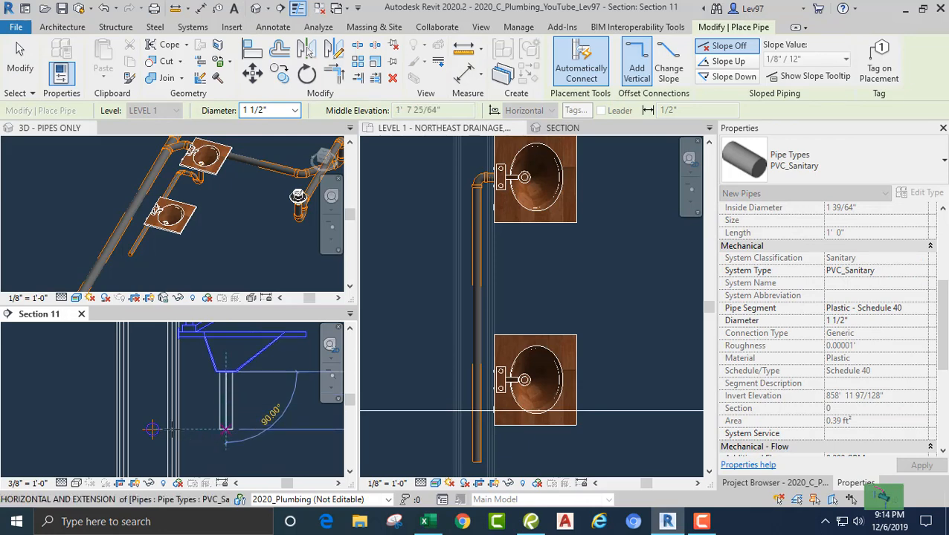
scroll(205, 440, "up", 4)
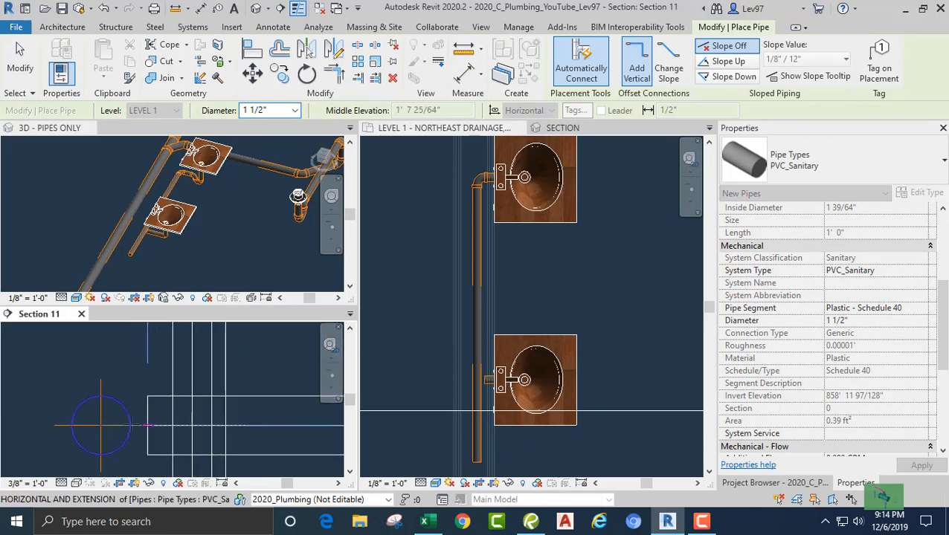
left_click(100, 426)
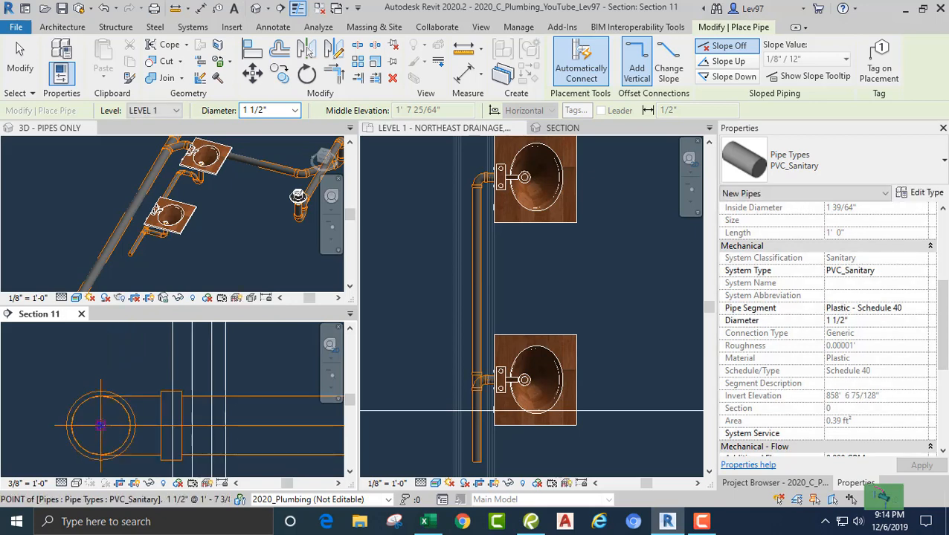
key("Escape")
key("Escape")
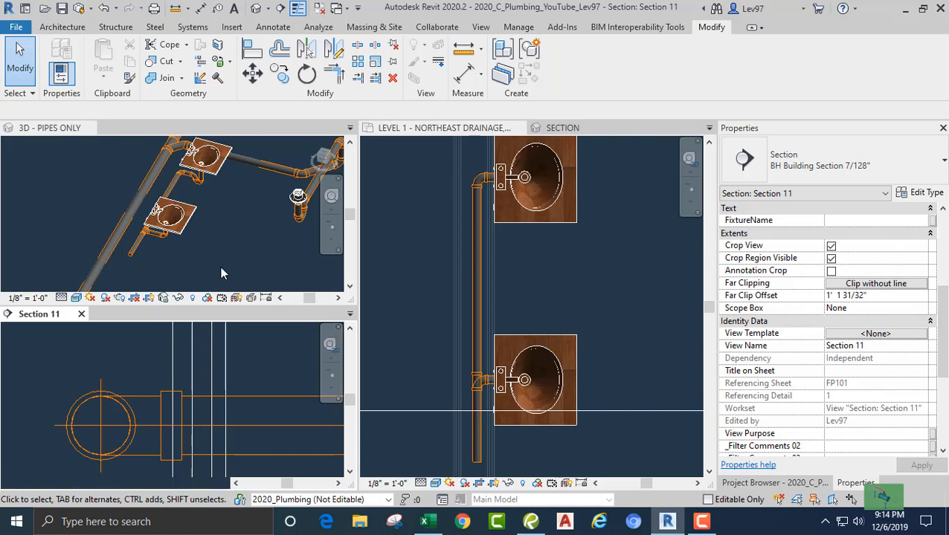
- Change the elbow below the lower lavatory in Section 11 to the PVC Sch 40 DWV P-trap fitting
scroll(241, 253, "down", 4)
scroll(258, 381, "down", 5)
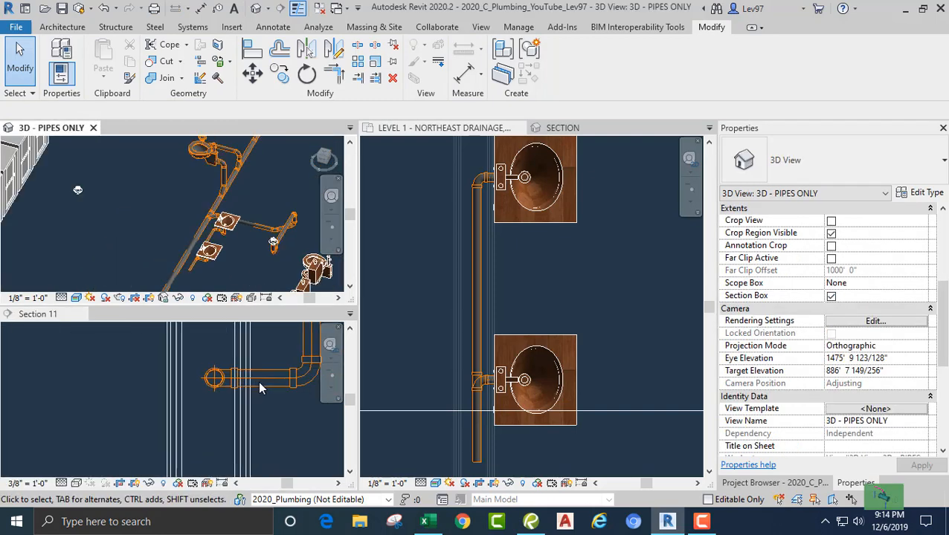
scroll(272, 429, "up", 2)
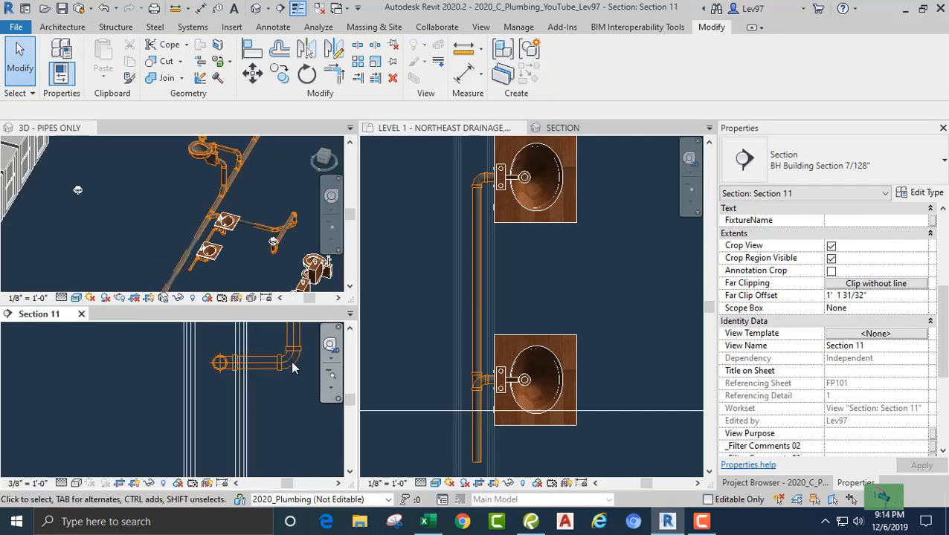
left_click(290, 364)
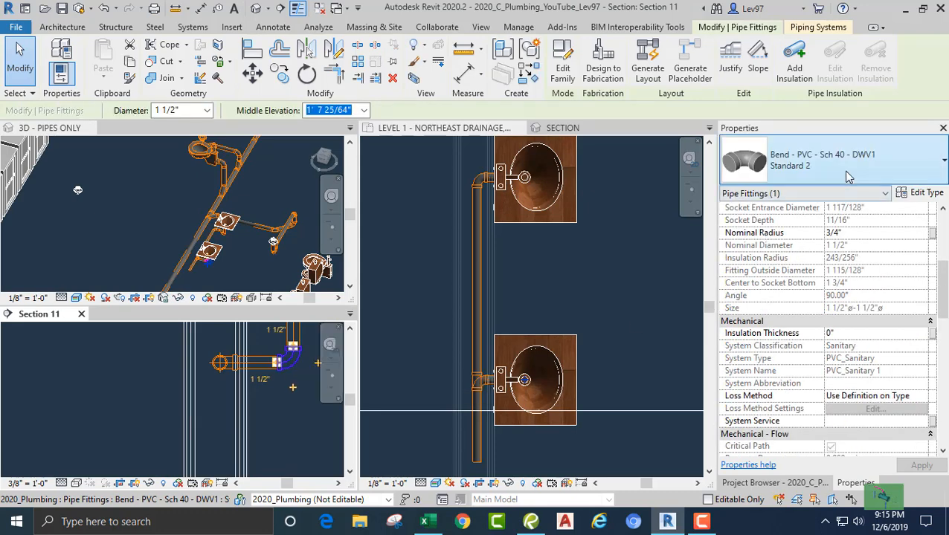
left_click(818, 158)
left_click(774, 397)
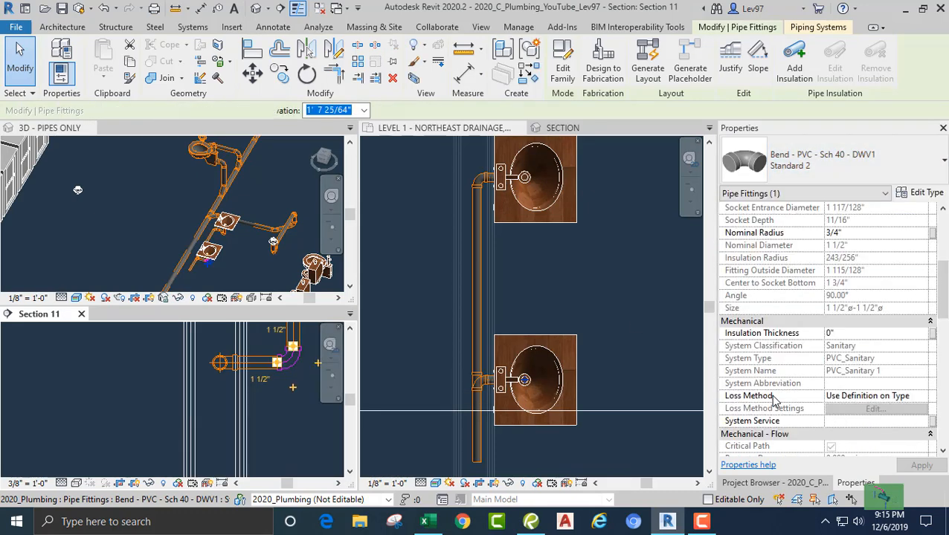
left_click(295, 419)
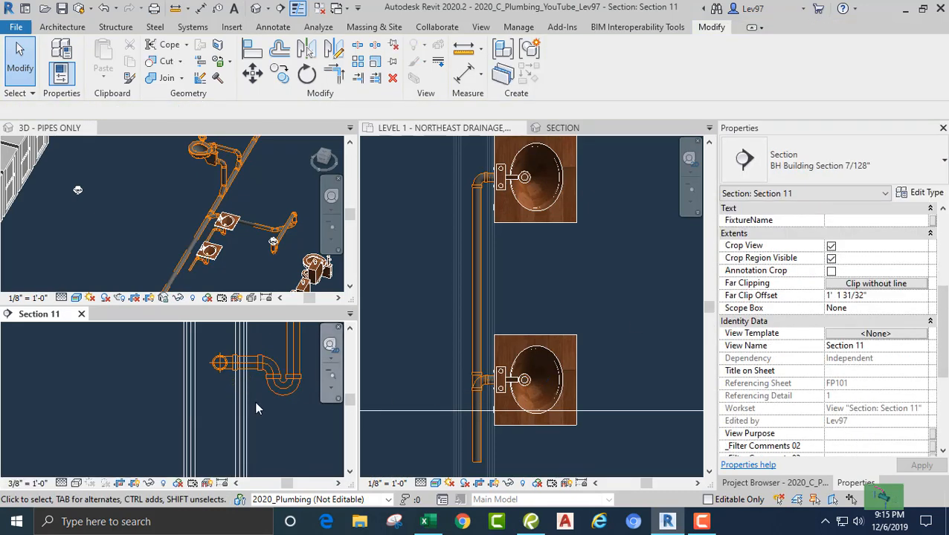
- Raise the lower lavatory's trap arm with the connected in-wall drain to a middle elevation of 2' 2 125/256", and check the piping in 3D
scroll(254, 401, "down", 2)
scroll(235, 435, "up", 1)
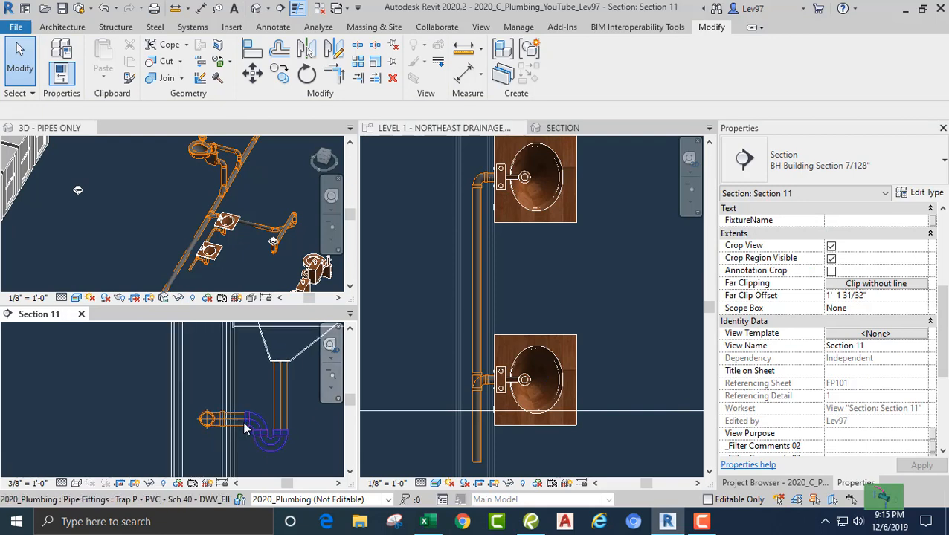
left_click(235, 428)
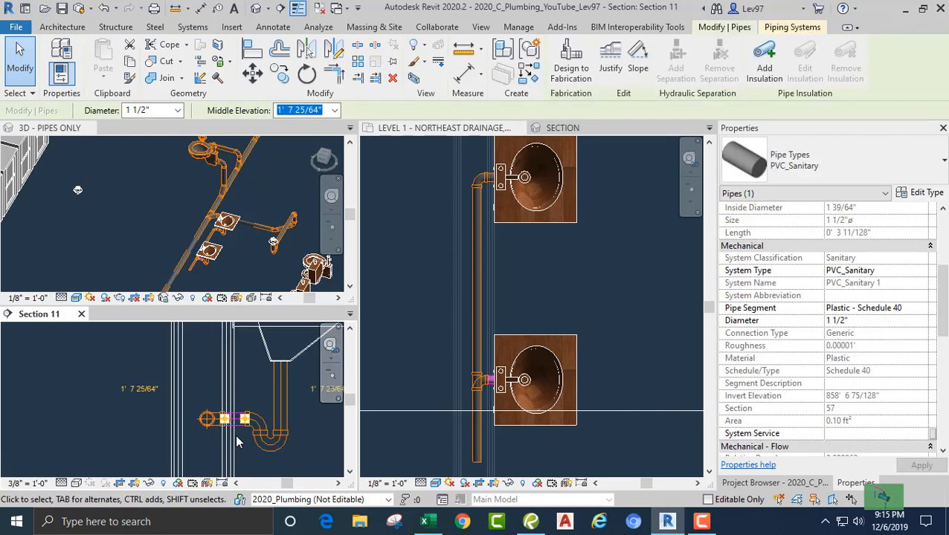
left_click_drag(236, 414, 238, 370)
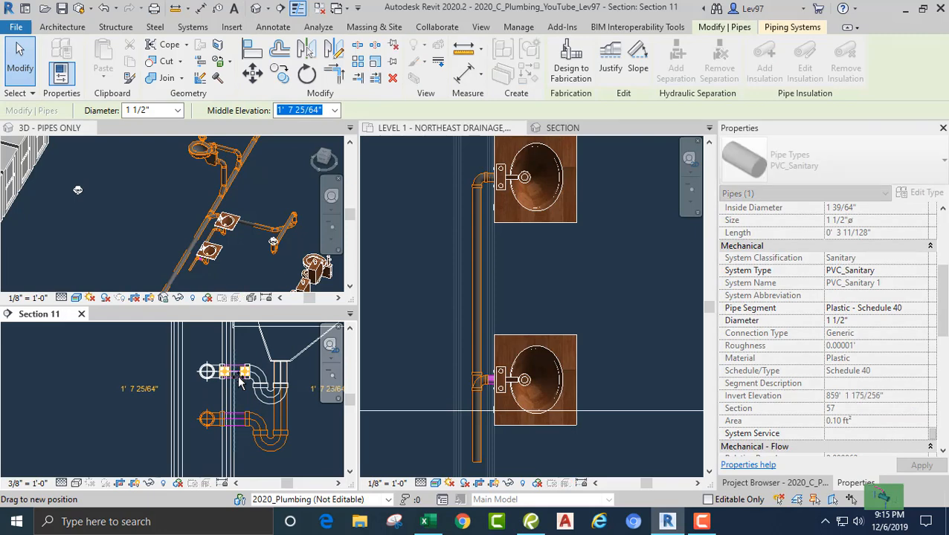
left_click(266, 404)
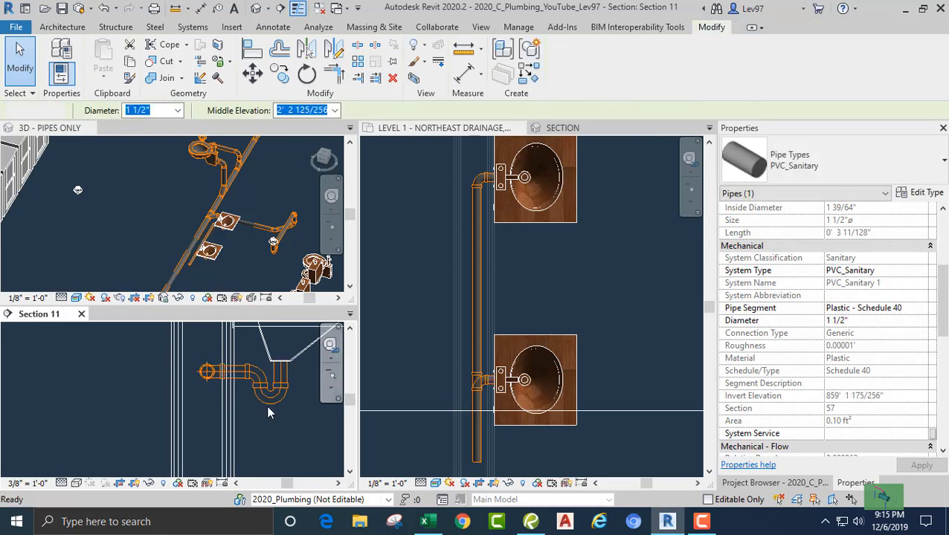
left_click(243, 258)
scroll(242, 259, "down", 3)
scroll(222, 253, "up", 5)
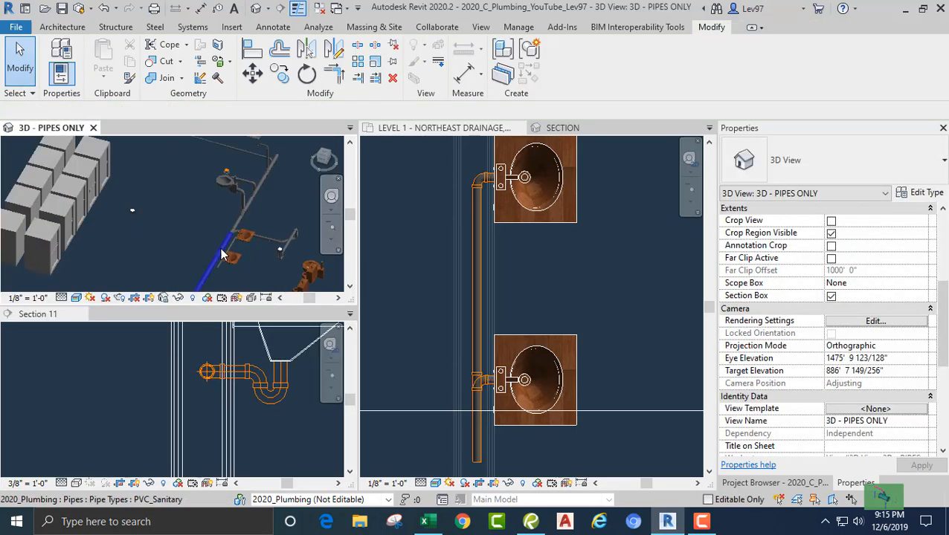
middle_click_drag(262, 255, 227, 237)
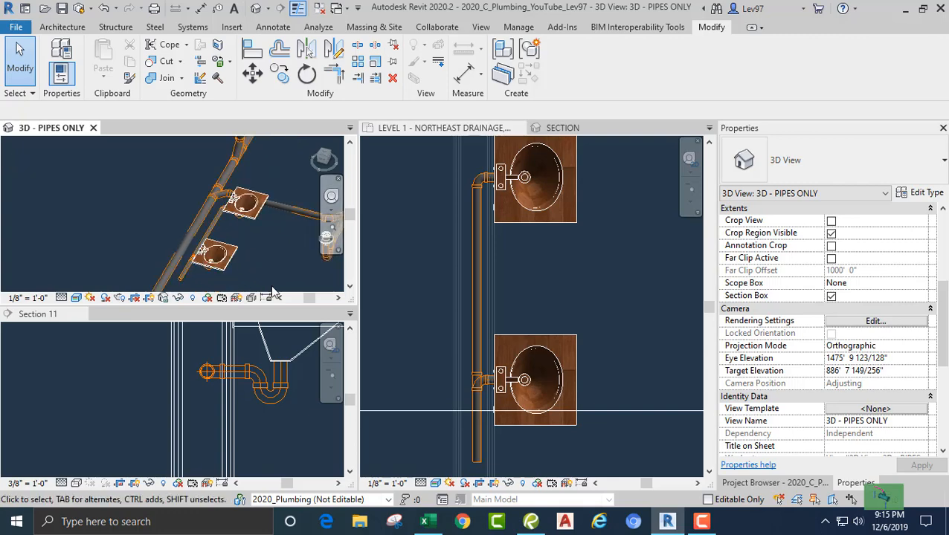
- Rotate the Section 11 line on the plan by 90° about a point on the line to the right of the lower lavatory
left_click(290, 453)
left_click(429, 272)
scroll(429, 272, "down", 5)
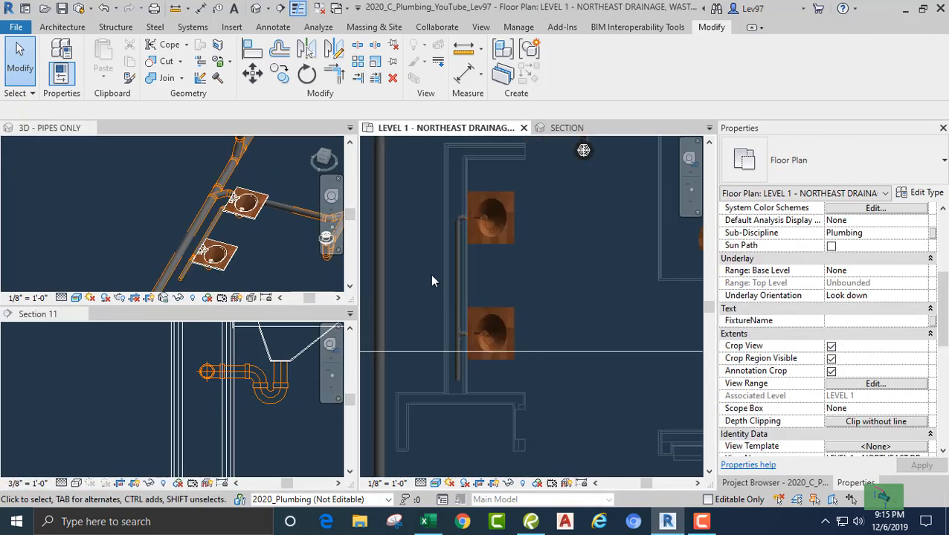
left_click(542, 326)
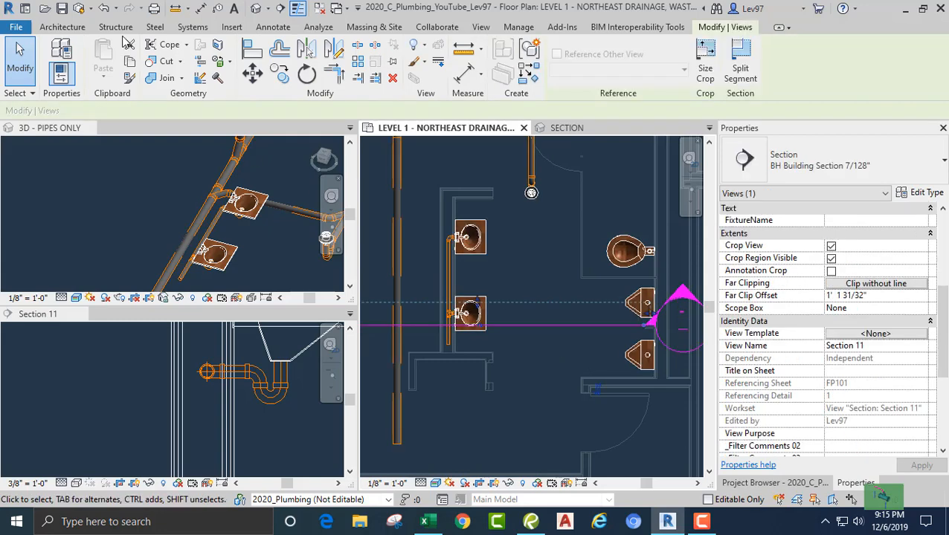
left_click(307, 81)
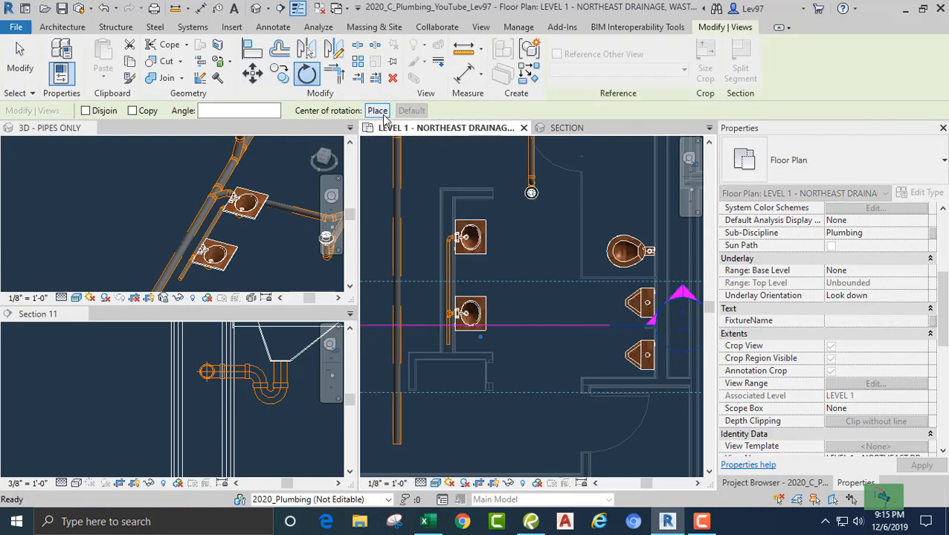
left_click(377, 110)
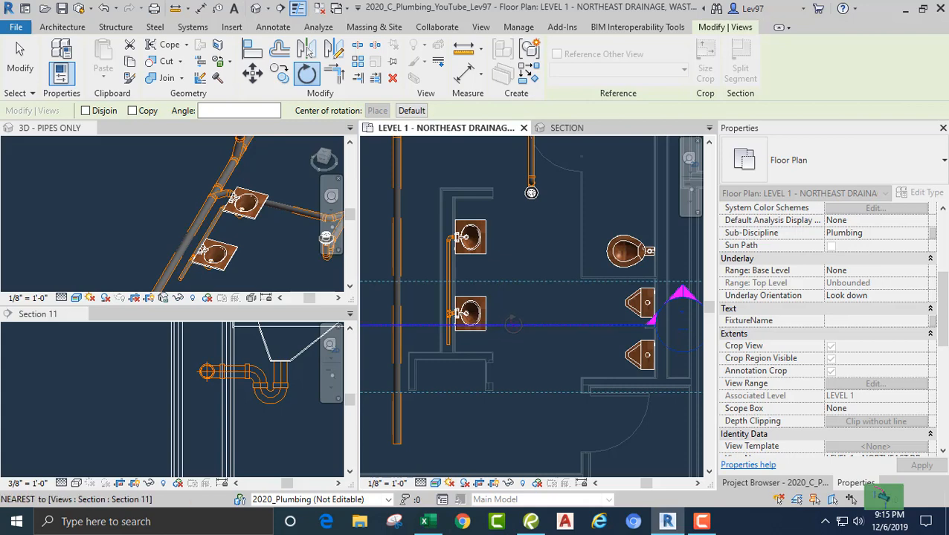
left_click(513, 325)
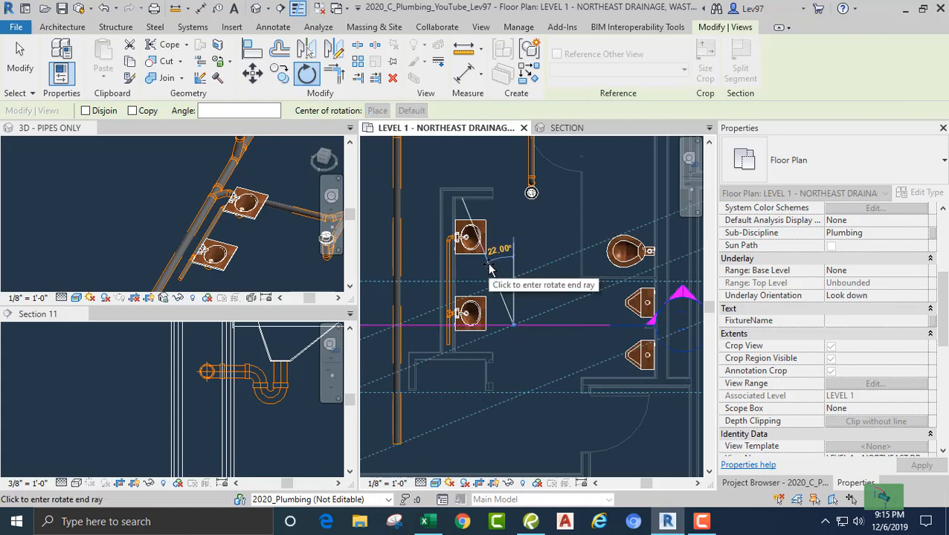
type("90")
key("Return")
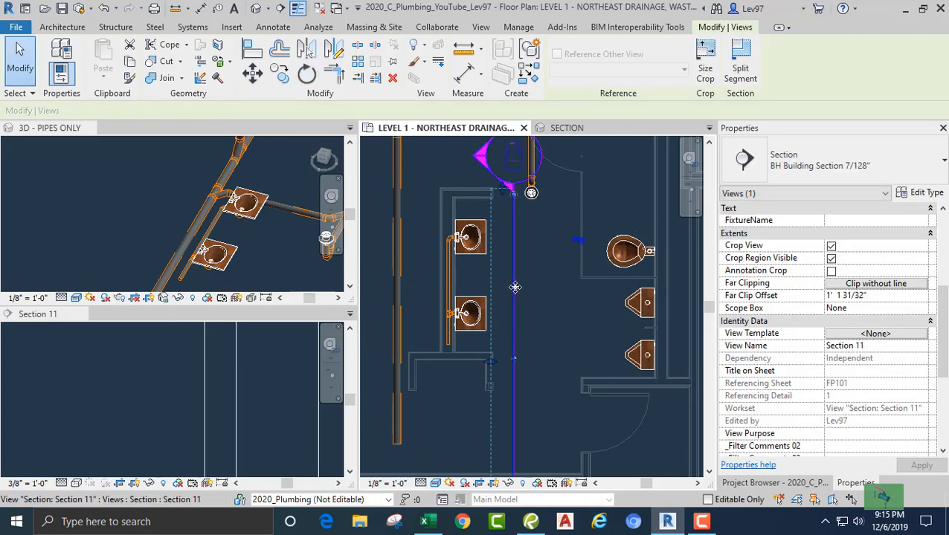
- Move the rotated Section 11 line to the wall behind the lavatories, just in front of the in-wall drain pipe
left_click_drag(515, 287, 462, 232)
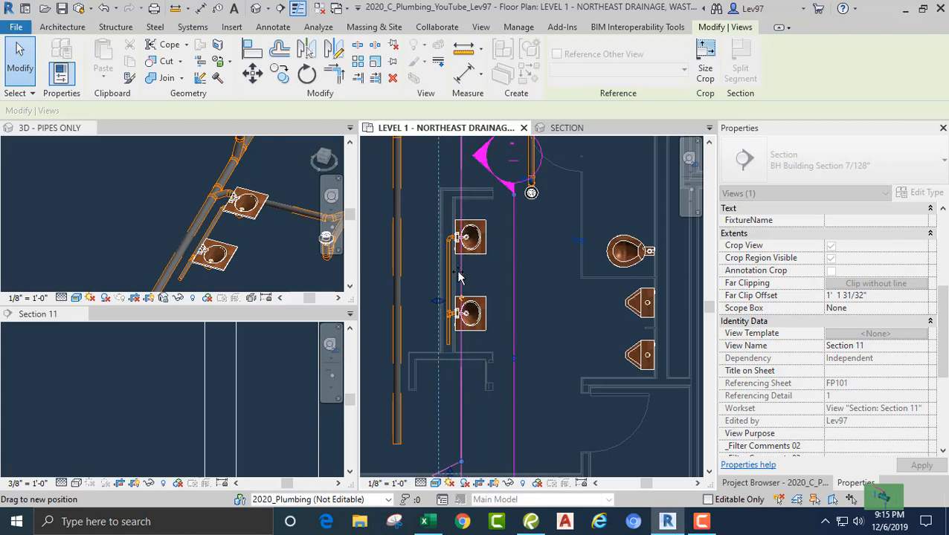
left_click_drag(458, 277, 459, 277)
left_click(192, 396)
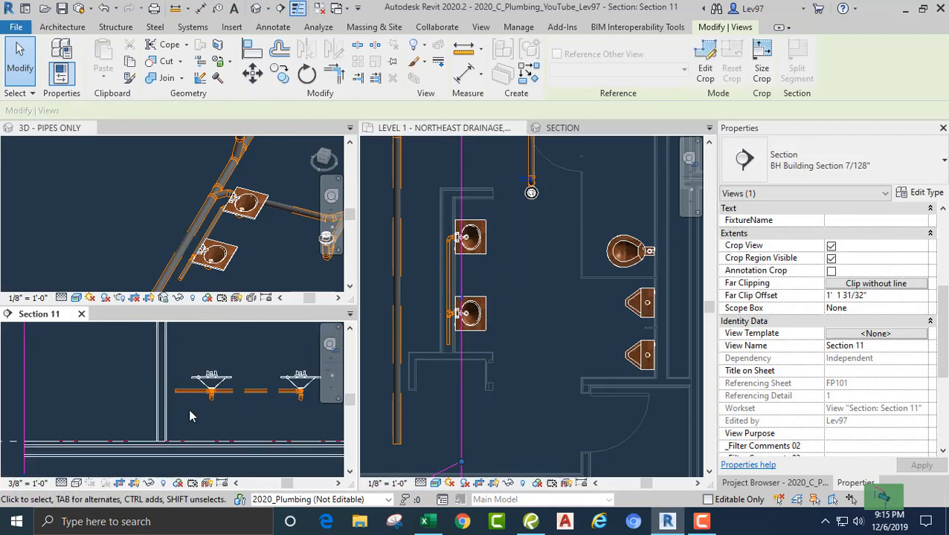
mouse_move(215, 404)
middle_mouse_down()
mouse_move(274, 351)
mouse_move(231, 398)
middle_mouse_up()
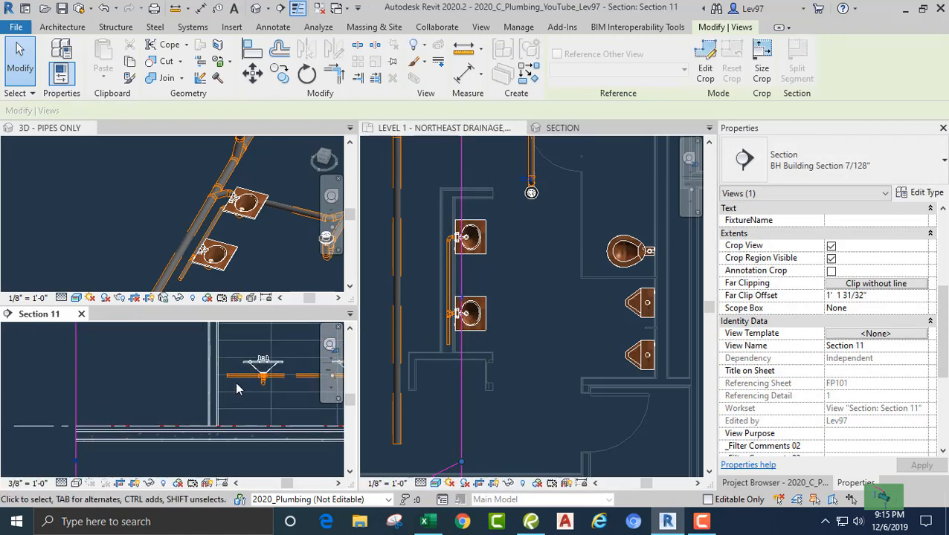
scroll(457, 268, "up", 4)
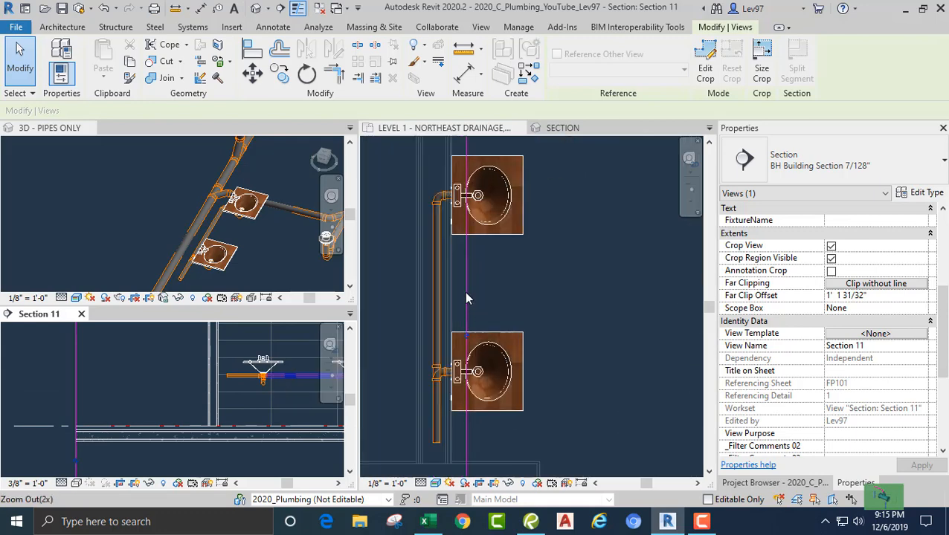
left_click(450, 295)
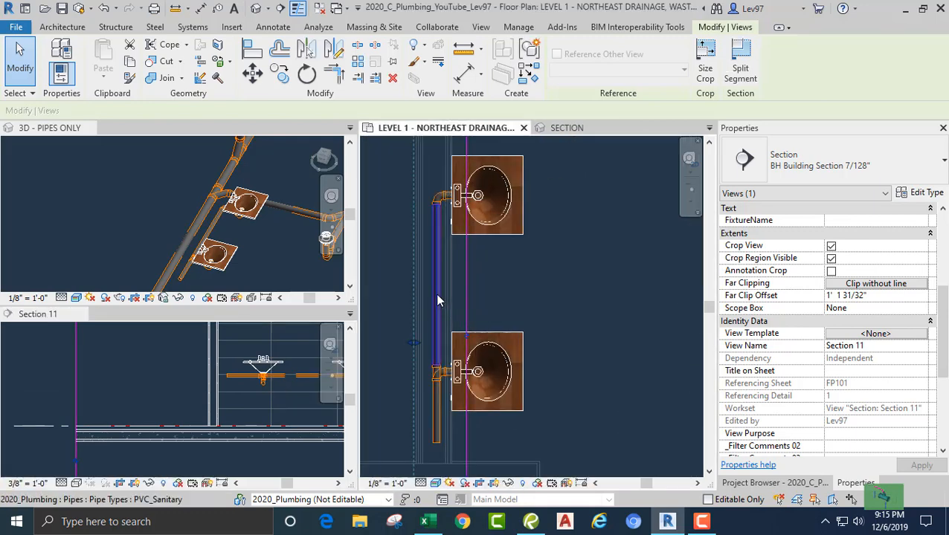
left_click(472, 293)
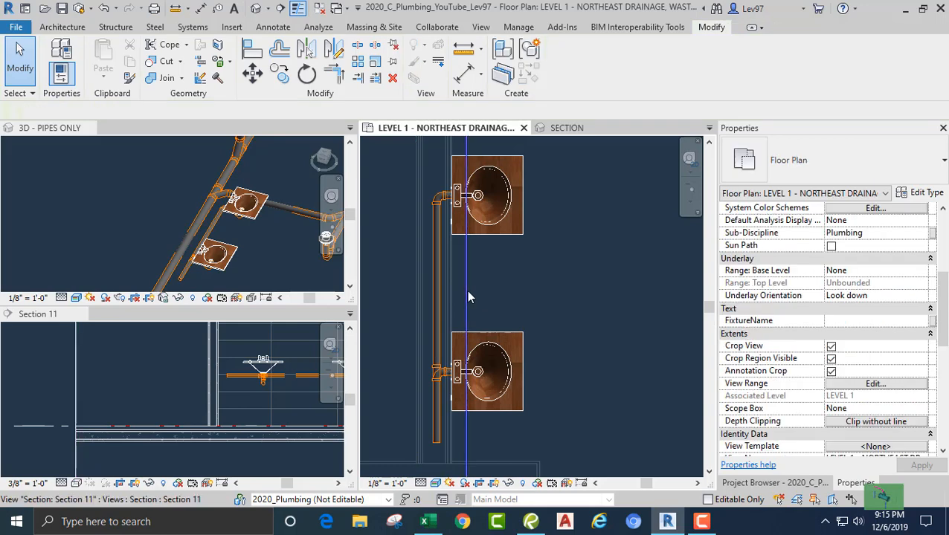
left_click(467, 291)
left_click_drag(461, 291, 444, 287)
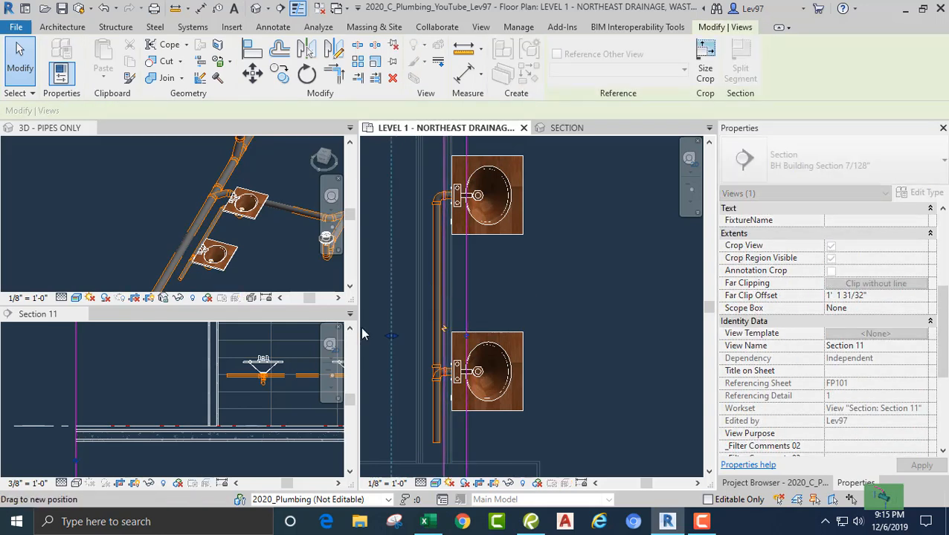
left_click_drag(362, 334, 357, 336)
left_click(130, 360)
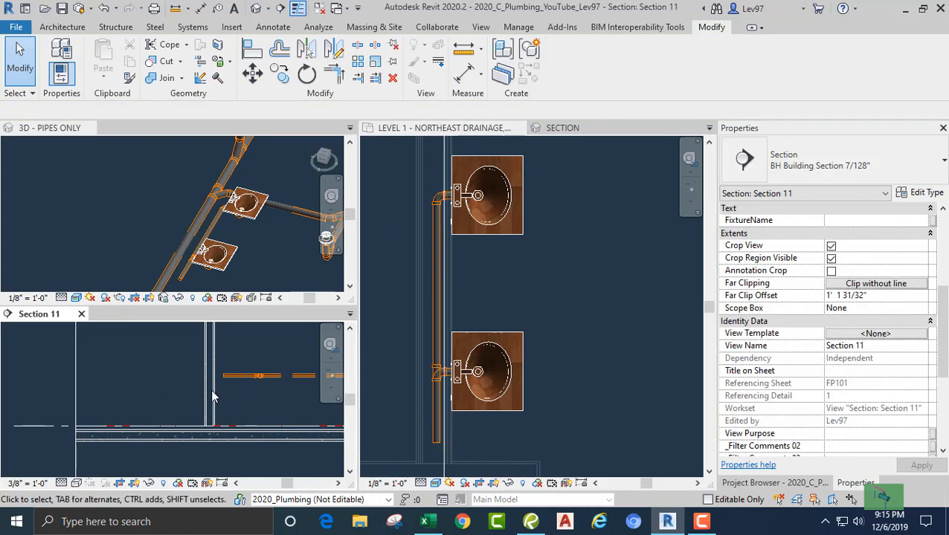
- Draw a 1 1/2" vertical pipe about 3' 5" long from the in-wall drain's open end down to below the floor slab
left_click(226, 376)
scroll(182, 381, "down", 2)
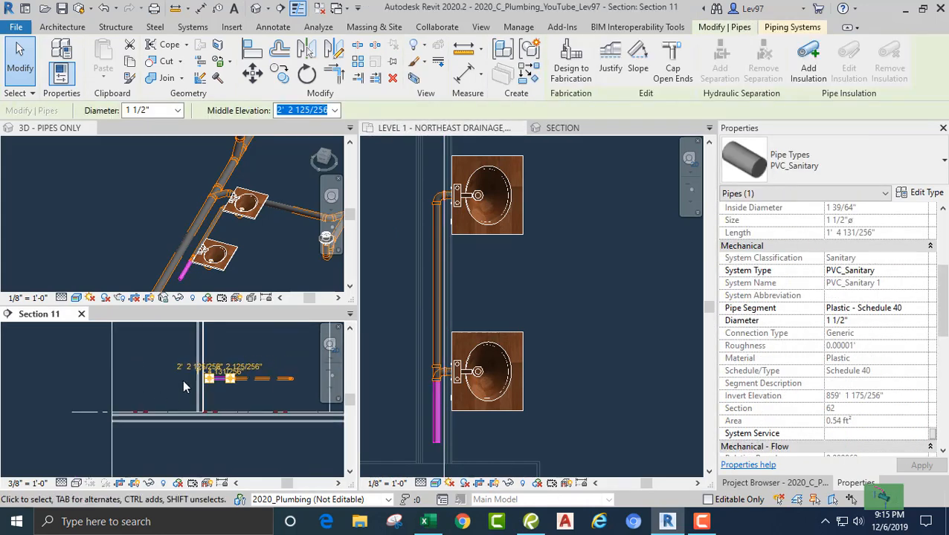
scroll(184, 386, "up", 2)
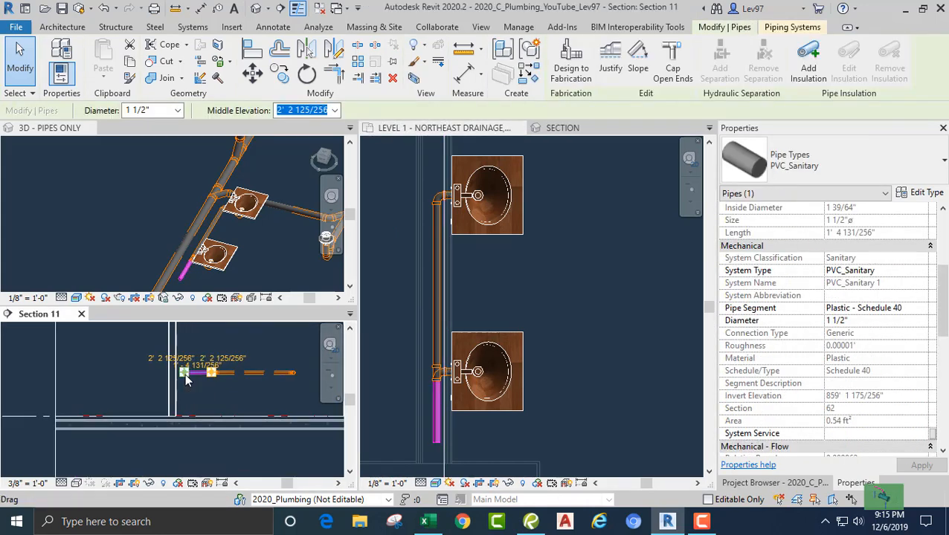
right_click(186, 380)
left_click(250, 168)
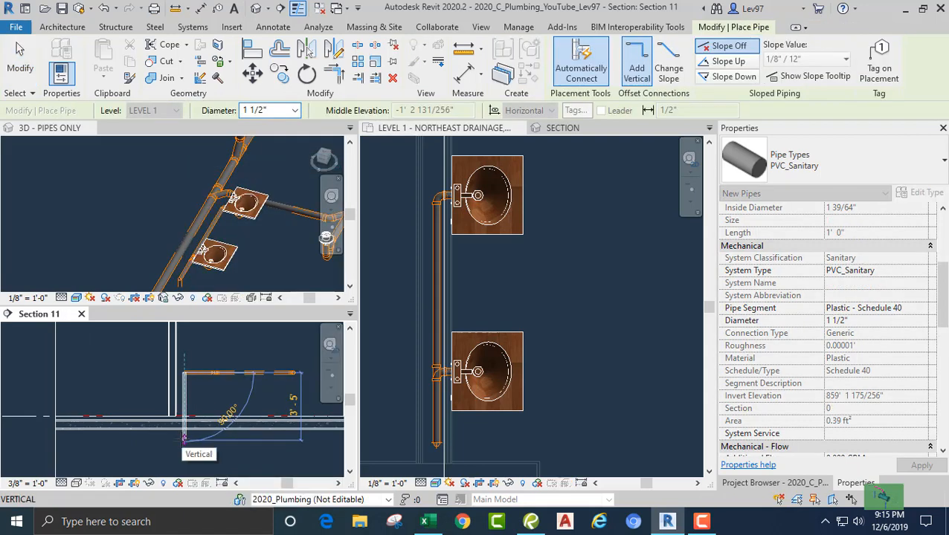
left_click(184, 440)
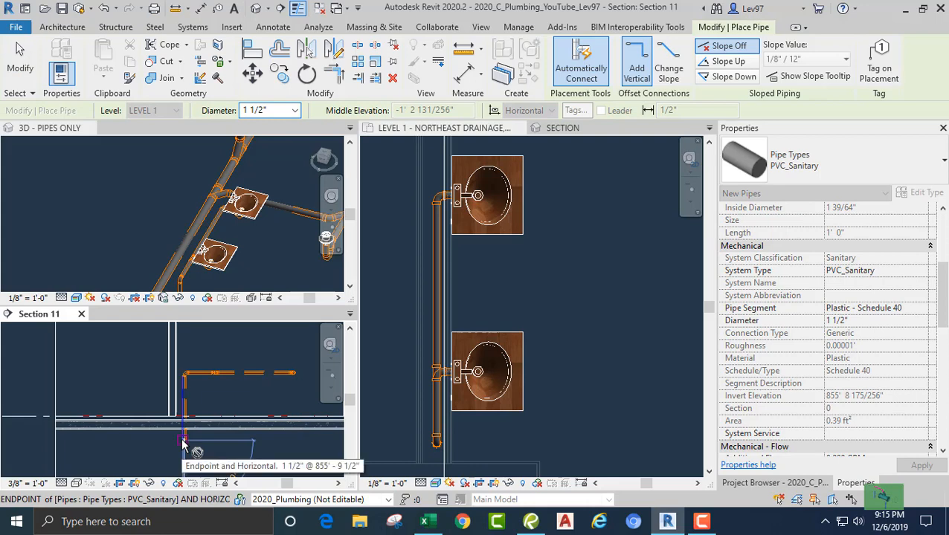
key("Escape")
key("Escape")
middle_click_drag(170, 451, 171, 458)
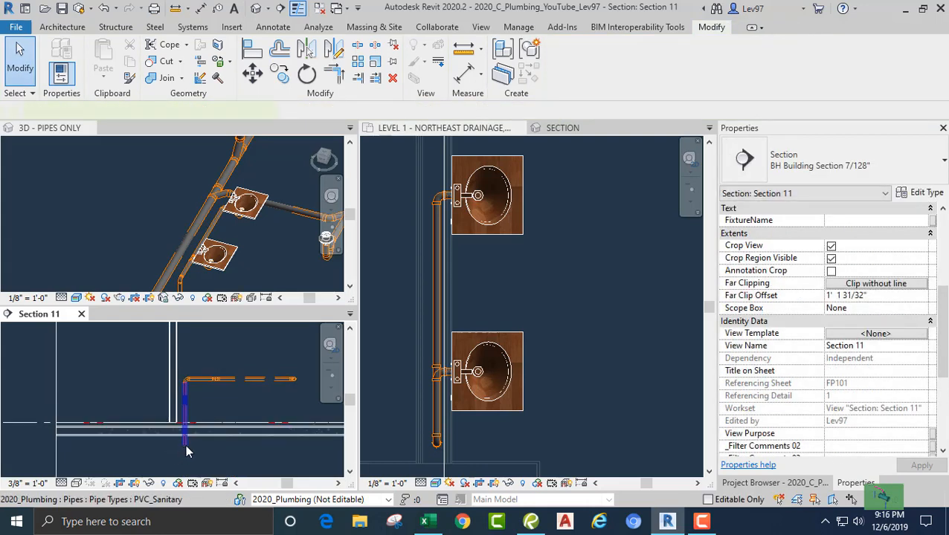
- Start a 1 1/2" pipe at the vertical drain's lower end in Section 11, set to slope down at 1/4" / 12"
left_click(182, 453)
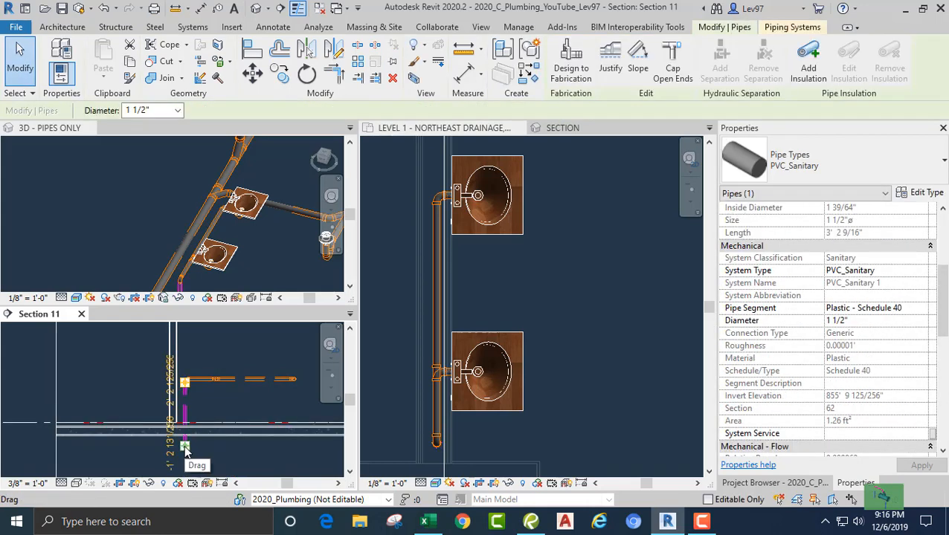
right_click(186, 450)
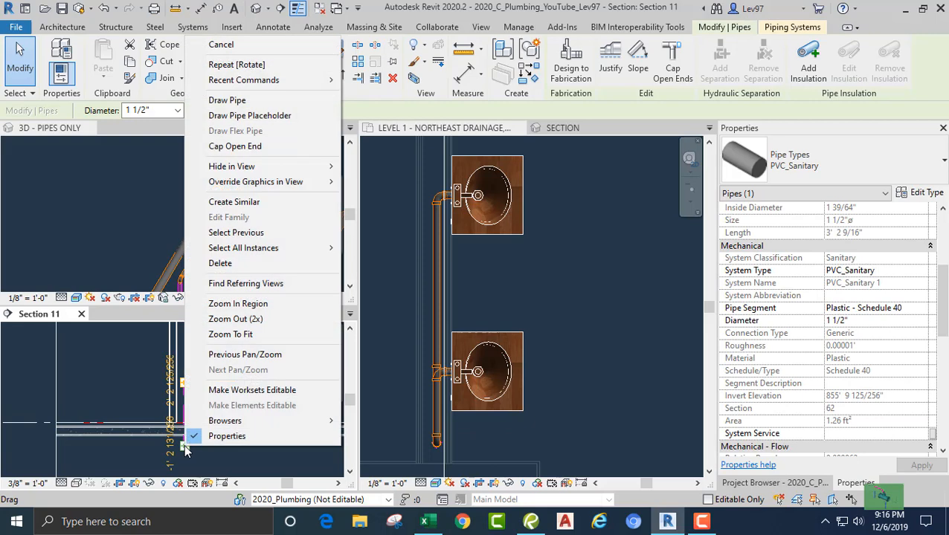
left_click(237, 100)
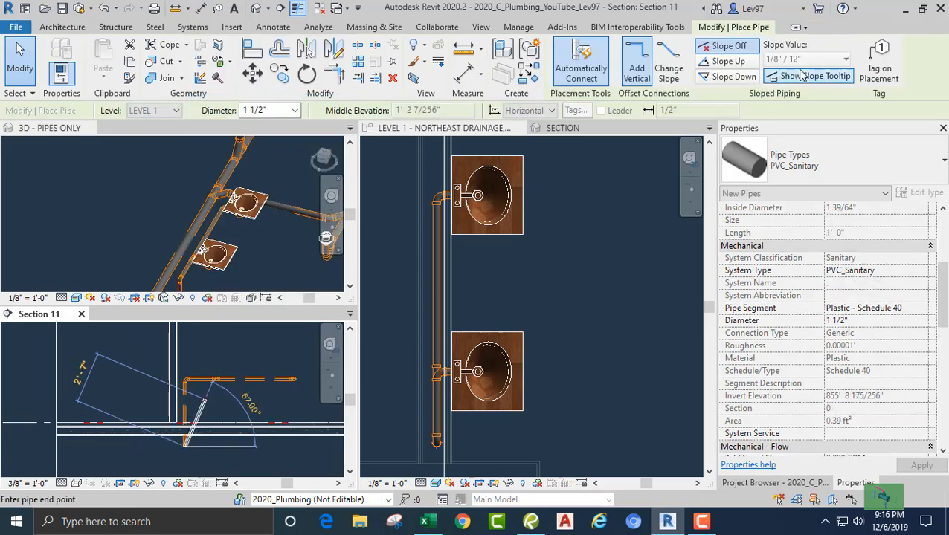
left_click(726, 78)
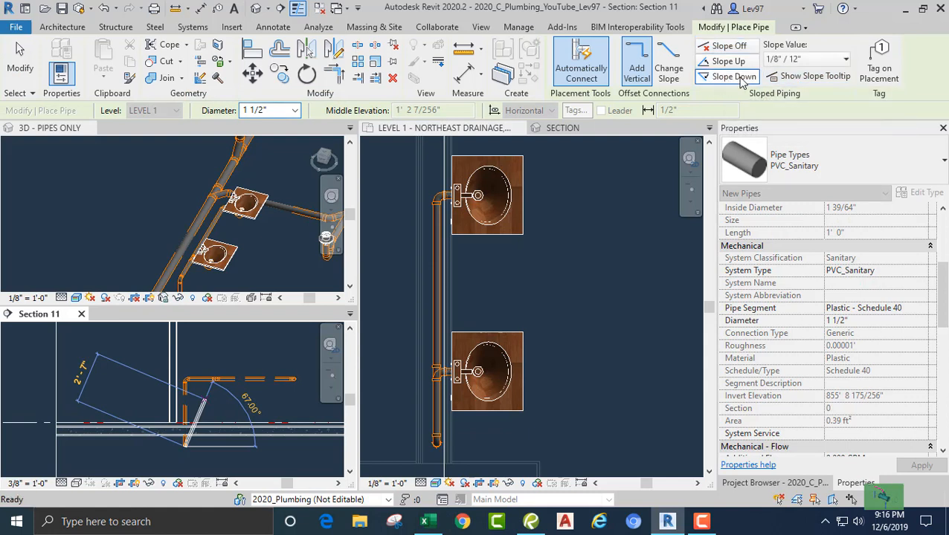
left_click(818, 60)
left_click(793, 134)
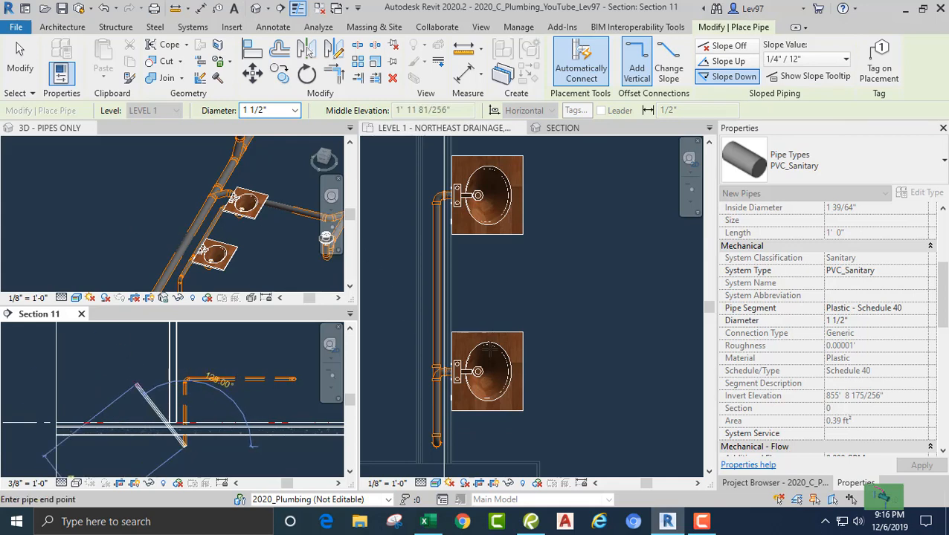
- Draw a 1 1/2" pipe about 1' 3" long on the plan from the vertical drain at 135° toward the main, sloping down 1/8" / 12"
left_click(524, 281)
middle_click_drag(565, 307, 583, 195)
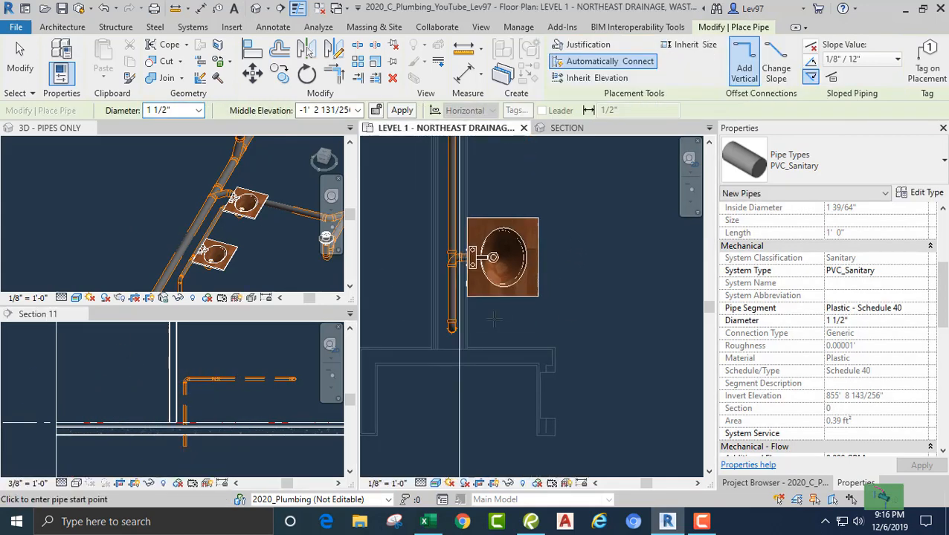
scroll(465, 339, "up", 3)
scroll(432, 319, "up", 2)
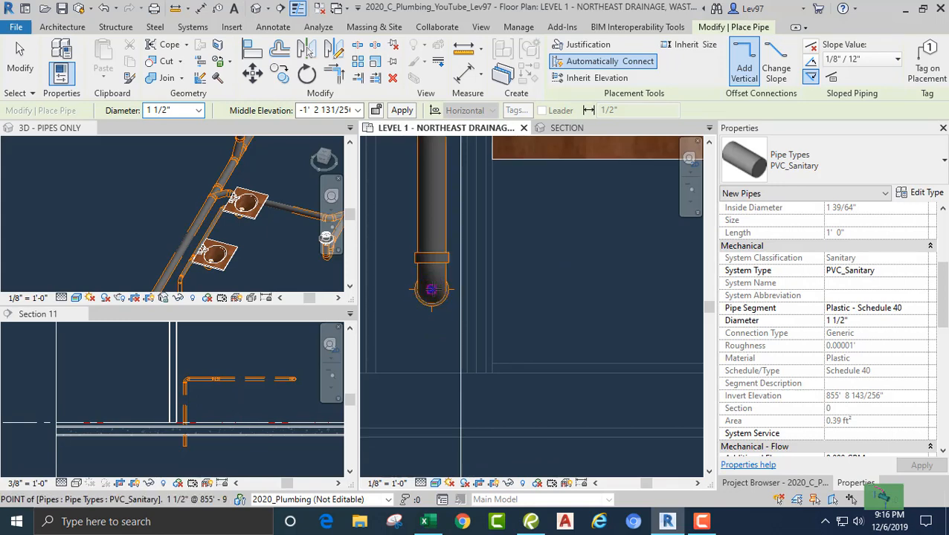
left_click(428, 296)
scroll(424, 318, "down", 5)
middle_click_drag(440, 315, 462, 303)
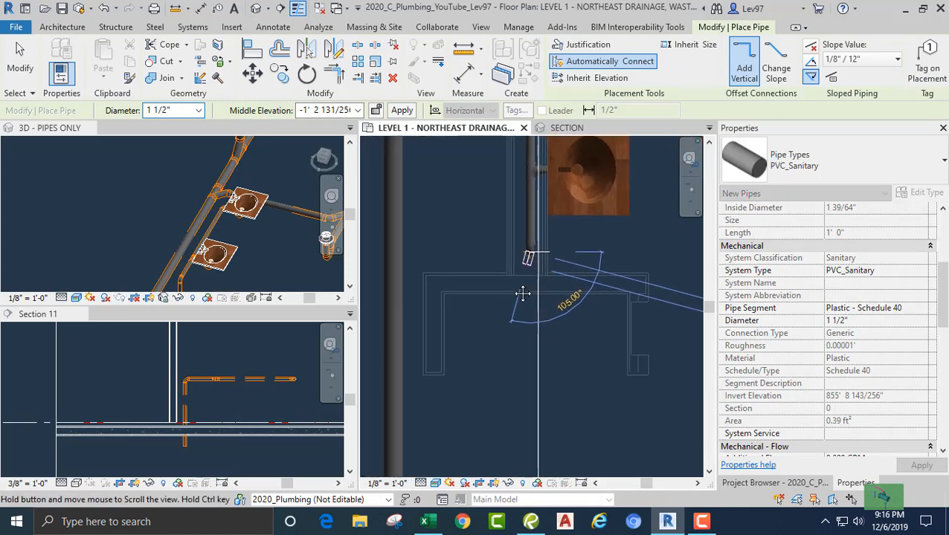
scroll(462, 304, "up", 2)
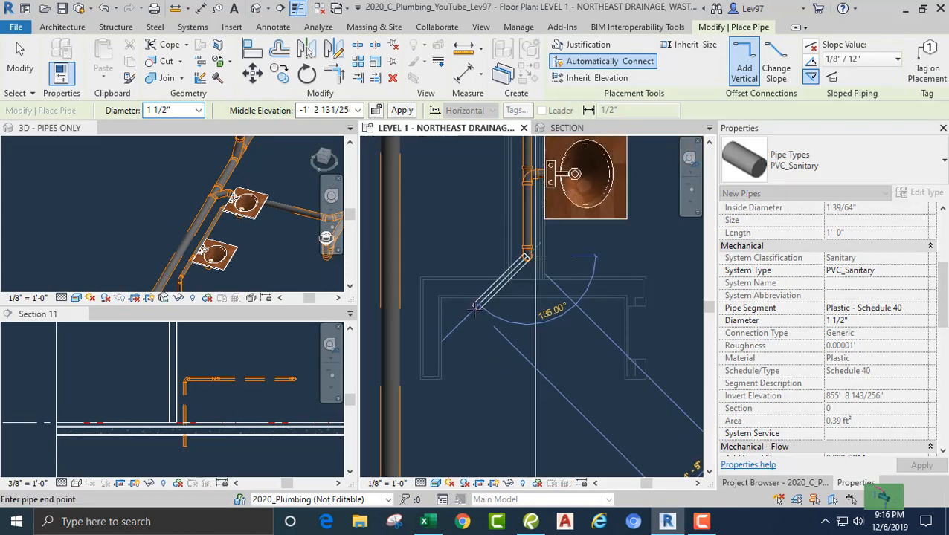
left_click(475, 306)
key("Escape")
key("Escape")
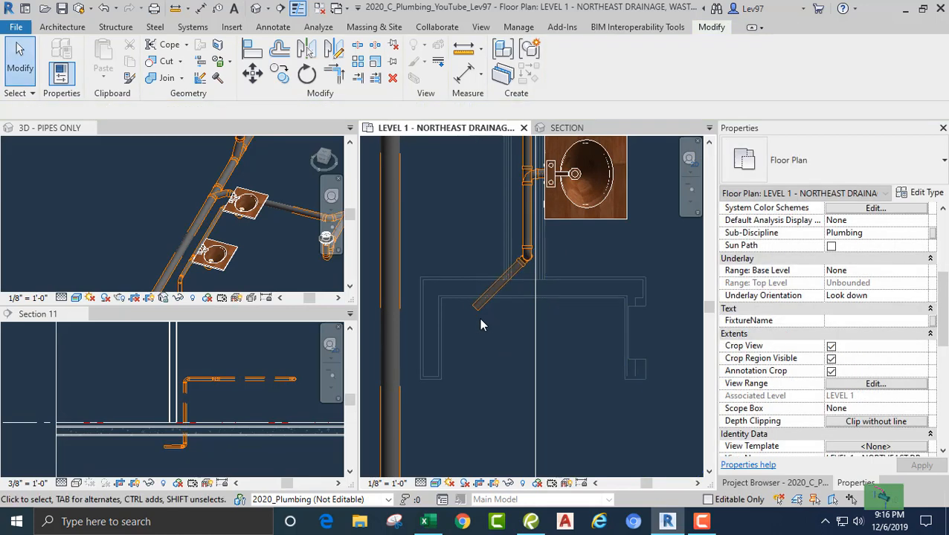
- Check the slope of the diagonal 1 1/2" pipe on the plan, and undo drawing it
left_click(485, 309)
scroll(485, 283, "up", 2)
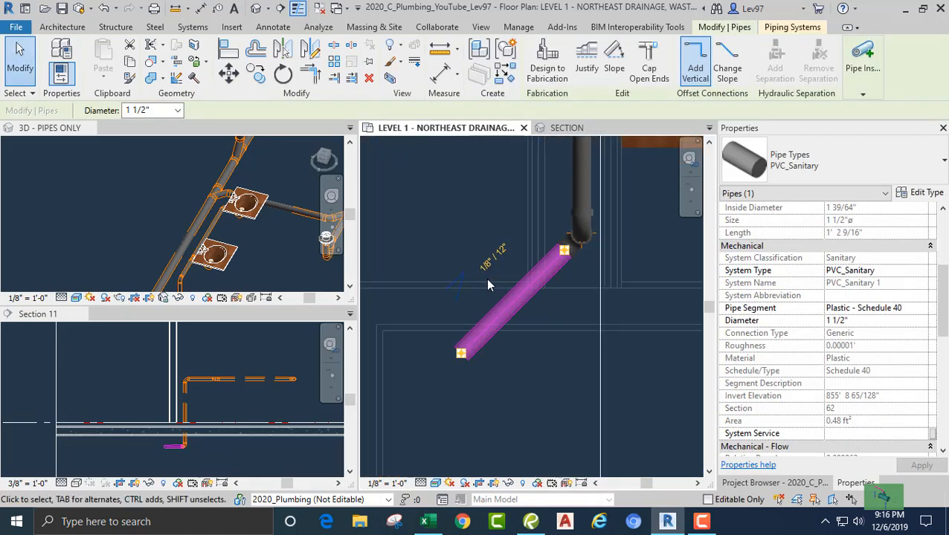
scroll(486, 278, "down", 1)
left_click(443, 233)
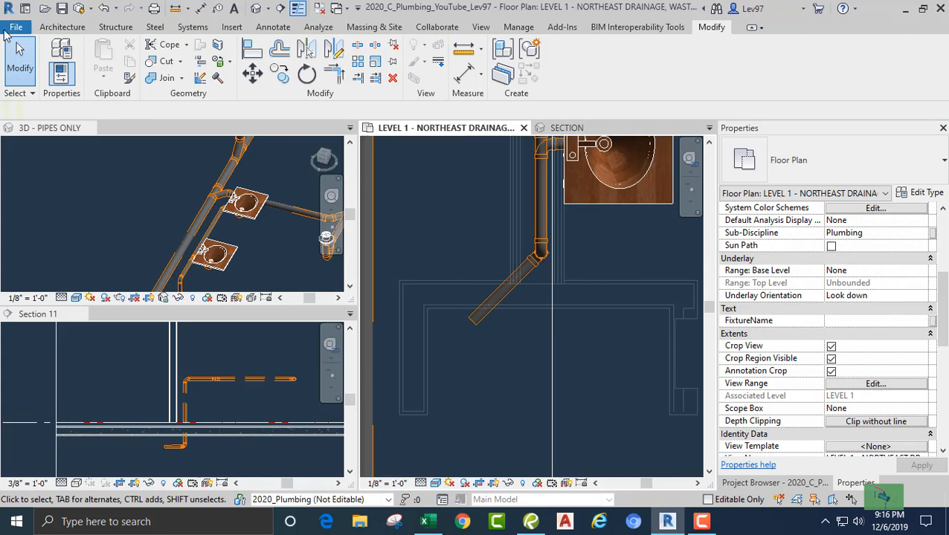
left_click(103, 9)
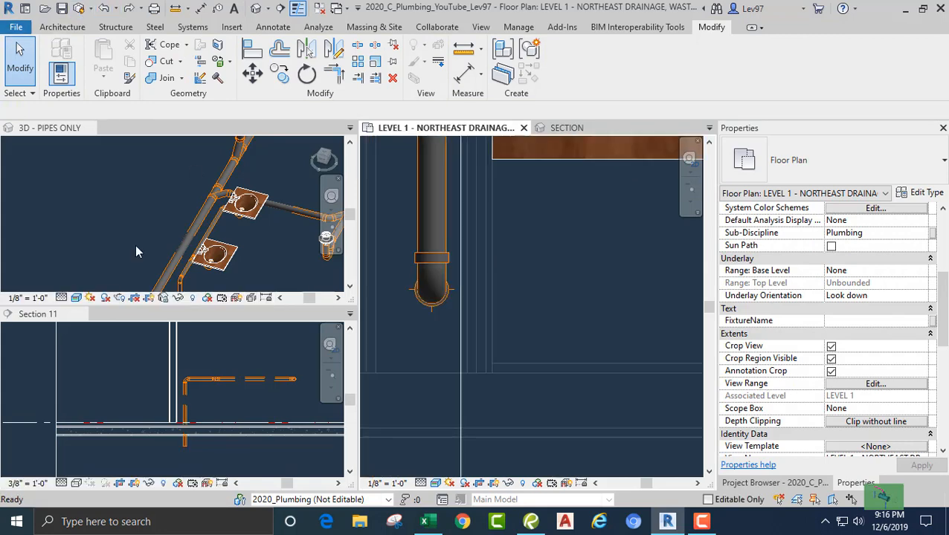
left_click(119, 353)
left_click(185, 446)
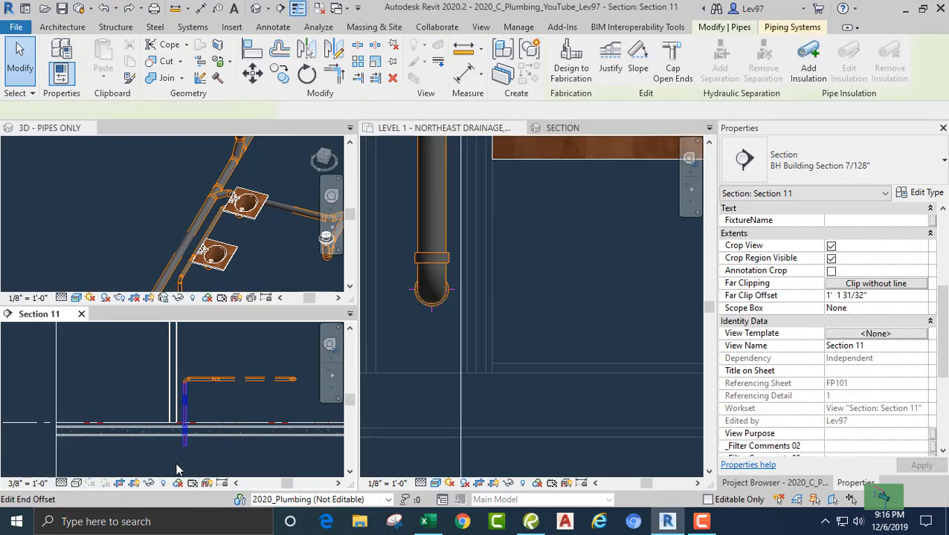
right_click(186, 452)
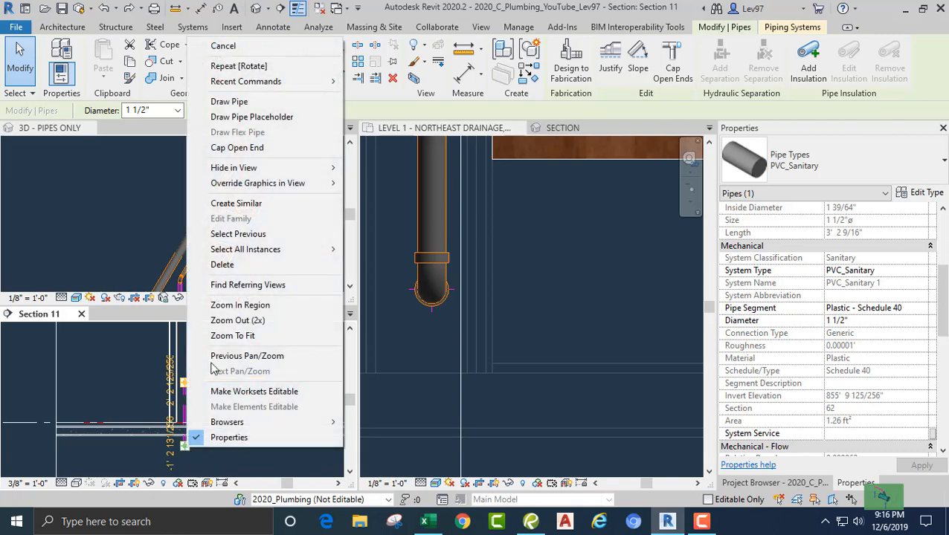
left_click(229, 101)
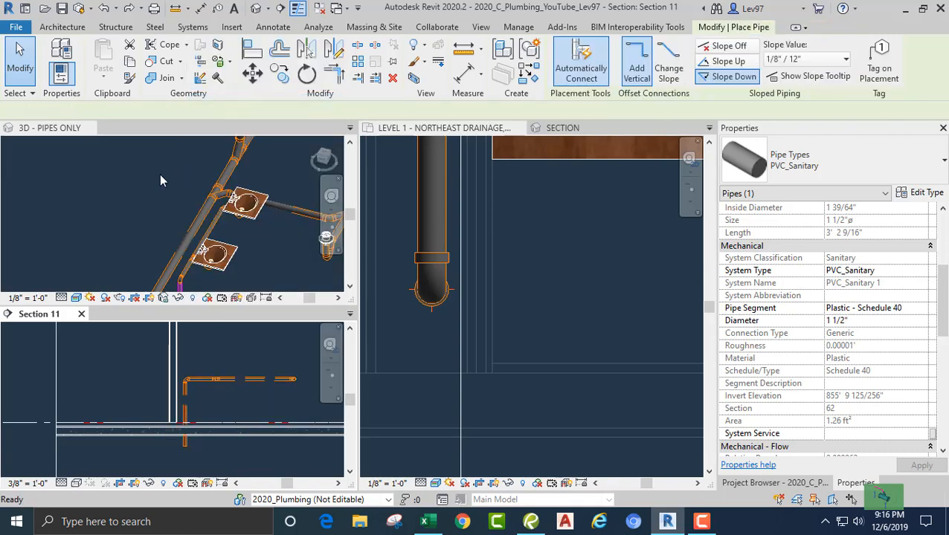
key("Escape")
- Set the diameter of the vertical drain, its top elbow and the adjoining horizontal pipe to 2"
left_click(104, 203)
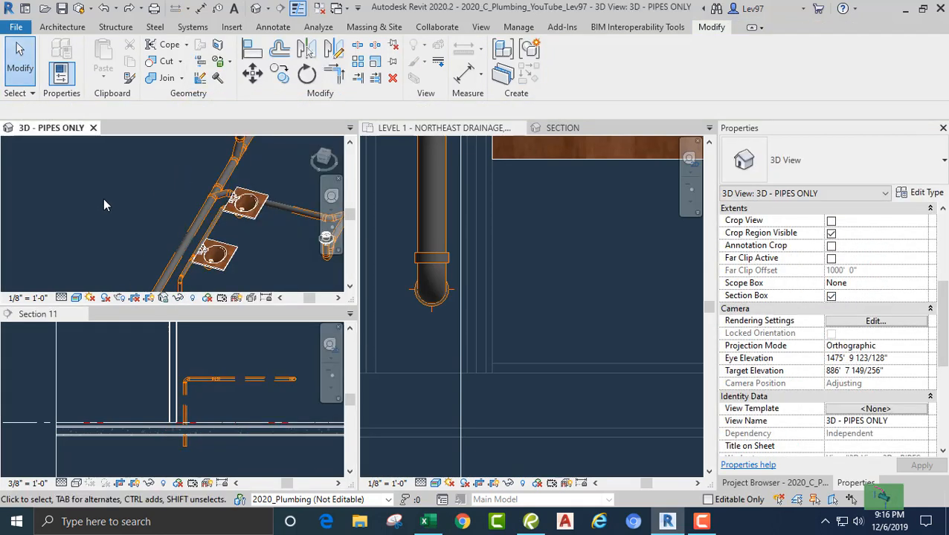
scroll(125, 215, "up", 5)
mouse_move(235, 258)
left_mouse_down()
mouse_move(206, 217)
mouse_move(233, 243)
left_mouse_up()
scroll(235, 244, "down", 3)
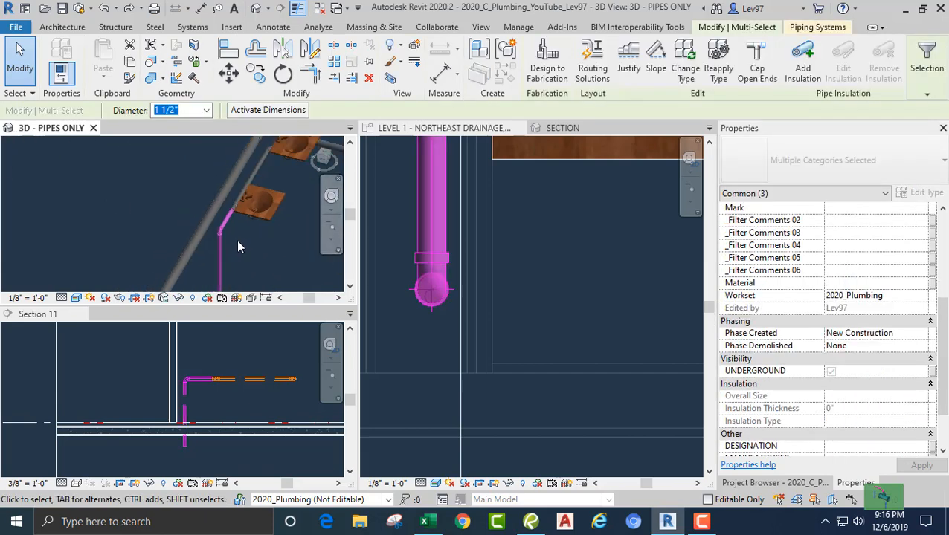
left_click(207, 111)
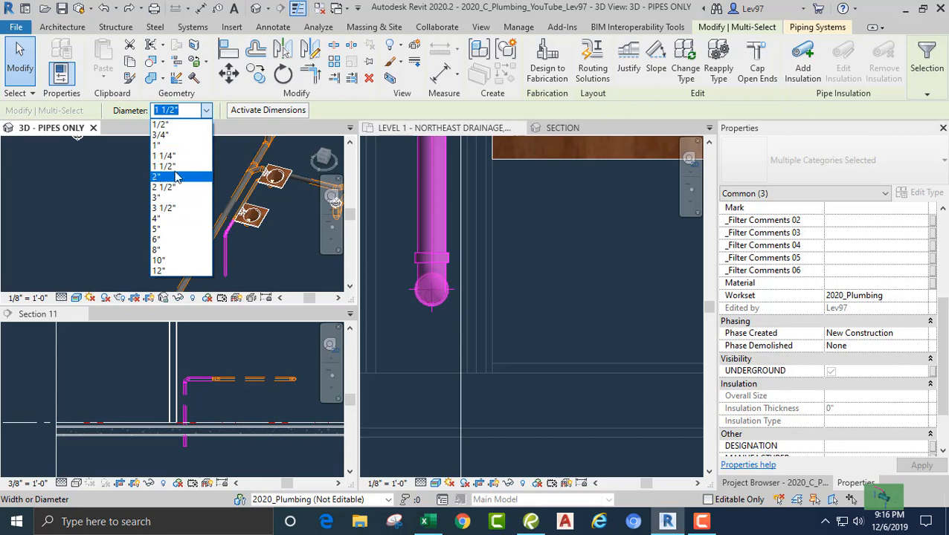
left_click(176, 178)
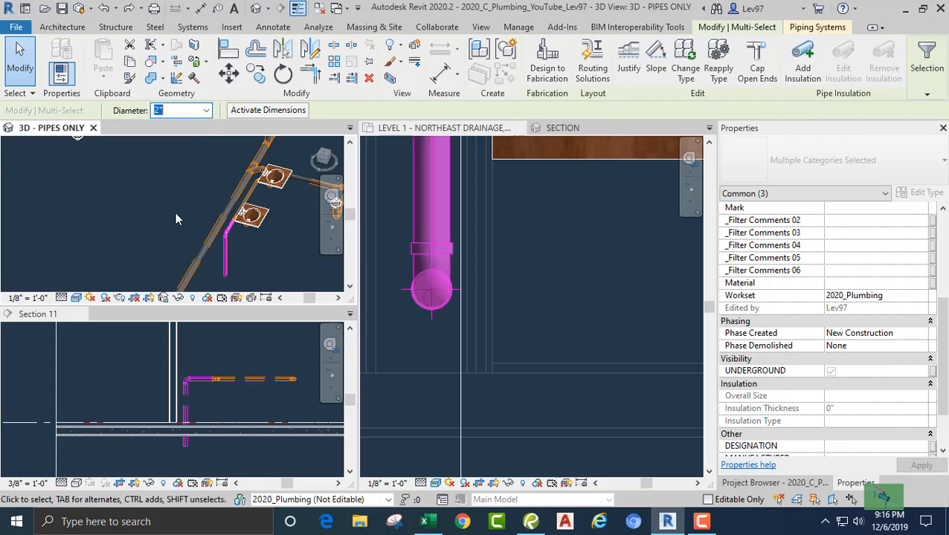
key("Escape")
scroll(174, 208, "down", 3)
scroll(215, 236, "down", 2)
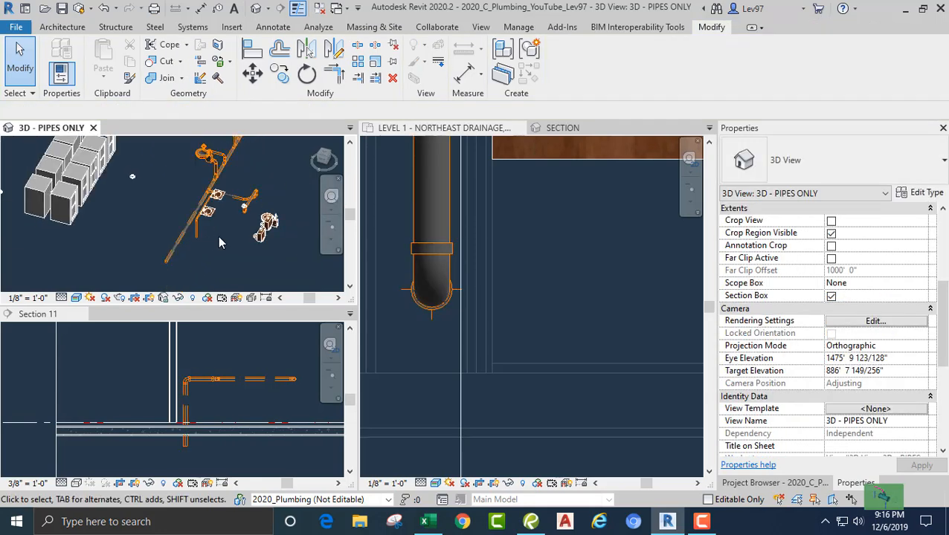
scroll(247, 250, "up", 6)
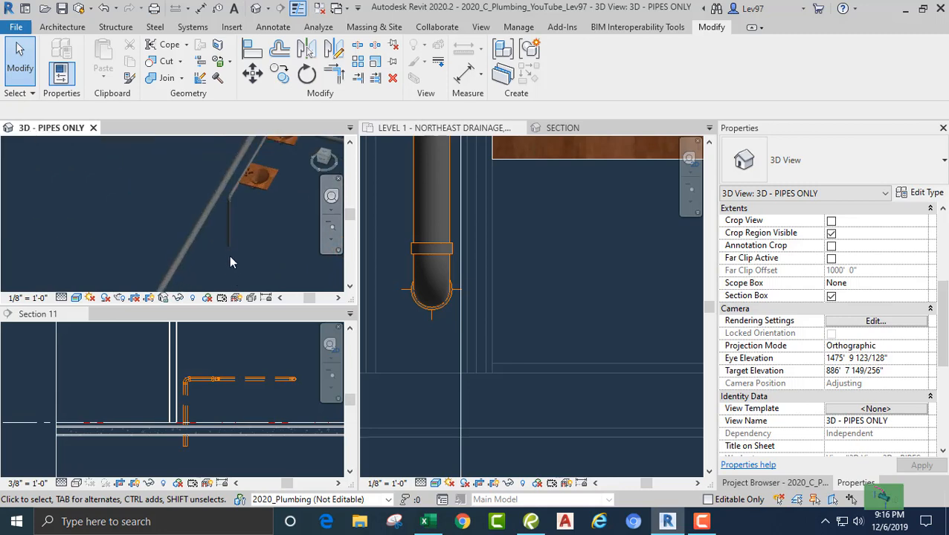
left_click(229, 255)
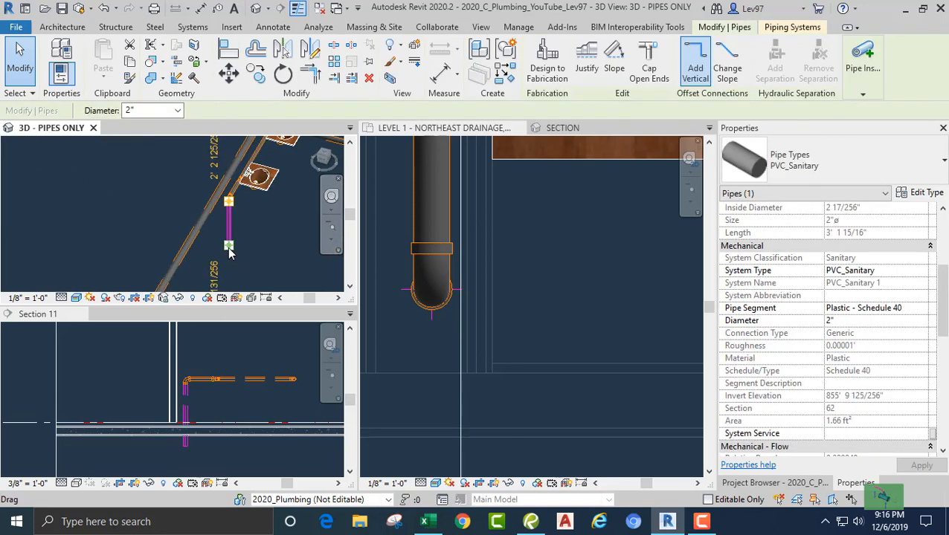
right_click(229, 253)
left_click(267, 126)
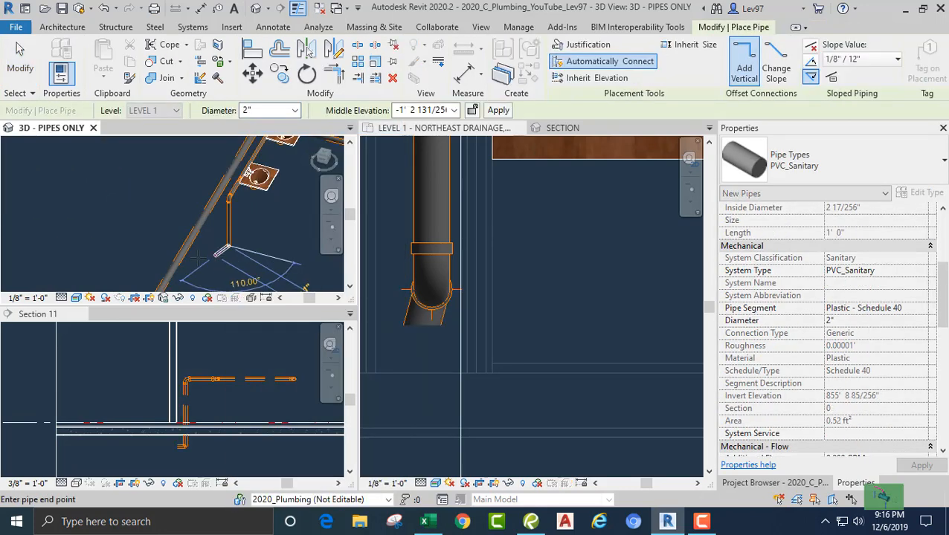
left_click(848, 62)
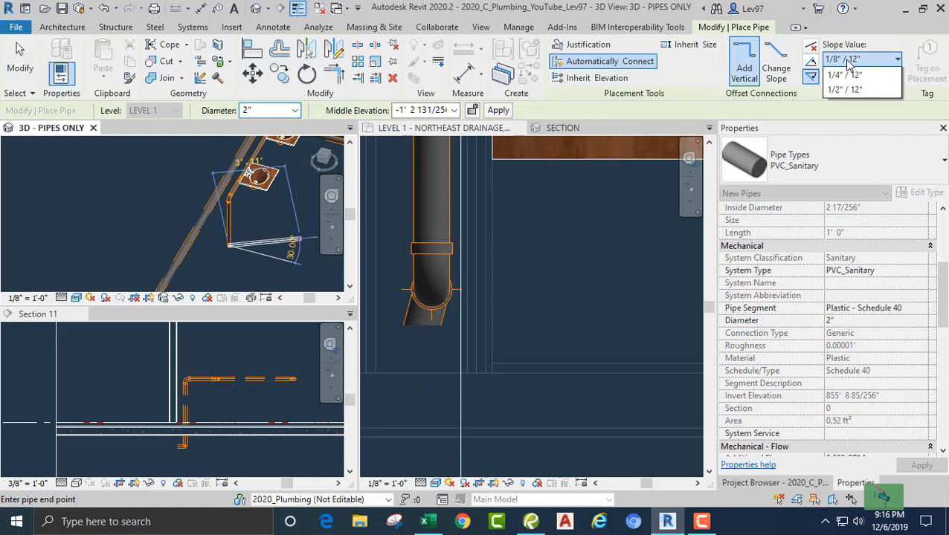
left_click(851, 135)
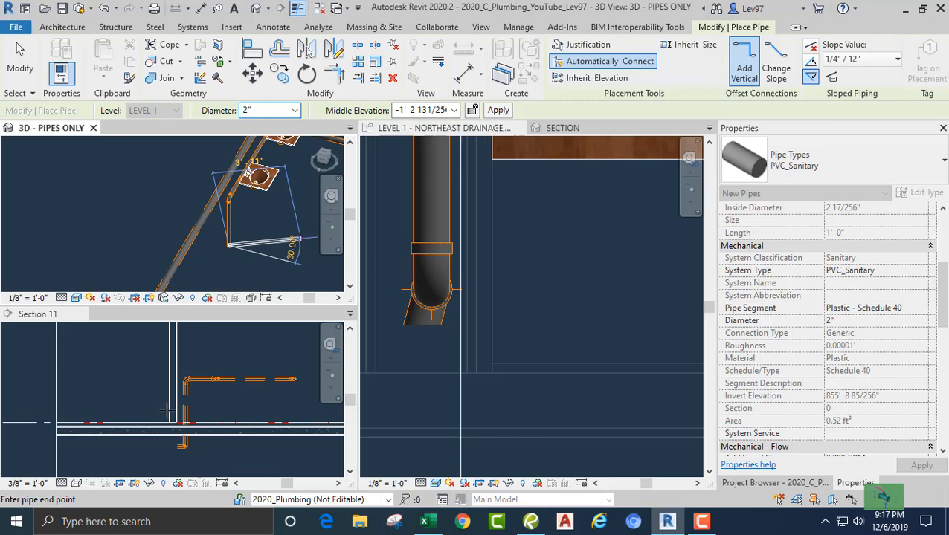
left_click(385, 293)
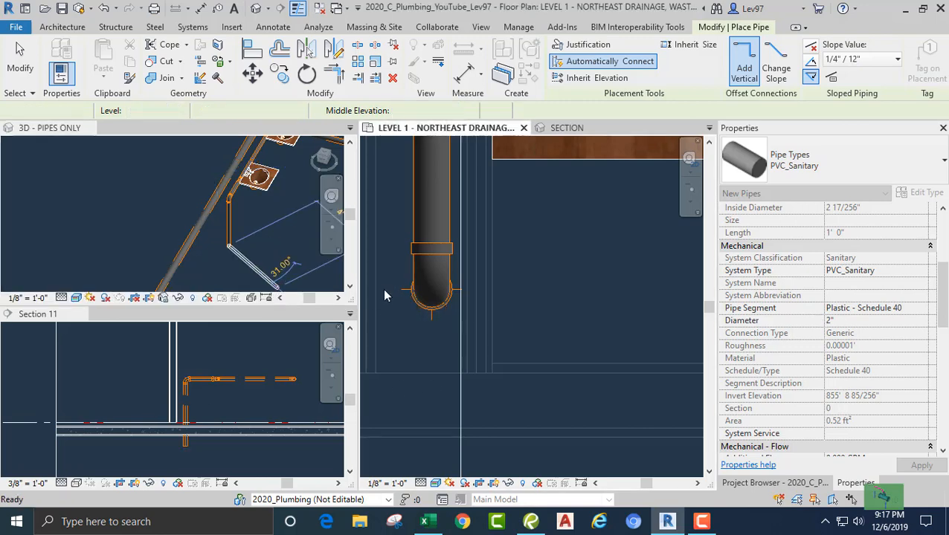
- Draw a 2" pipe about 1' 7" long from the vertical drain at 135° toward the main on the plan, sloping down 1/8" / 12"
left_click(431, 289)
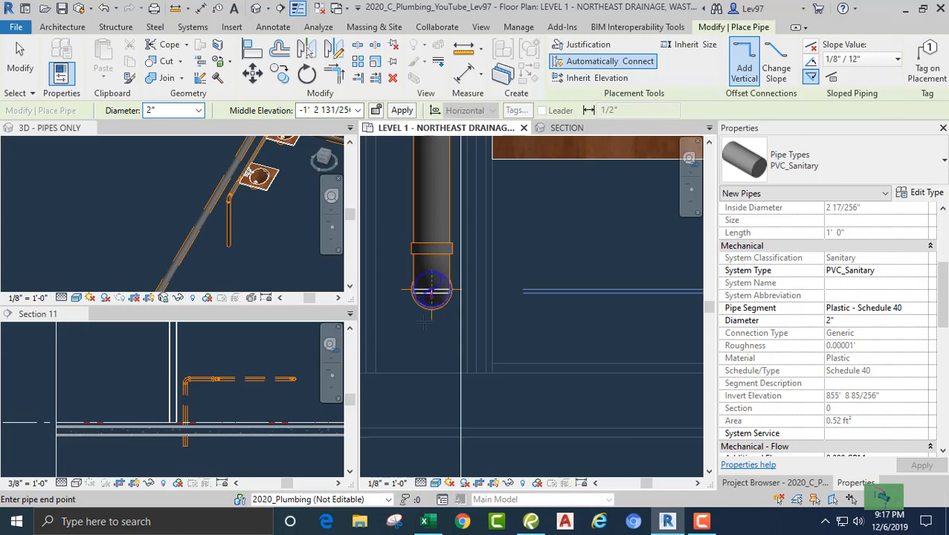
scroll(411, 328, "down", 5)
middle_click_drag(414, 329, 570, 244)
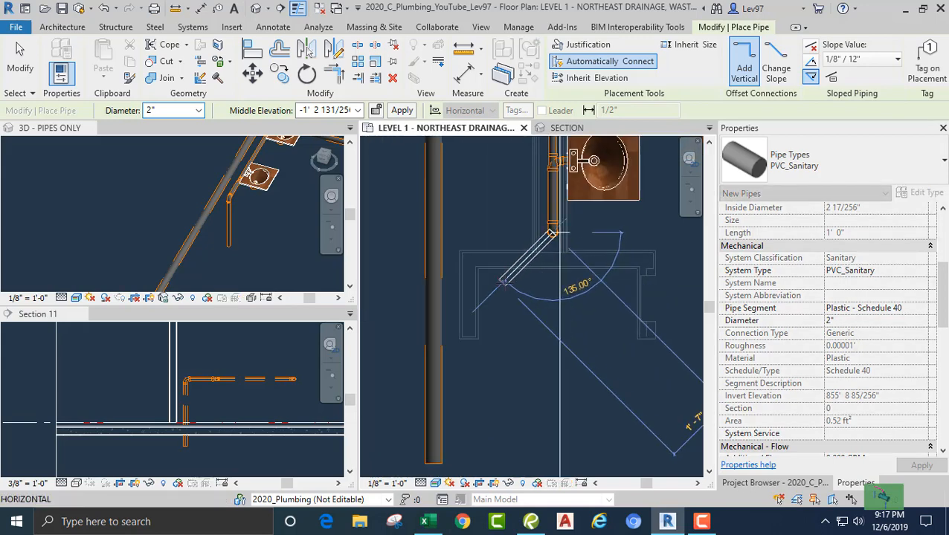
left_click(504, 281)
key("Escape")
key("Escape")
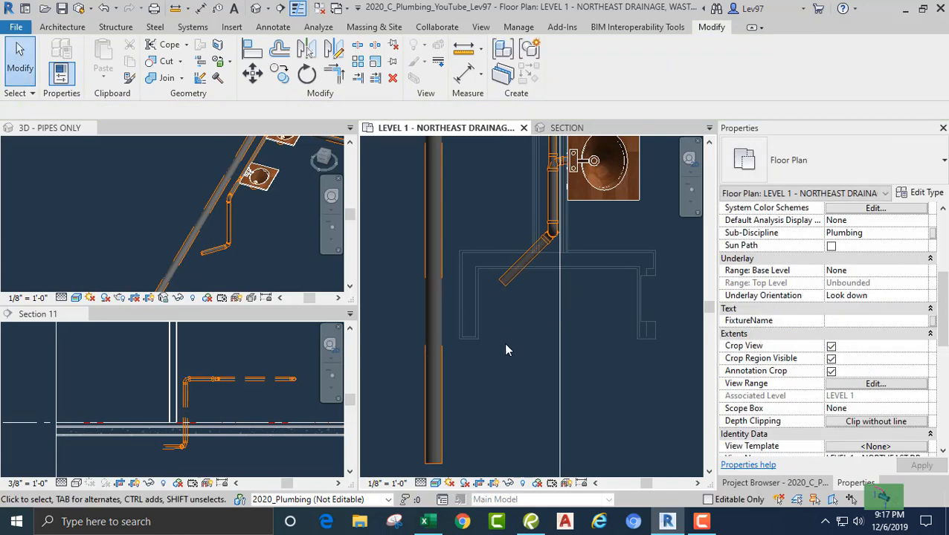
- Draw a vertical P-FIXTURE detail line 1' 0" long just beside the main pipe near its open end on the plan
mouse_move(504, 343)
middle_mouse_down()
mouse_move(506, 373)
mouse_move(498, 345)
middle_mouse_up()
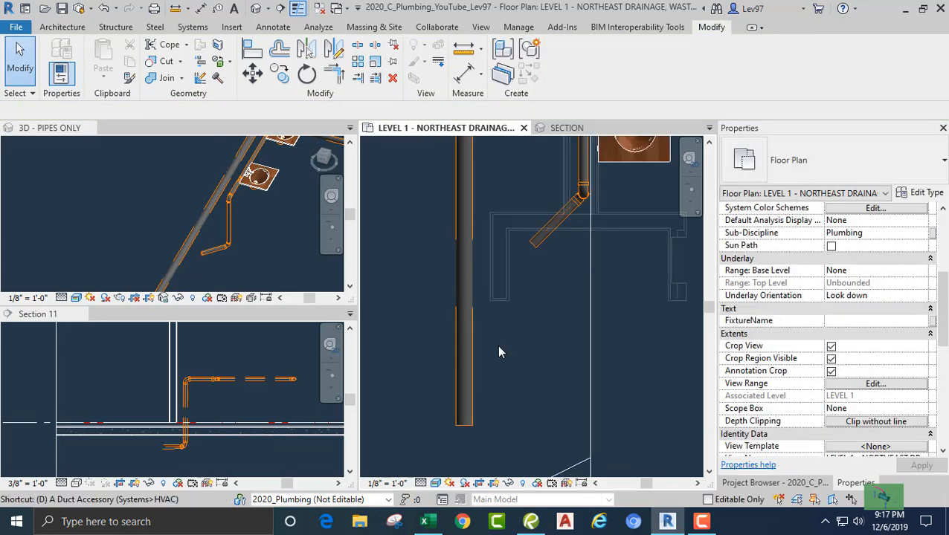
key("d")
key("l")
left_click(480, 325)
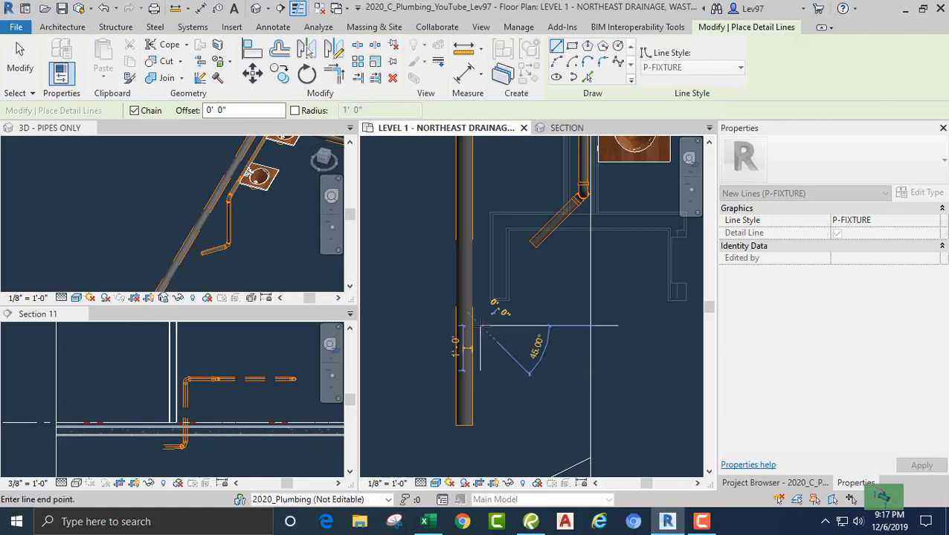
key("Escape")
key("Escape")
left_click(481, 347)
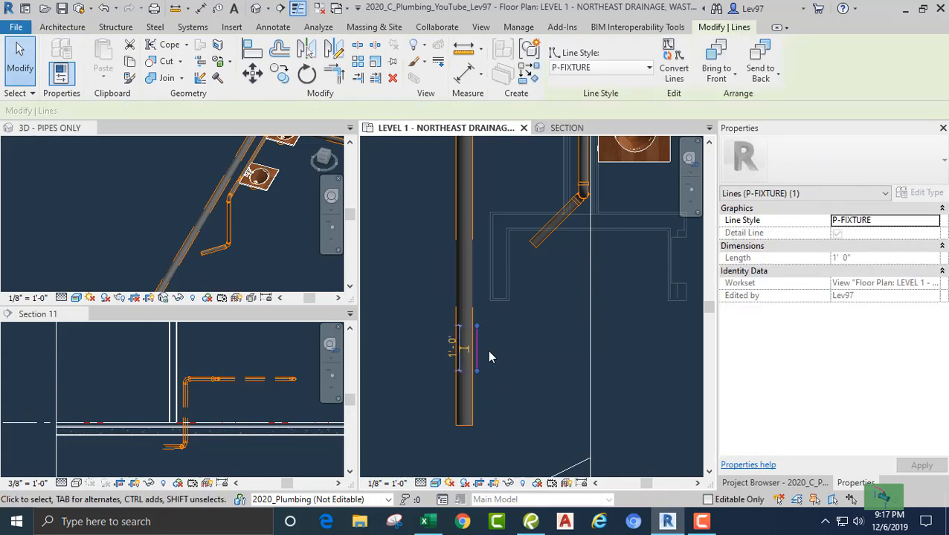
key("Escape")
- Extend the diagonal 2" pipe to the detail line beside the main on the plan, and delete the detail line
middle_click_drag(509, 362, 514, 374)
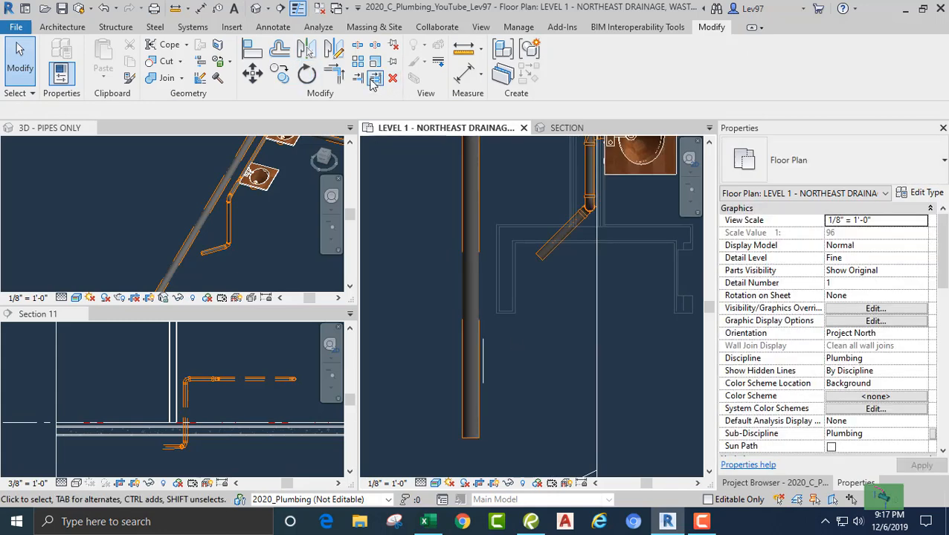
left_click(359, 79)
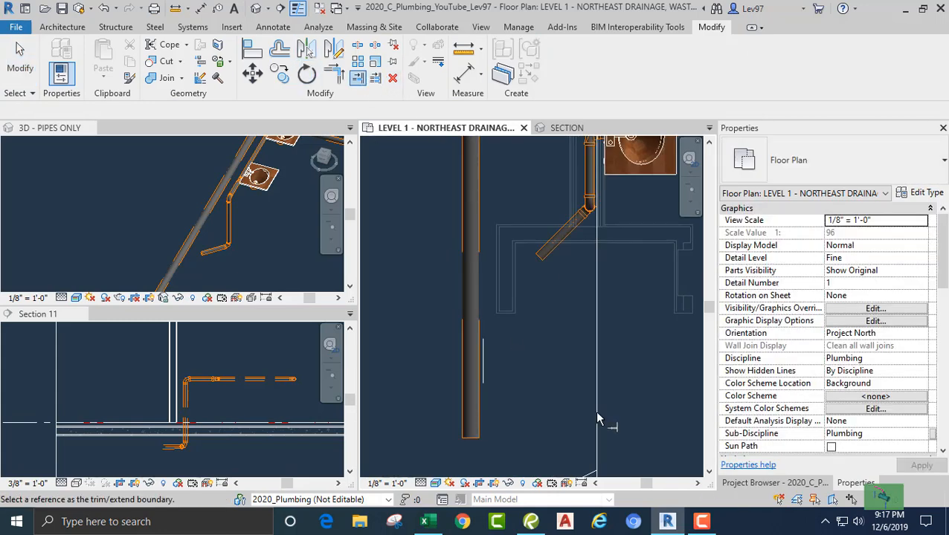
left_click(484, 374)
left_click(546, 261)
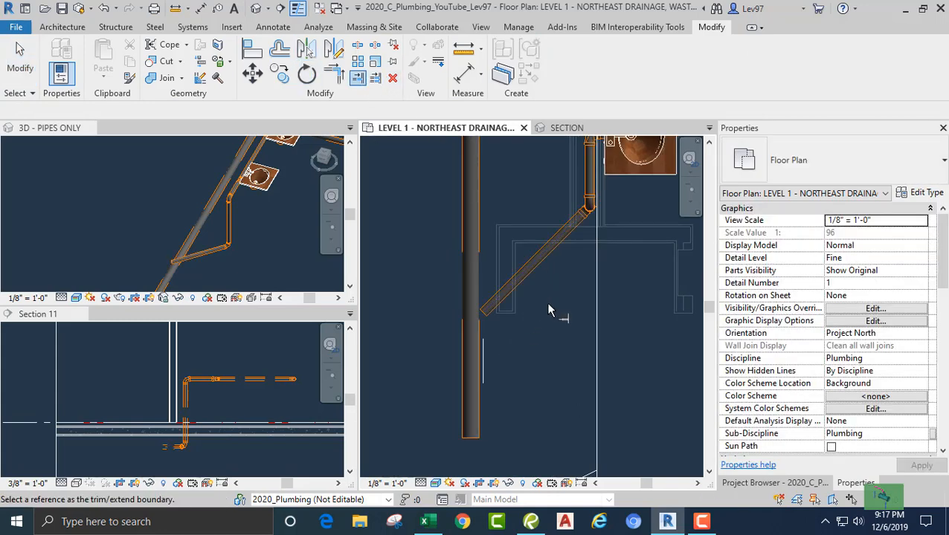
key("Escape")
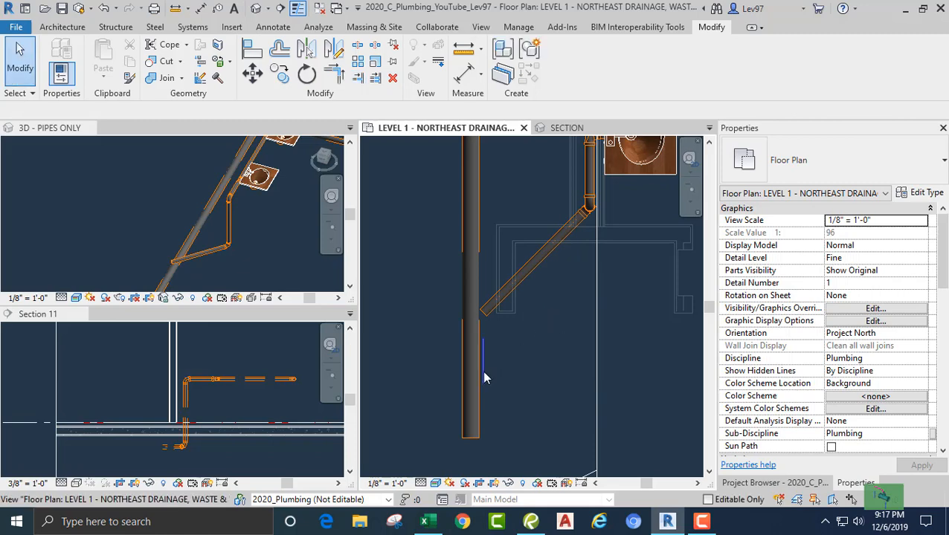
left_click(484, 374)
key("Delete")
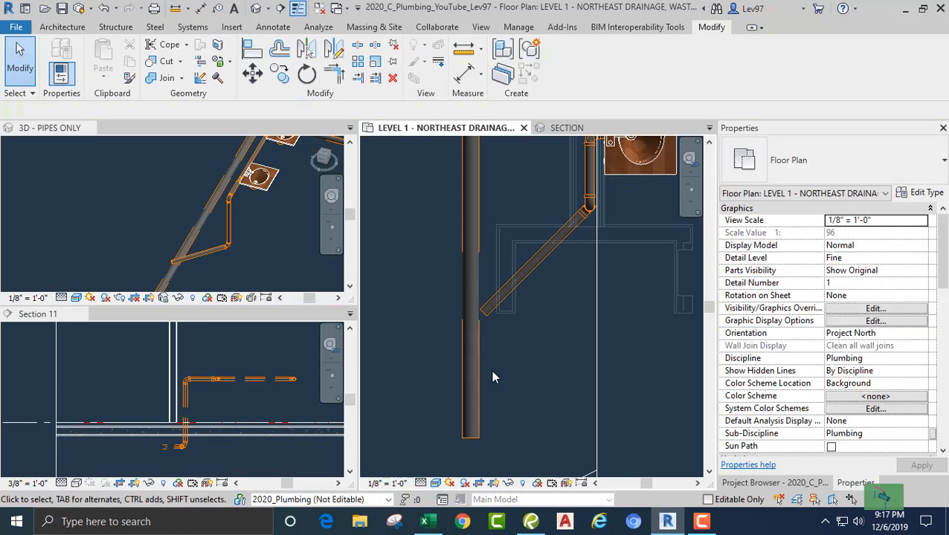
- Rotate the Section 11 line 45° on the plan about a point on the line, making it parallel to the diagonal pipe
scroll(513, 360, "down", 1)
left_click(574, 342)
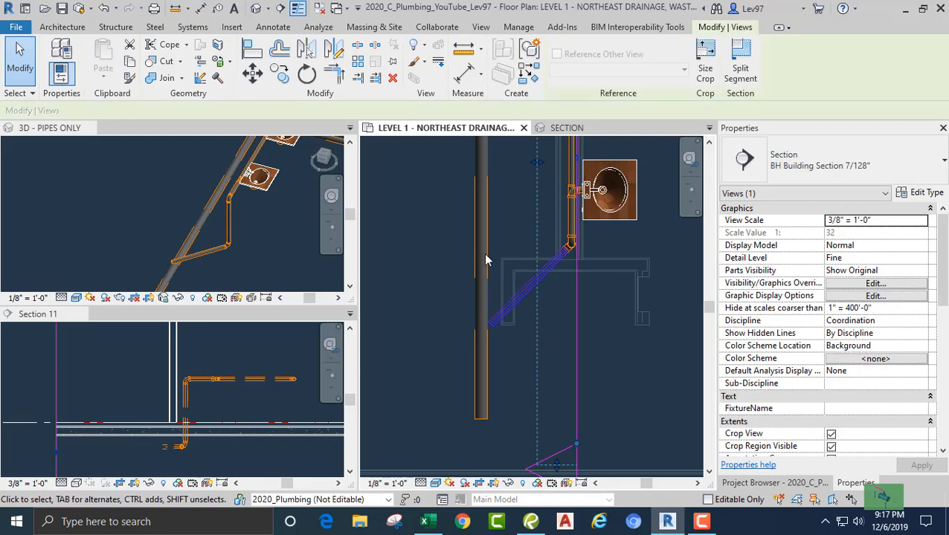
left_click(307, 77)
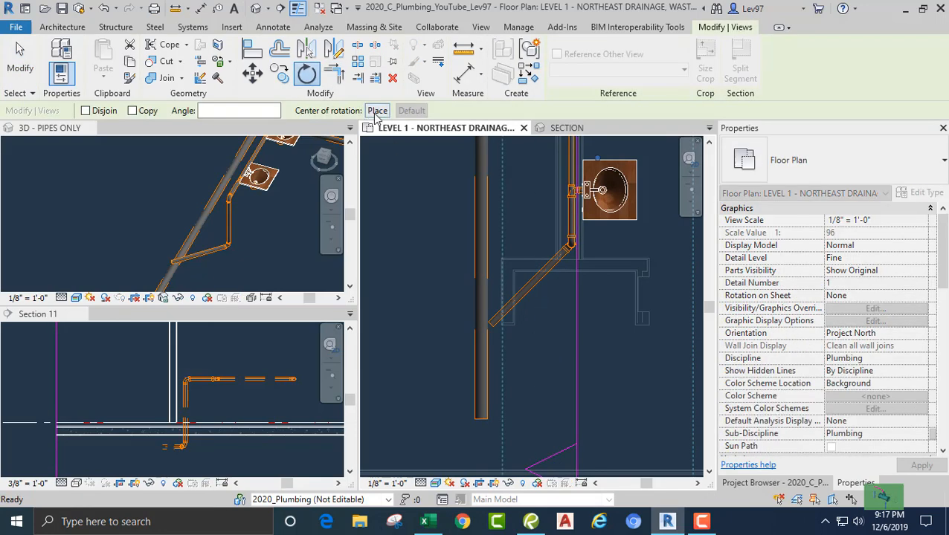
left_click(577, 333)
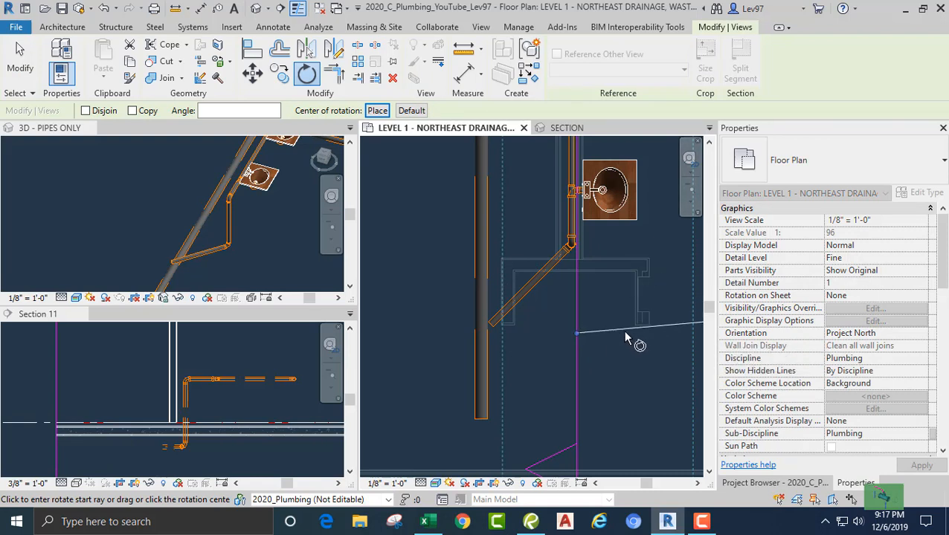
left_click(623, 333)
type("45")
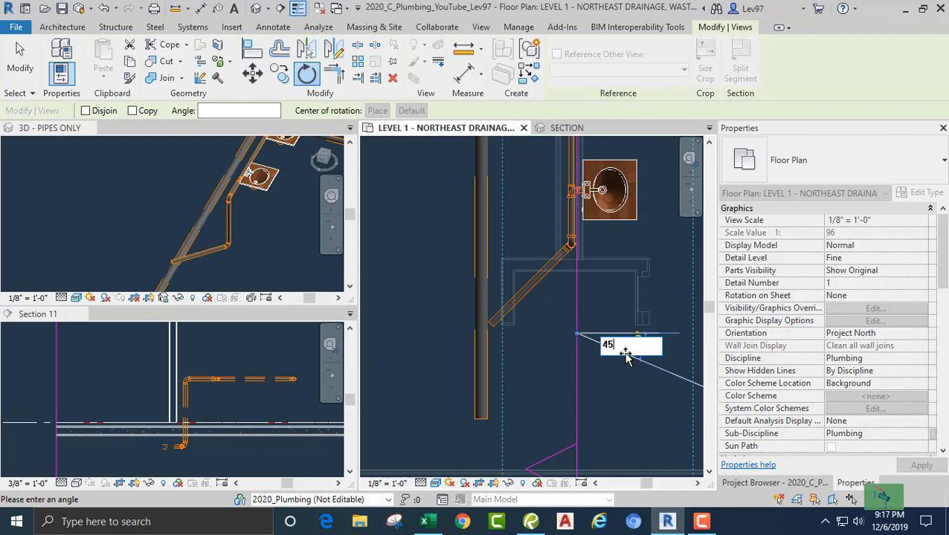
key("Return")
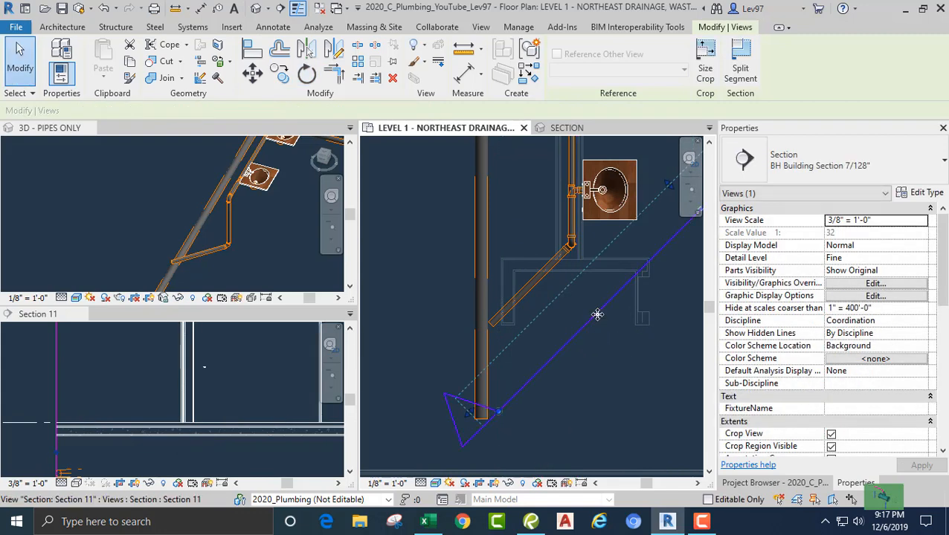
- Move the rotated section line close beside the diagonal pipe and shorten its view depth to just past the pipe
left_click_drag(597, 313, 526, 309)
middle_click_drag(593, 292, 544, 362)
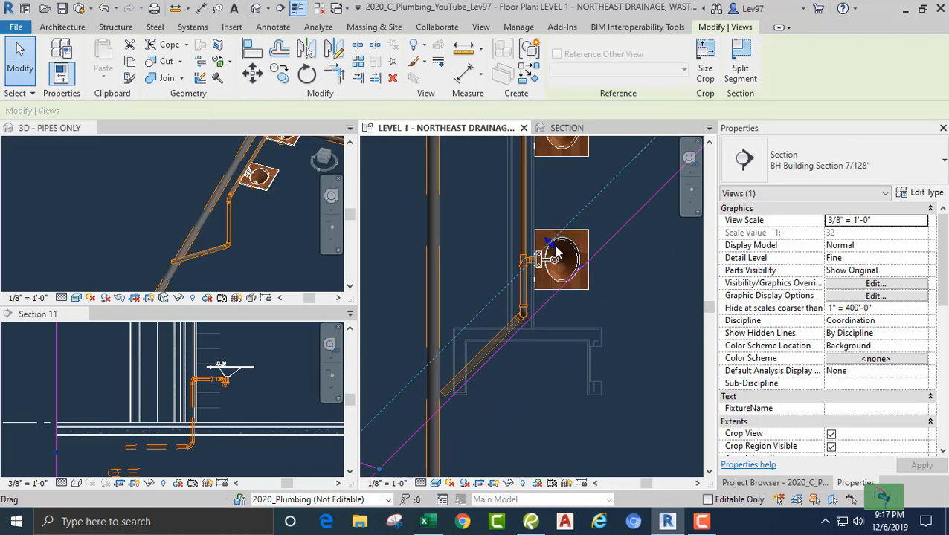
left_click_drag(554, 253, 564, 271)
- Tile the open plan, 3D, Section 11 and SECTION views so that all four show at once
left_click(122, 270)
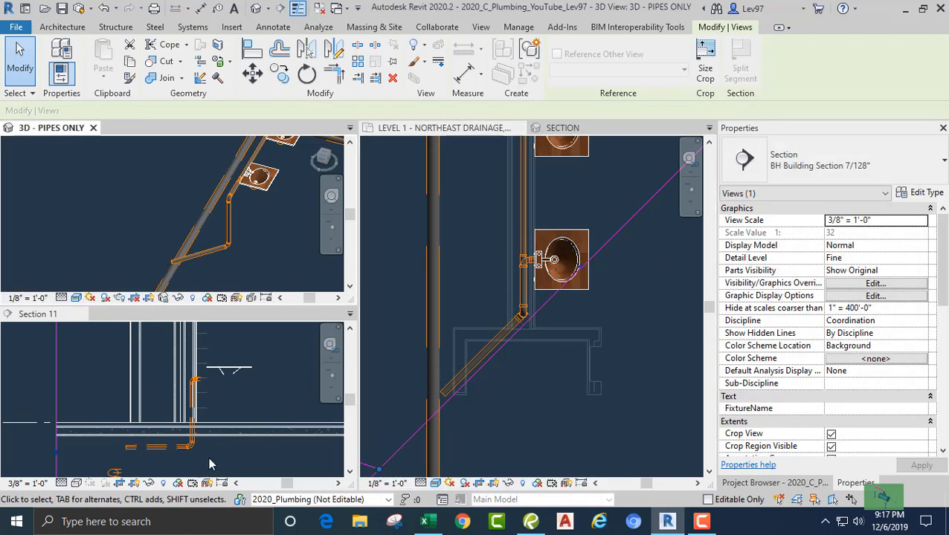
left_click(238, 451)
middle_click_drag(239, 451, 297, 352)
scroll(190, 377, "up", 2)
middle_click_drag(197, 382, 201, 438)
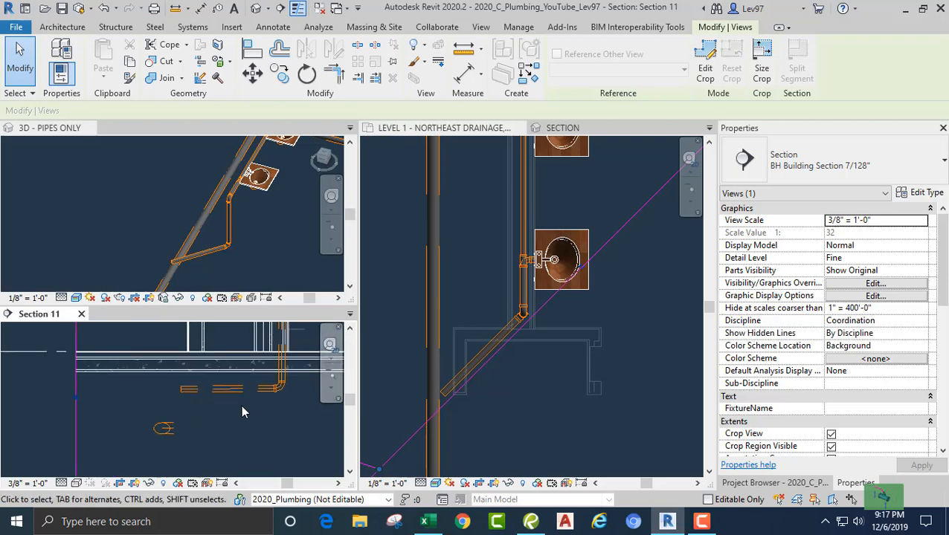
left_click(404, 359)
key("w")
key("t")
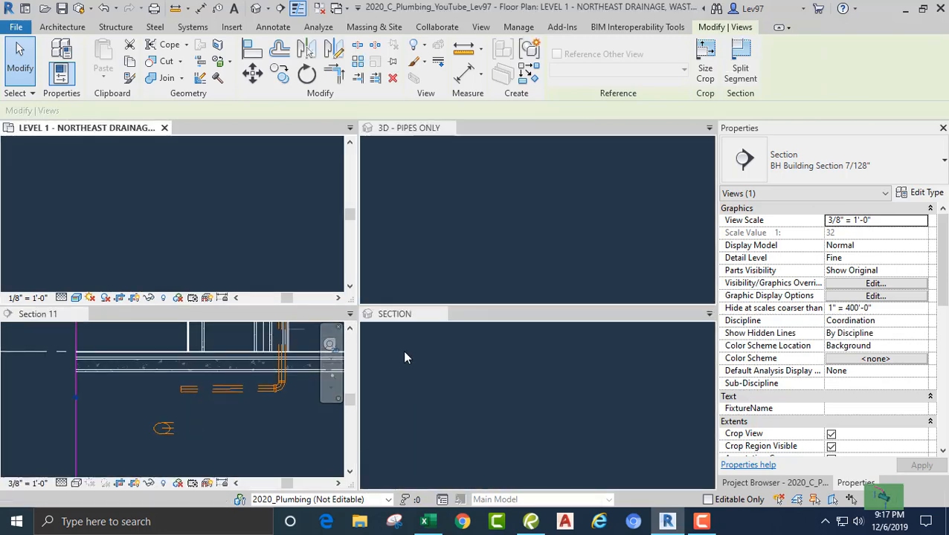
left_click(441, 241)
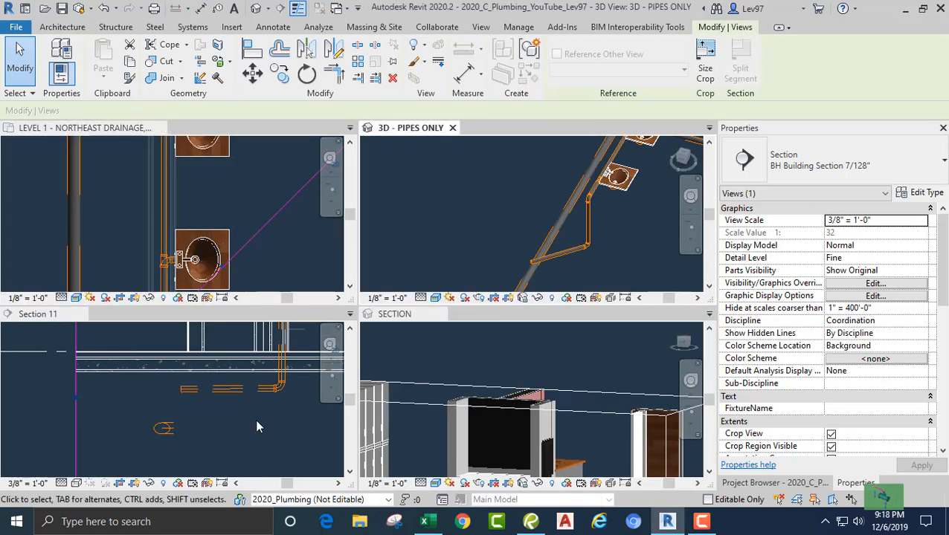
- Select the diagonal pipe, its elbow and the vertical drain, and lower them in Section 11 to nearly the main pipe's height
left_click(242, 409)
scroll(186, 411, "up", 2)
scroll(178, 409, "up", 1)
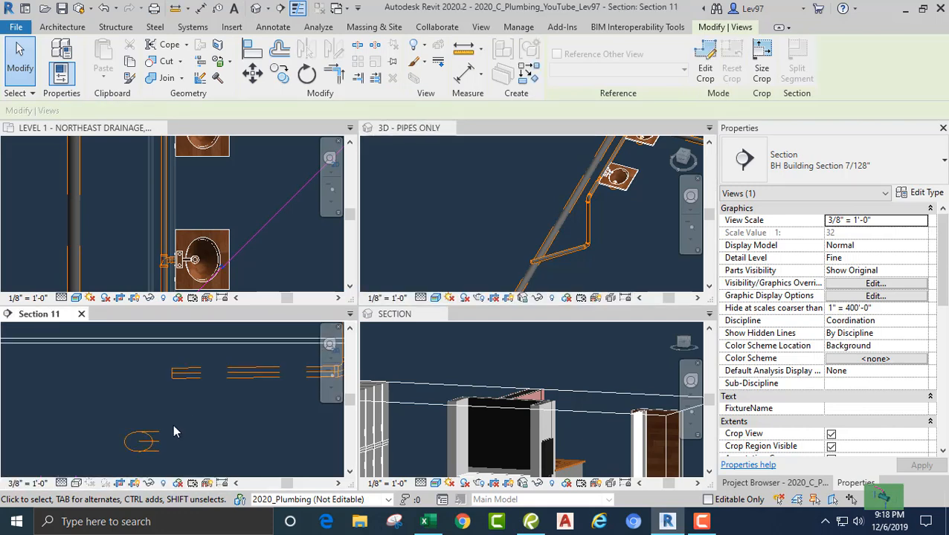
middle_click_drag(178, 426, 183, 425)
scroll(177, 409, "down", 1)
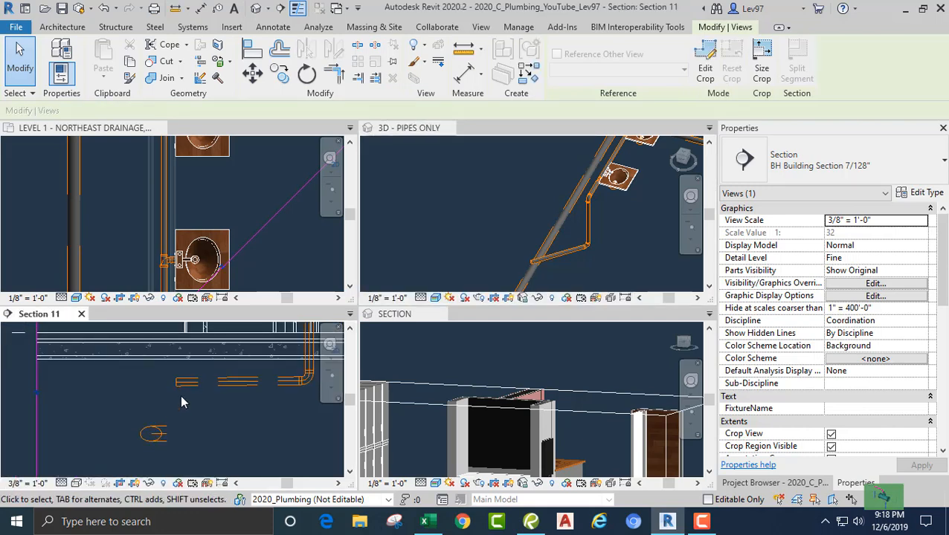
scroll(180, 394, "up", 1)
scroll(504, 207, "up", 3)
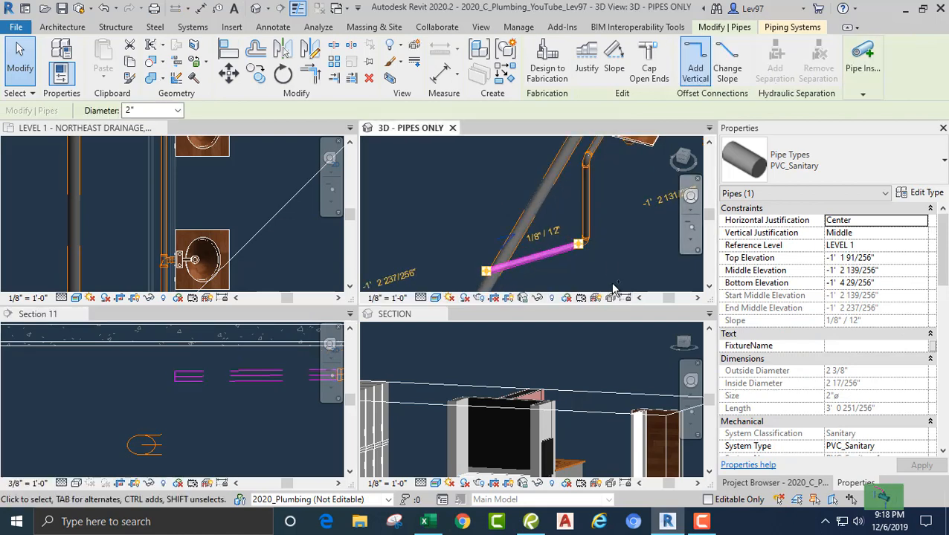
left_click_drag(611, 288, 569, 223)
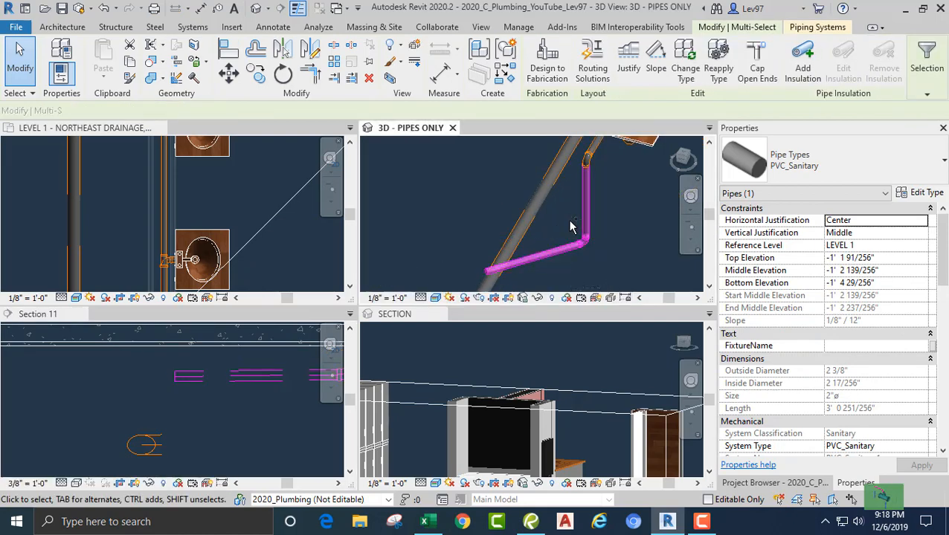
left_click(144, 399)
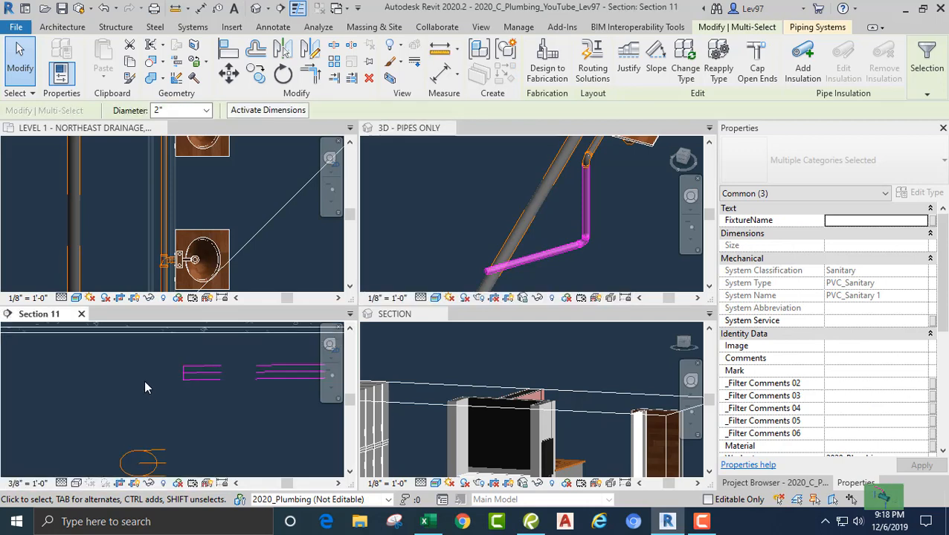
key("Down")
key("Down")
key("Down")
key("Down")
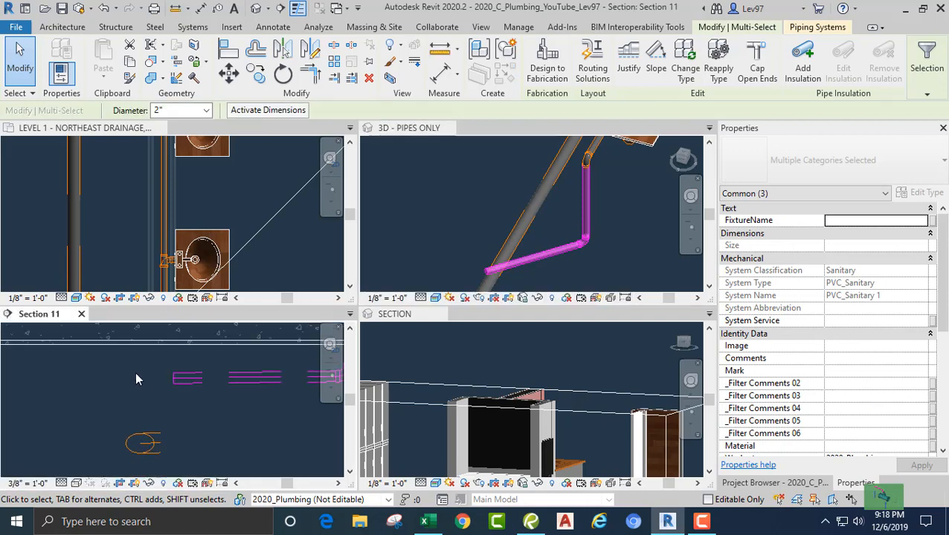
key("Down")
key("Down")
key("Down")
key("Down")
key("Down")
key("Down")
key("Down")
key("Down")
key("Down")
key("Down")
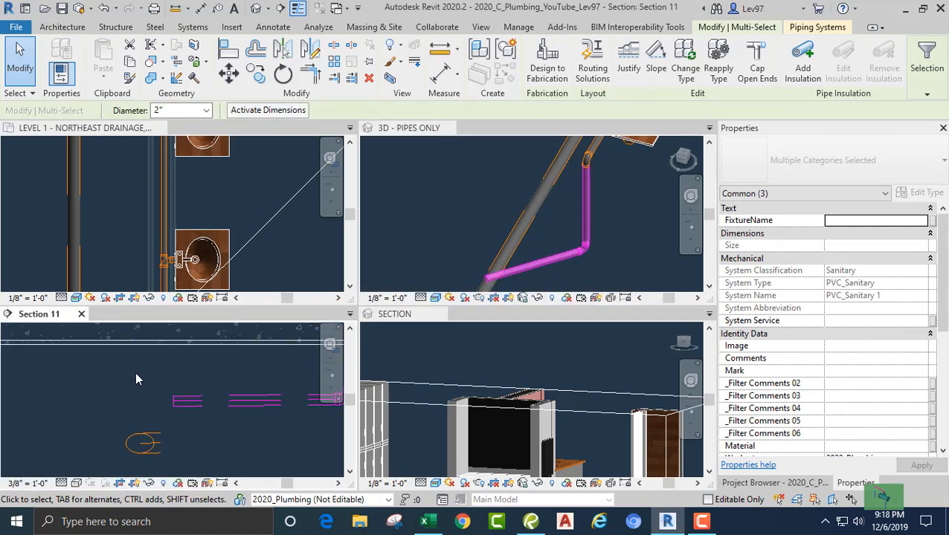
key("Down")
key("Down")
key("Down")
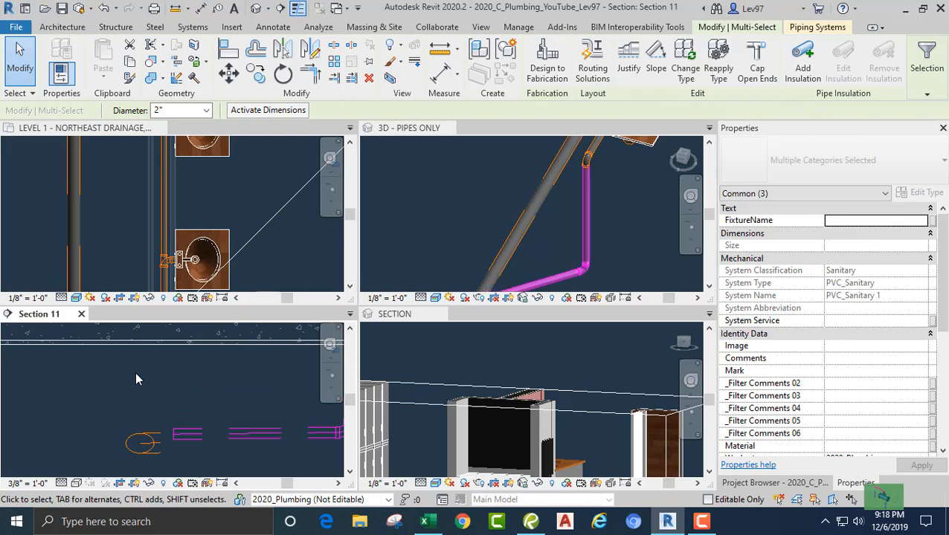
- Lower the diagonal pipe in fine increments in Section 11 to a middle elevation of about -2' 6", aligning it with the main's centreline
scroll(125, 420, "up", 5)
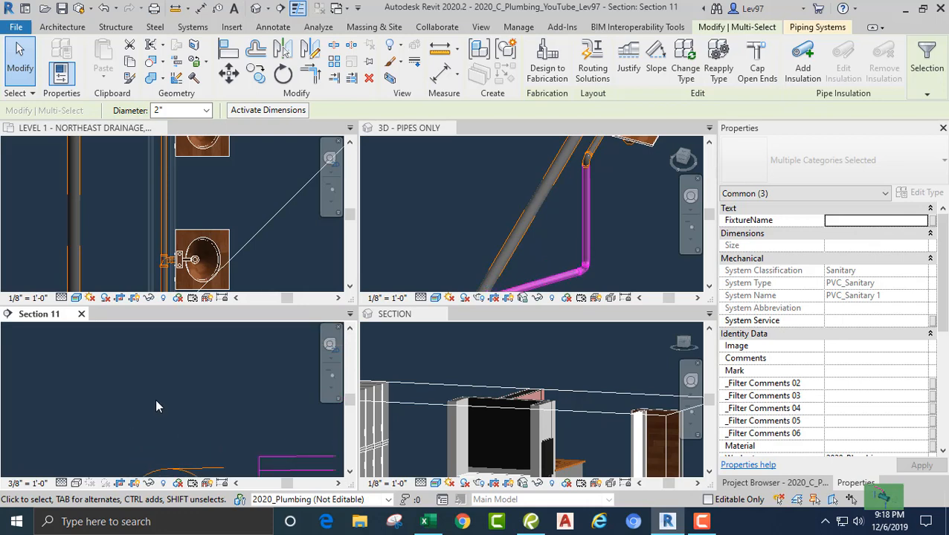
middle_click_drag(174, 406, 120, 331)
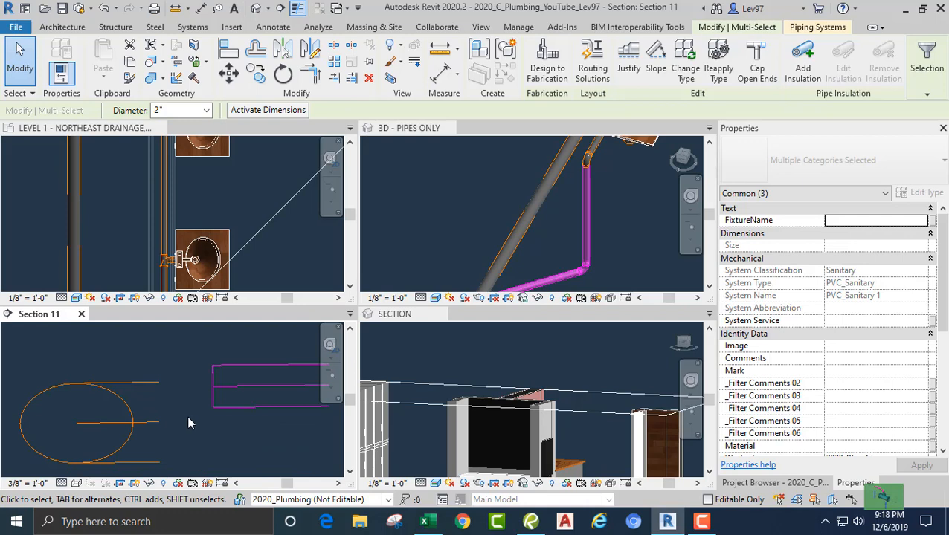
key("Down")
key("Down")
key("Down")
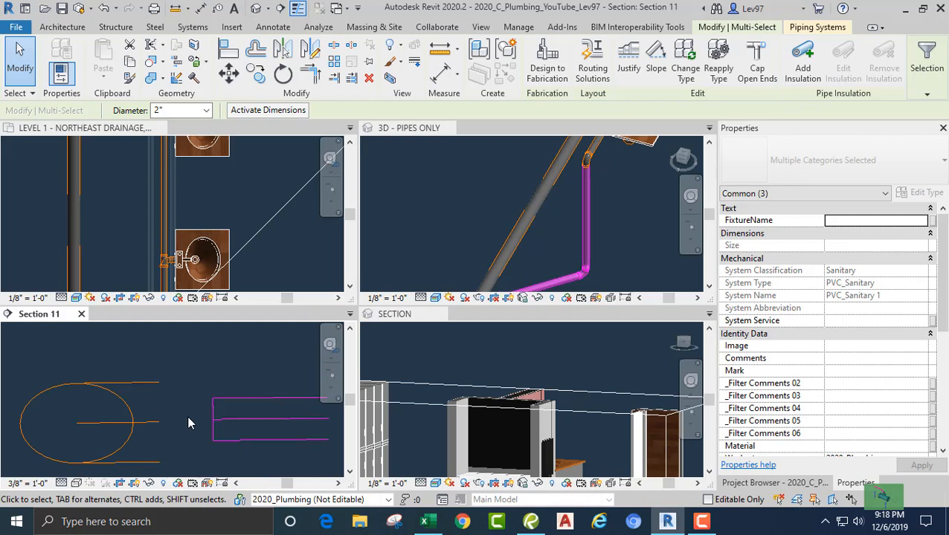
left_click(187, 450)
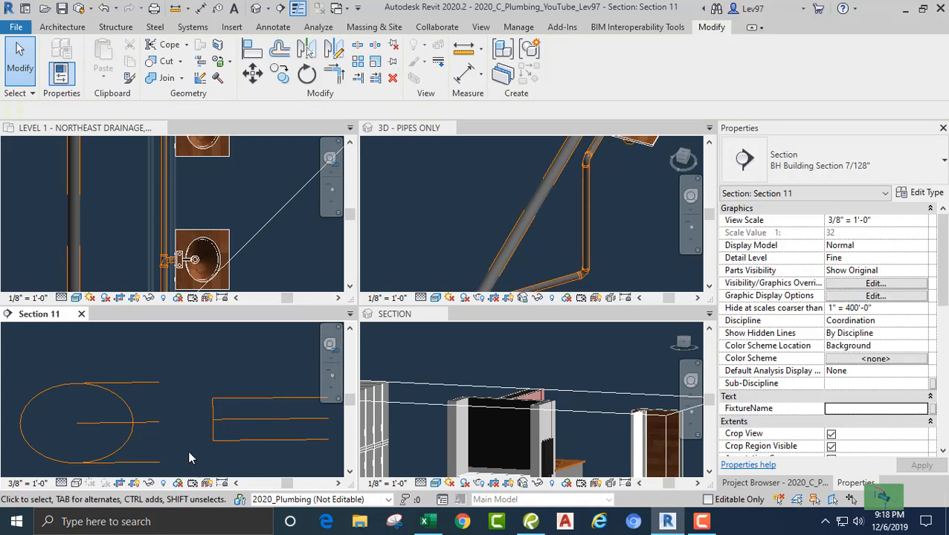
scroll(186, 446, "up", 2)
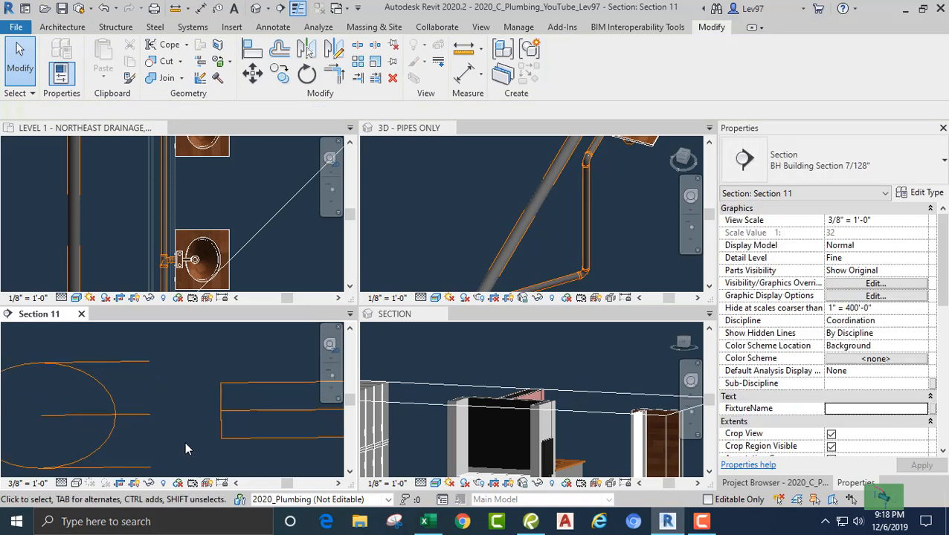
left_click(253, 438)
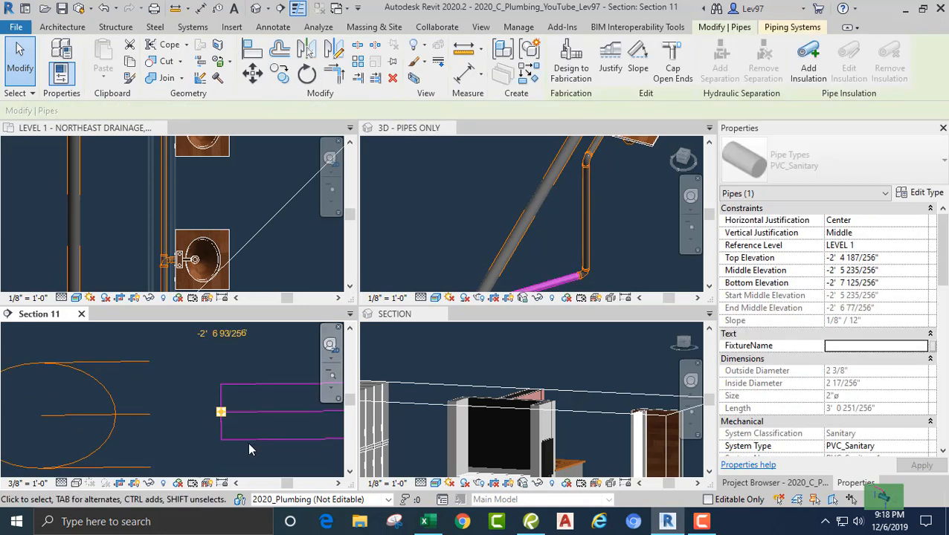
key("Down")
key("Down")
left_click(249, 446)
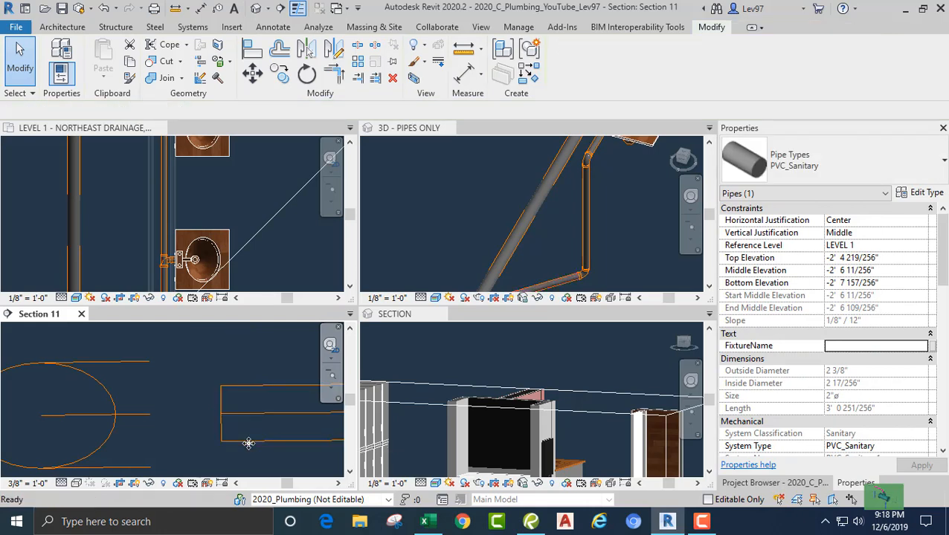
- Draw a 2" pipe at 1/8" / 12" slope from the diagonal pipe's open end to the main's centreline on the plan, connecting them
left_click(421, 207)
left_click(241, 198)
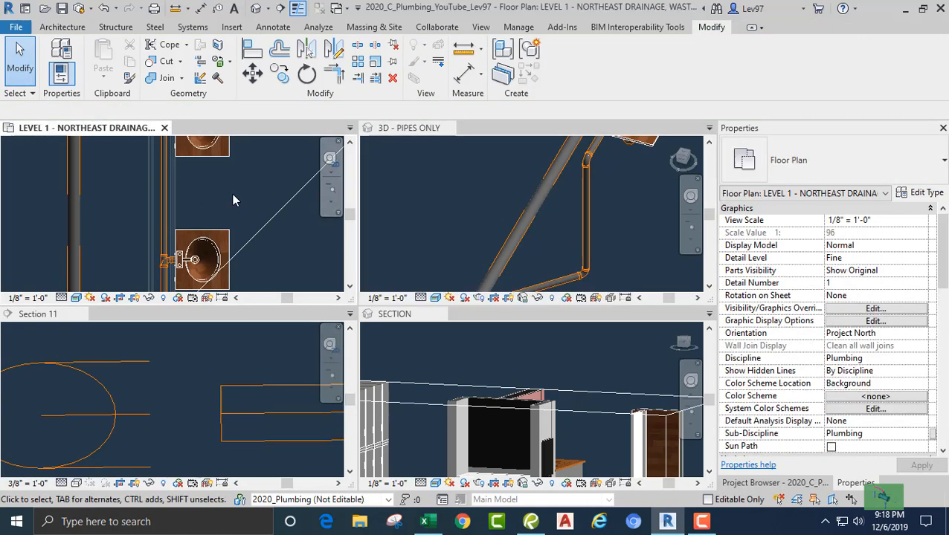
scroll(232, 196, "down", 4)
middle_click_drag(252, 222, 287, 203)
scroll(218, 238, "up", 2)
scroll(192, 222, "up", 5)
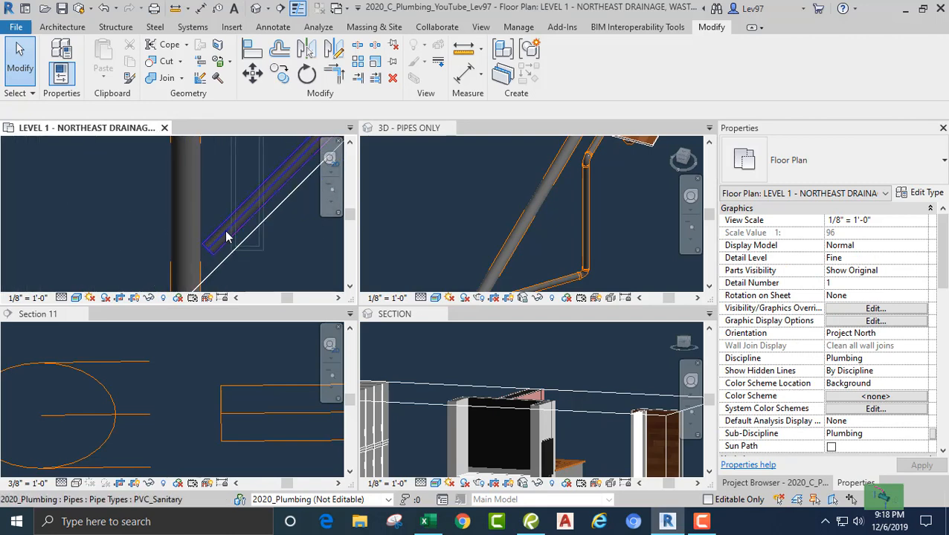
left_click(228, 236)
right_click(208, 253)
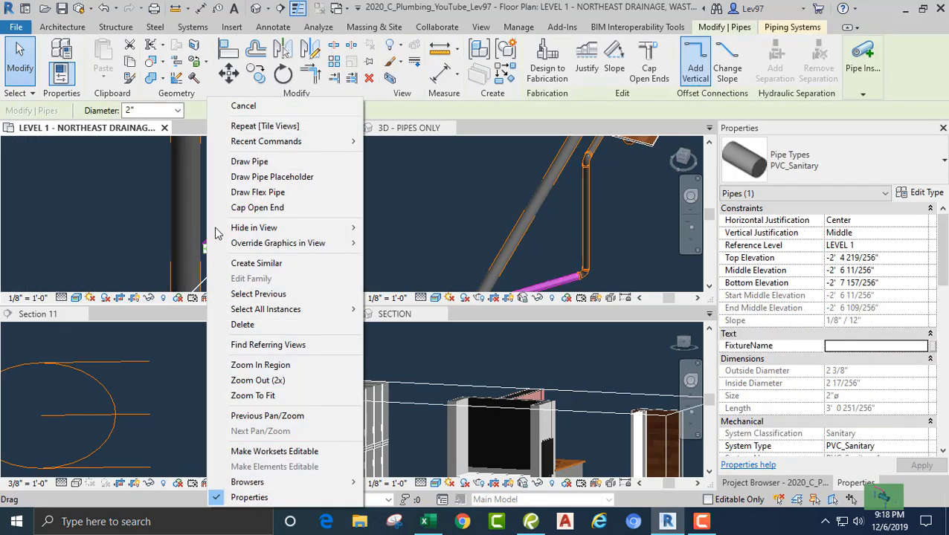
left_click(237, 159)
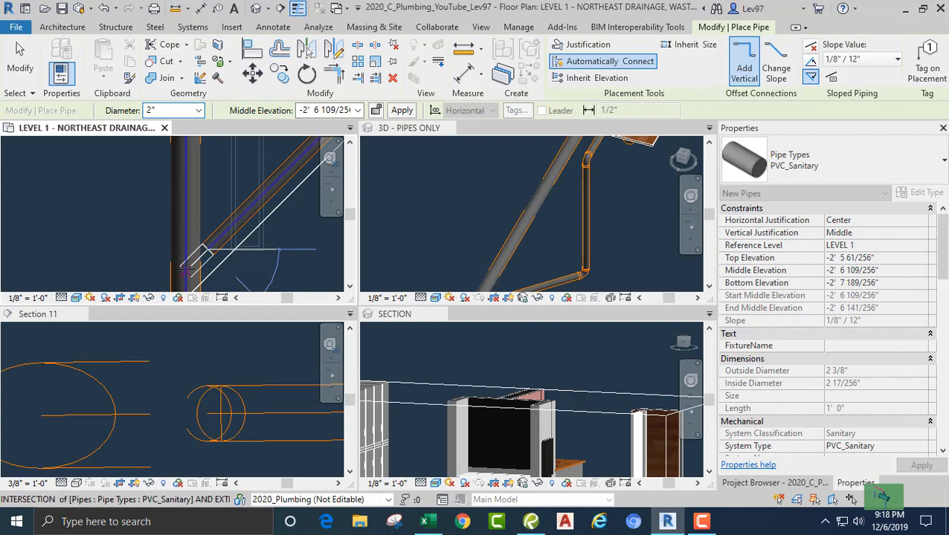
left_click(188, 265)
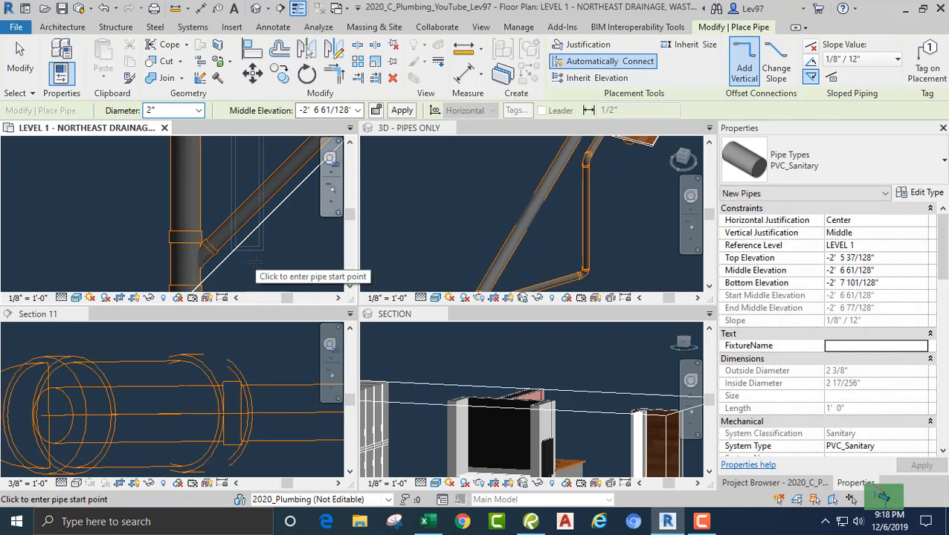
- Examine the finished drain connection between the lavatory branch and the main pipe in the 3D and plan views
key("Escape")
scroll(264, 246, "down", 4)
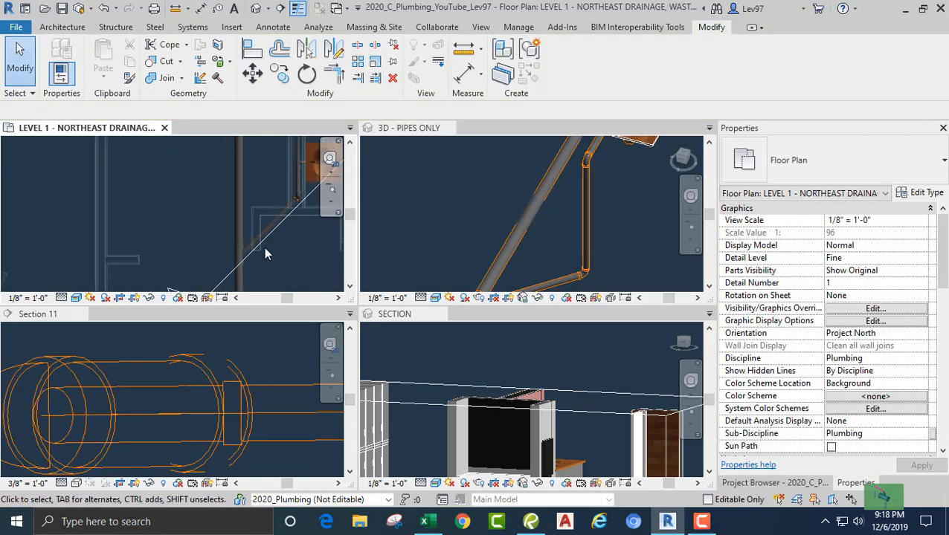
left_click(465, 214)
scroll(463, 209, "down", 3)
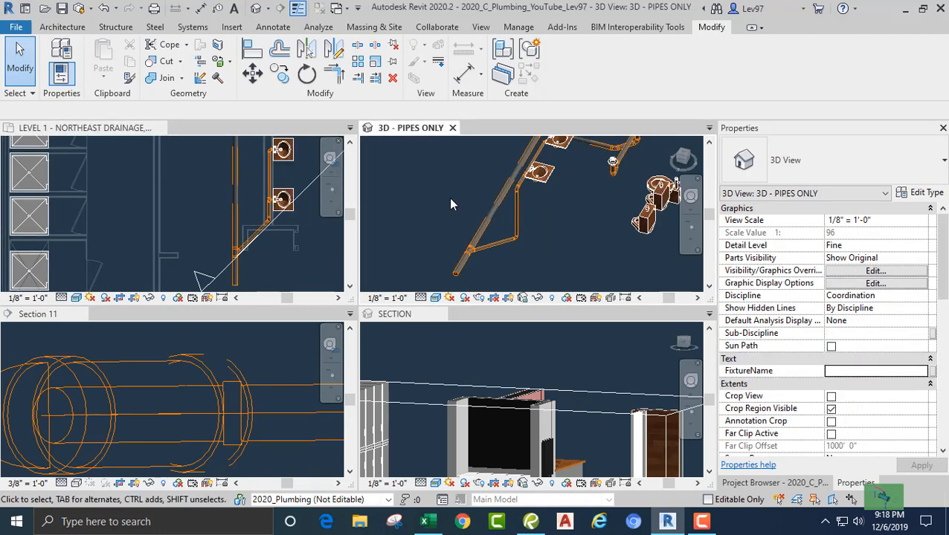
scroll(450, 204, "up", 2)
left_click(268, 253)
scroll(272, 255, "down", 2)
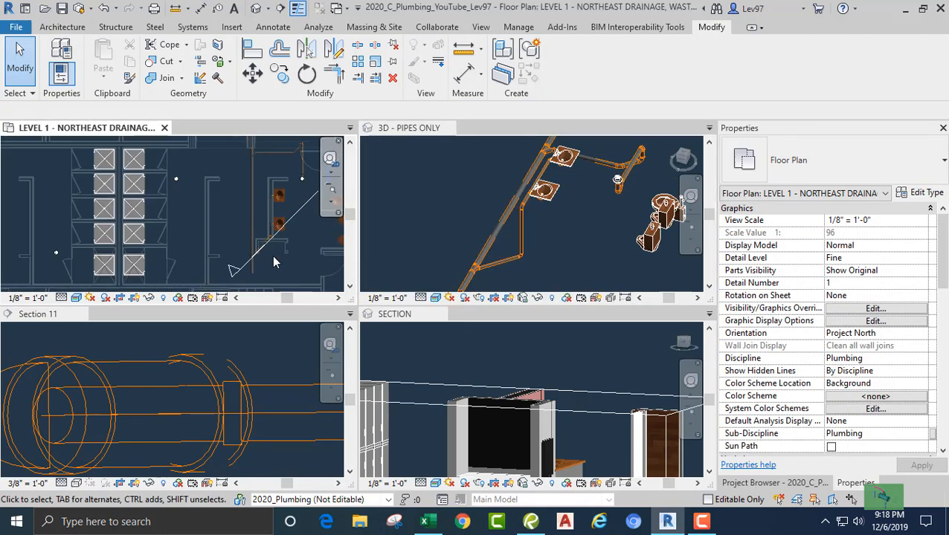
- Rotate the Section 11 line by 45° about a centre placed on the line near the lavatories, making it horizontal on the plan
middle_click_drag(272, 255, 193, 269)
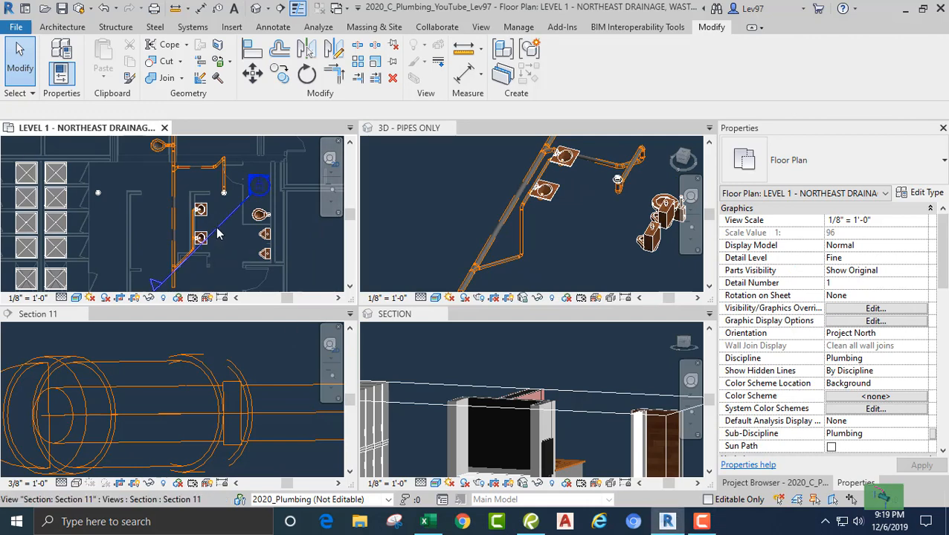
left_click(182, 257)
left_click(305, 74)
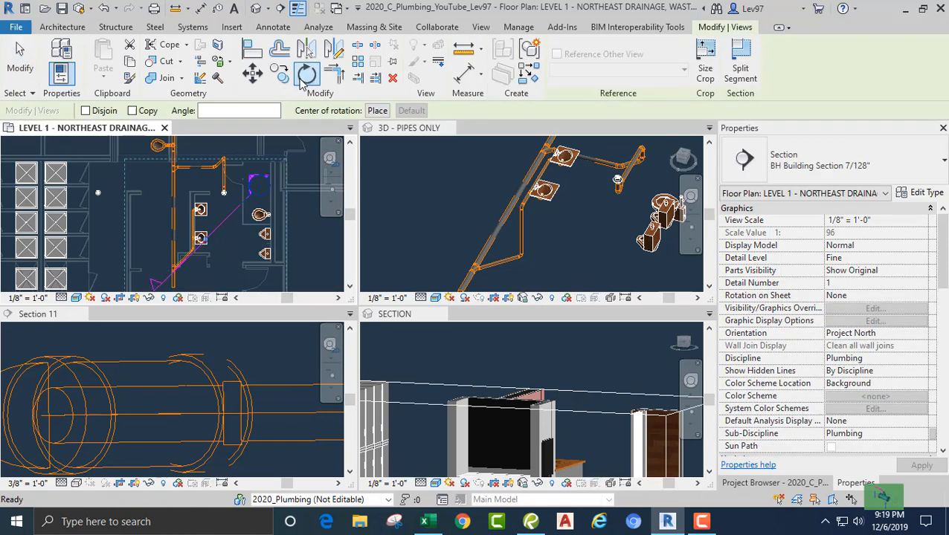
left_click(374, 112)
scroll(250, 254, "up", 2)
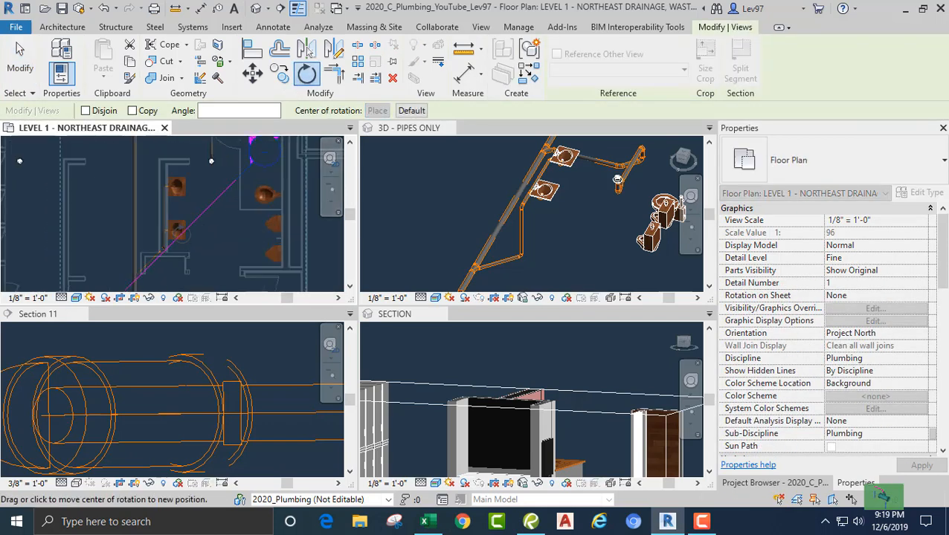
left_click(199, 216)
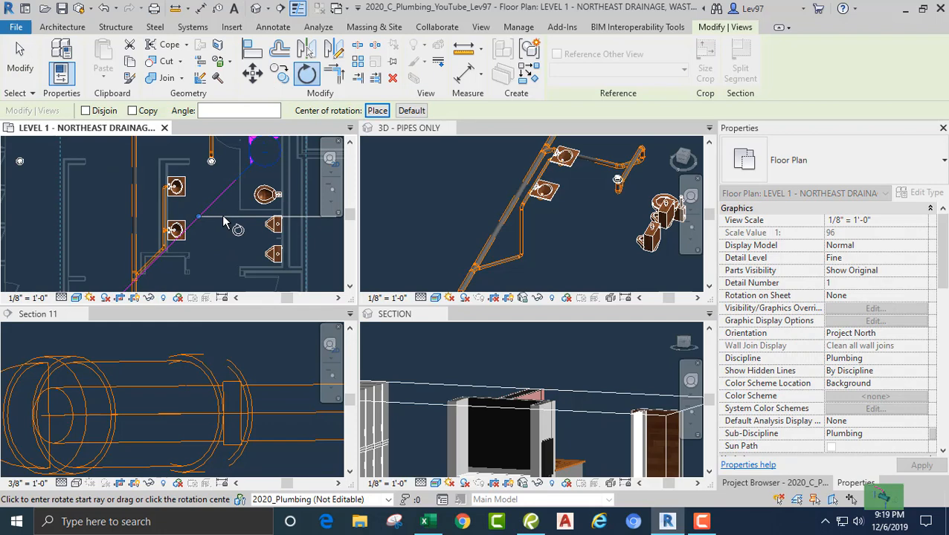
left_click(223, 221)
type("45")
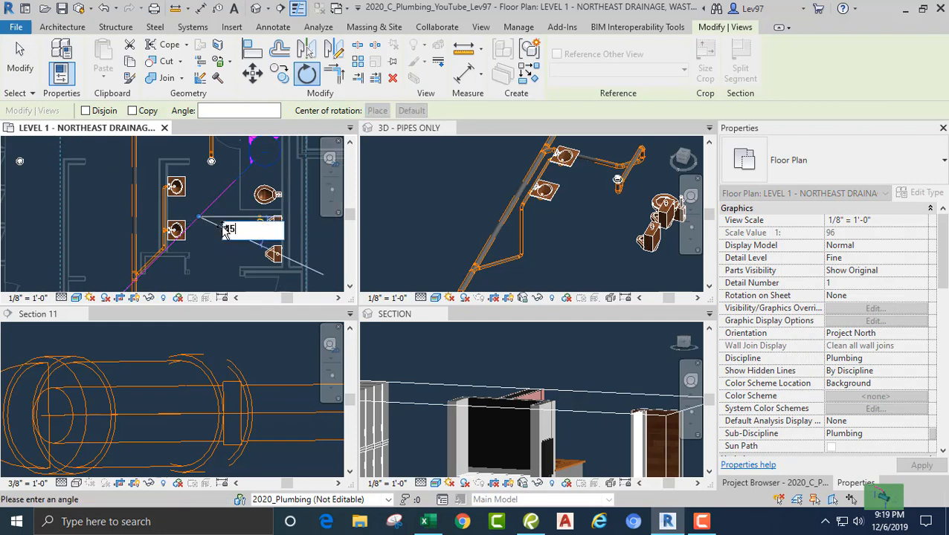
key("Return")
- Move the Section 11 line east on the plan so it spans from the lavatories past the water closet and its chase
left_click(175, 216)
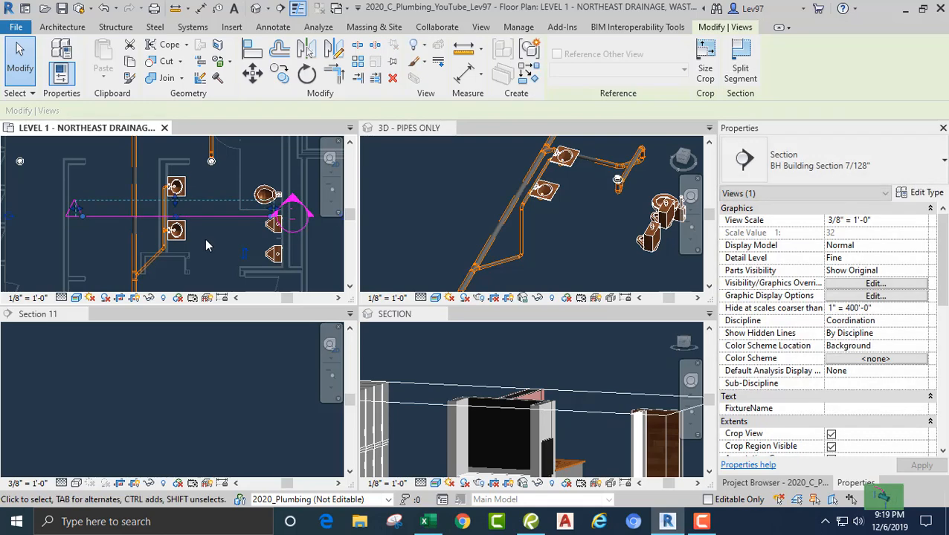
middle_click_drag(205, 238, 128, 276)
left_click_drag(120, 258, 236, 257)
left_click(238, 258)
middle_click_drag(236, 260, 277, 255)
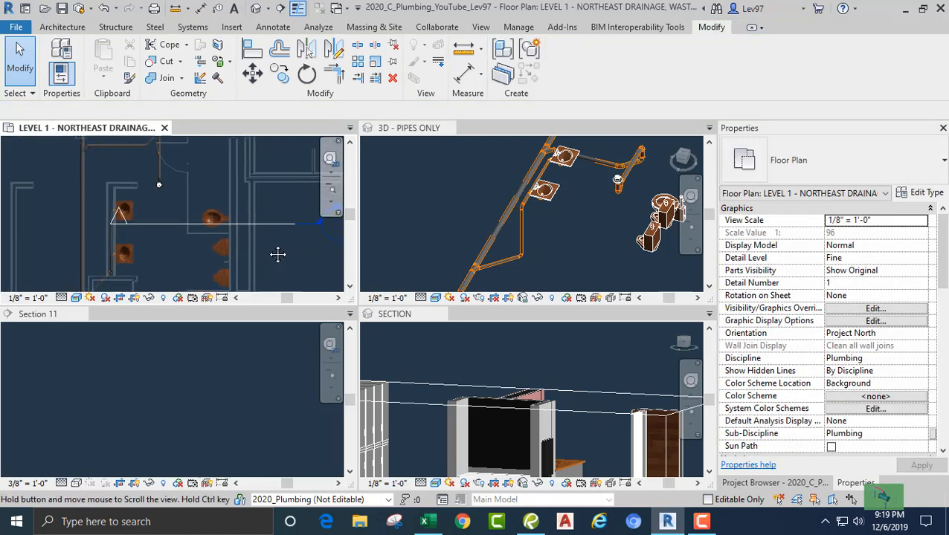
scroll(205, 201, "up", 5)
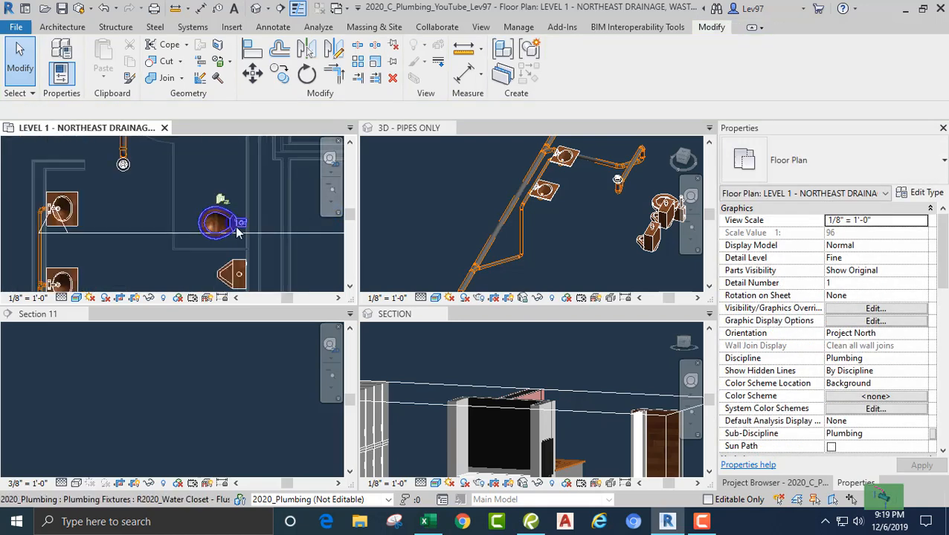
scroll(237, 227, "up", 2)
left_click(226, 213)
scroll(211, 221, "up", 6)
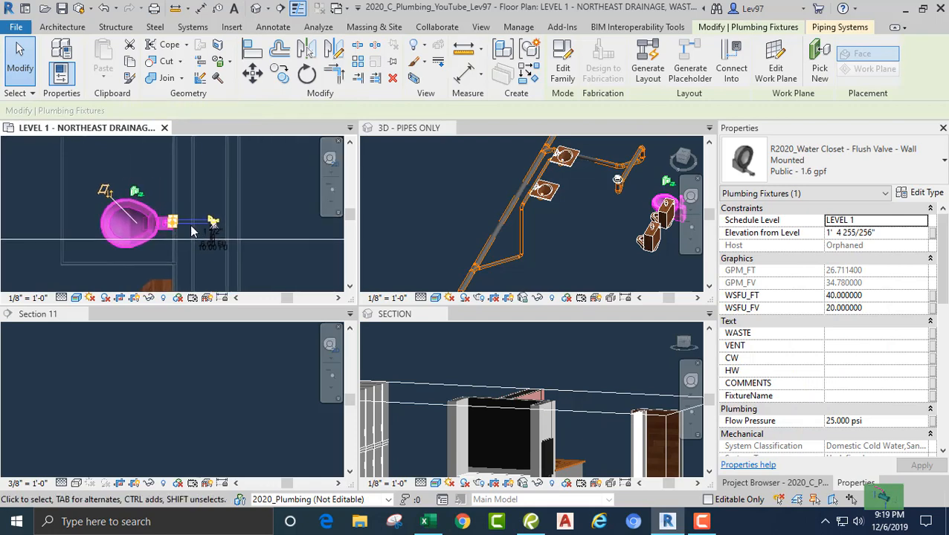
scroll(208, 217, "up", 2)
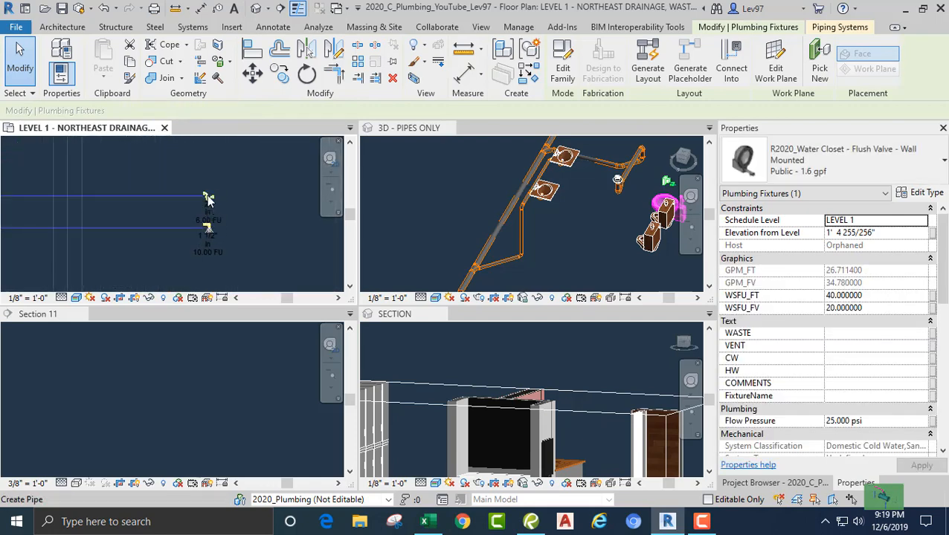
left_click(209, 200)
scroll(208, 204, "down", 2)
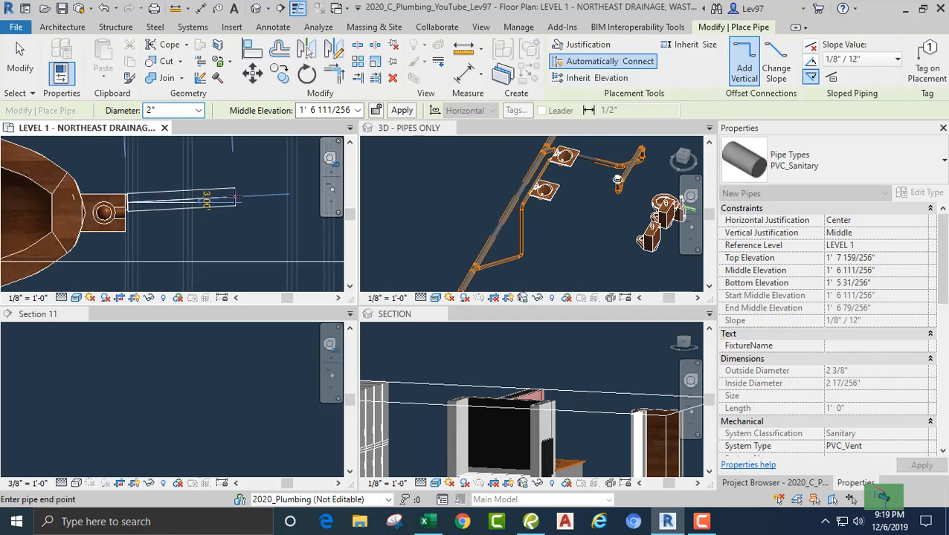
key("Escape")
key("Escape")
- Draw a 4" pipe with slope off from the water closet's sanitary connector (Connector 2) east into the chase behind it
scroll(155, 223, "down", 4)
middle_click_drag(161, 221, 220, 215)
left_click(177, 203)
middle_click_drag(294, 249, 151, 251)
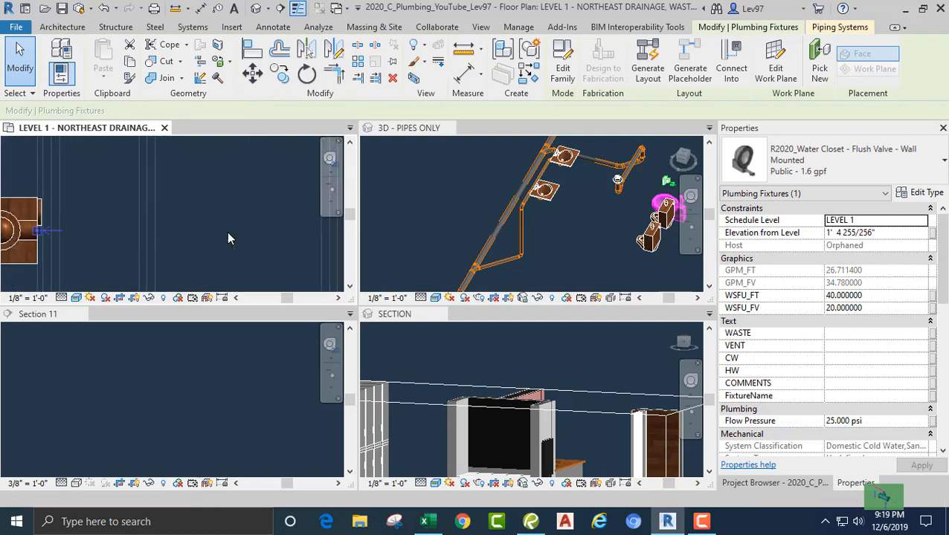
left_click(227, 232)
left_click(391, 195)
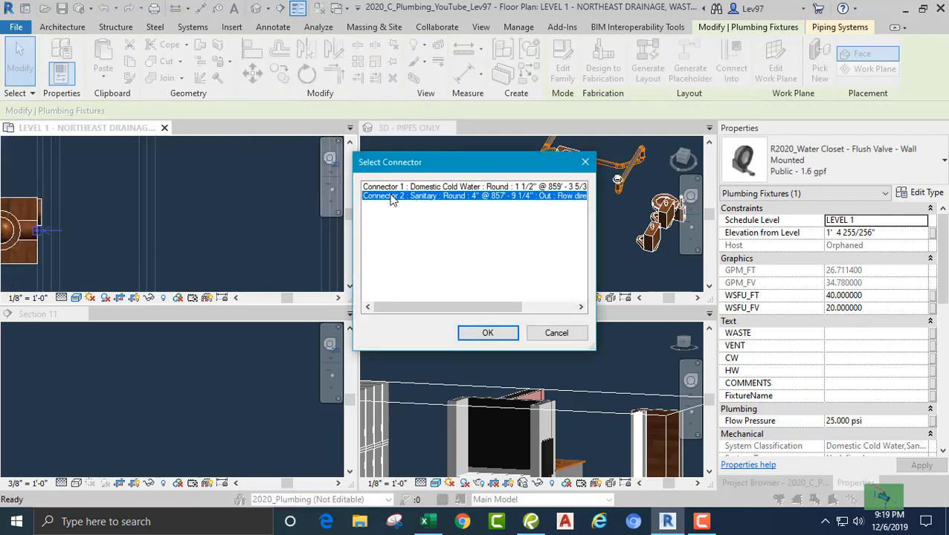
left_click(487, 333)
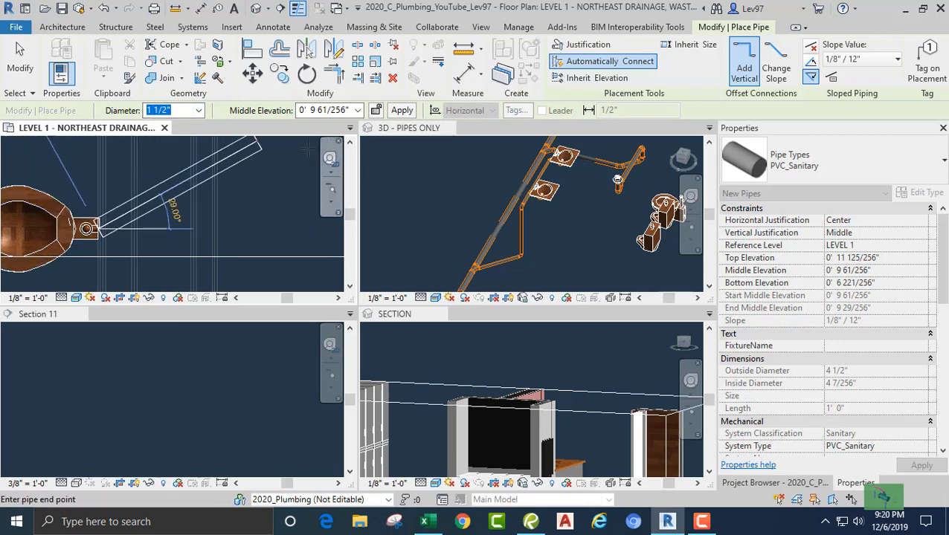
left_click(811, 46)
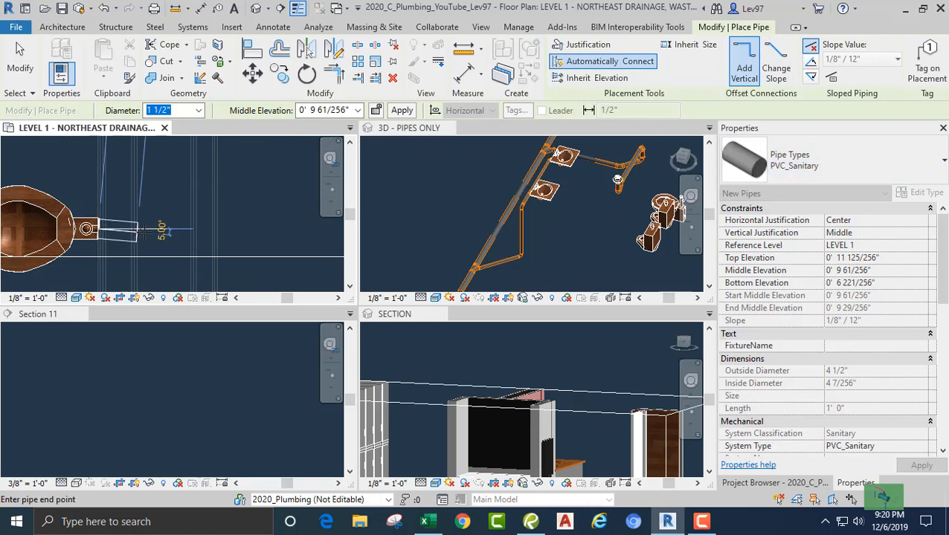
left_click(173, 240)
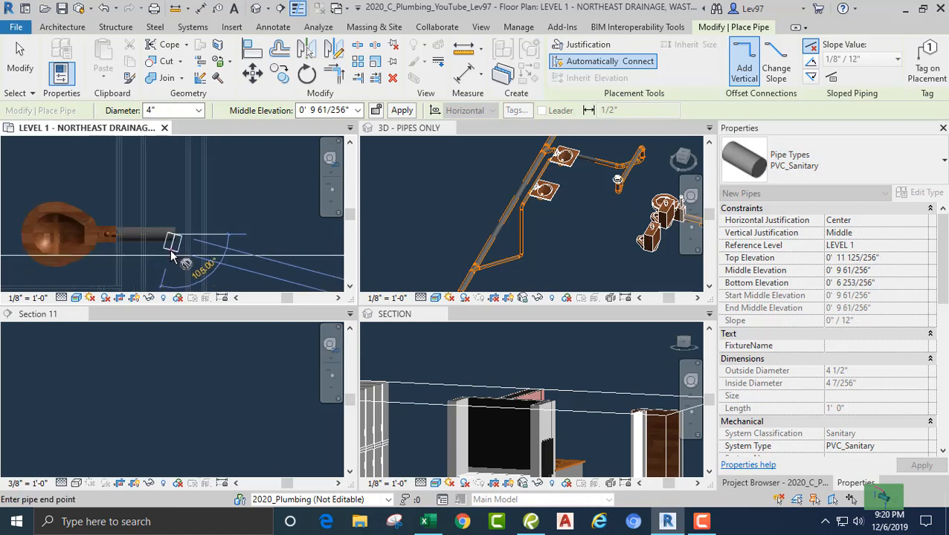
- Continue the 4" pipe south along the chase for about 9' 4", sloping down at 1/8" / 12", and check its slope
scroll(172, 254, "down", 2)
middle_click_drag(181, 269, 188, 135)
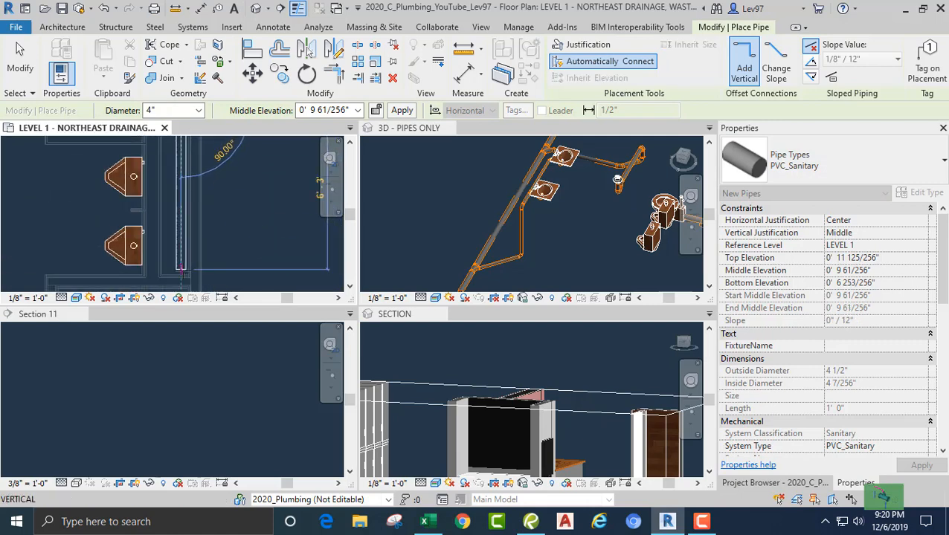
middle_click_drag(194, 282, 192, 267)
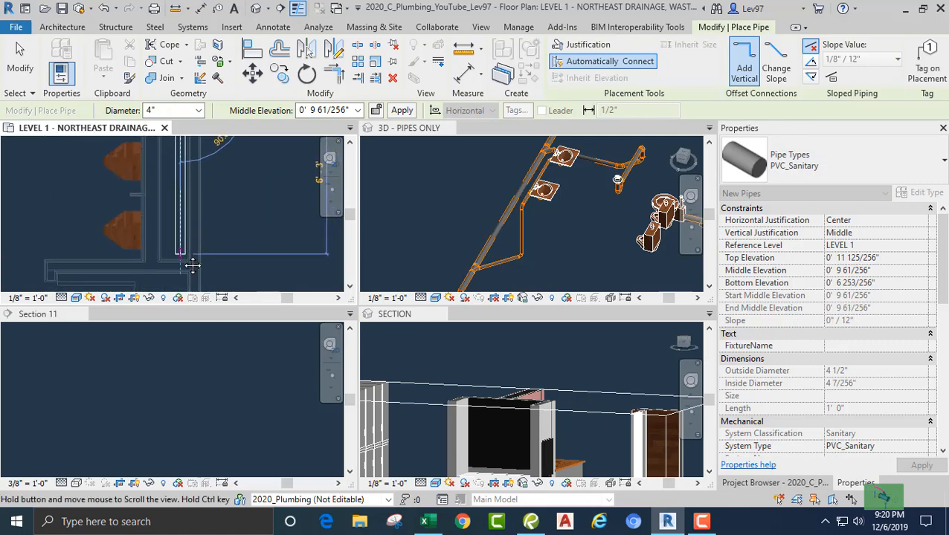
left_click(810, 78)
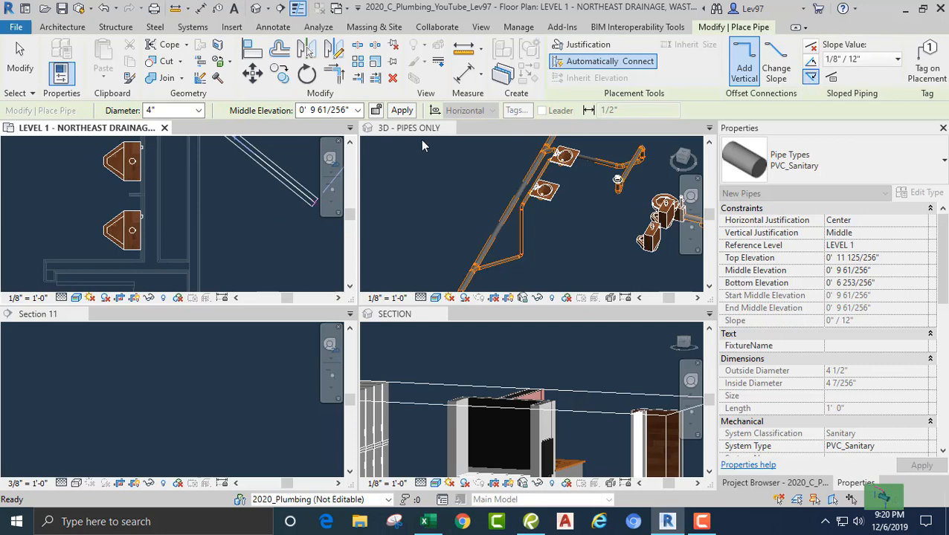
scroll(142, 206, "down", 2)
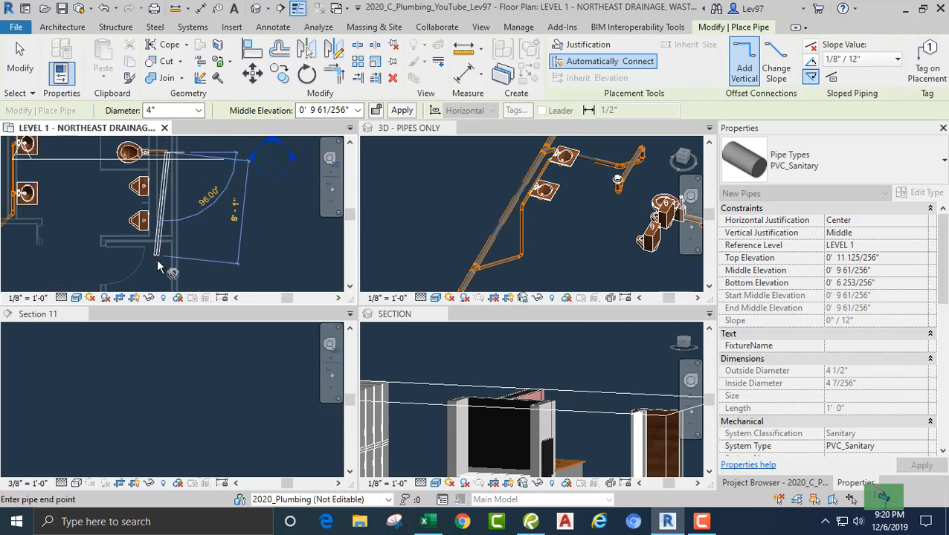
left_click(167, 277)
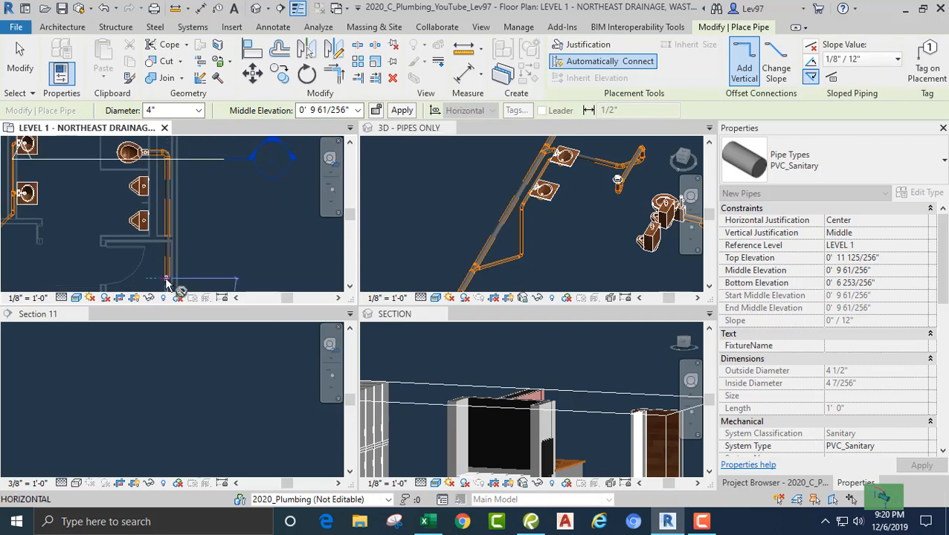
key("Escape")
key("Escape")
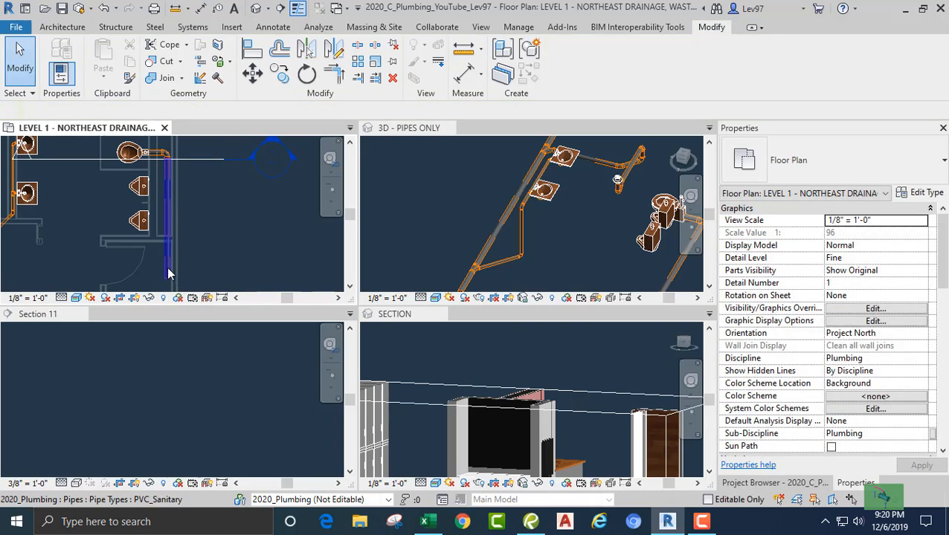
left_click(165, 211)
scroll(163, 211, "up", 4)
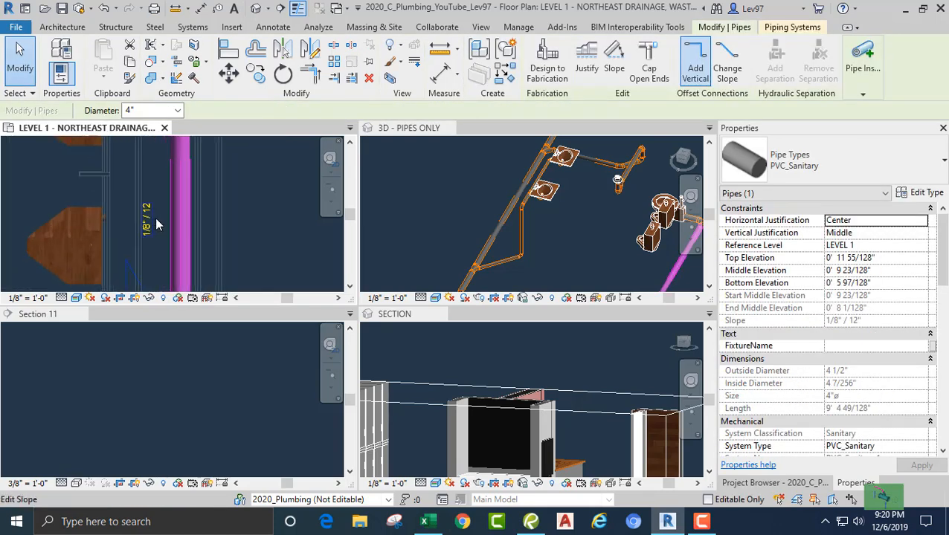
left_click(216, 223)
- Convert the elbow behind the water closet into a sanitary tee with its open end facing north
scroll(220, 204, "down", 4)
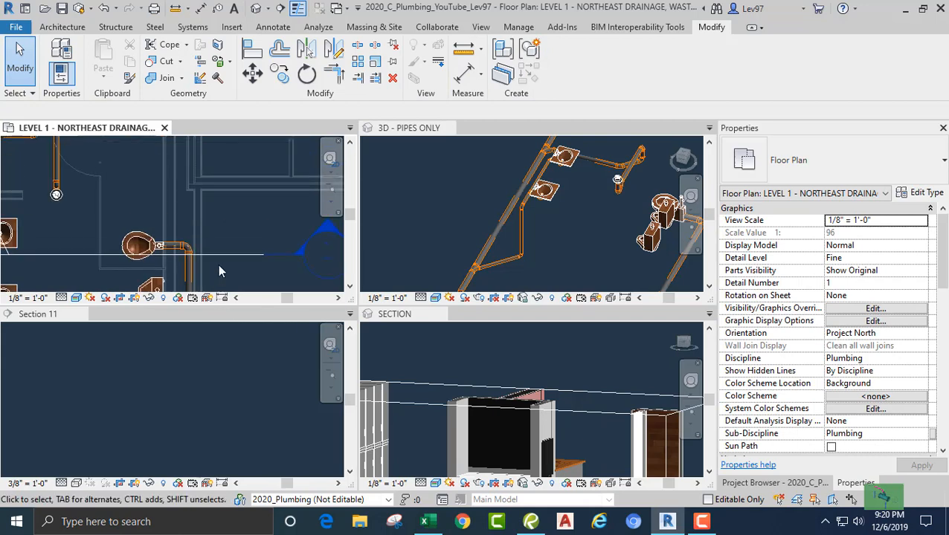
scroll(186, 224, "up", 4)
middle_click_drag(209, 254, 207, 186)
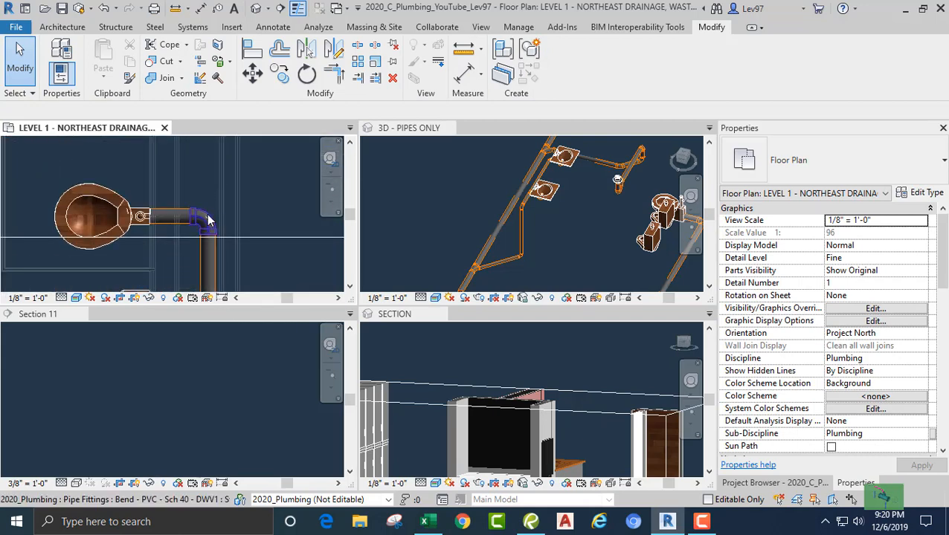
left_click(205, 221)
left_click(211, 181)
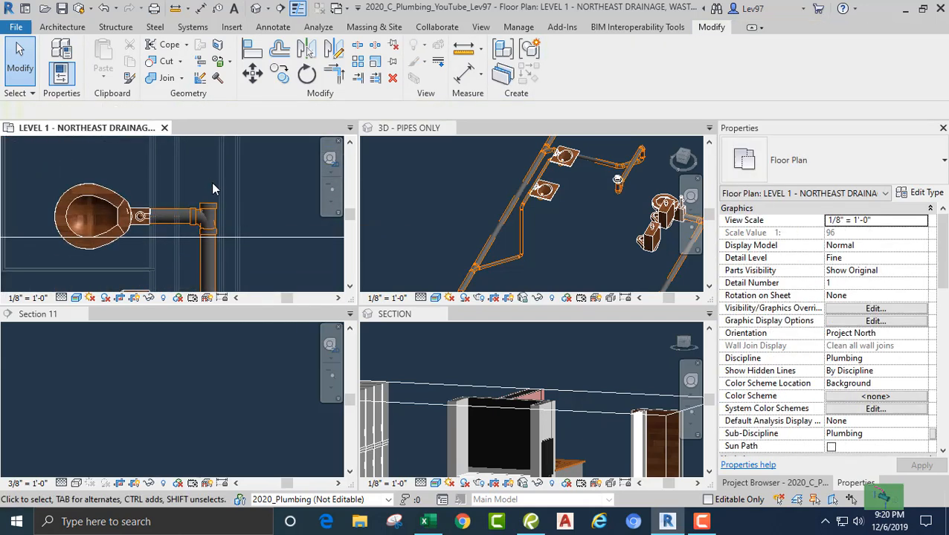
- Try to draw a short 4" pipe north from the sanitary tee's open end, sloping down at 1/8" / 12"
left_click(212, 212)
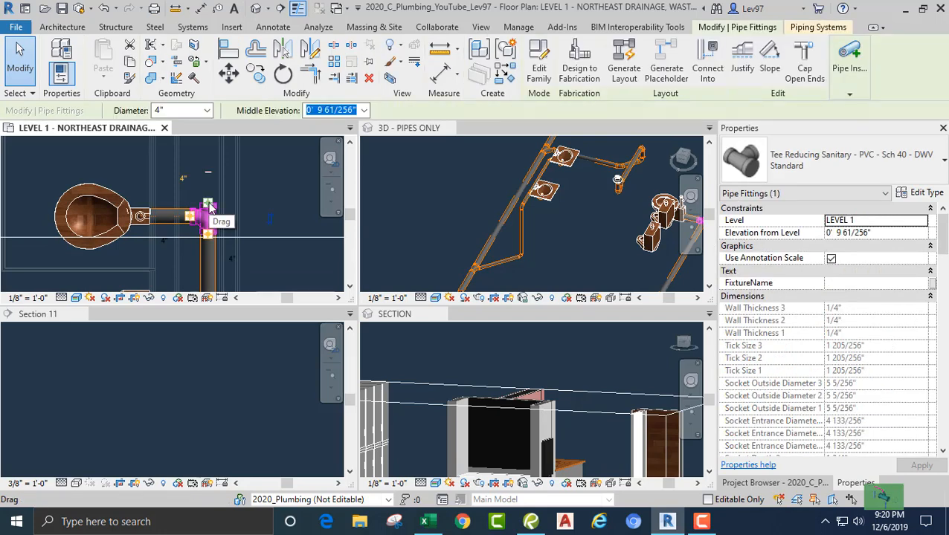
right_click(210, 206)
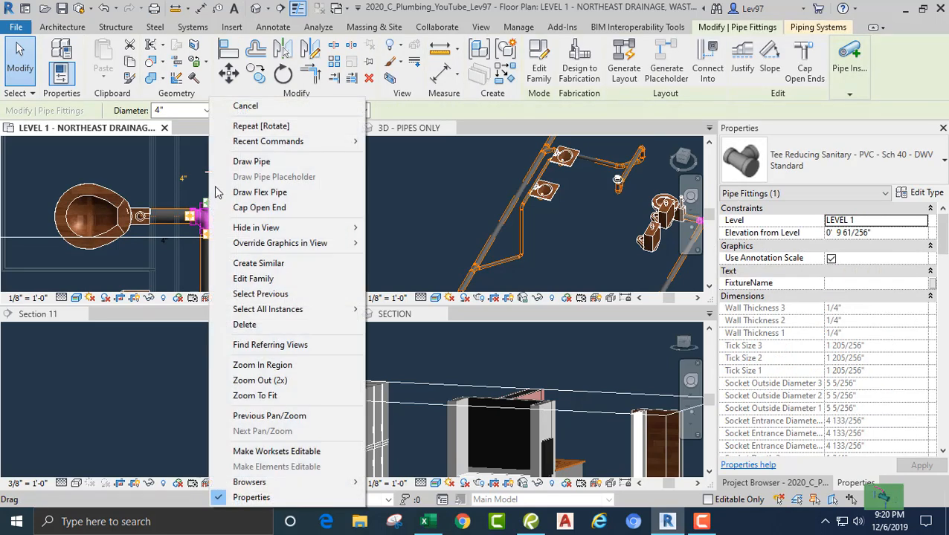
left_click(241, 160)
left_click(208, 186)
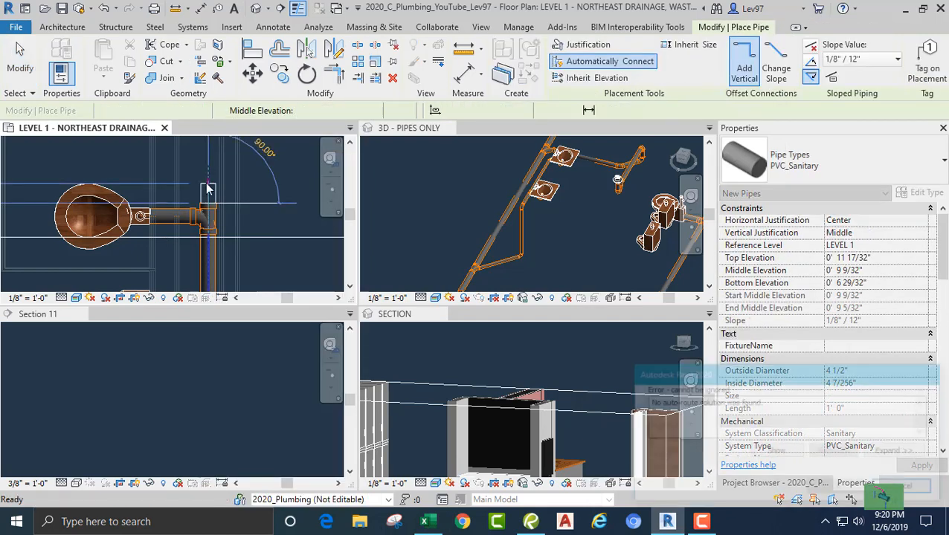
key("Escape")
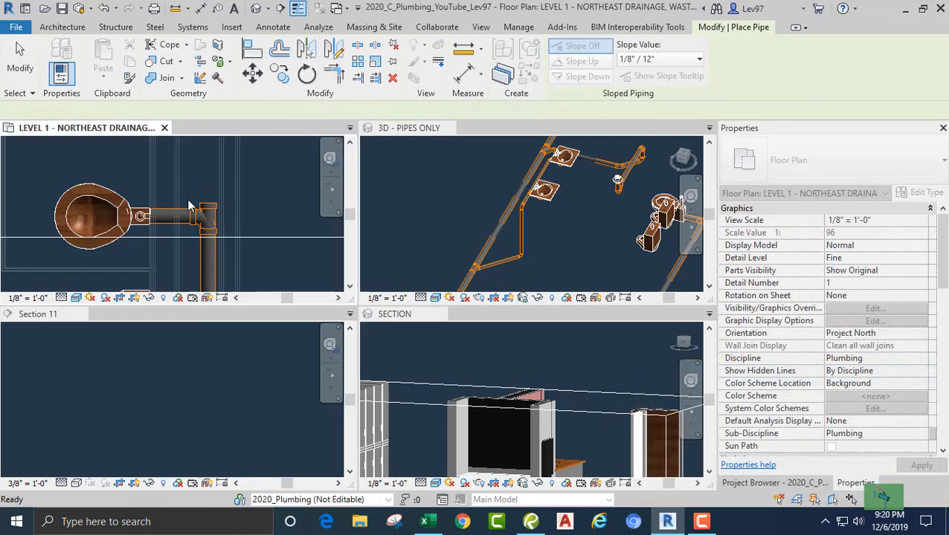
key("Escape")
- Retry the 4" pipe from the tee's north connector along the chase with the same downward slope
left_click(207, 214)
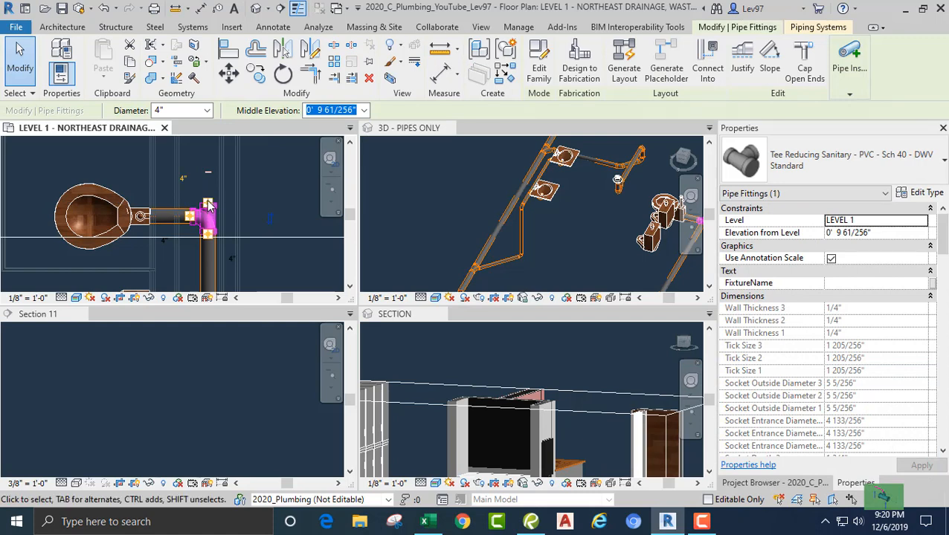
right_click(208, 207)
key("Escape")
key("Escape")
left_click(204, 218)
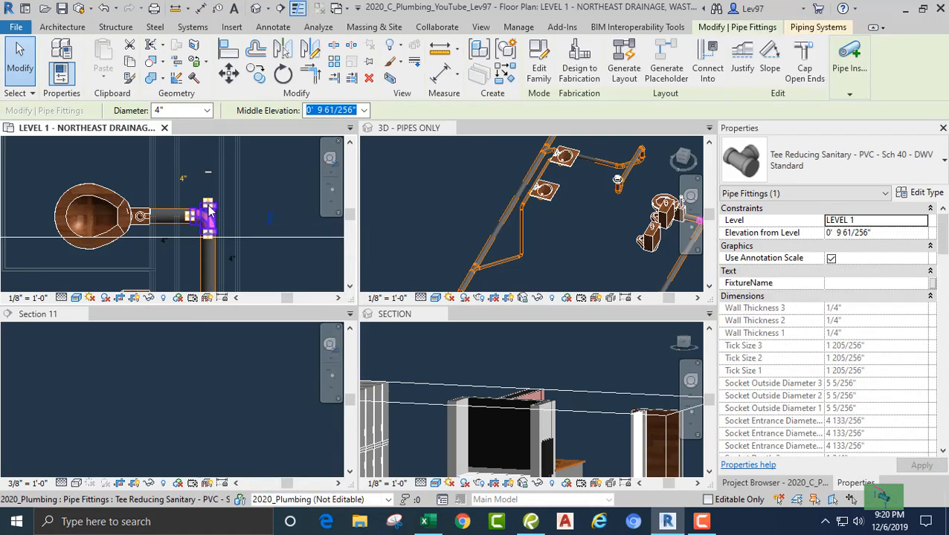
right_click(209, 211)
left_click(240, 162)
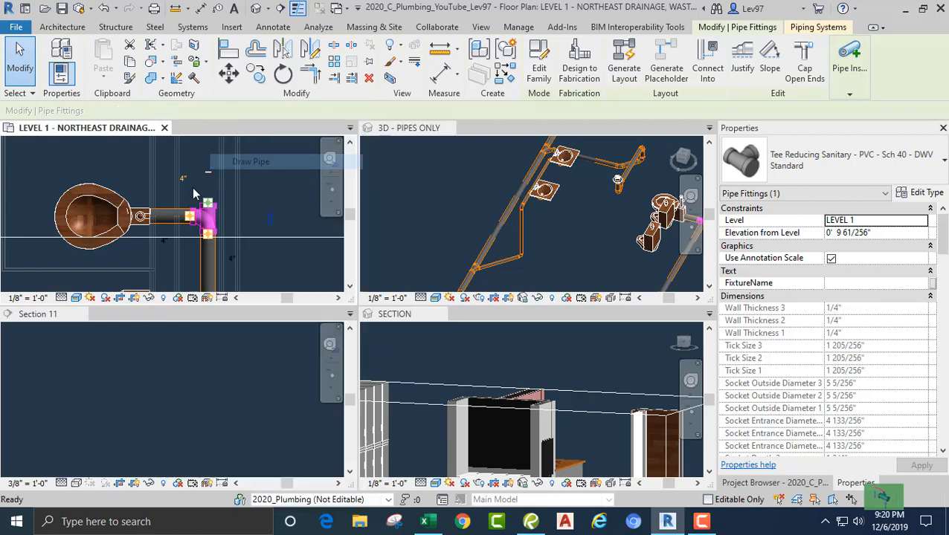
left_click(211, 180)
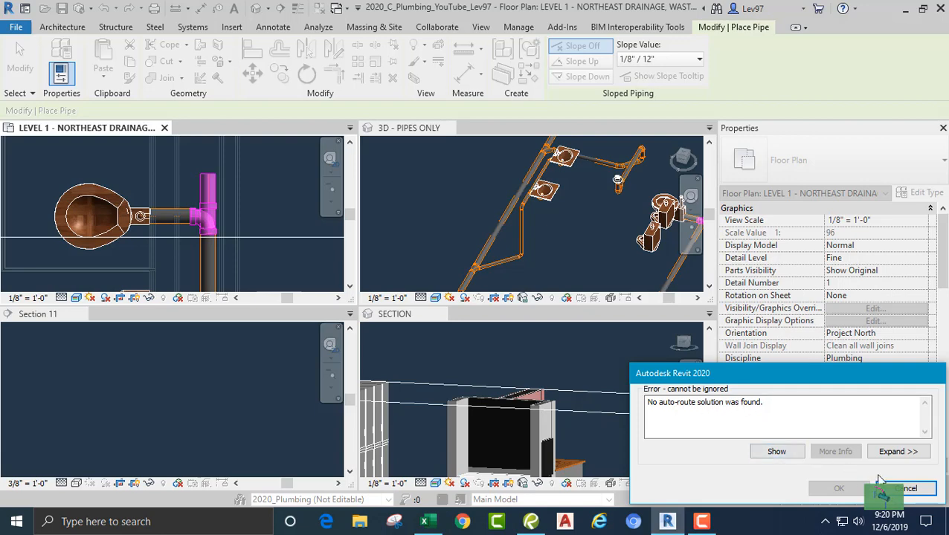
left_click(911, 491)
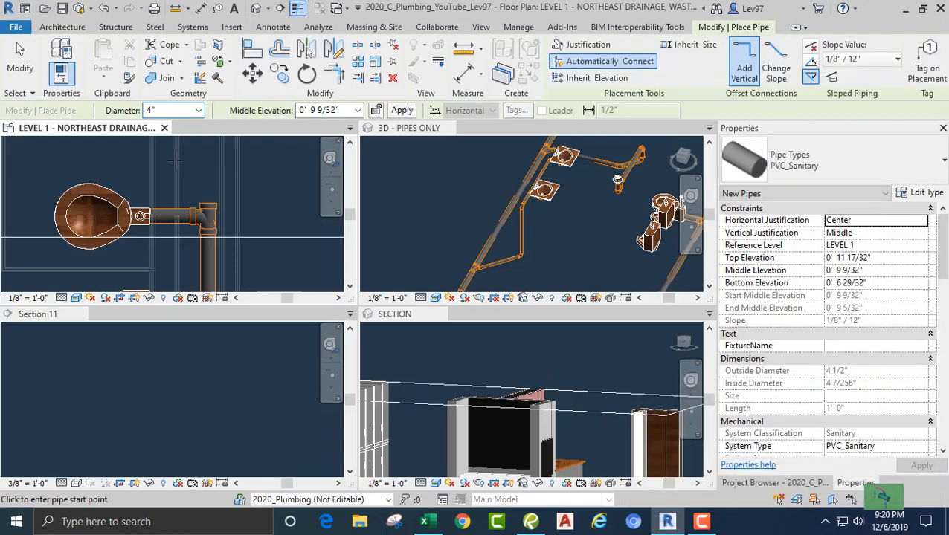
key("Escape")
- Try once more to extend the tee behind the water closet northward with a 4" downward-sloping PVC_Sanitary pipe
middle_click_drag(194, 183, 182, 207)
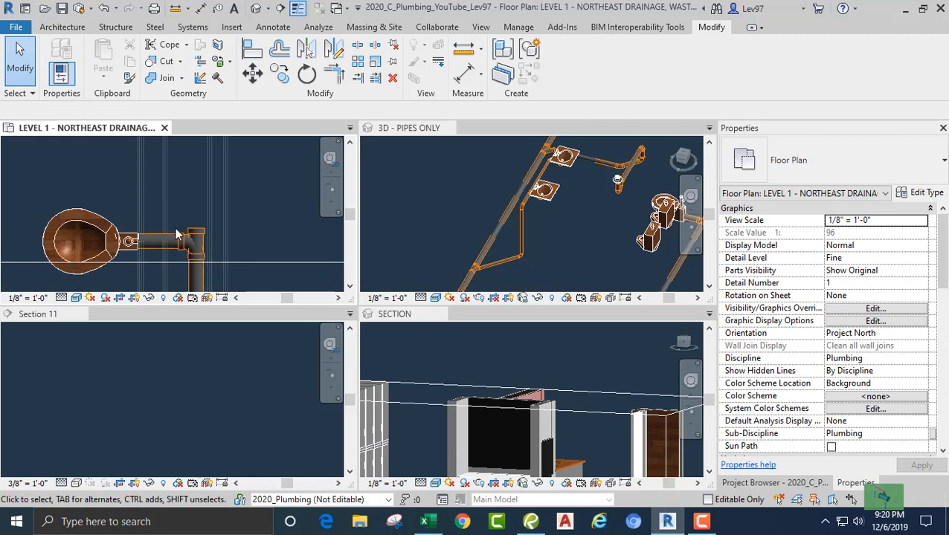
left_click(190, 238)
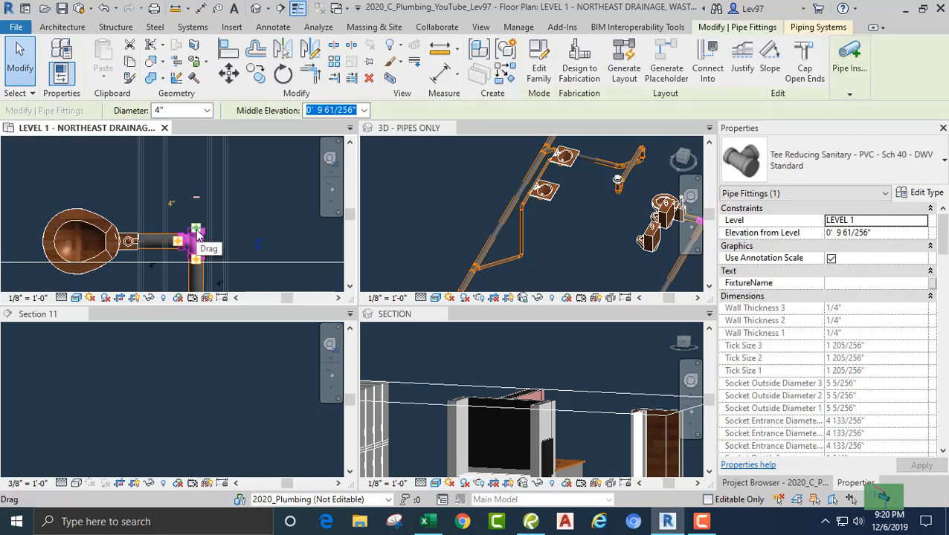
right_click(197, 234)
left_click(248, 159)
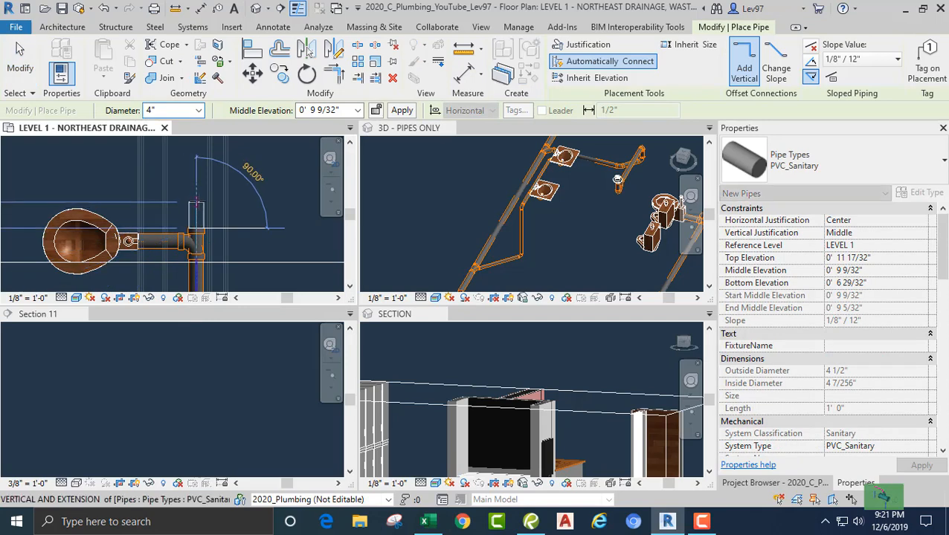
left_click(197, 206)
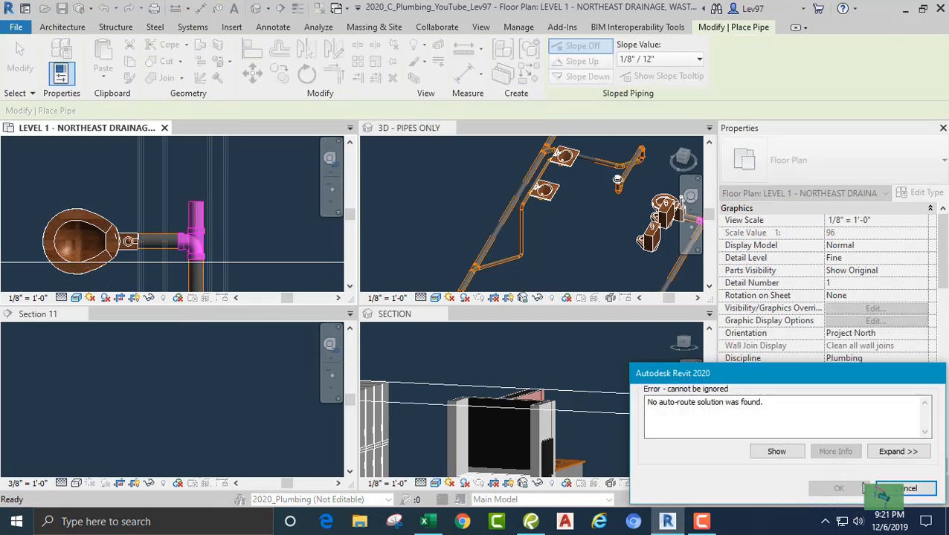
left_click(908, 491)
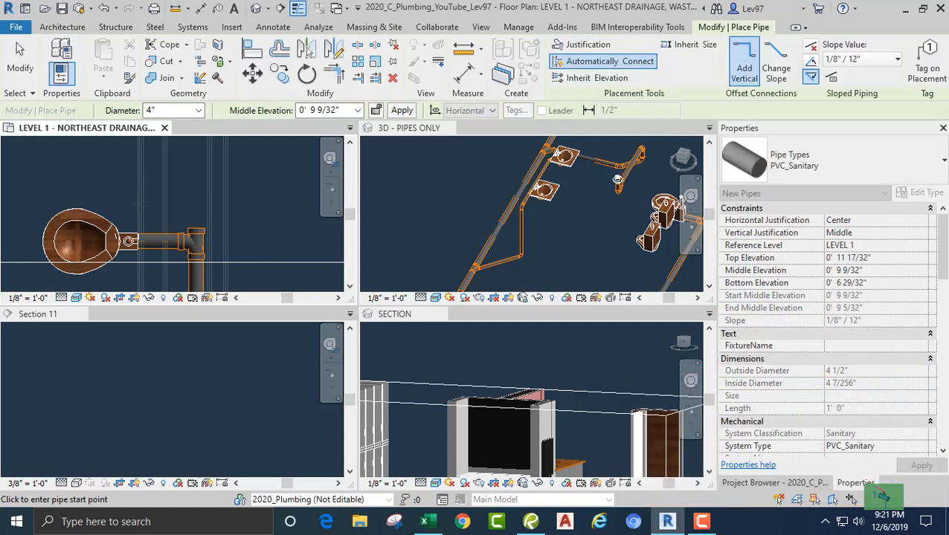
key("Escape")
key("Escape")
- Make another attempt at a straight 4" stub north of the sanitary tee, keeping the slope down at 1/8" / 12"
mouse_move(175, 193)
middle_mouse_down()
mouse_move(186, 180)
mouse_move(177, 187)
mouse_move(176, 153)
mouse_move(165, 205)
middle_mouse_up()
left_click(182, 222)
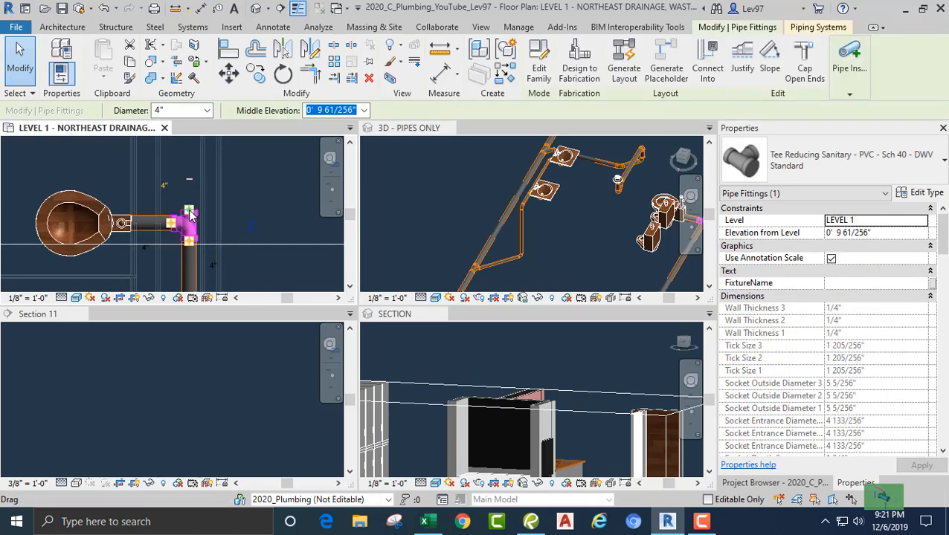
right_click(190, 216)
left_click(250, 157)
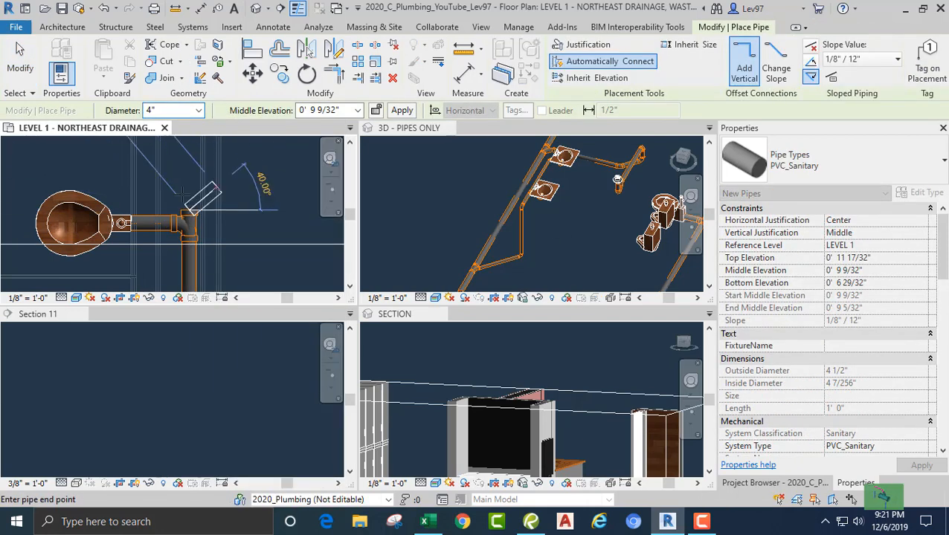
left_click(190, 189)
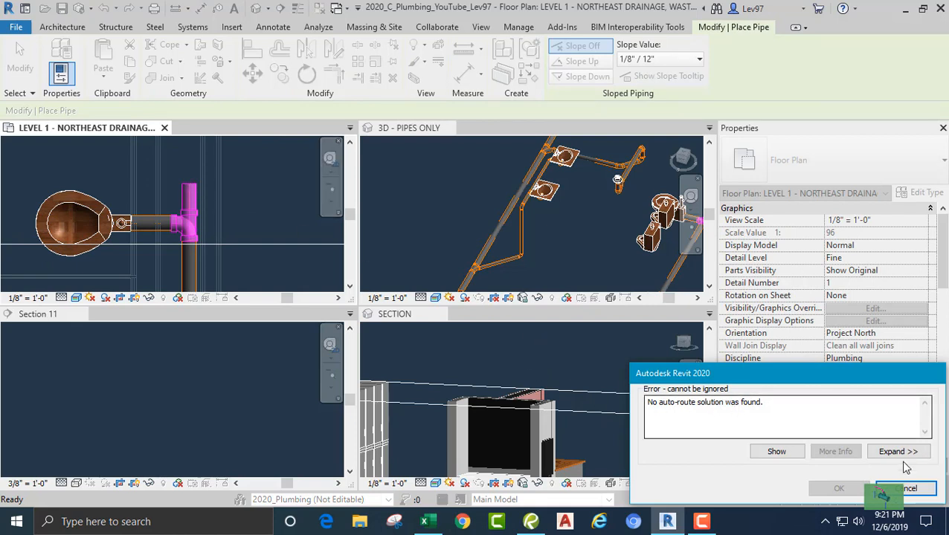
left_click(911, 489)
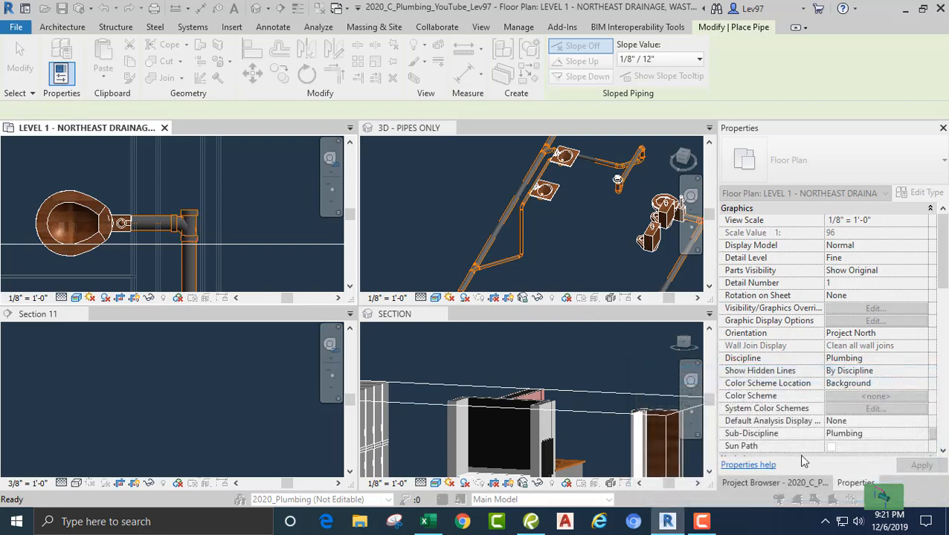
key("Escape")
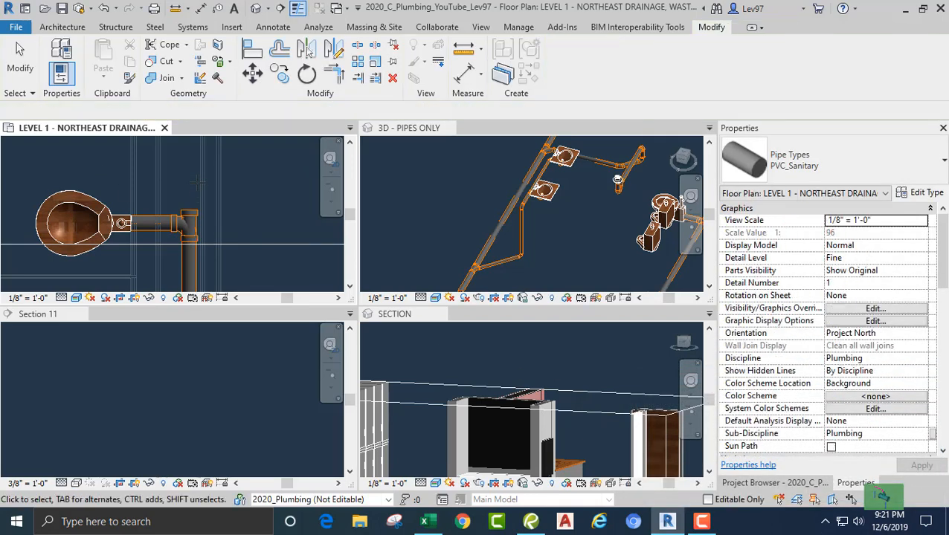
- Draw a 4" pipe about 7" long north from the tee's open end, sloping up at 1/8" / 12", and check its slope
left_click(182, 230)
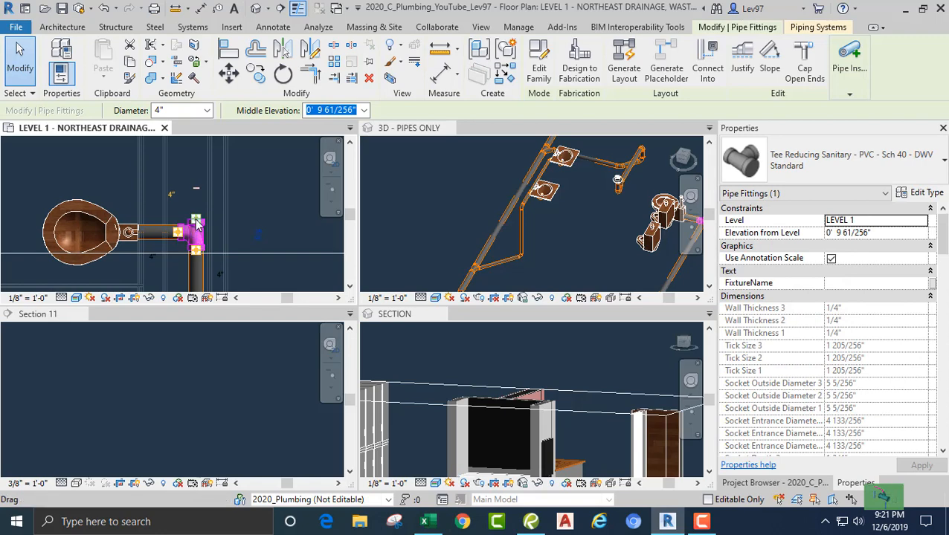
right_click(196, 224)
left_click(235, 162)
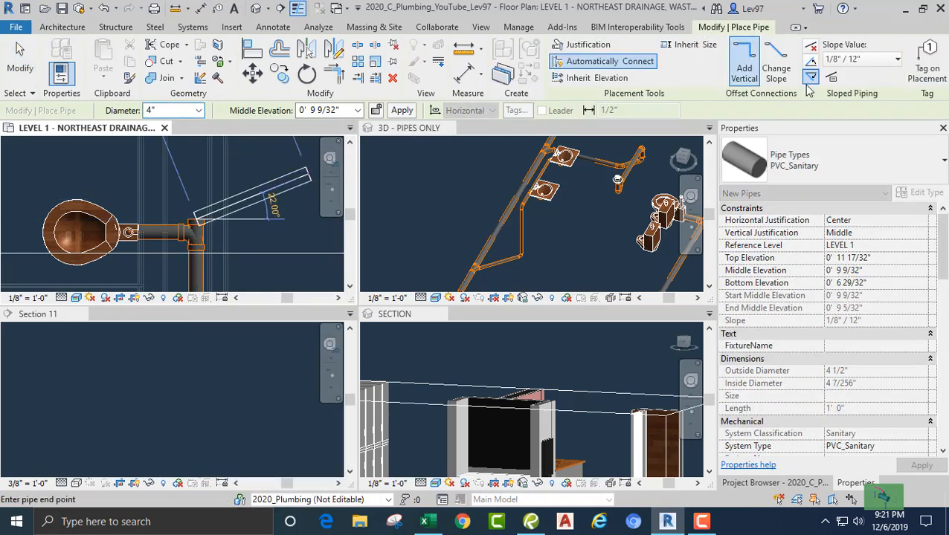
left_click(812, 68)
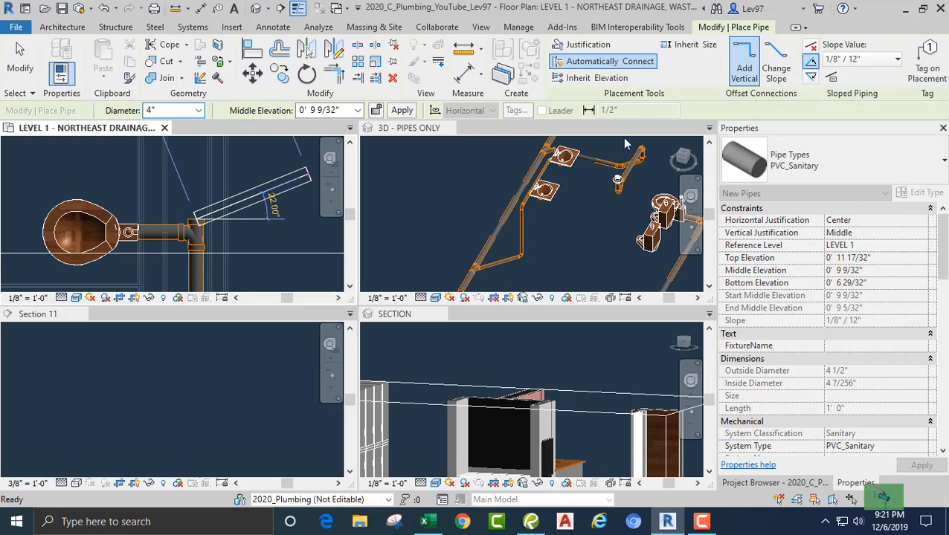
left_click(197, 200)
key("Escape")
key("Escape")
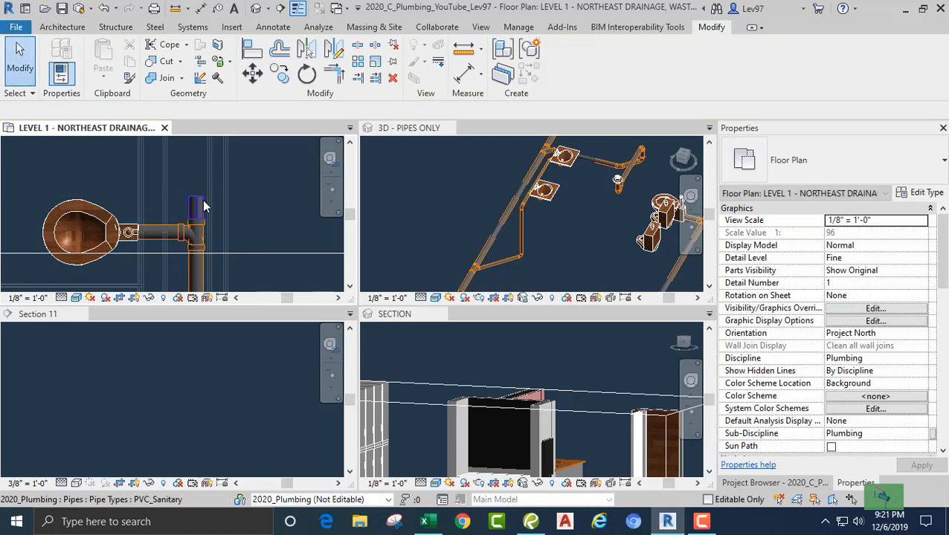
left_click(197, 205)
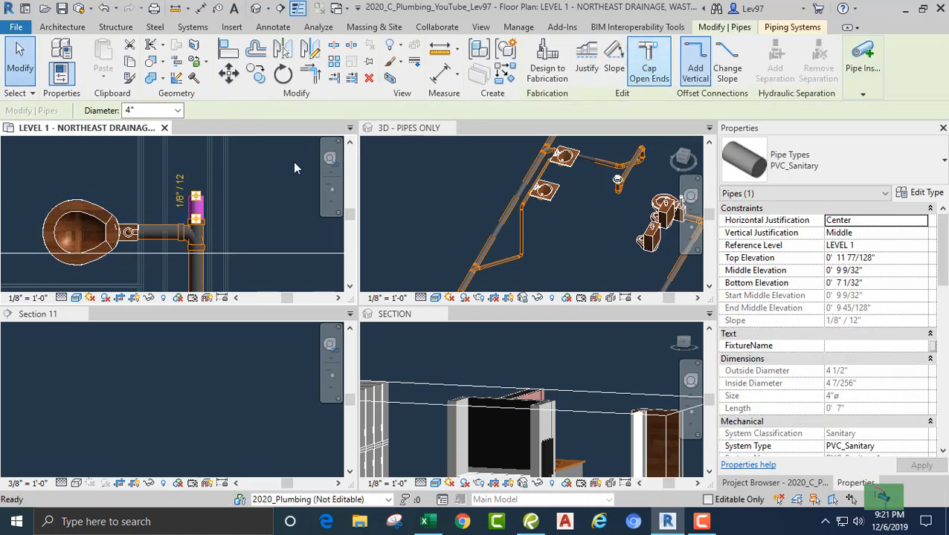
left_click(186, 166)
- Nudge the long 4" chase pipe two increments west, toward the fixtures
scroll(178, 170, "down", 2)
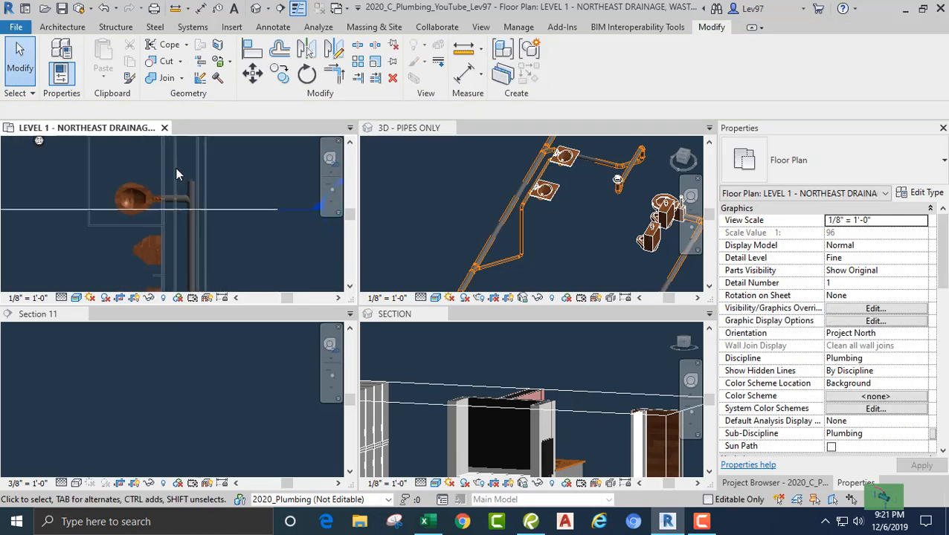
scroll(178, 173, "down", 2)
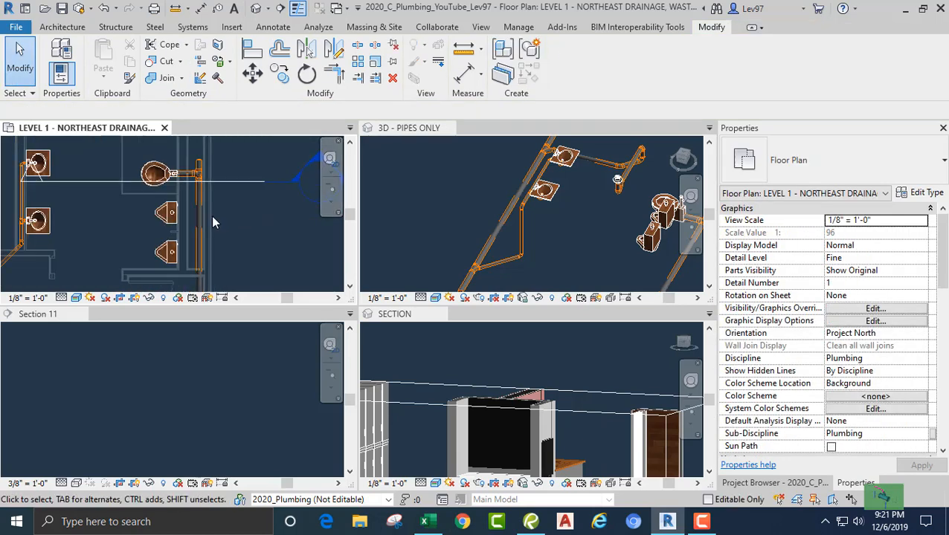
left_click(199, 223)
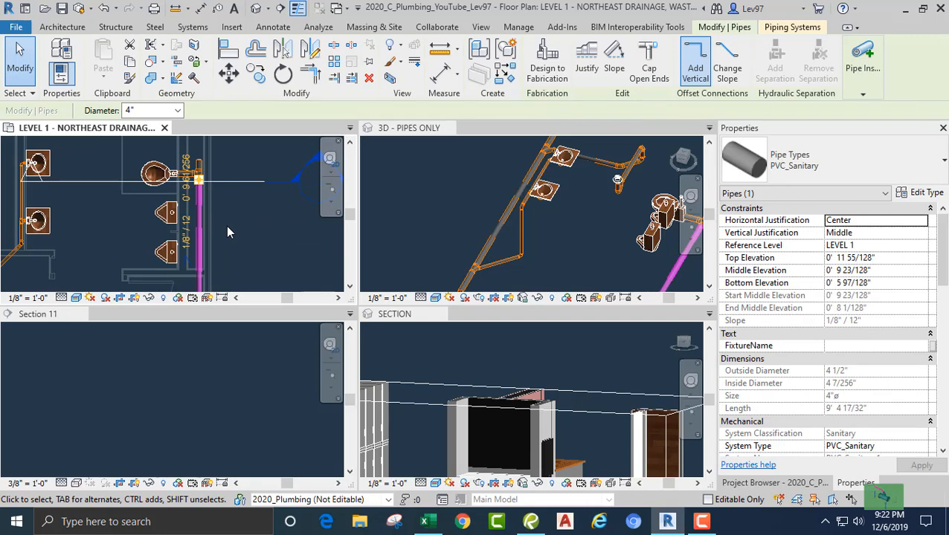
key("Left")
key("Left")
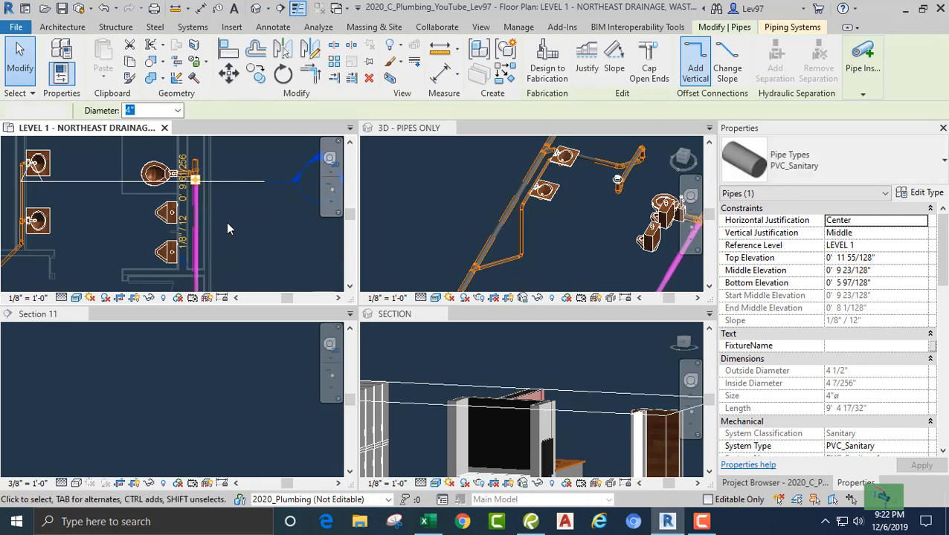
left_click(226, 219)
- Move the Section 11 line south on the plan so it runs just below the north urinal
scroll(227, 204, "down", 1)
left_click(230, 195)
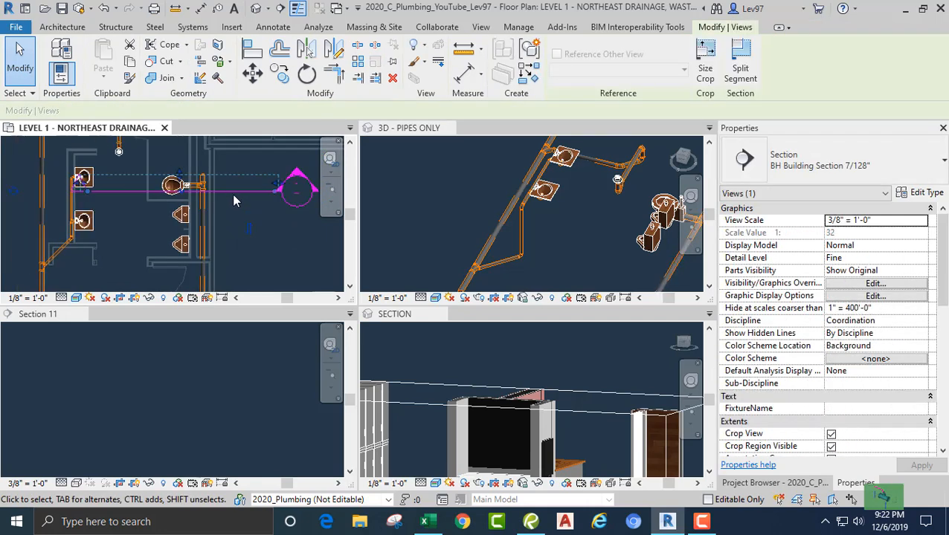
left_click_drag(234, 193, 247, 222)
- In Section 11, start a 2" pipe straight down from the north urinal's sanitary connector with slope off
left_click(195, 403)
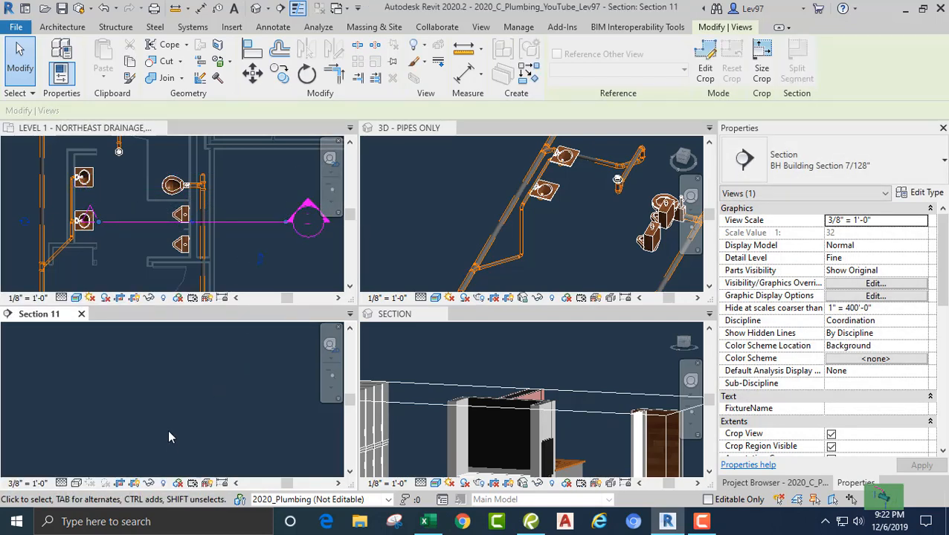
scroll(152, 385, "down", 4)
middle_click_drag(173, 375, 159, 407)
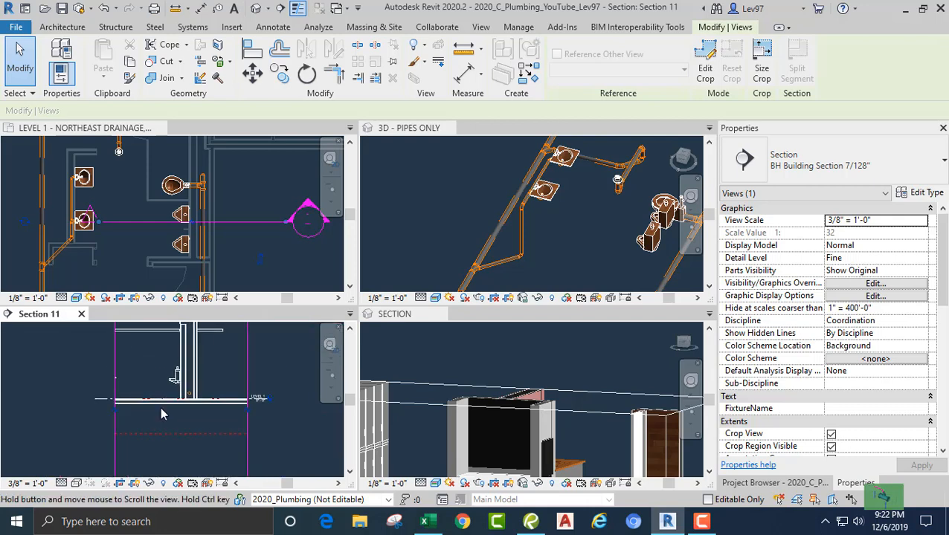
scroll(177, 384, "up", 2)
scroll(170, 383, "up", 3)
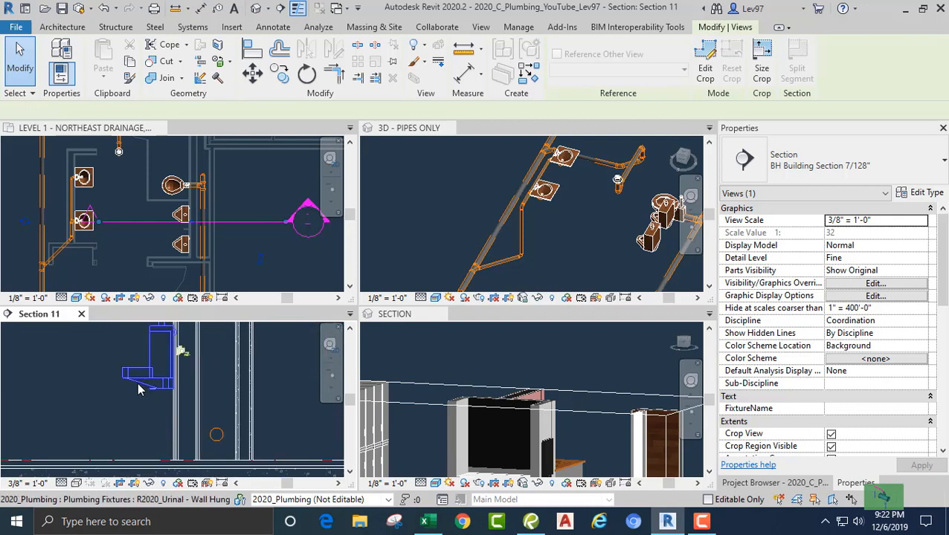
left_click(138, 388)
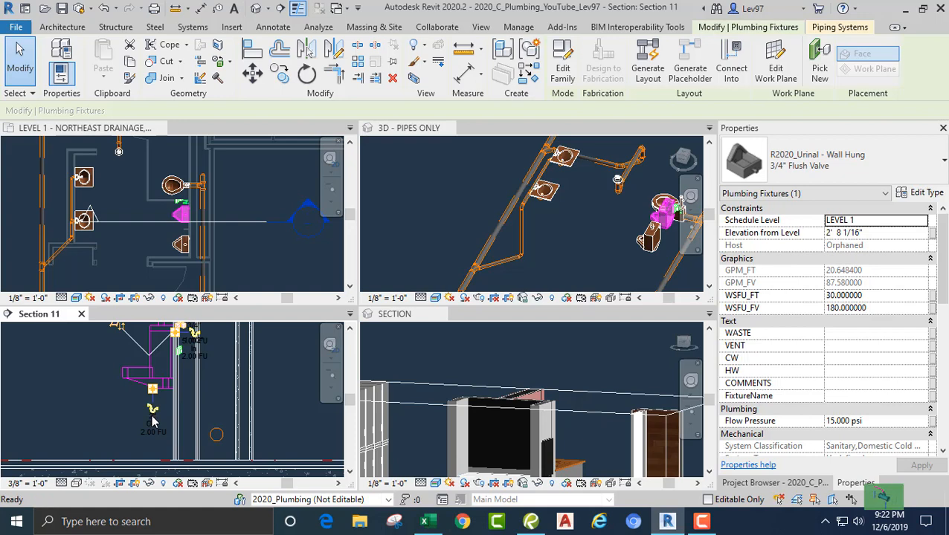
left_click(152, 410)
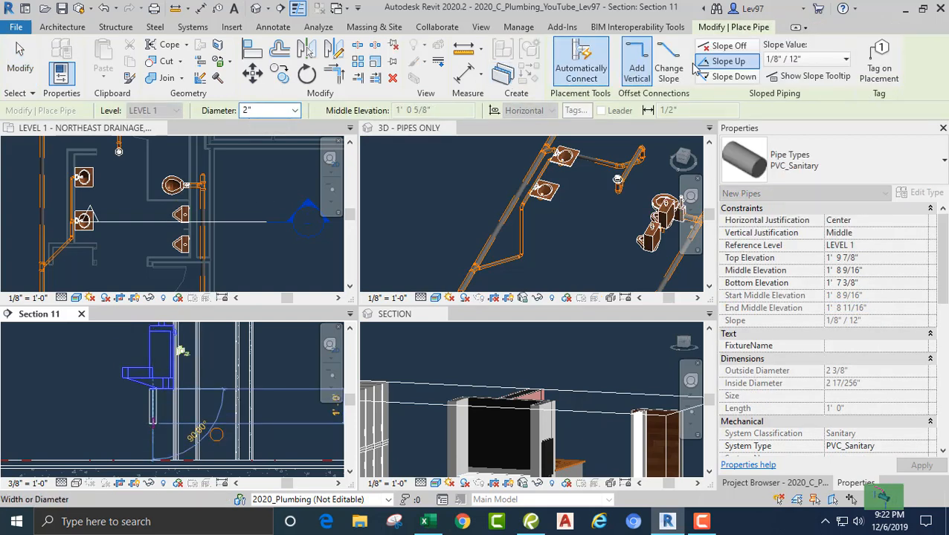
left_click(727, 50)
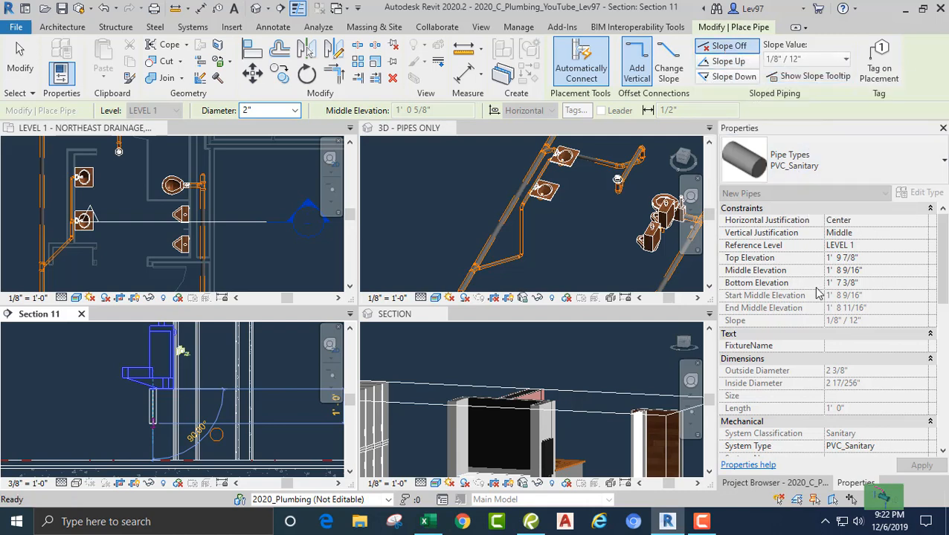
- Draw a 2" PVC_Sanitary pipe from the urinal's drain down, across through the wall at about 1' 4 5/8" elevation, and down into the main
scroll(807, 273, "down", 4)
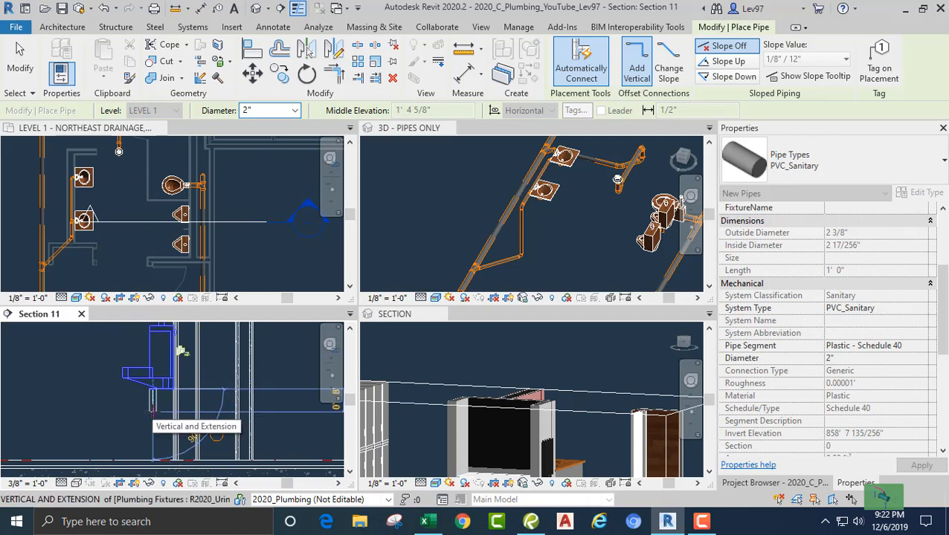
left_click(152, 406)
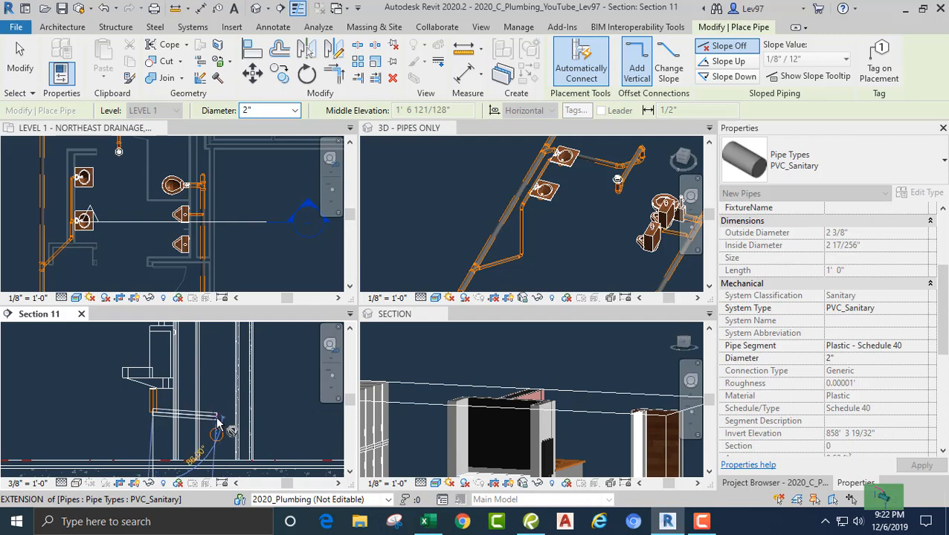
scroll(218, 409, "up", 3)
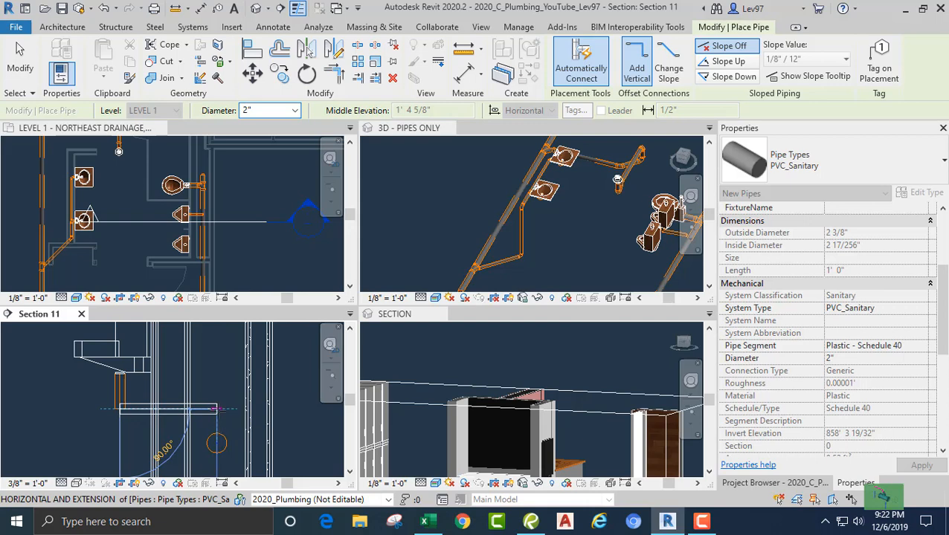
left_click(215, 408)
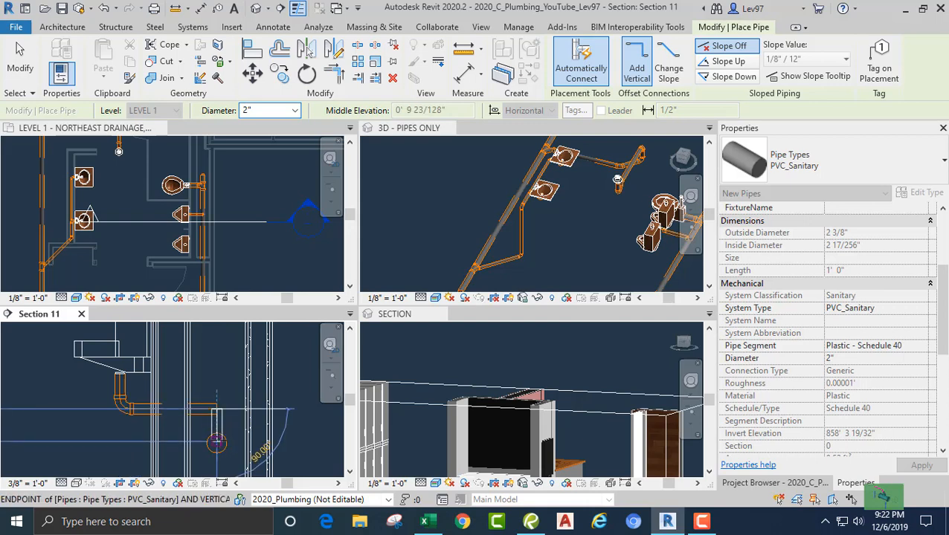
left_click(216, 442)
key("Escape")
key("Escape")
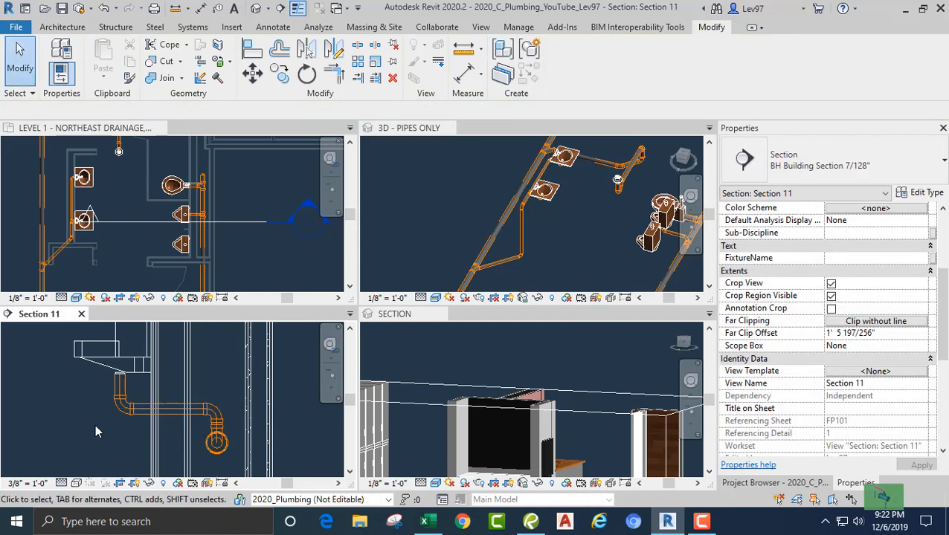
- Change the bend below the urinal to the Trap P - PVC - Sch 40 - DWV_Elbow Standard type
left_click(120, 406)
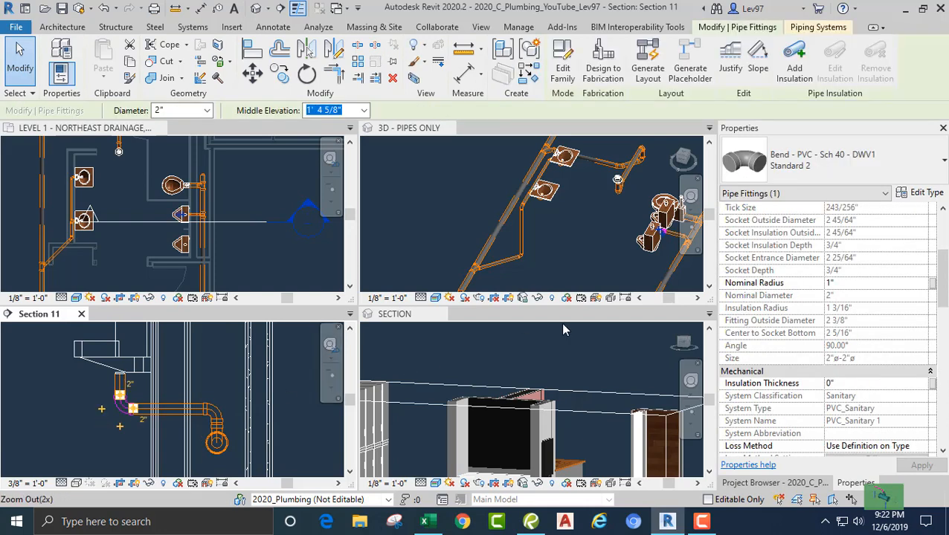
left_click(890, 170)
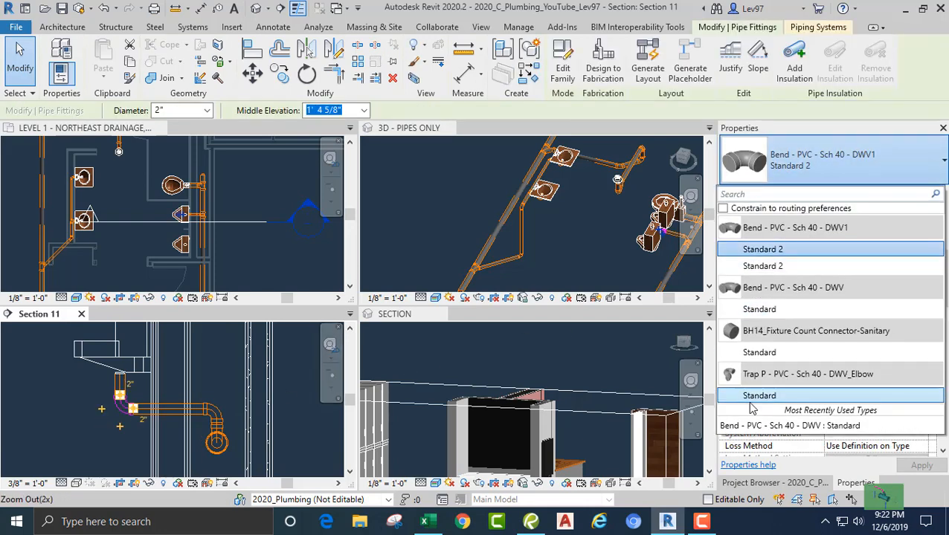
left_click(754, 397)
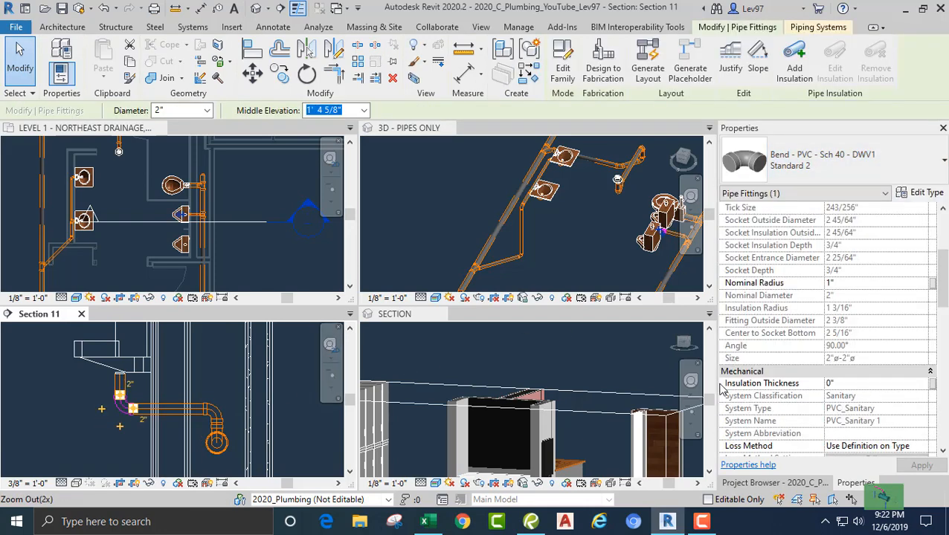
left_click(91, 385)
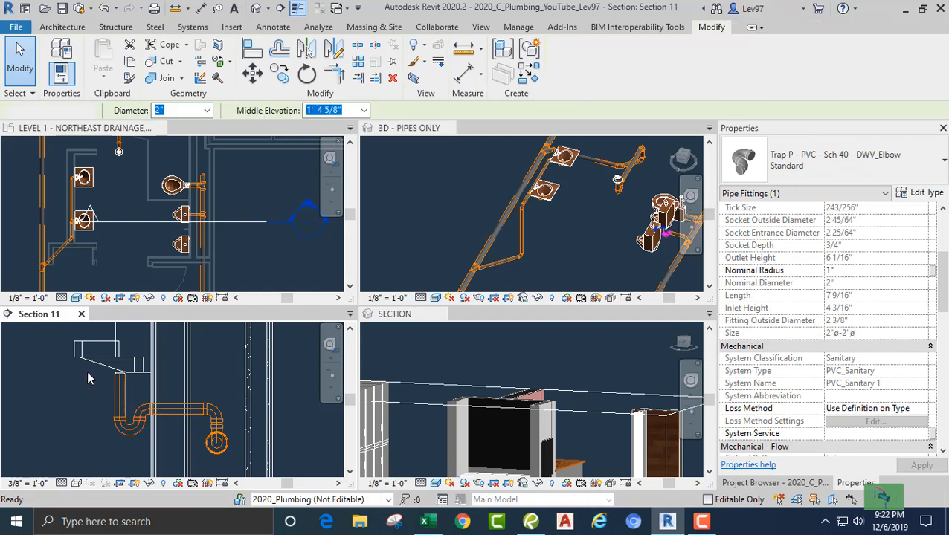
- Move the Section 11 line in the floor plan so that it cuts just below the second urinal
left_click(272, 257)
left_click(243, 223)
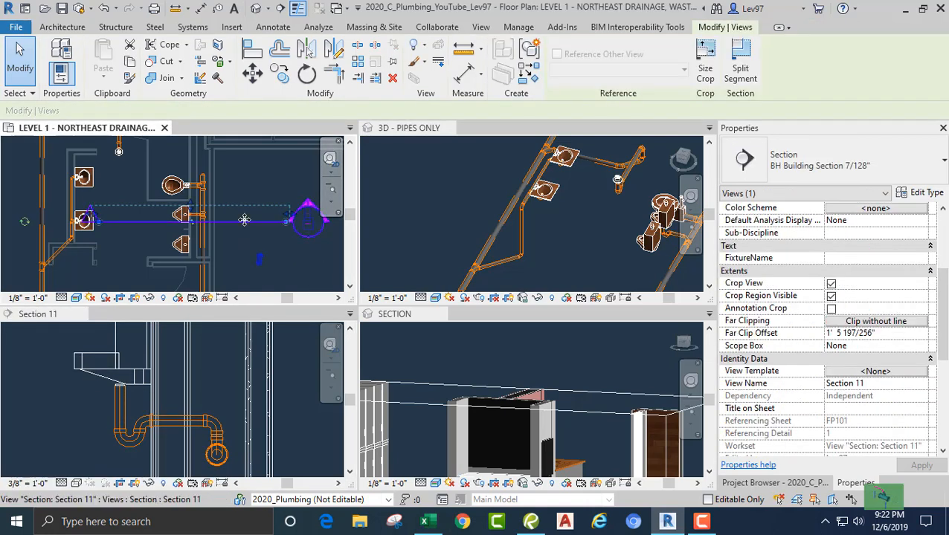
left_click_drag(243, 220, 245, 252)
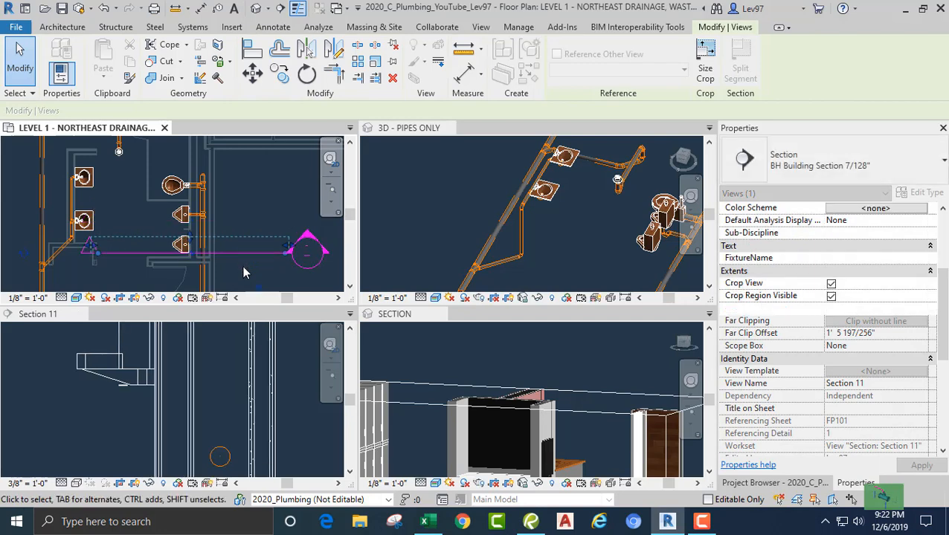
scroll(197, 263, "up", 4)
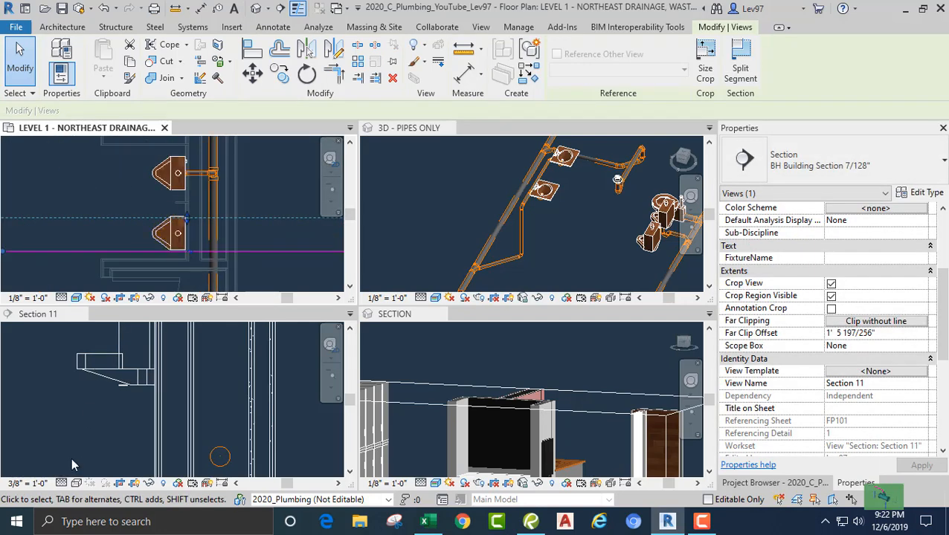
- Draw a 2" pipe down from the second urinal's drain and across at about 1' 3 9/16" elevation, and try to connect it to the main
left_click(83, 379)
left_click(84, 369)
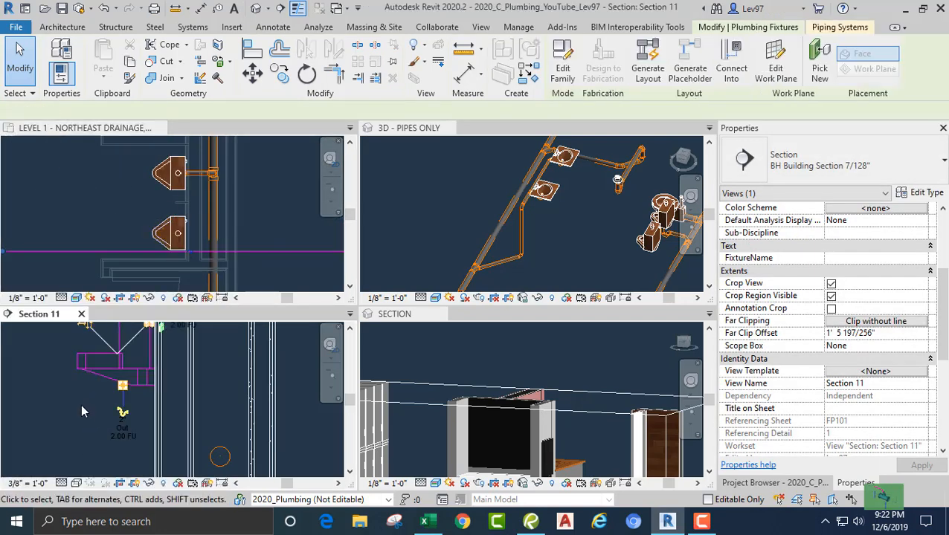
left_click(122, 414)
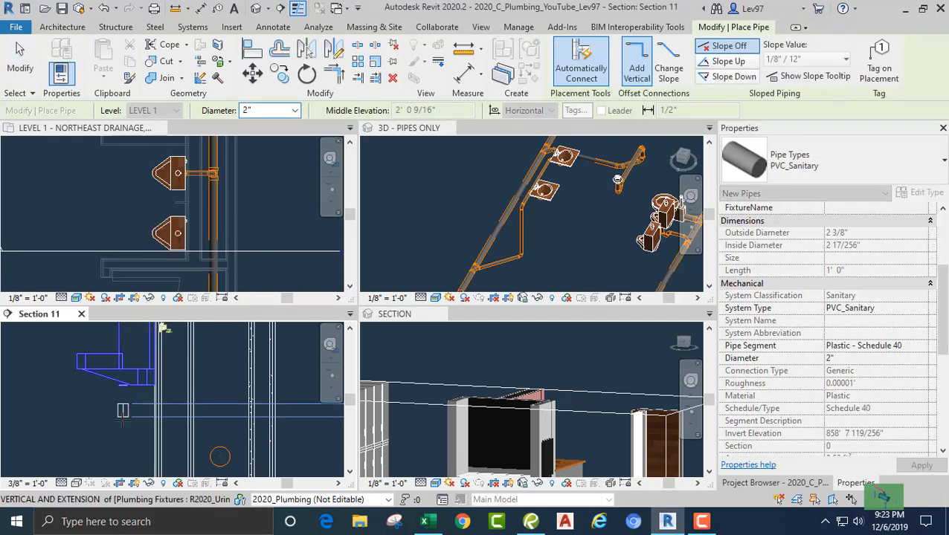
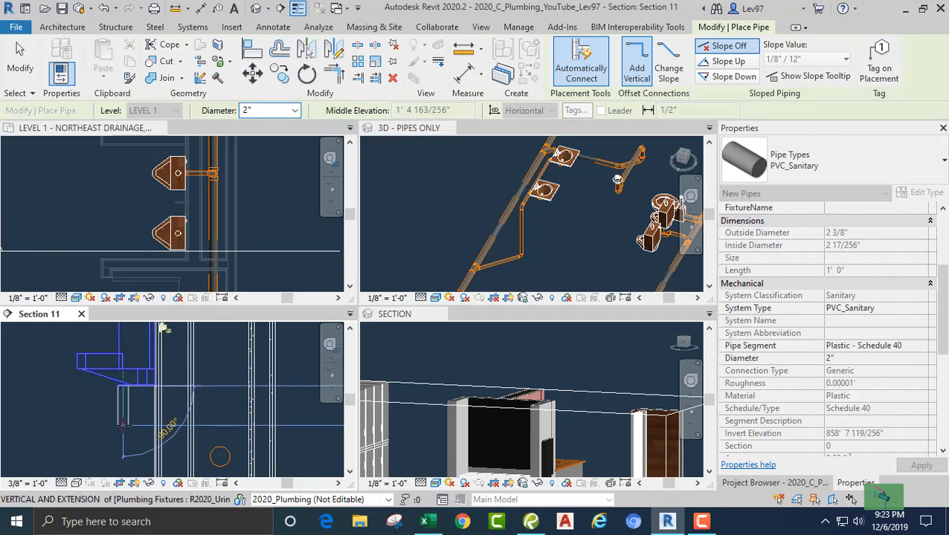
left_click(123, 425)
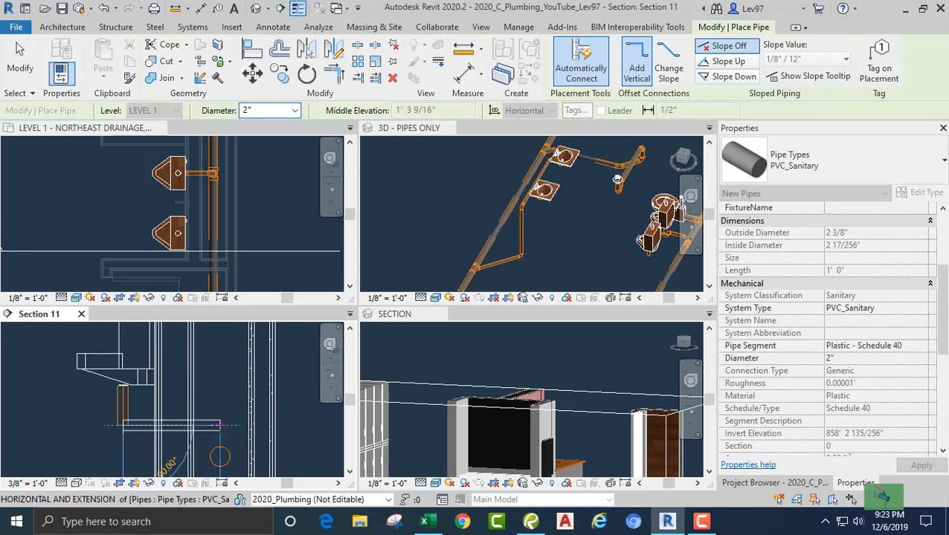
left_click(219, 425)
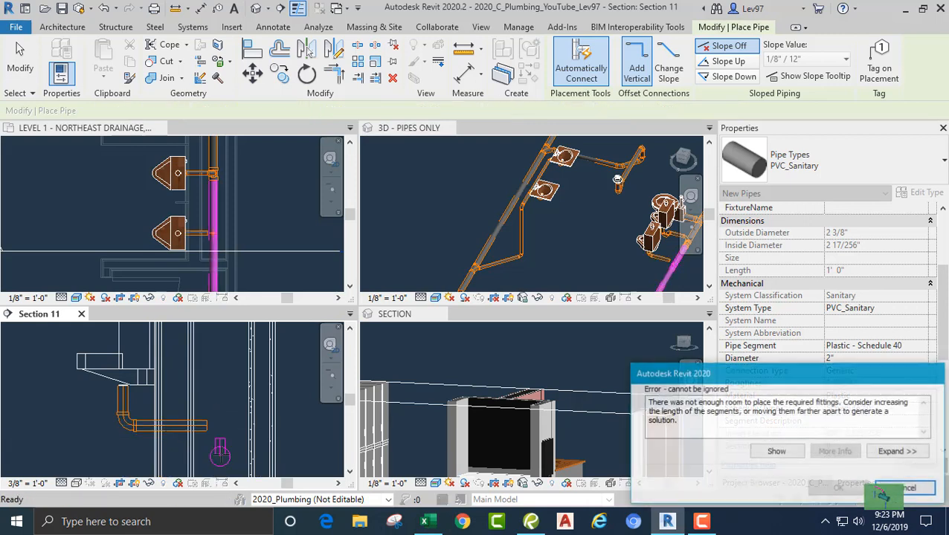
key("Escape")
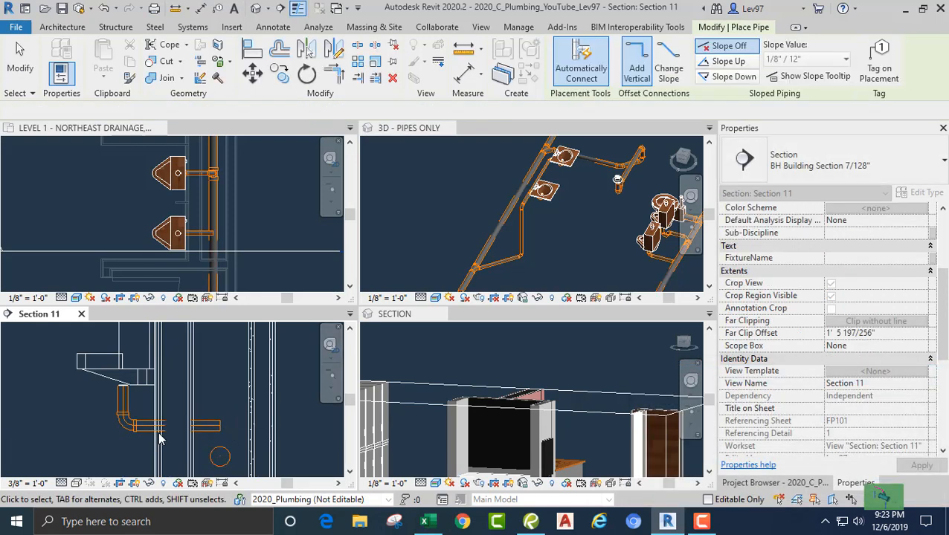
key("Escape")
- Delete the horizontal pipe and its bend, keeping the vertical pipe below the second urinal
left_click(149, 434)
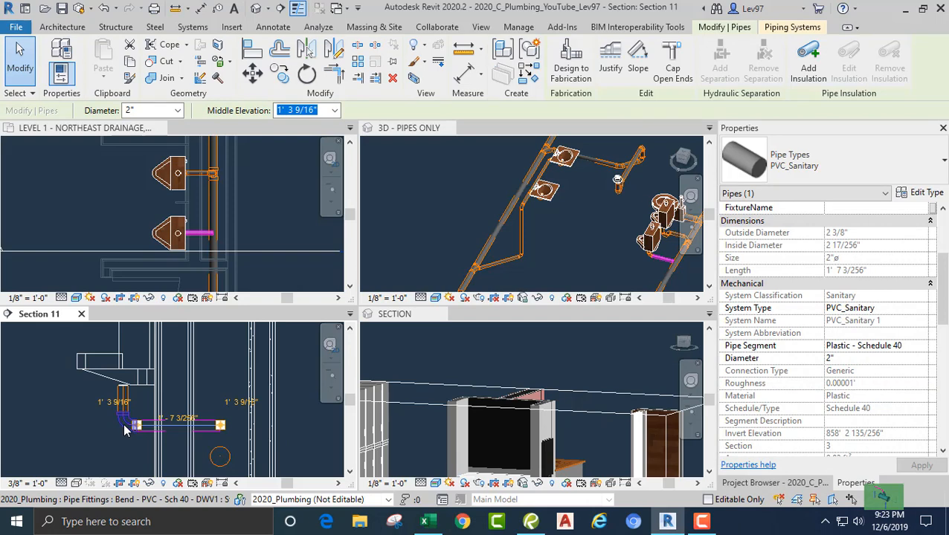
left_click(126, 430, "ctrl")
left_click(85, 438)
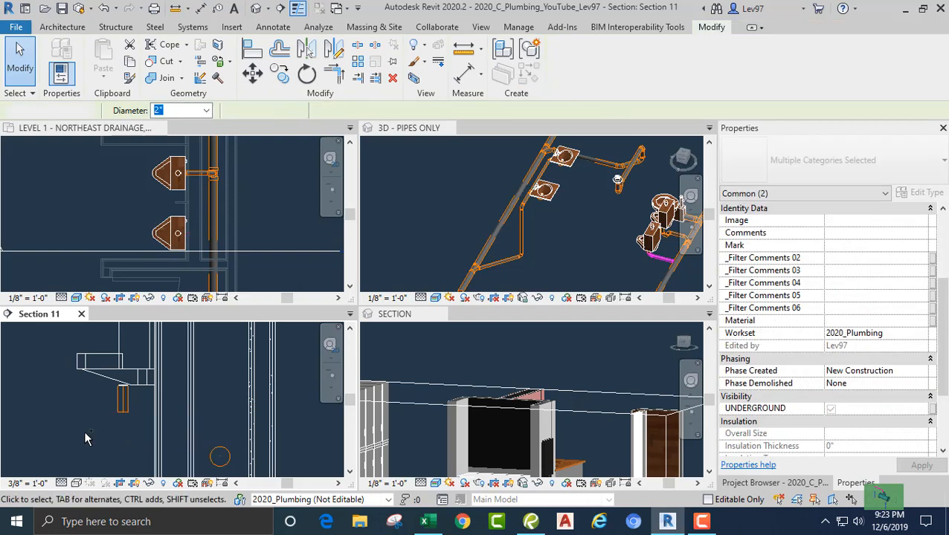
- Extend the second urinal's vertical drain pipe downward from its open end to about 1' 1 5/8" elevation
left_click(117, 413)
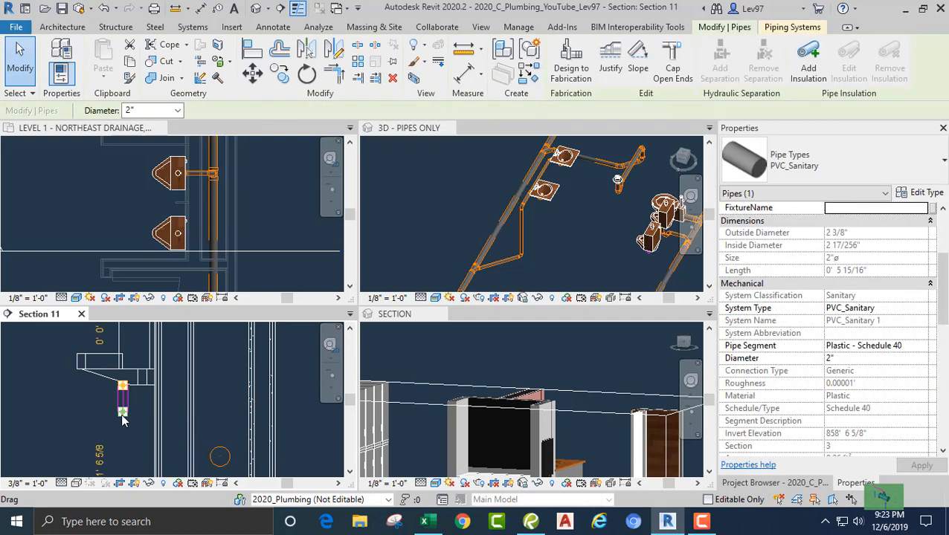
right_click(122, 415)
left_click(165, 67)
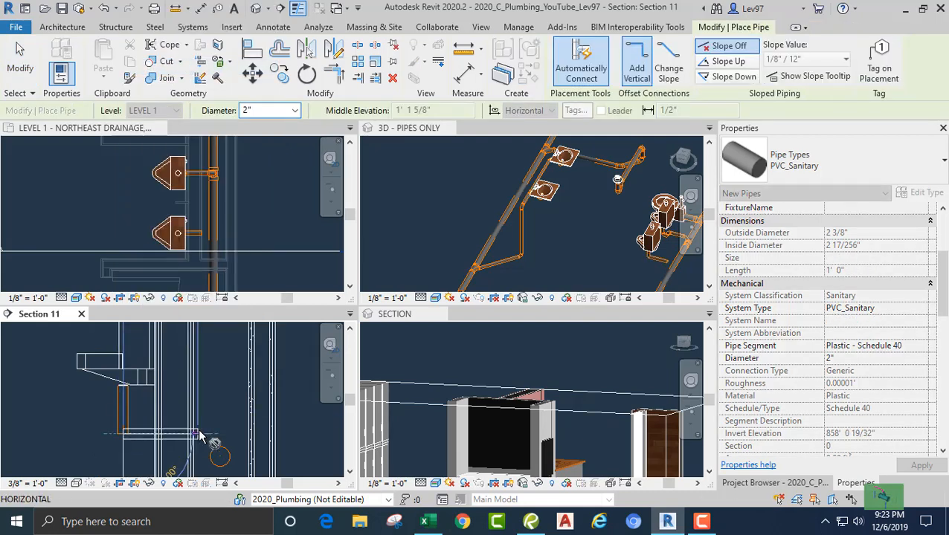
left_click(123, 433)
key("Escape")
key("Escape")
- Shorten the second urinal's vertical pipe to about 5" and draw 2" pipe from its end across through the wall and down into the main
left_click(122, 435)
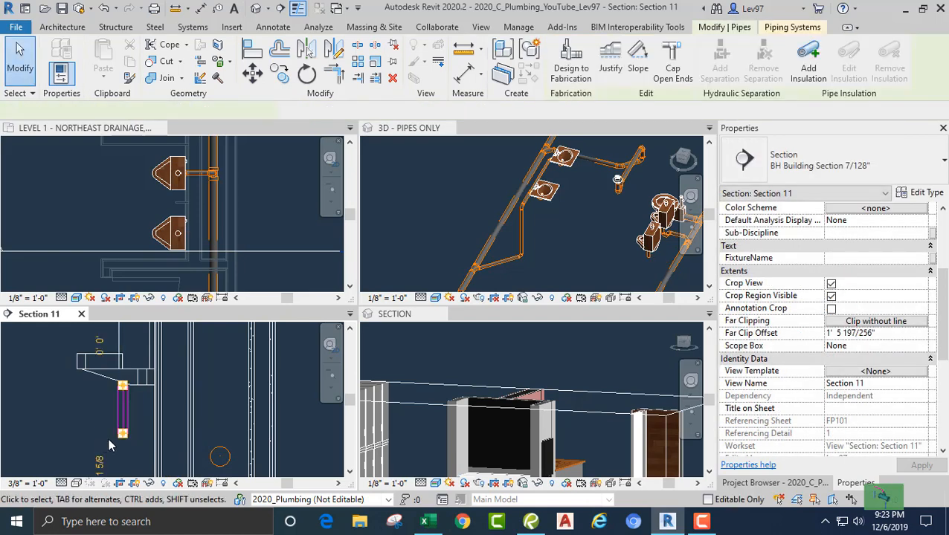
left_click_drag(122, 434, 123, 407)
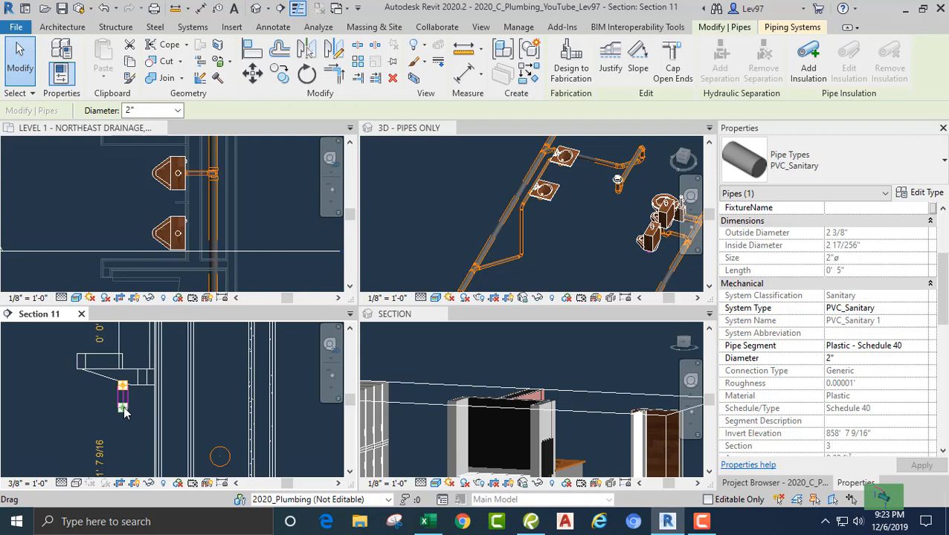
right_click(125, 413)
left_click(186, 159)
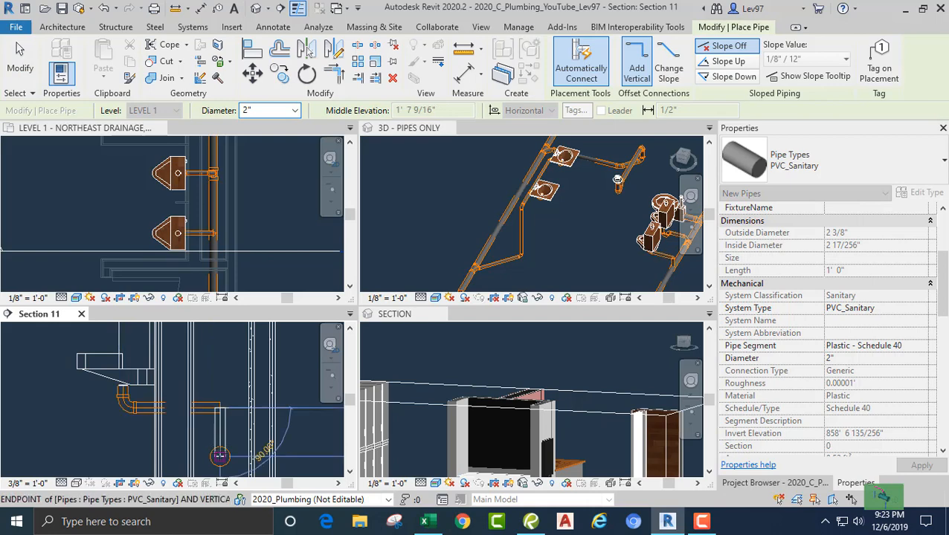
scroll(220, 446, "up", 1)
left_click(220, 455)
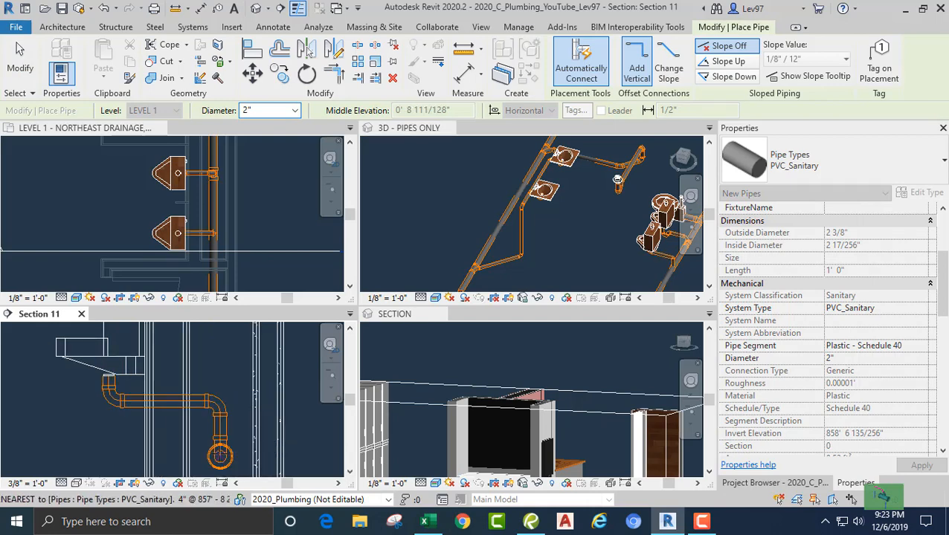
key("Escape")
key("Escape")
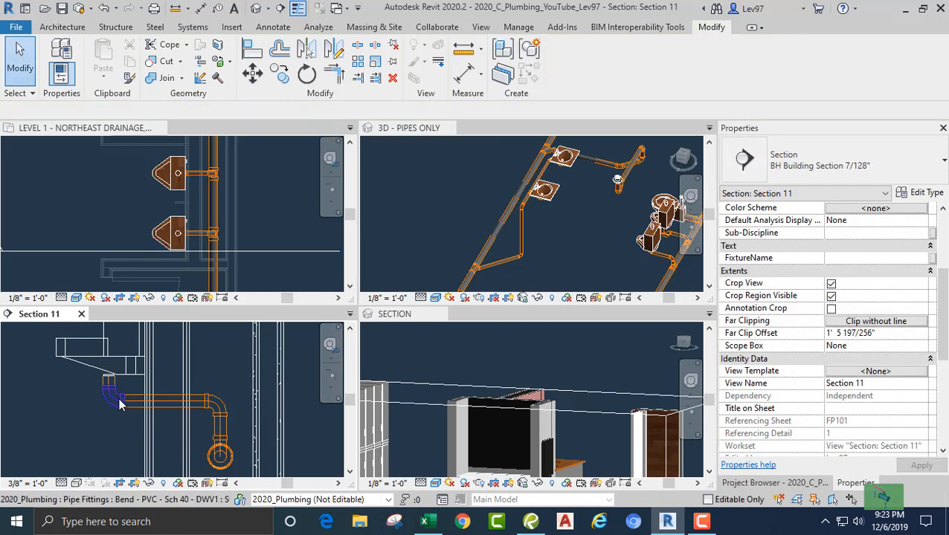
- Replace the bend below the second urinal with the Trap P - PVC - Sch 40 - DWV_Elbow Standard type
left_click(115, 403)
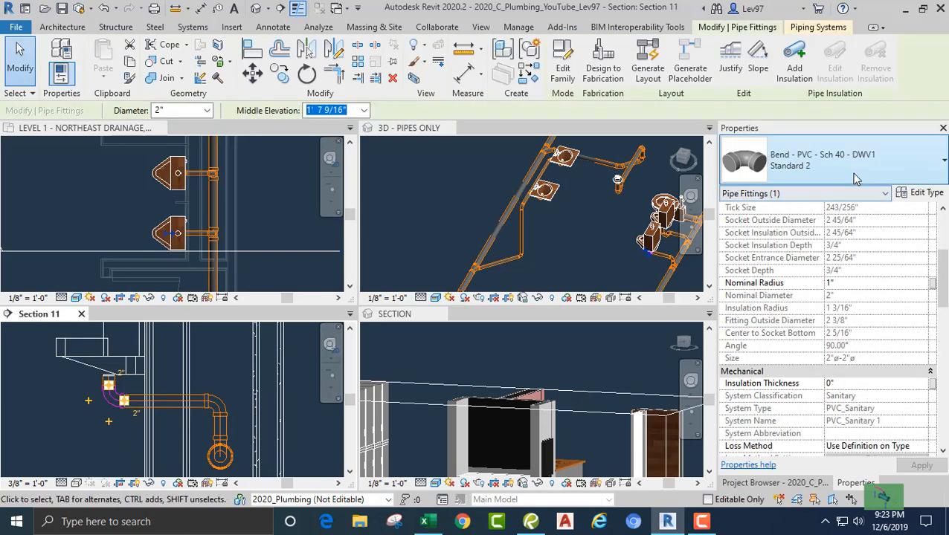
left_click(855, 175)
left_click(766, 397)
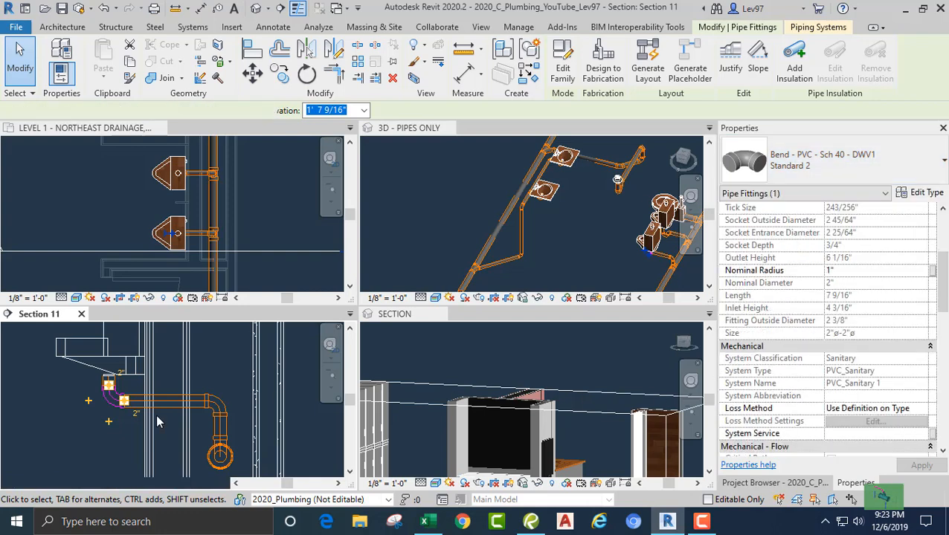
left_click(82, 429)
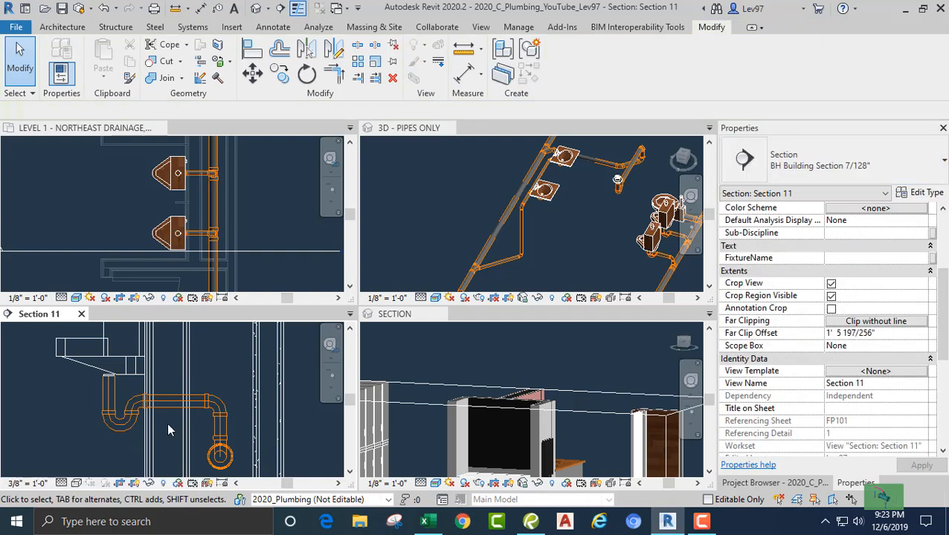
scroll(158, 425, "down", 1)
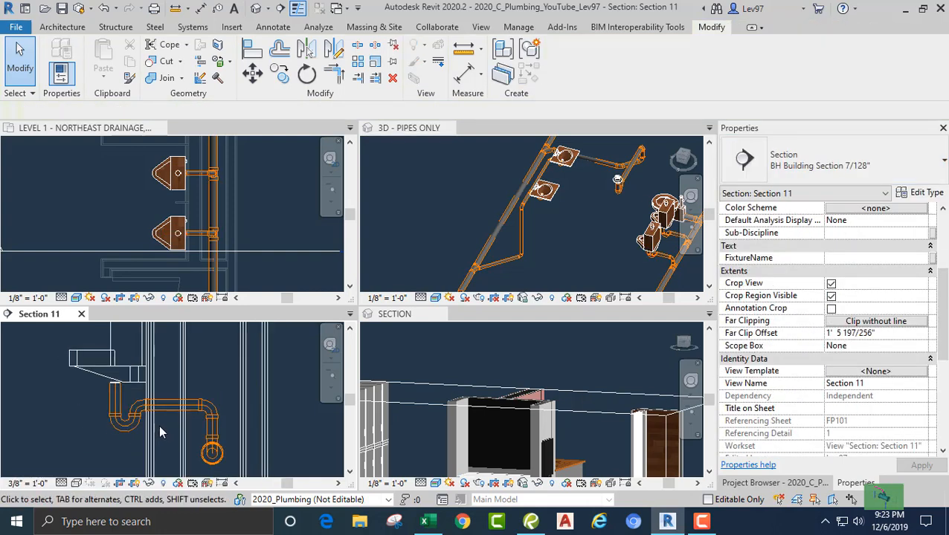
- Rotate the Section 11 line 90° in the floor plan and place it along the wall beside the sanitary main, facing the main
left_click(262, 197)
left_click(258, 242)
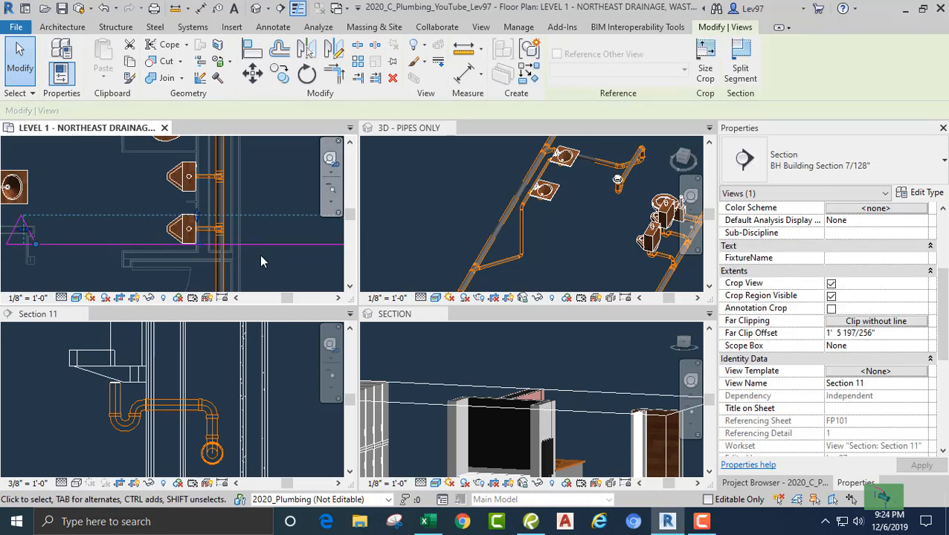
left_click(260, 254)
scroll(259, 254, "down", 1)
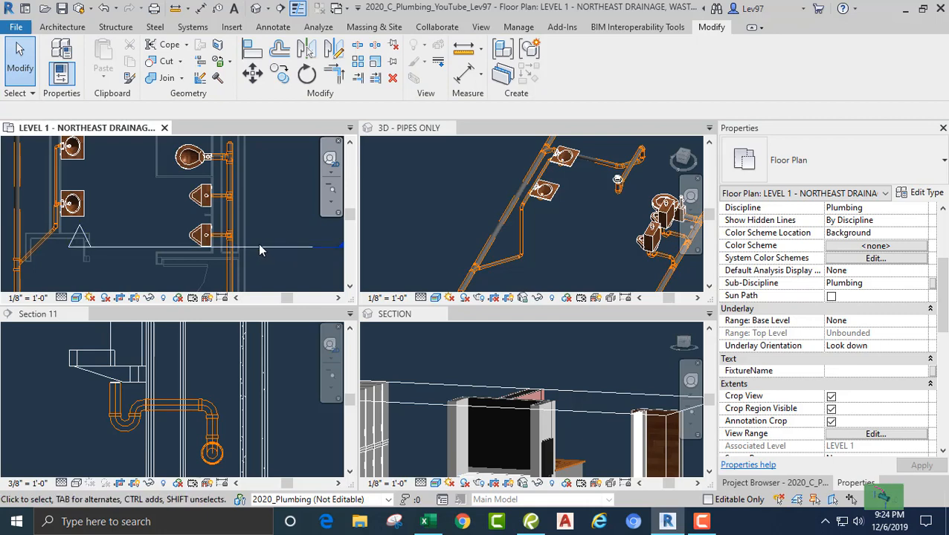
left_click(258, 248)
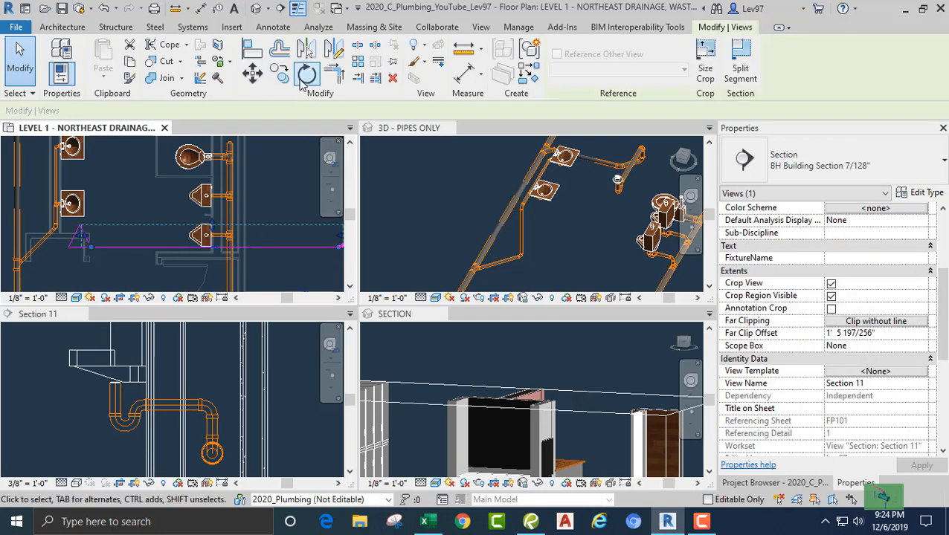
left_click(302, 81)
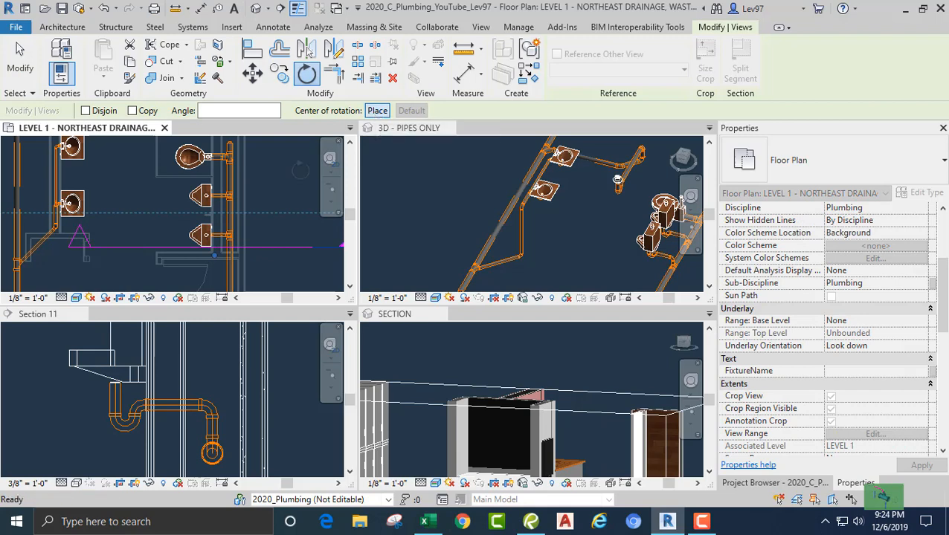
left_click(273, 182)
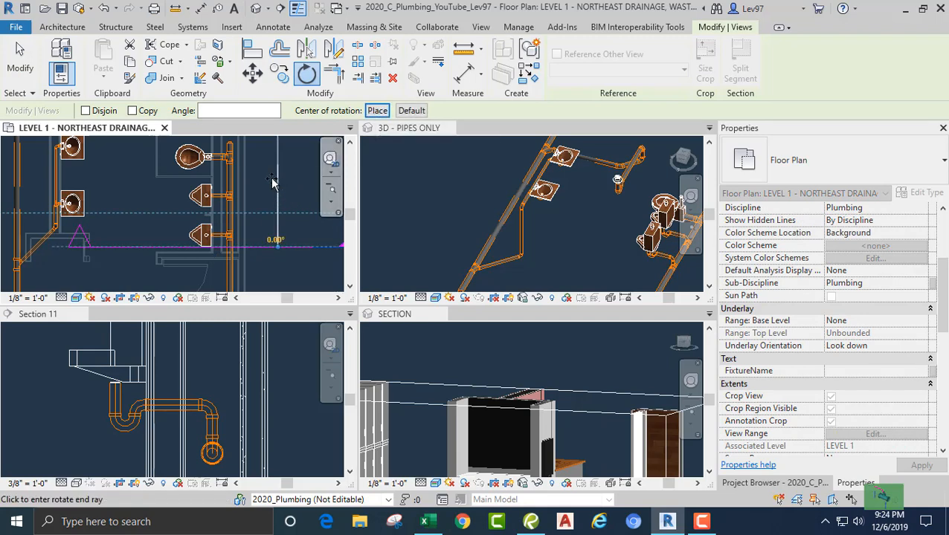
type("90")
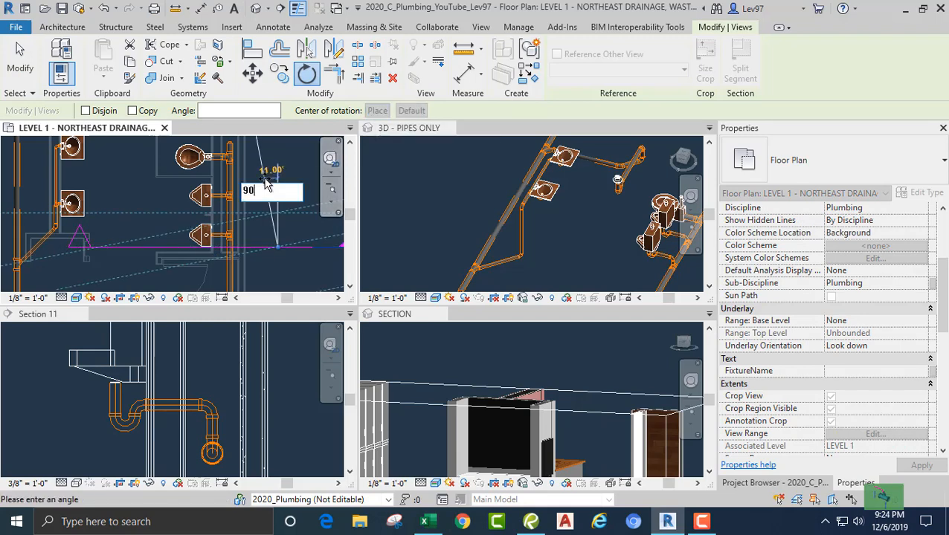
key("Return")
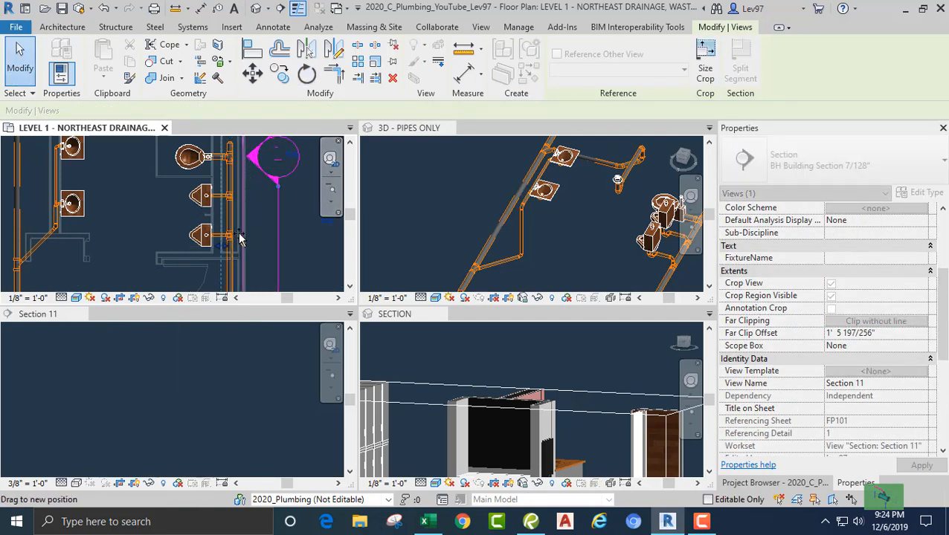
- Draw a vertical 4" PVC pipe from the sanitary main's open end down through the floor slab to about -1' 8" elevation
left_click(173, 387)
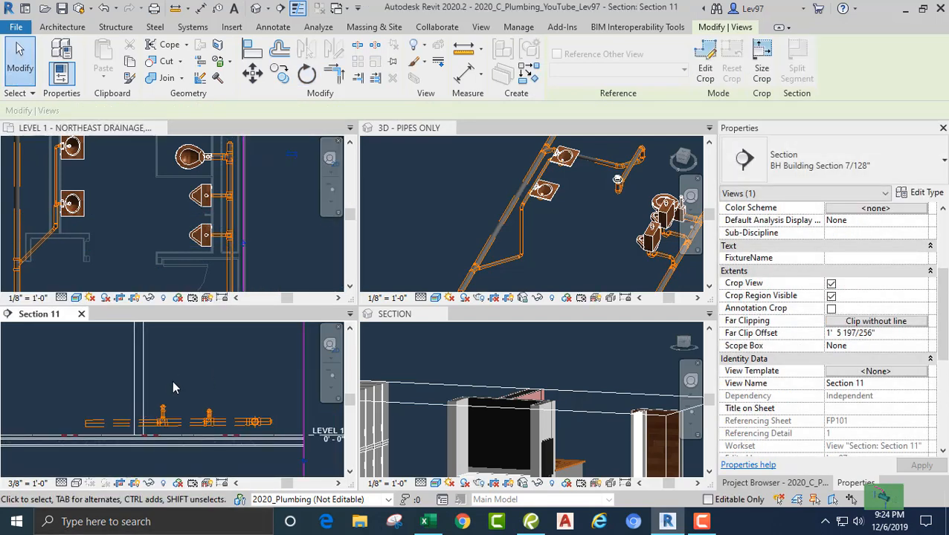
middle_click_drag(173, 388, 190, 382)
left_click(126, 408)
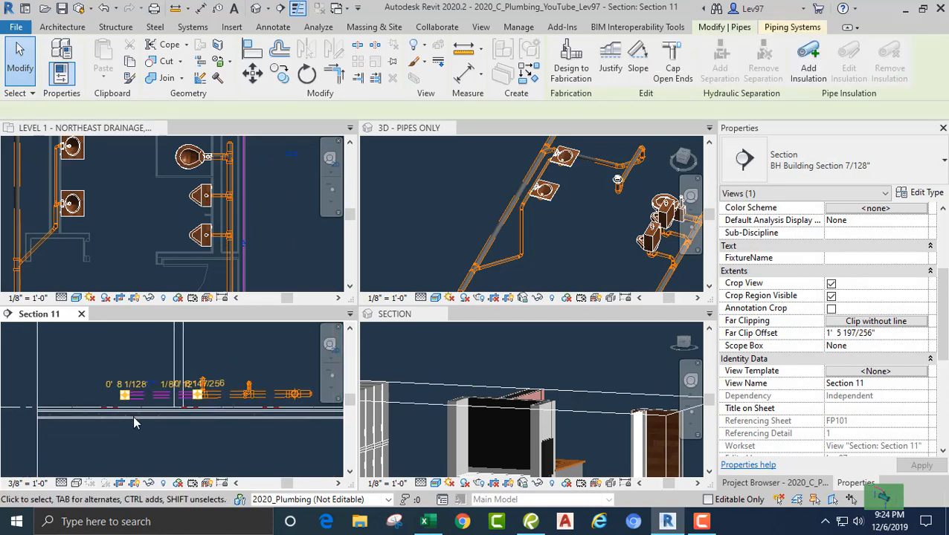
scroll(133, 407, "up", 3)
right_click(119, 388)
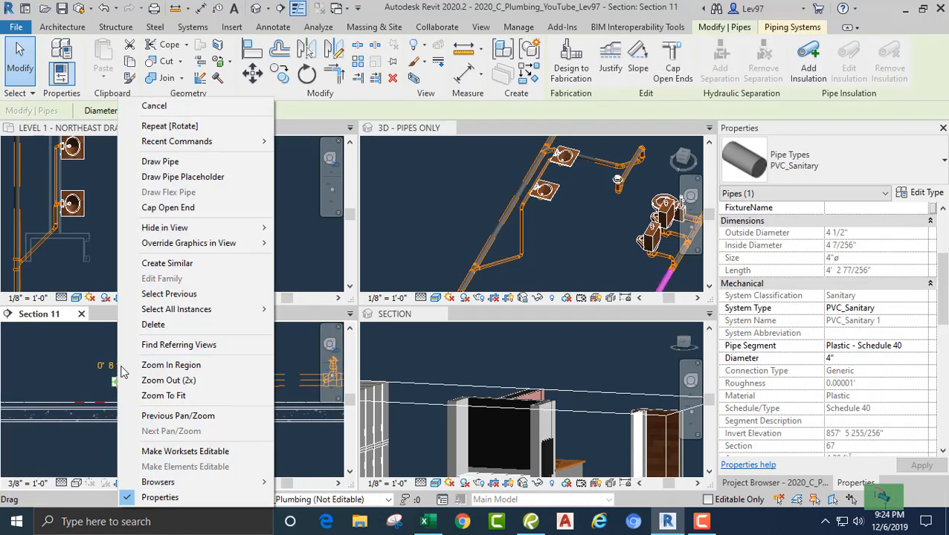
left_click(165, 162)
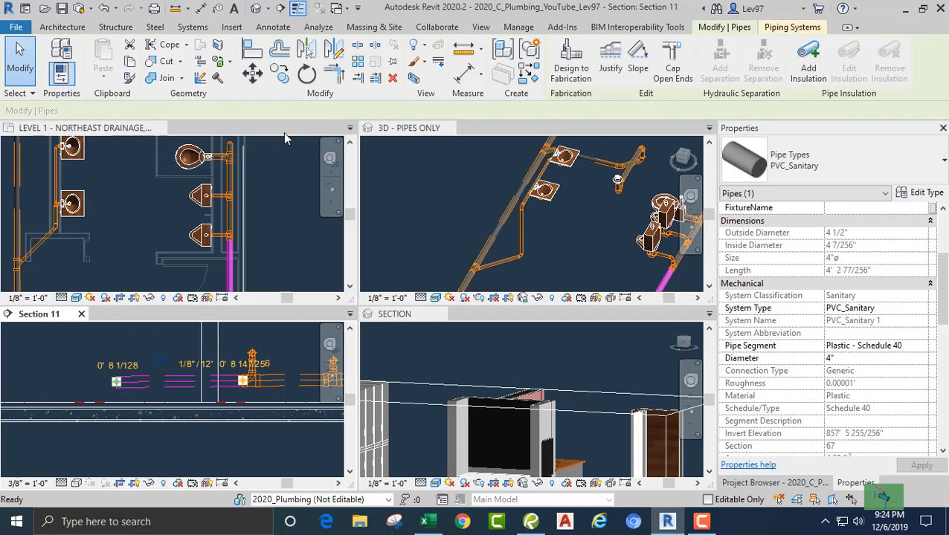
left_click(115, 451)
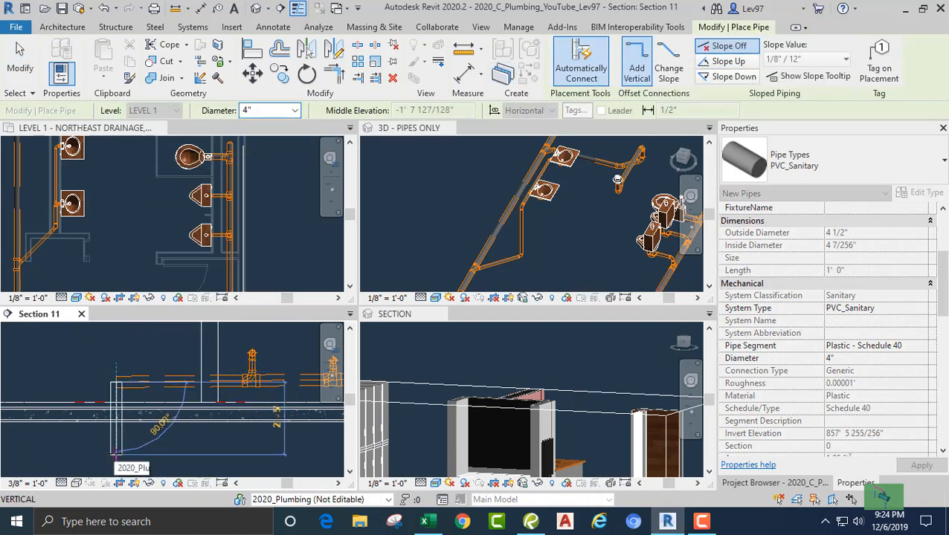
left_click(115, 451)
key("Escape")
key("Escape")
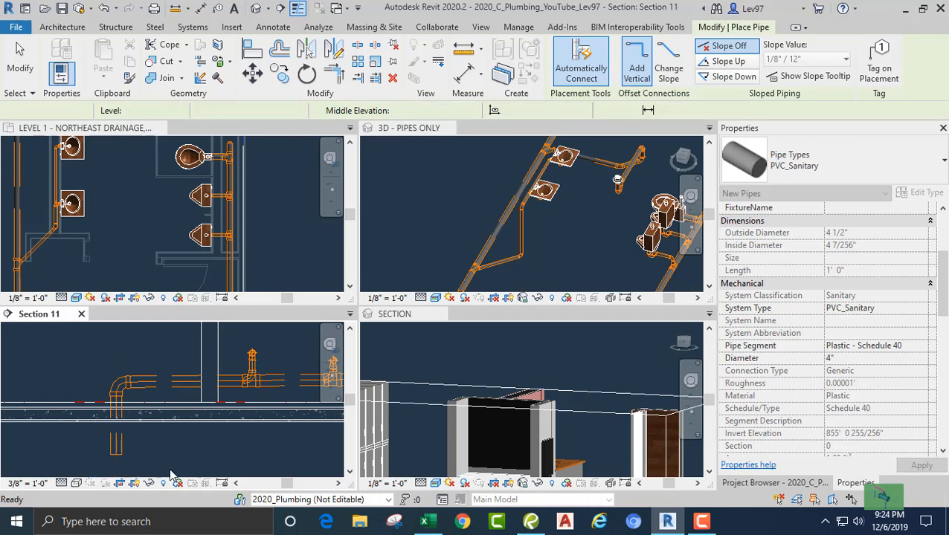
- Close the SECTION 3D view and examine the main's new vertical drop in the 3D - PIPES ONLY and Section 11 views
left_click(470, 332)
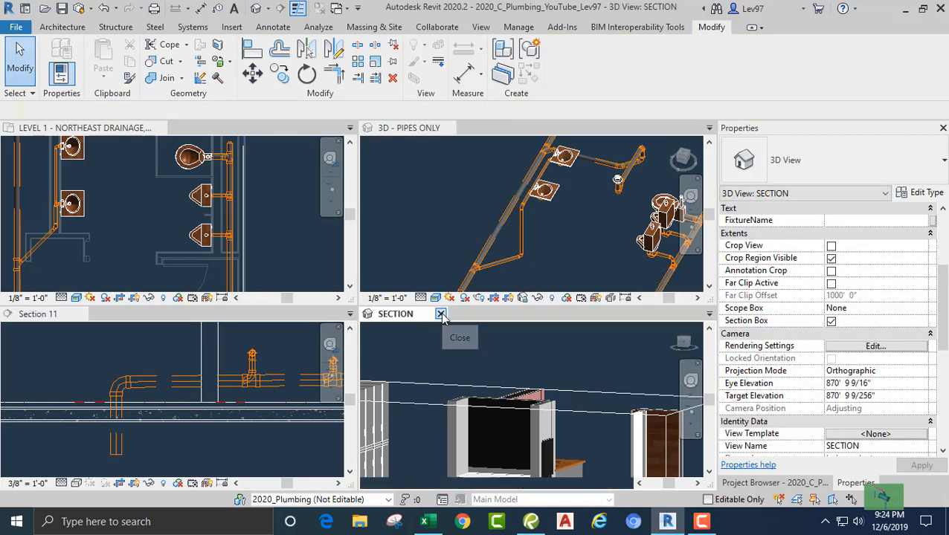
left_click(442, 315)
left_click(581, 306)
middle_click_drag(543, 300, 485, 300, "shift")
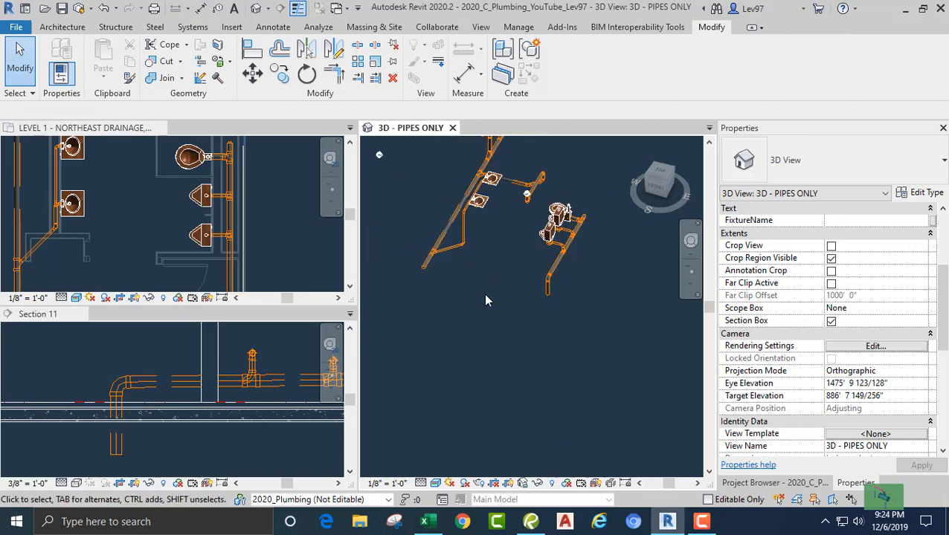
left_click(146, 344)
middle_click_drag(179, 358, 193, 353)
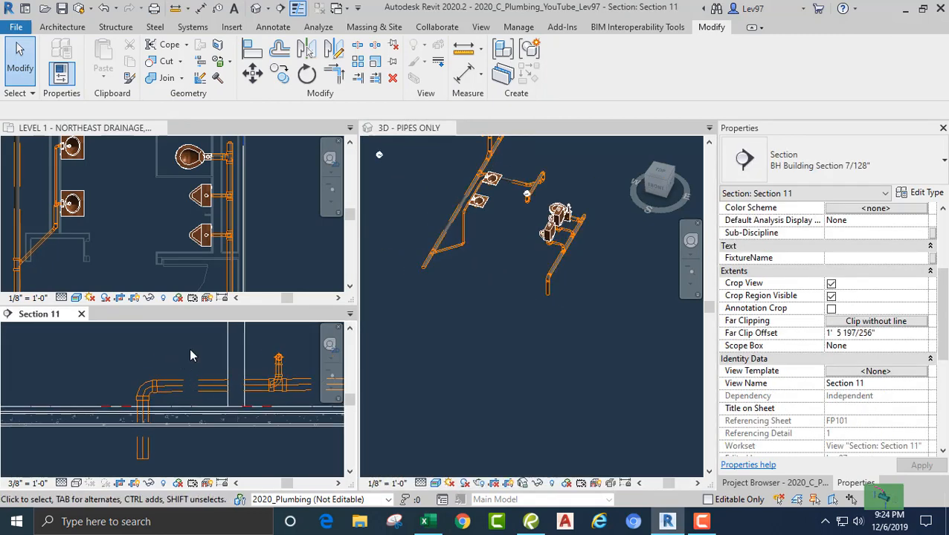
- Move the Section 11 line away from the wall outside the restroom and rotate it 90° in the floor plan
left_click(128, 236)
scroll(130, 213, "down", 2)
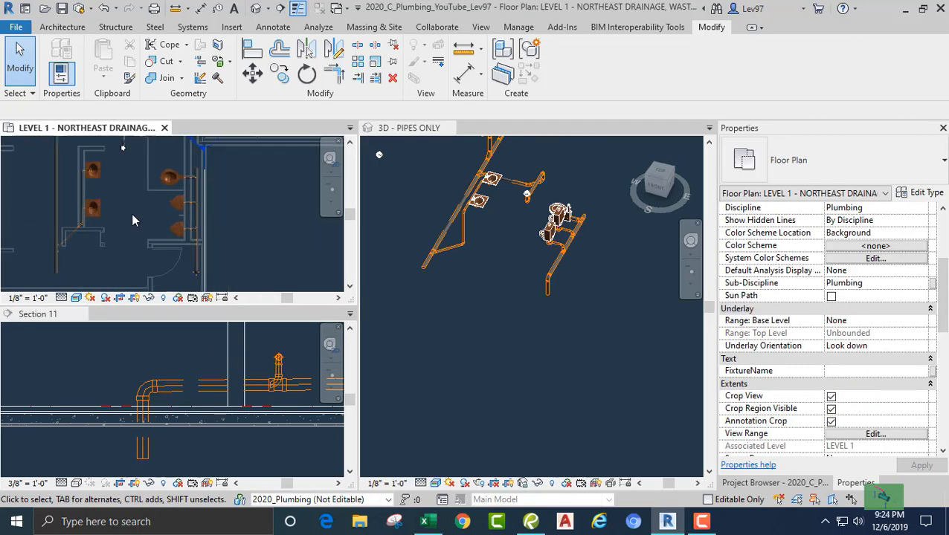
left_click(209, 235)
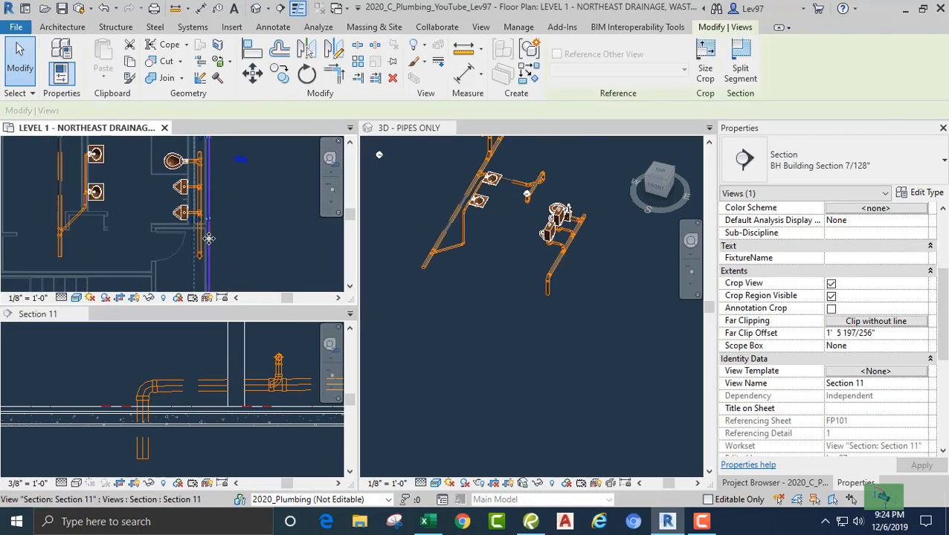
left_click_drag(208, 237, 240, 243)
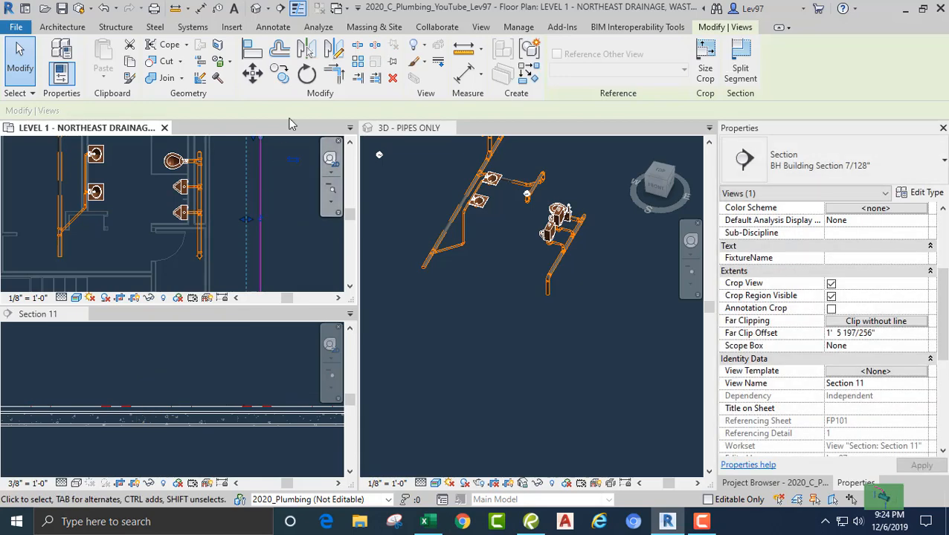
left_click(307, 74)
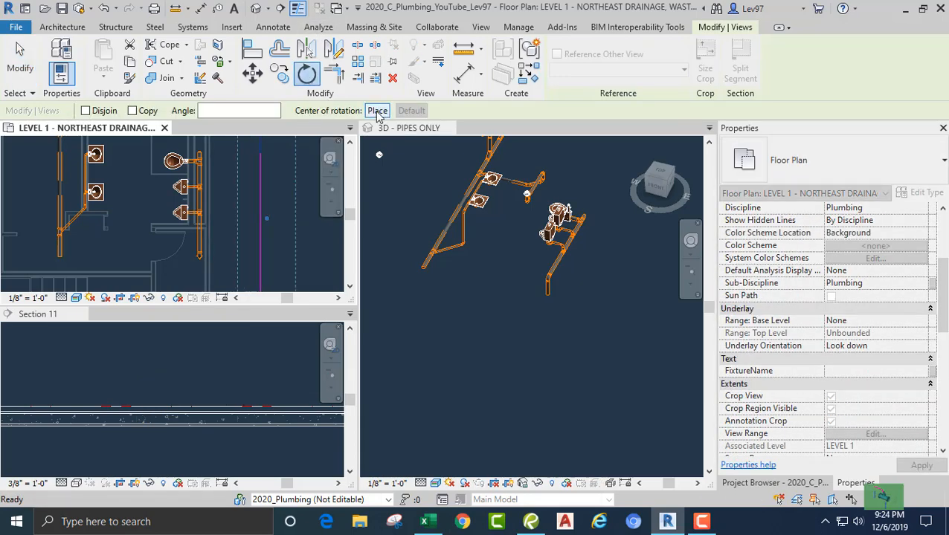
left_click(377, 111)
left_click(260, 236)
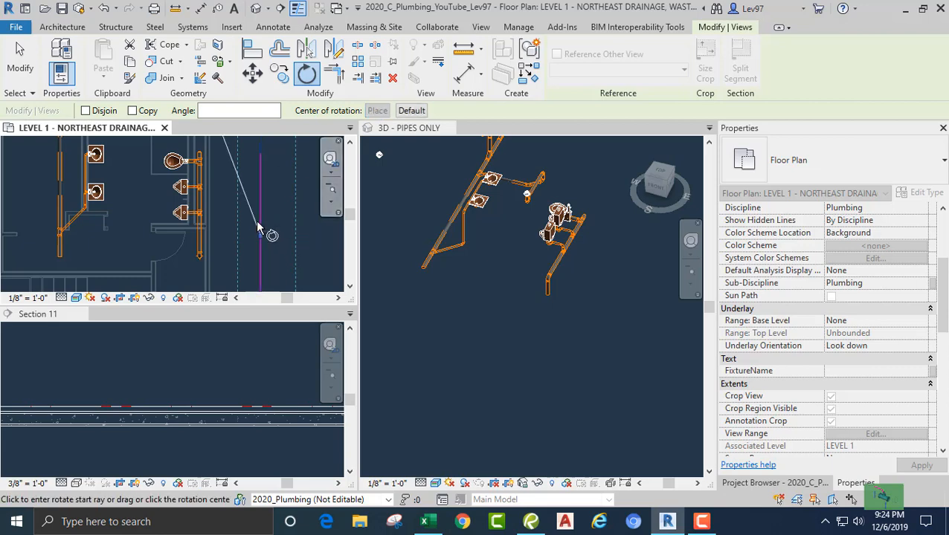
left_click(313, 234)
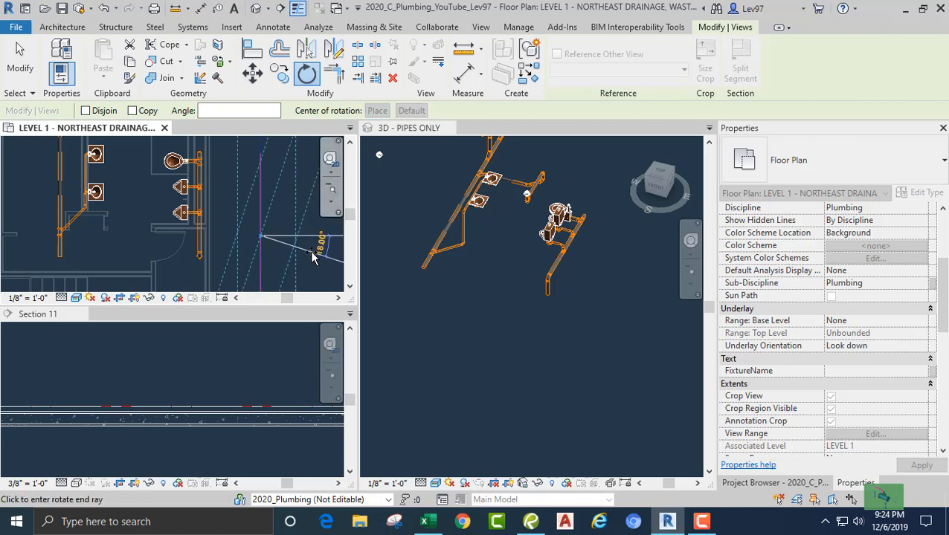
type("90")
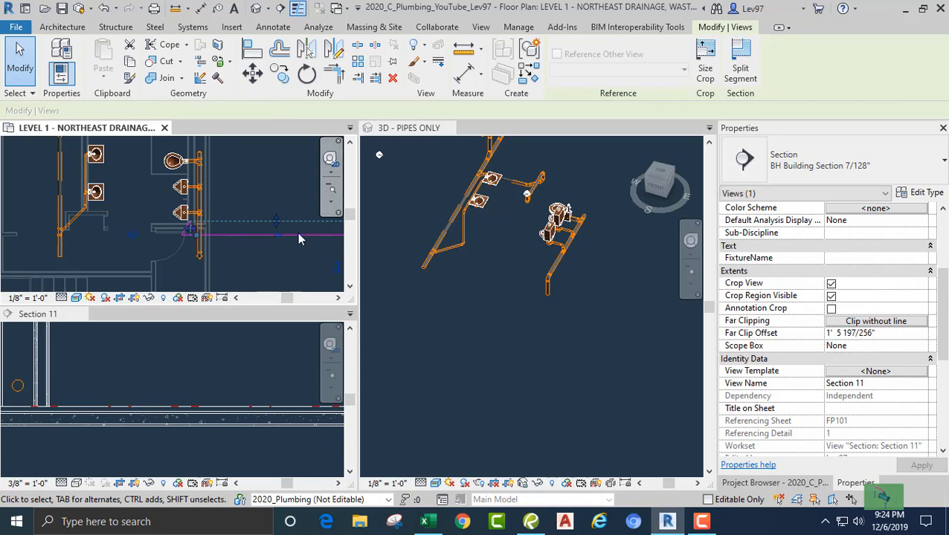
- Move the Section 11 line below the restroom, spanning lavatories and urinals, and extend its far clip offset to about 9' 4 3/4"
left_click_drag(298, 234, 174, 179)
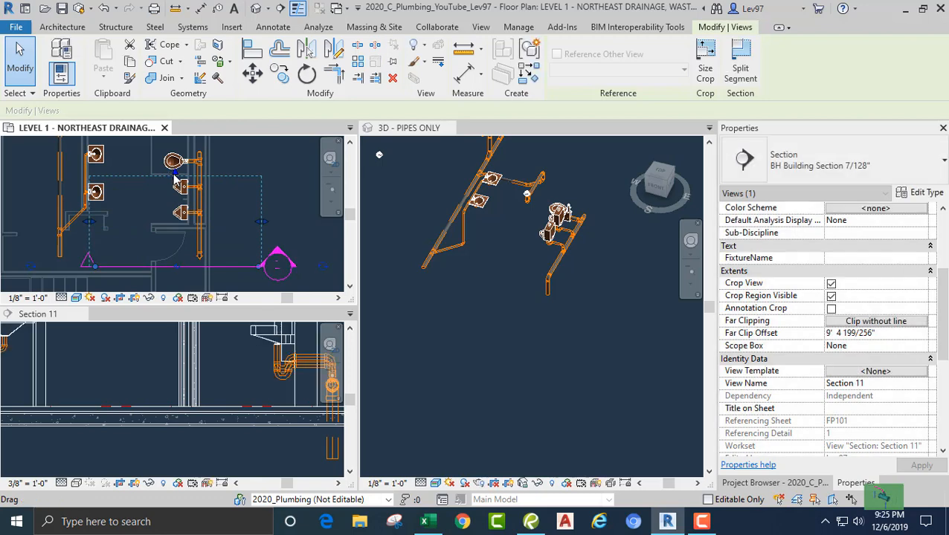
left_click(230, 218)
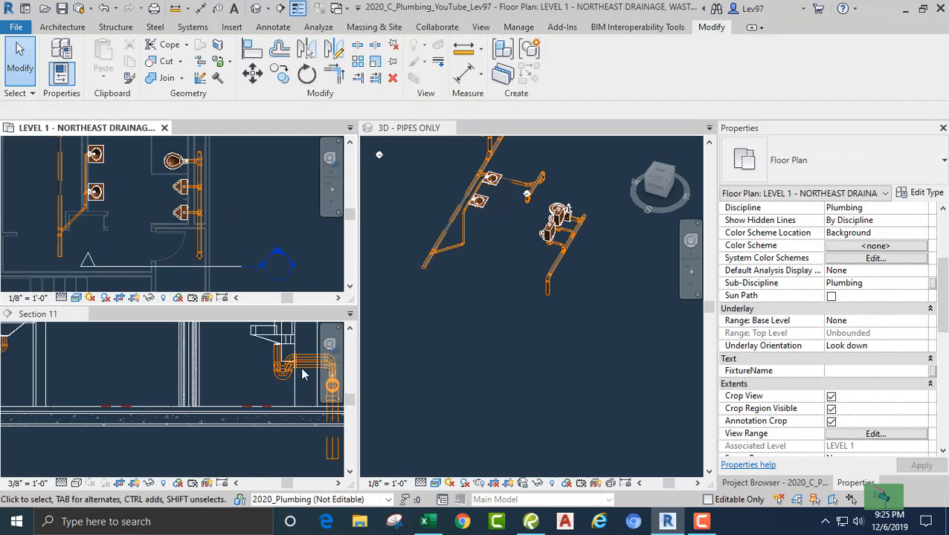
scroll(305, 376, "down", 3)
left_click(233, 386)
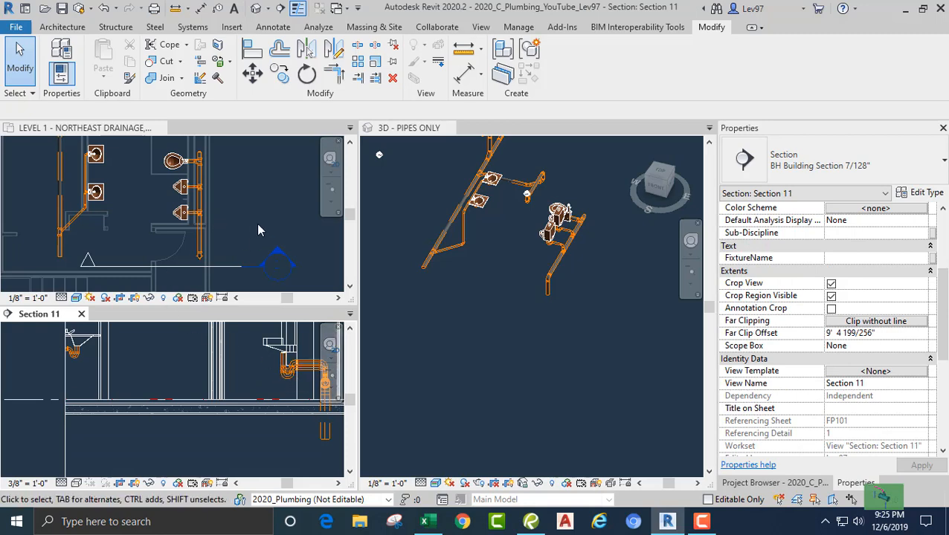
- Open the SECTION 3D view and orient it to Section 11
left_click(223, 278)
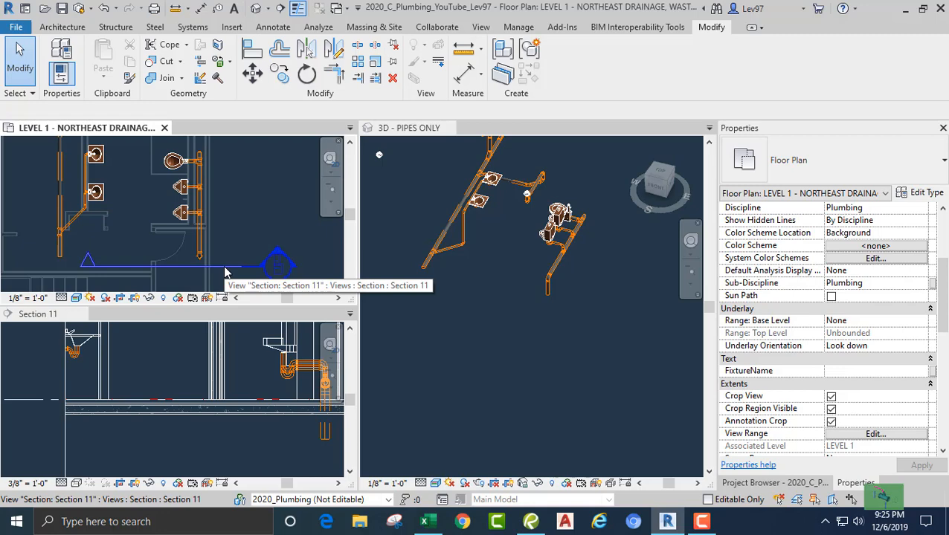
left_click(811, 484)
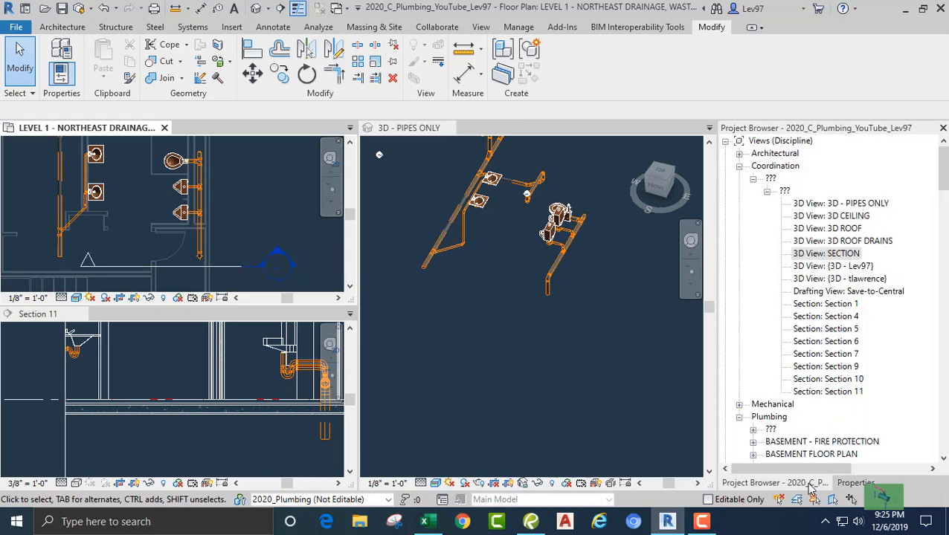
double_click(844, 256)
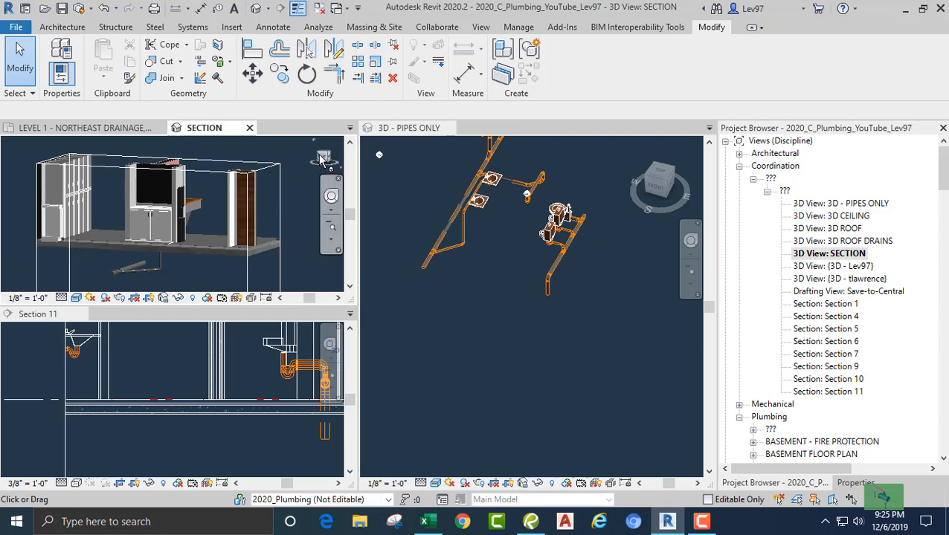
right_click(322, 160)
mouse_move(368, 331)
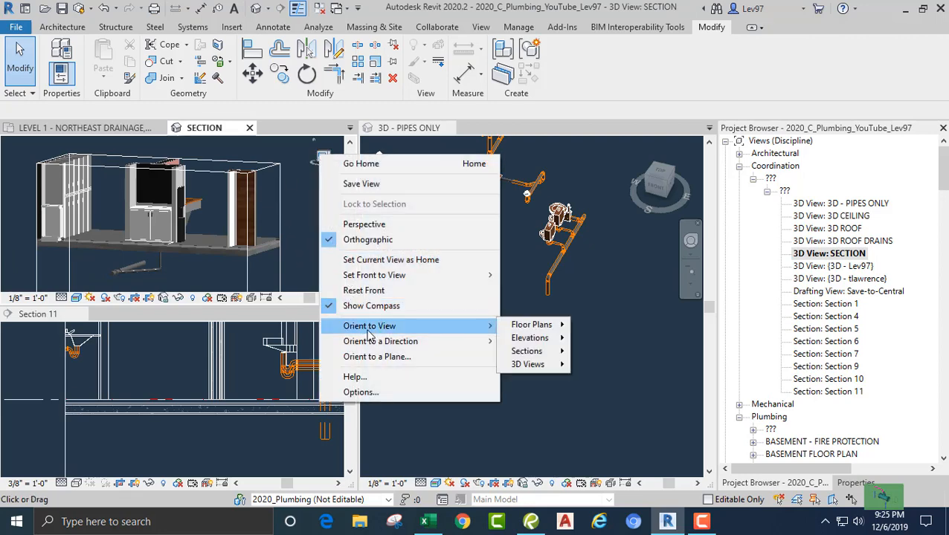
mouse_move(532, 351)
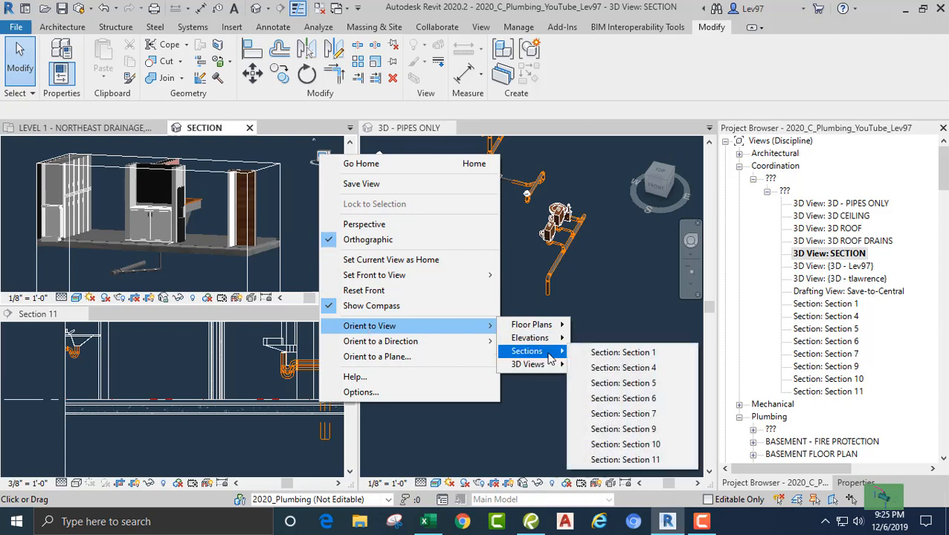
left_click(628, 460)
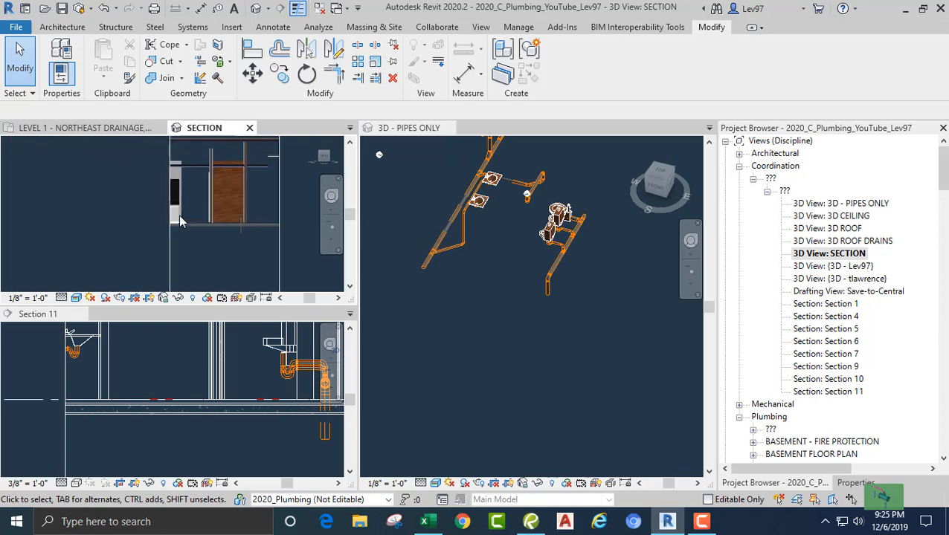
- Tile the open views and frame the clipped restroom model in the SECTION 3D view
left_click(410, 324)
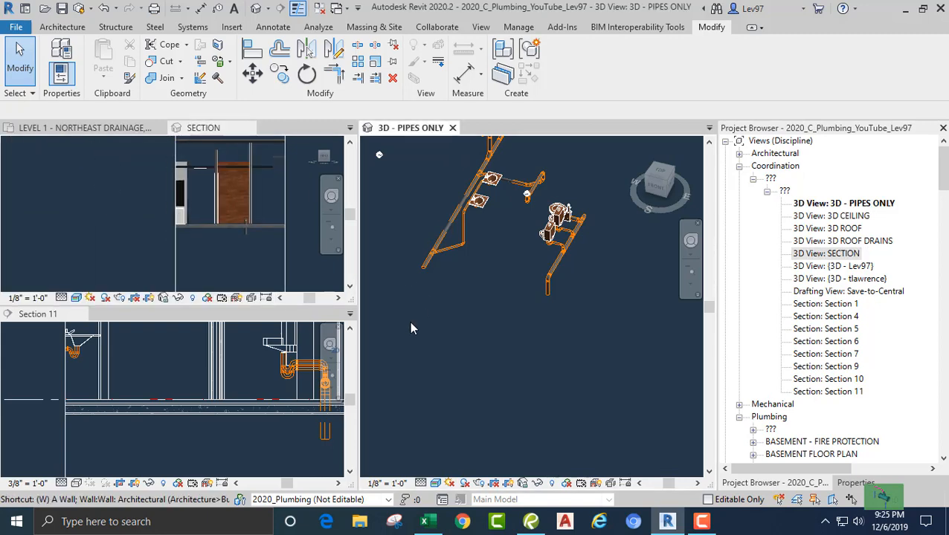
key("w")
key("t")
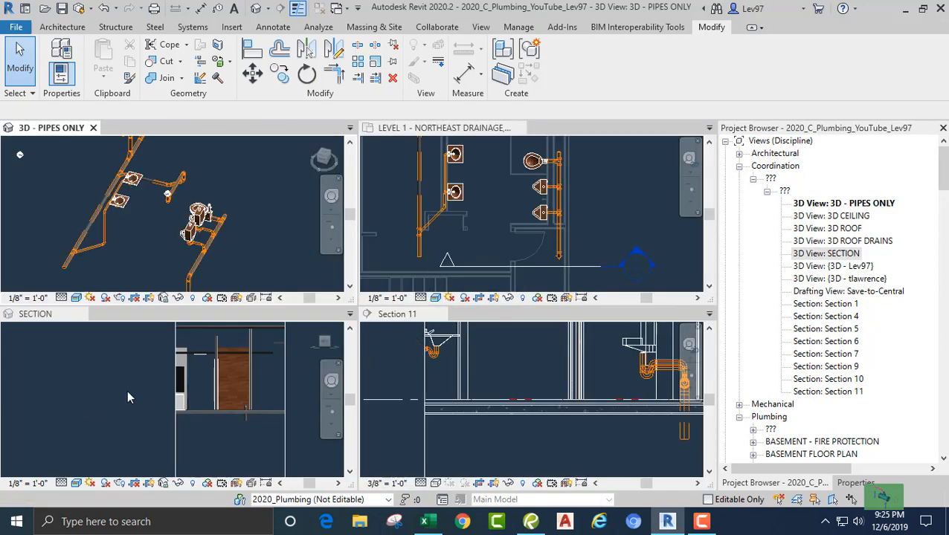
left_click(128, 392)
scroll(249, 372, "up", 2)
middle_click_drag(273, 422, 215, 381)
scroll(217, 381, "down", 2)
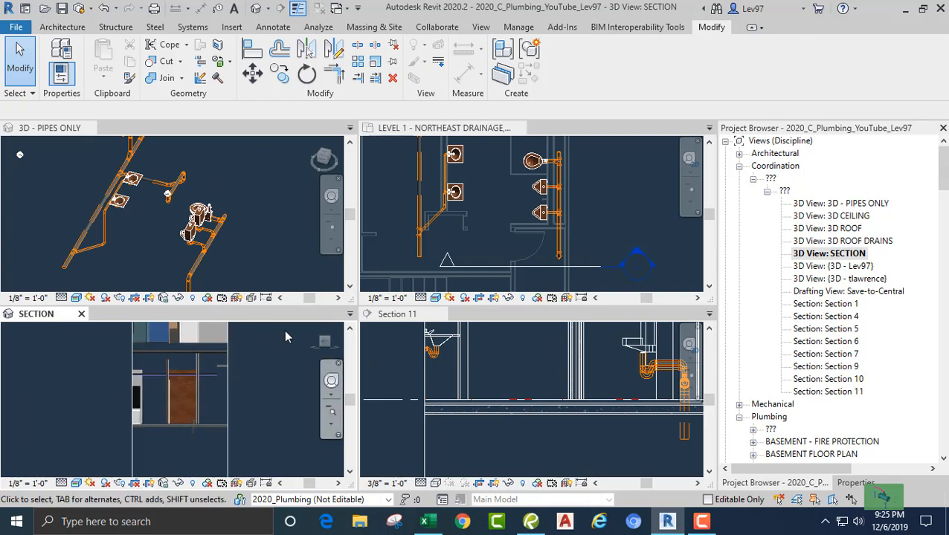
- Examine the urinal main and its drop through the floor in the clipped SECTION 3D view from an isometric angle
left_click(319, 334)
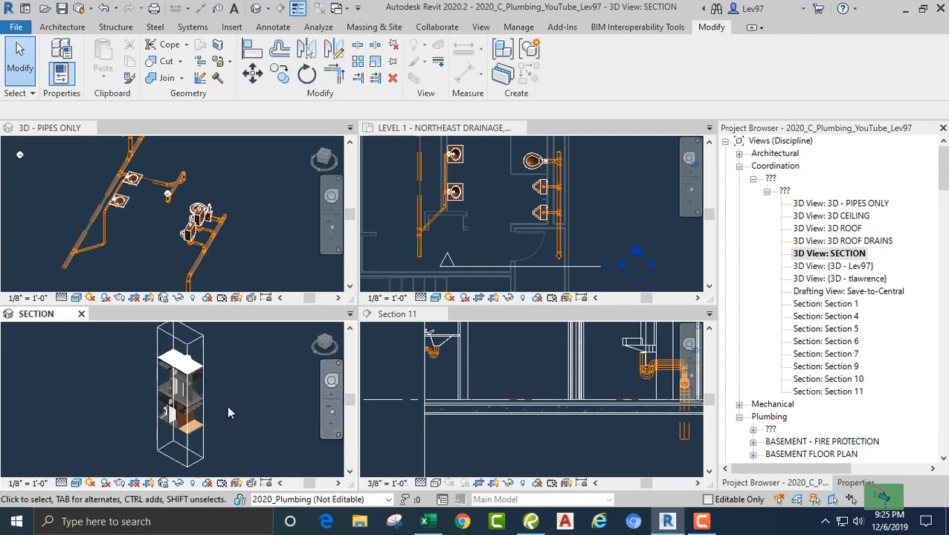
scroll(198, 421, "up", 5)
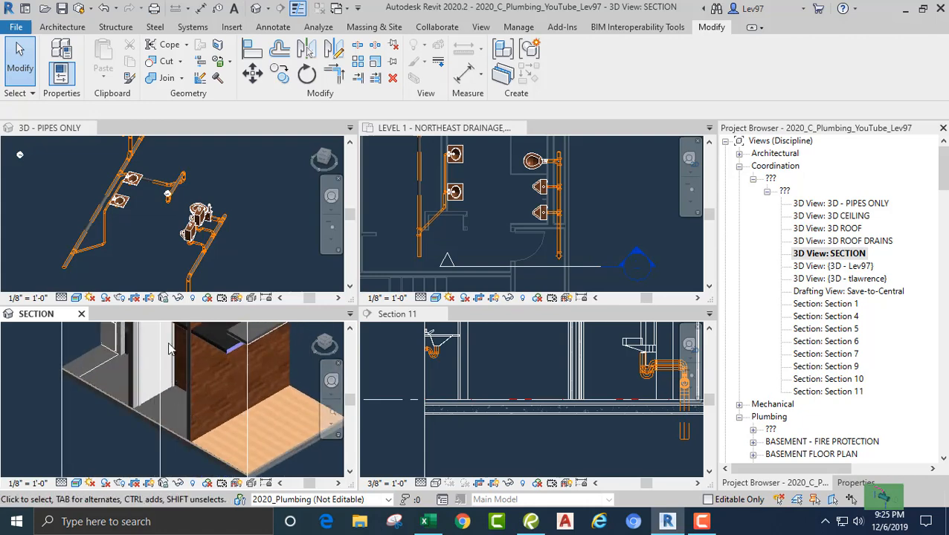
left_click(147, 255)
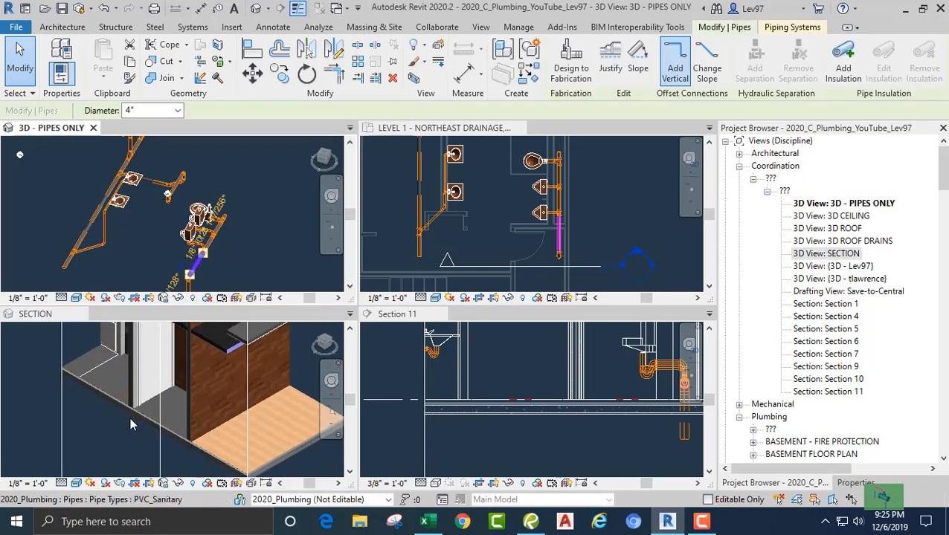
left_click(102, 430)
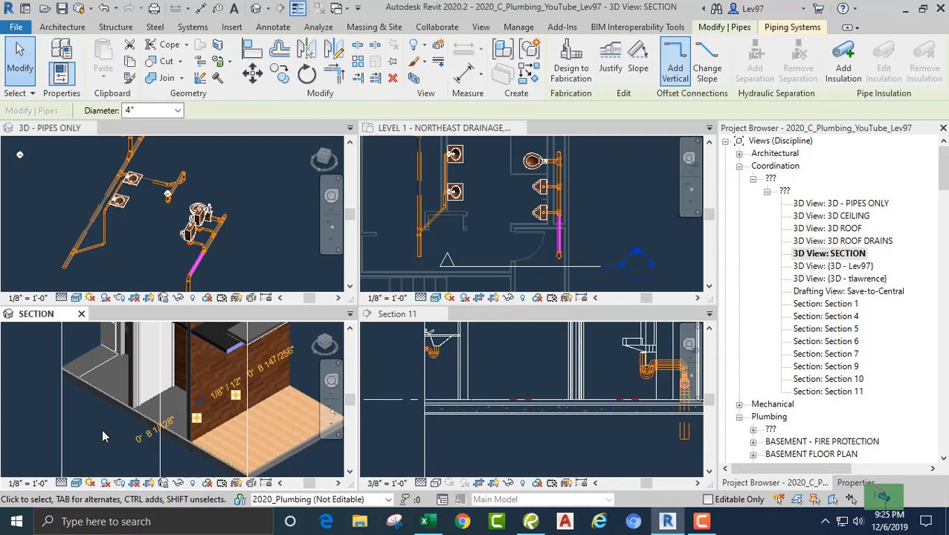
middle_click_drag(102, 429, 161, 409, "shift")
scroll(225, 432, "up", 4)
left_click(161, 410)
scroll(161, 409, "up", 1)
scroll(170, 413, "down", 2)
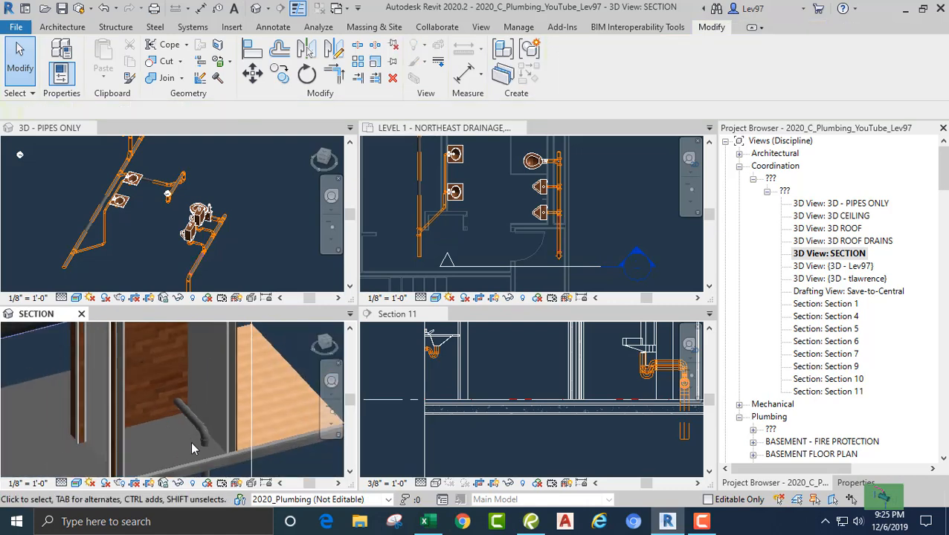
- Move the main's vertical 4" drop pipe closer to the last urinal, in line with the restroom wall
left_click(240, 256)
left_click(502, 249)
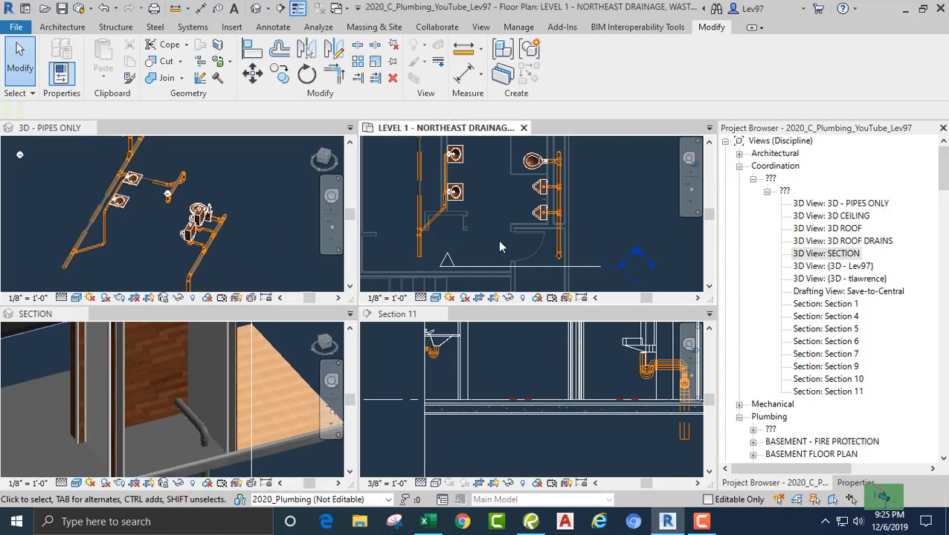
left_click(567, 461)
left_click(687, 439)
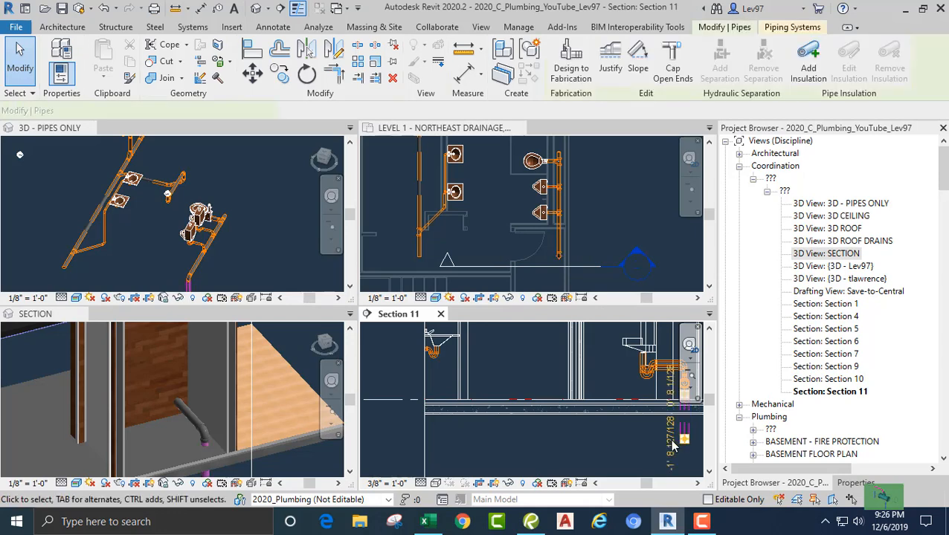
left_click(505, 242)
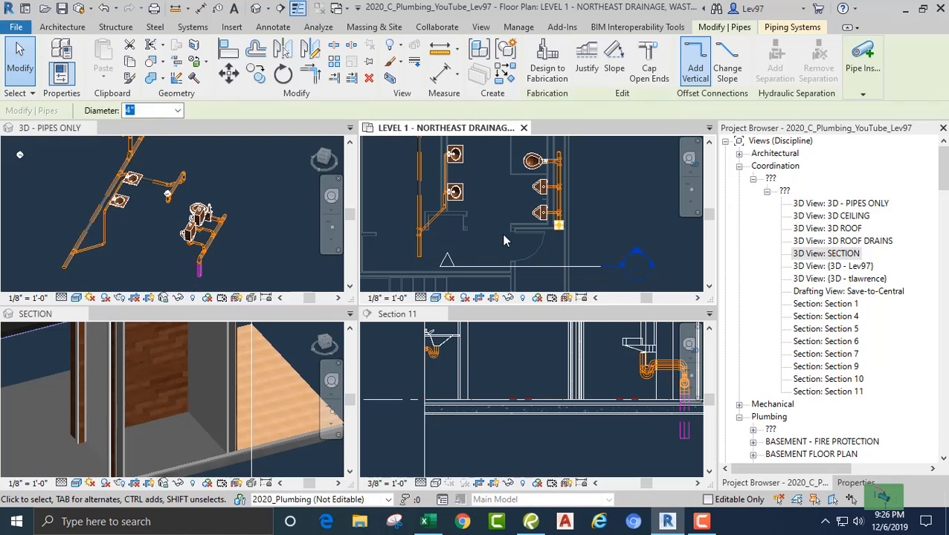
key("Escape")
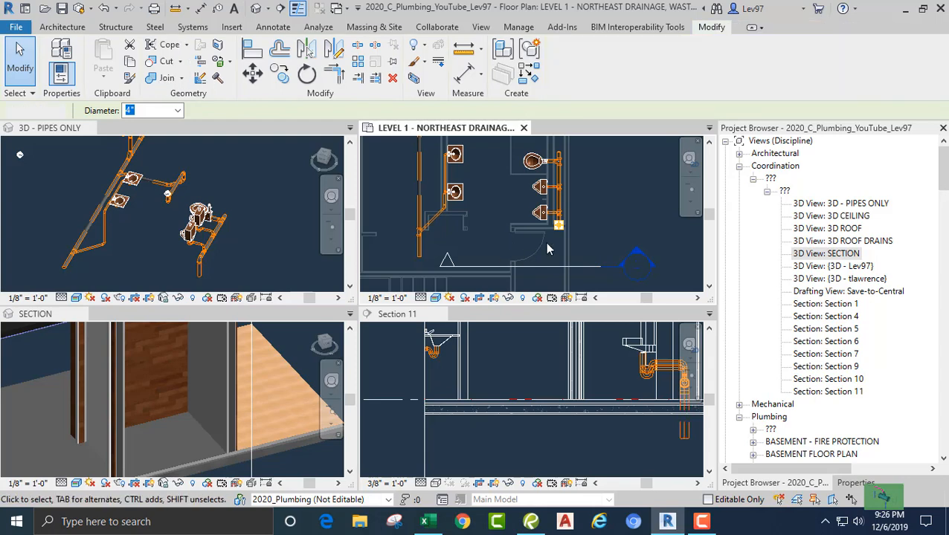
middle_click_drag(499, 250, 489, 252)
scroll(490, 251, "up", 5)
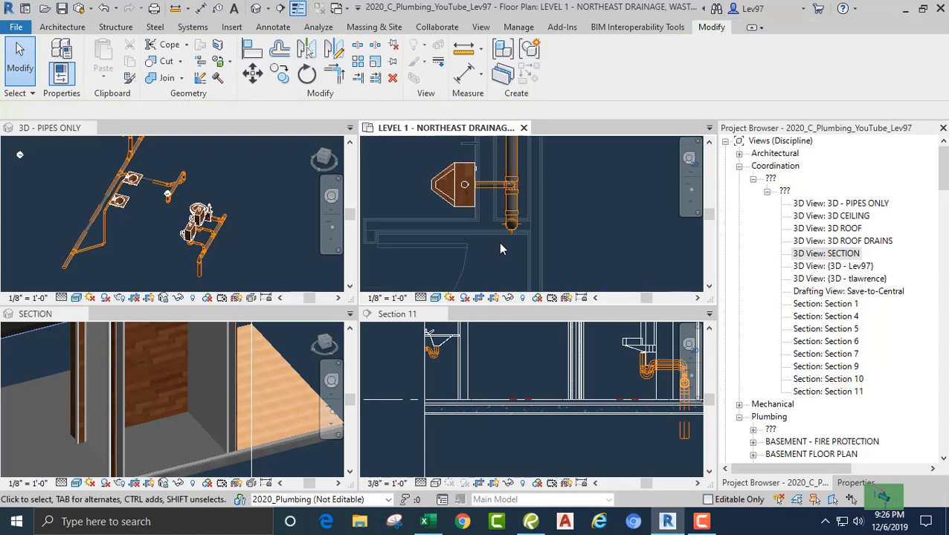
- Frame the restroom piping in the 3D - PIPES ONLY view and close the SECTION 3D view
left_click(249, 241)
scroll(250, 241, "down", 3)
scroll(248, 236, "up", 2)
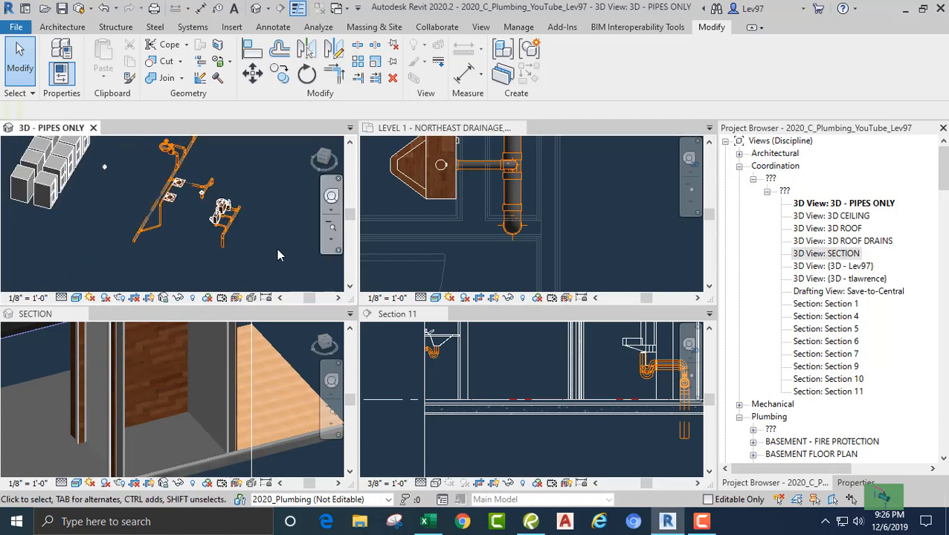
left_click(82, 315)
left_click(498, 256)
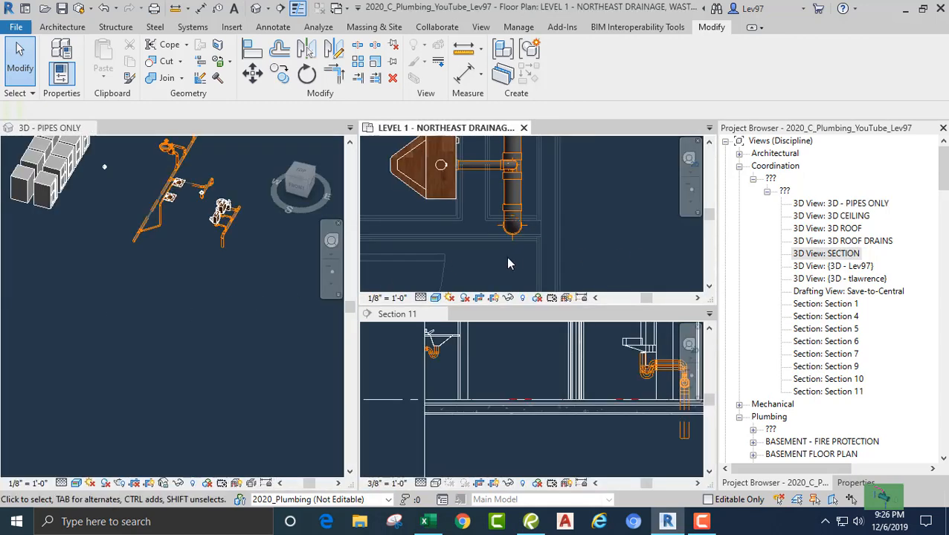
scroll(496, 264, "down", 5)
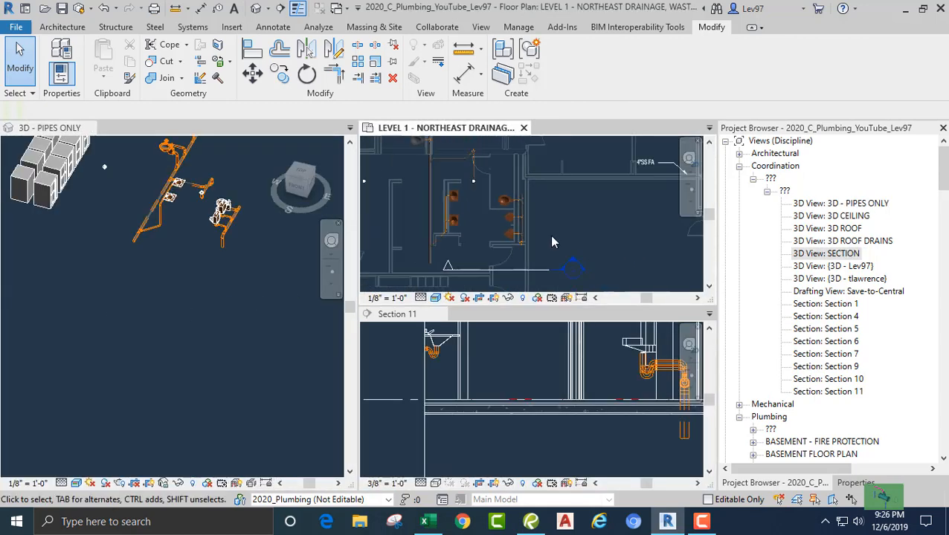
scroll(555, 237, "up", 2)
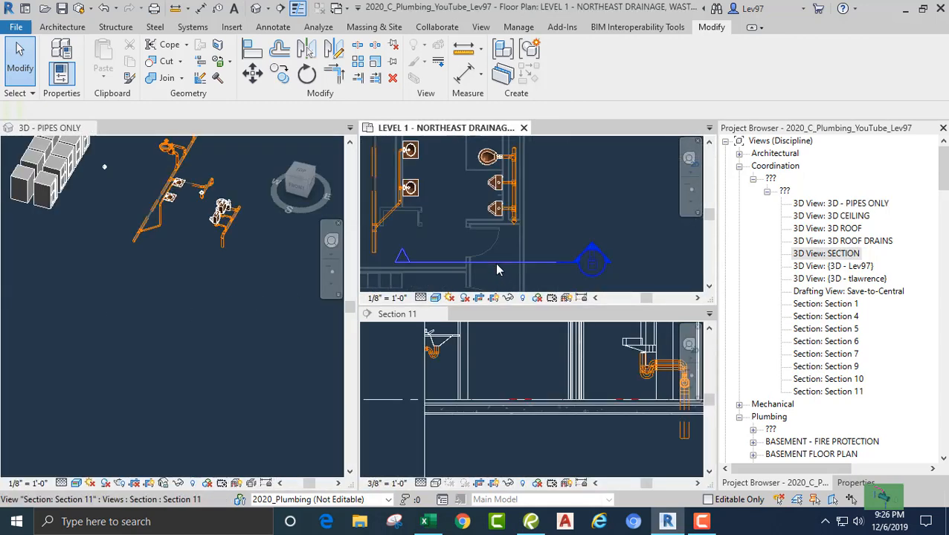
left_click(494, 263)
left_click(107, 330)
scroll(223, 258, "up", 4)
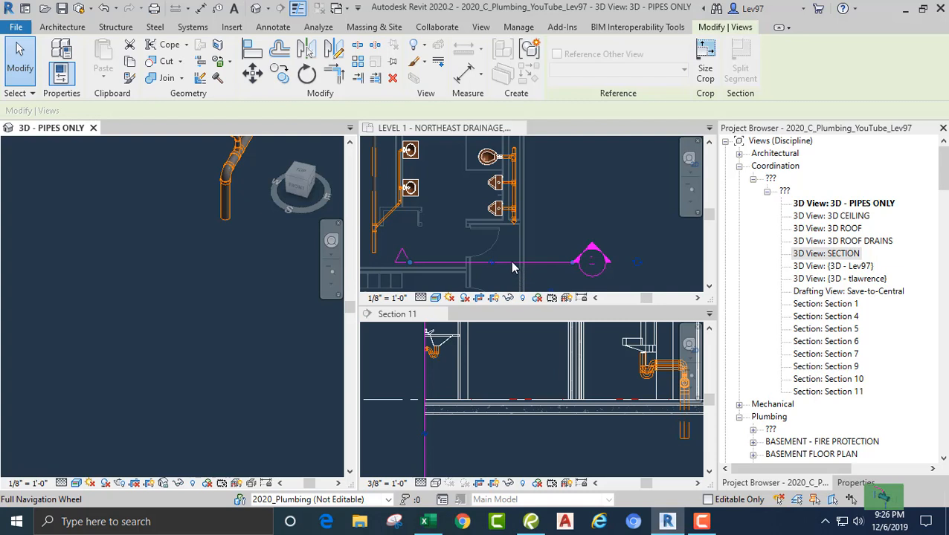
left_click(311, 76)
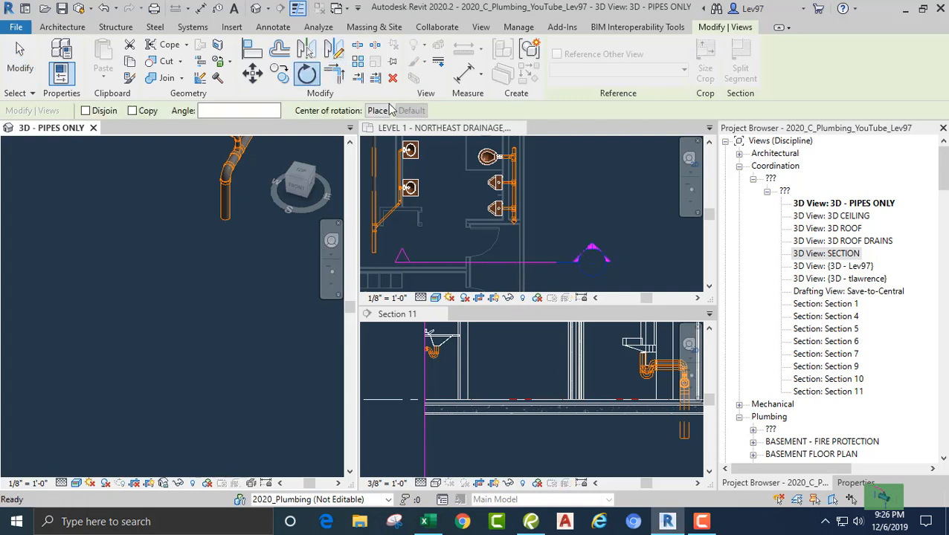
left_click(375, 111)
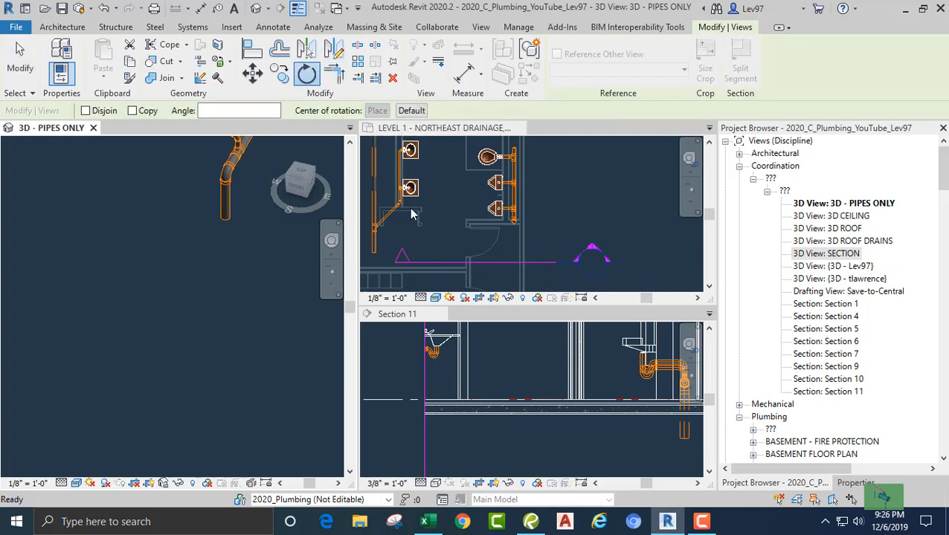
key("Escape")
key("Escape")
- Rotate the Section 11 line 90° in the floor plan and move it just outside the wall behind the urinals, looking toward them
left_click(525, 273)
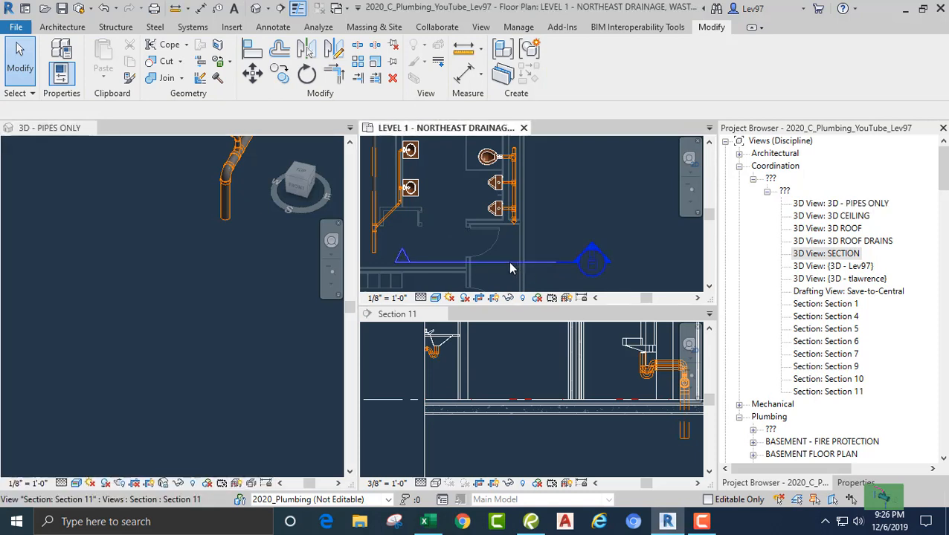
left_click(511, 263)
left_click(305, 82)
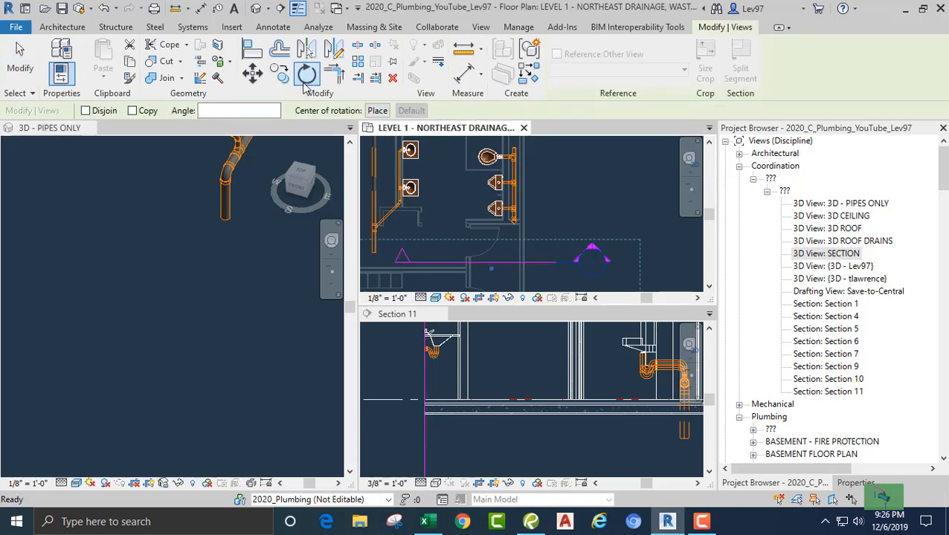
left_click(378, 111)
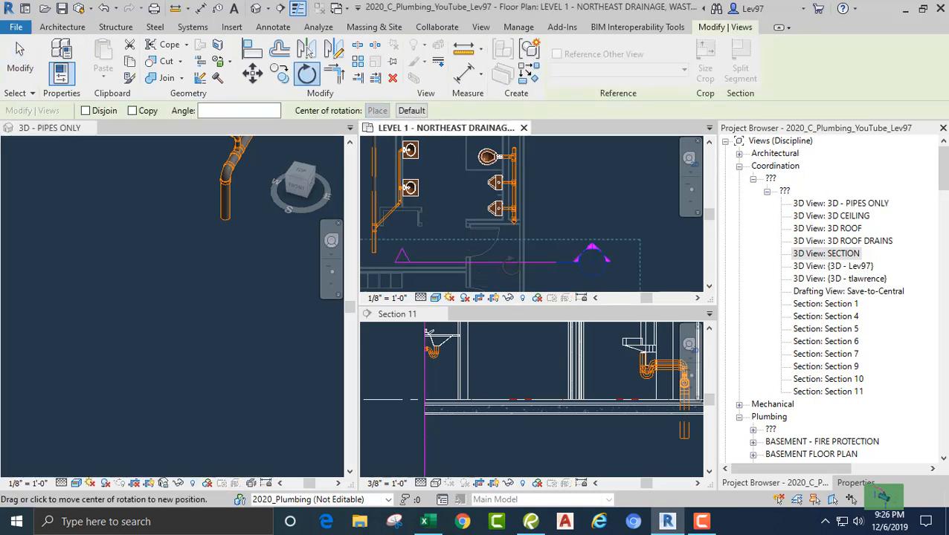
left_click(511, 265)
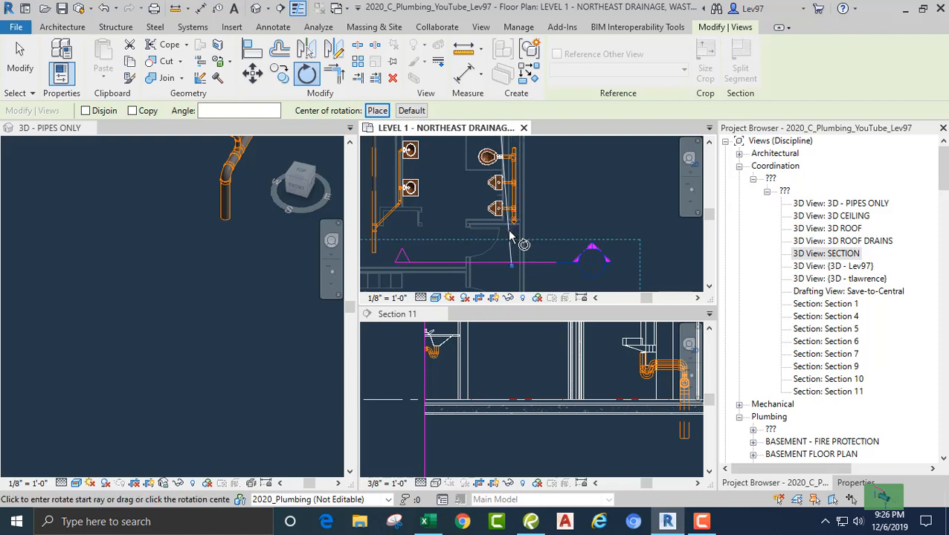
left_click(633, 275)
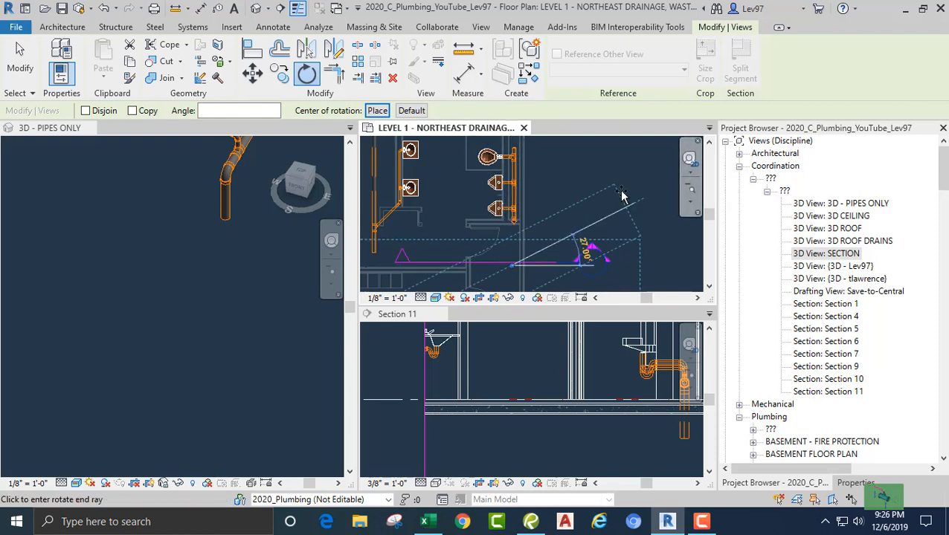
type("90")
key("Return")
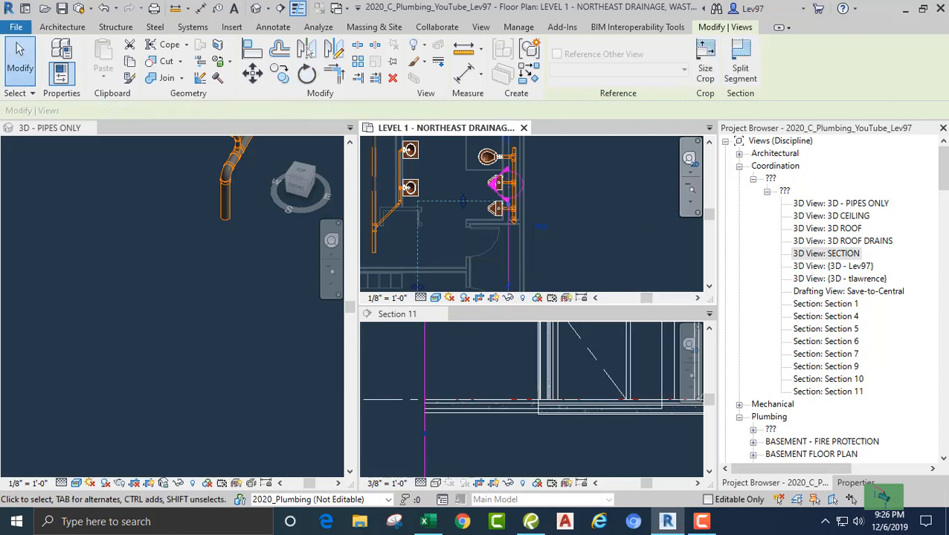
left_click_drag(519, 237, 540, 174)
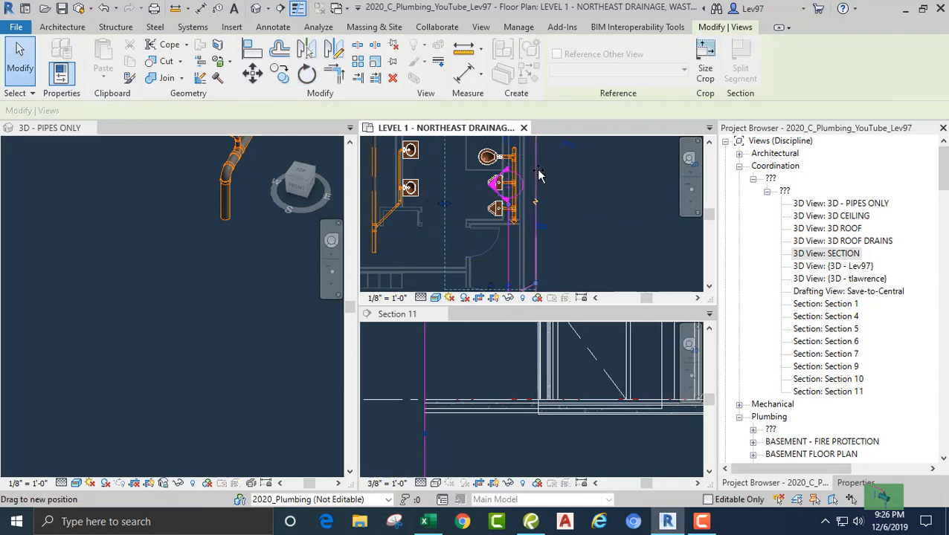
left_click_drag(449, 206, 449, 206)
- Draw a 4" pipe from the open bottom end of the drop, sloping down 1/8" / 12", straight past the restroom and its doorway
left_click(559, 434)
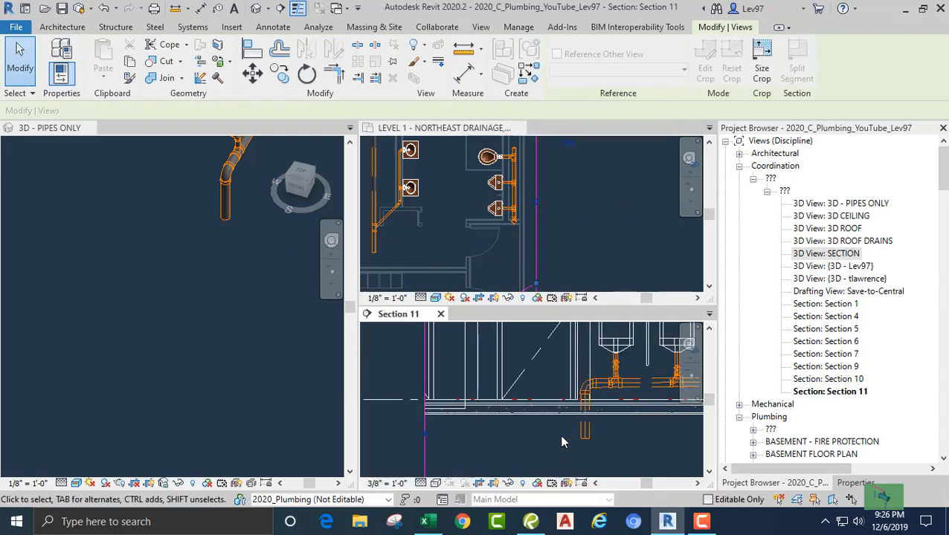
middle_click_drag(559, 435, 505, 431)
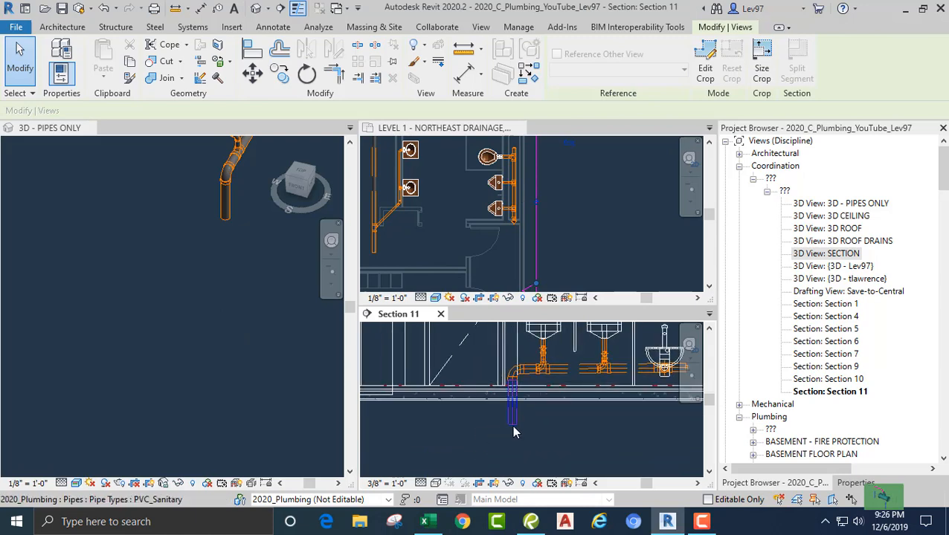
left_click(512, 428)
right_click(512, 427)
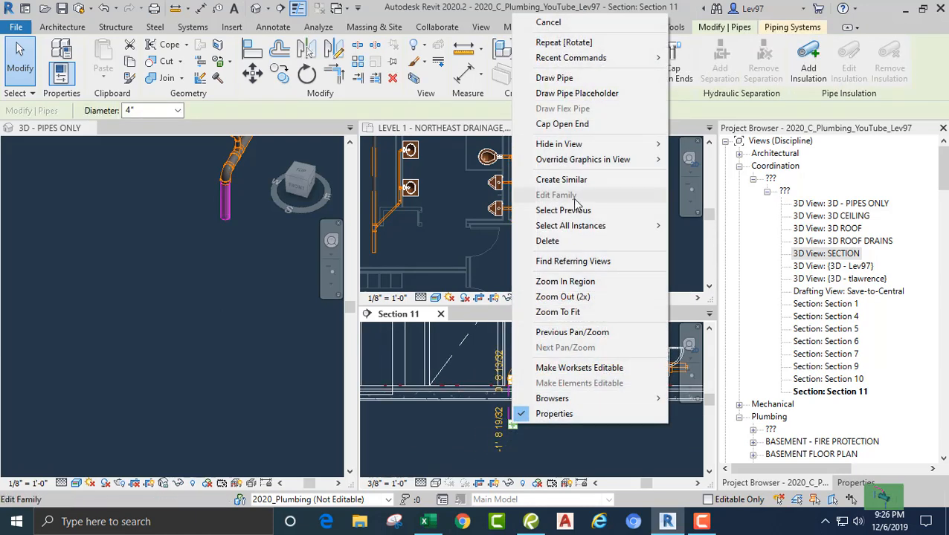
left_click(565, 79)
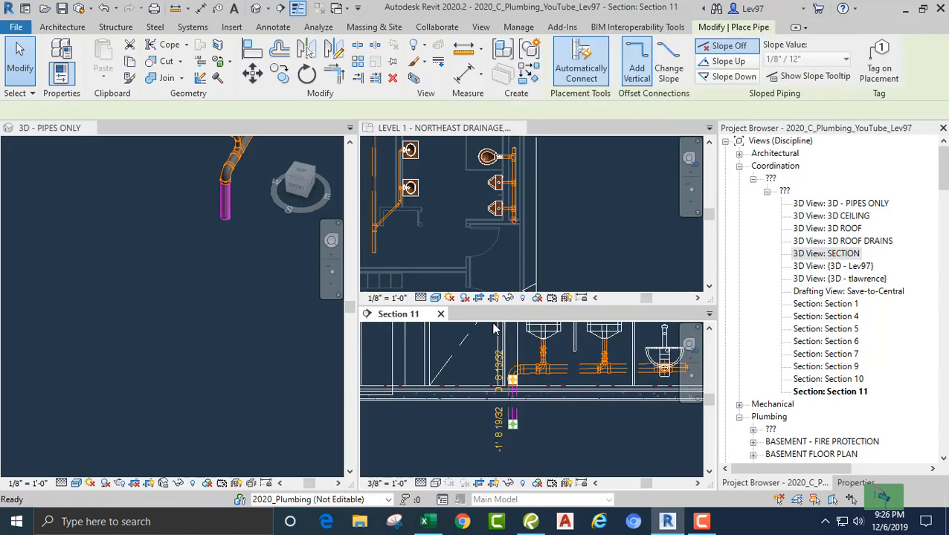
left_click(491, 251)
middle_click_drag(504, 229, 445, 251)
scroll(446, 250, "up", 4)
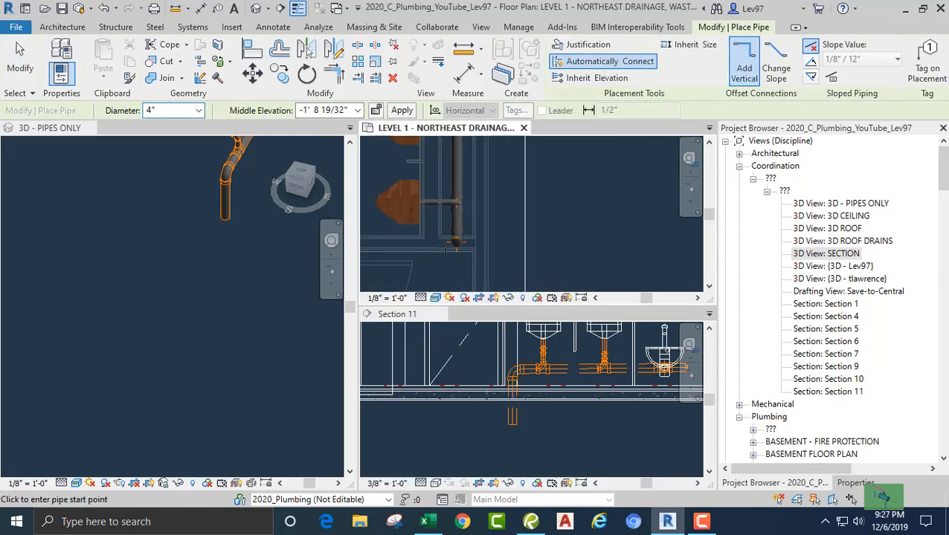
scroll(450, 243, "up", 2)
left_click(462, 239)
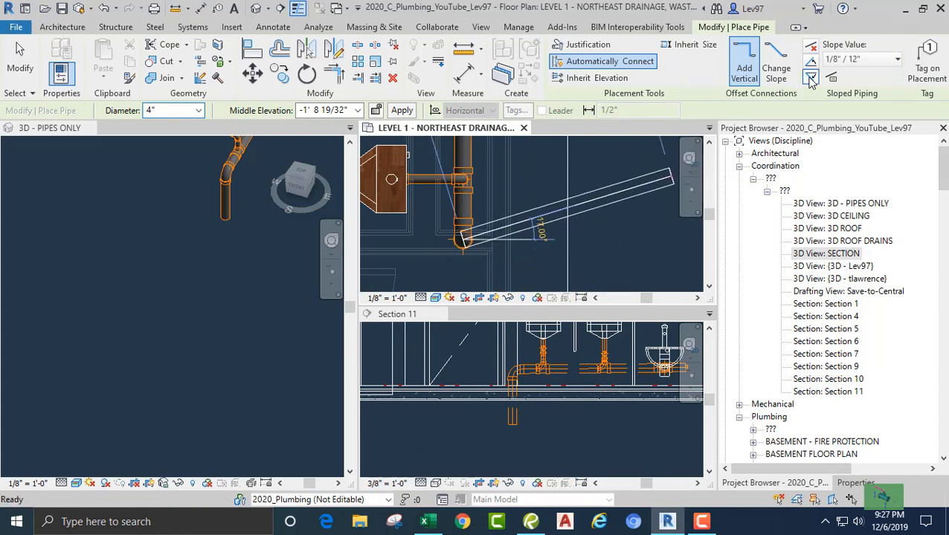
middle_click_drag(455, 194, 478, 148)
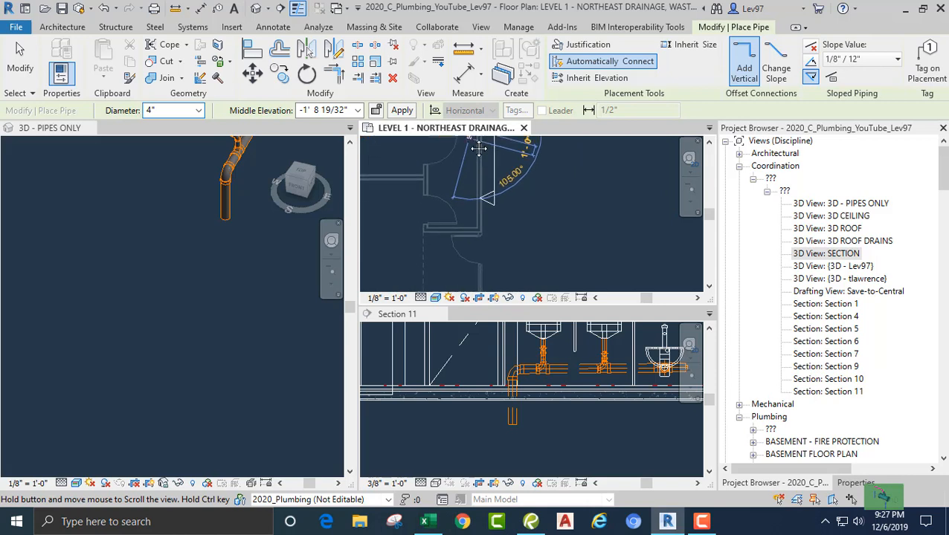
left_click(470, 254)
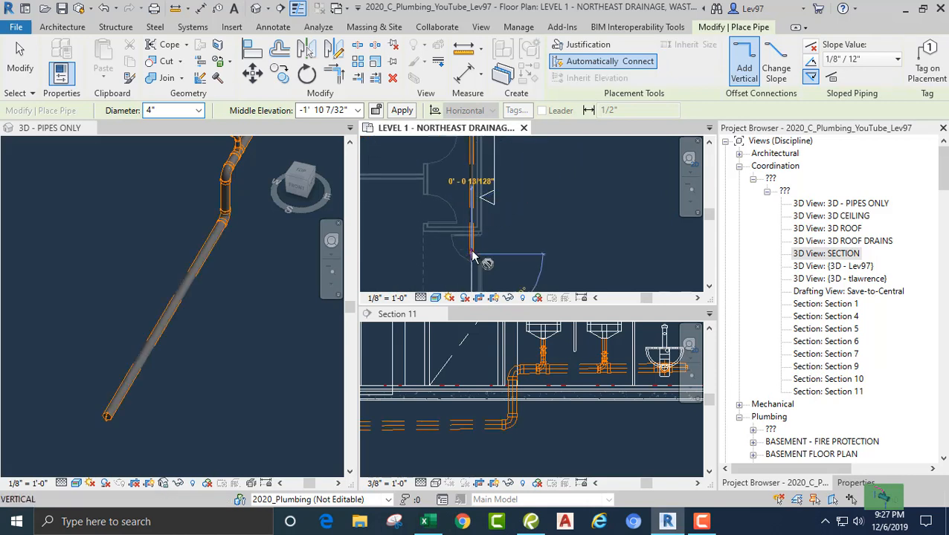
key("Escape")
key("Escape")
- Bring the restroom and the new underfloor pipe into the floor plan's frame and close the 3D - PIPES ONLY view
scroll(449, 213, "down", 2)
middle_click_drag(455, 220, 489, 259)
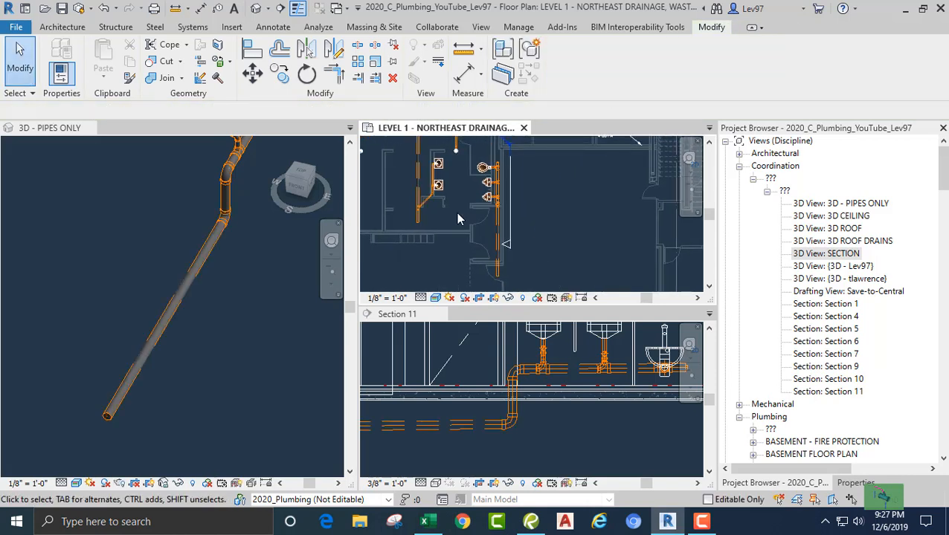
left_click(88, 130)
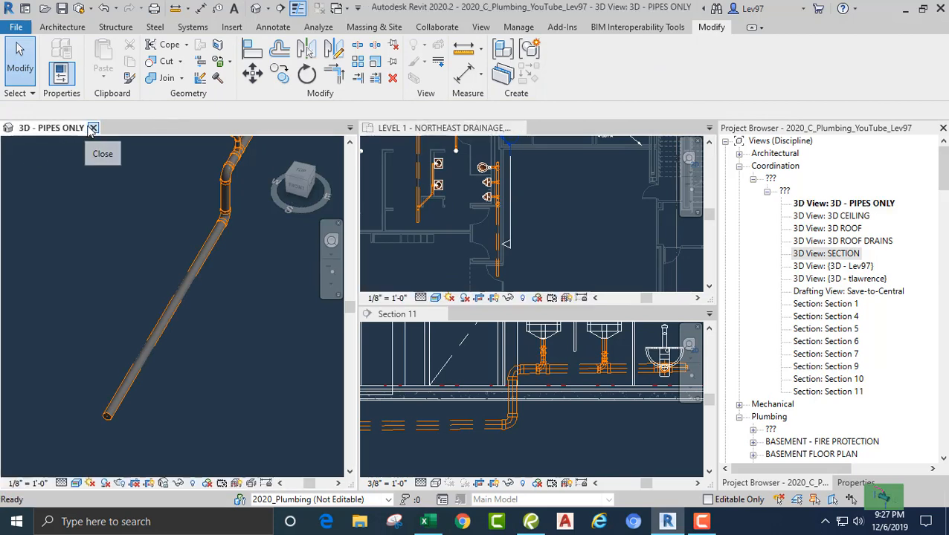
left_click(93, 127)
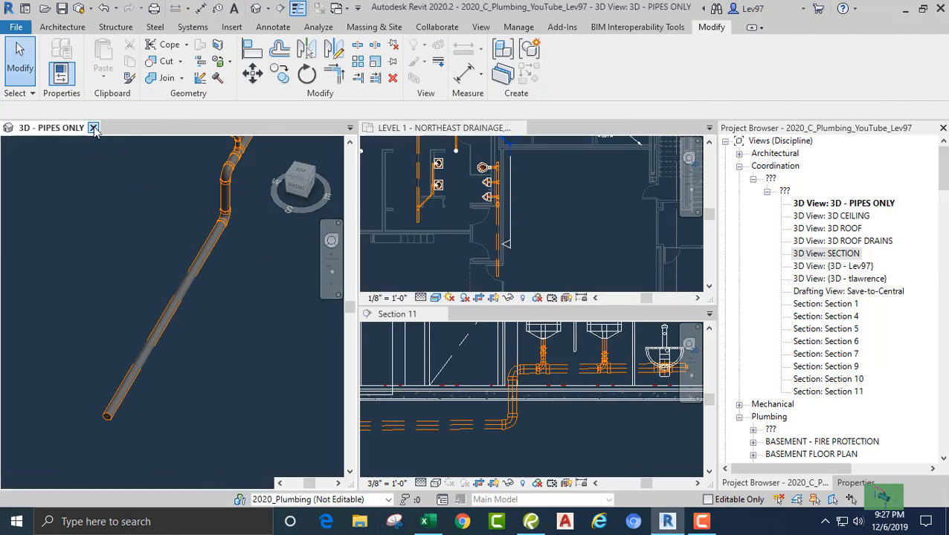
- Tile the Level 1 floor plan and Section 11 views side by side
scroll(217, 210, "down", 5)
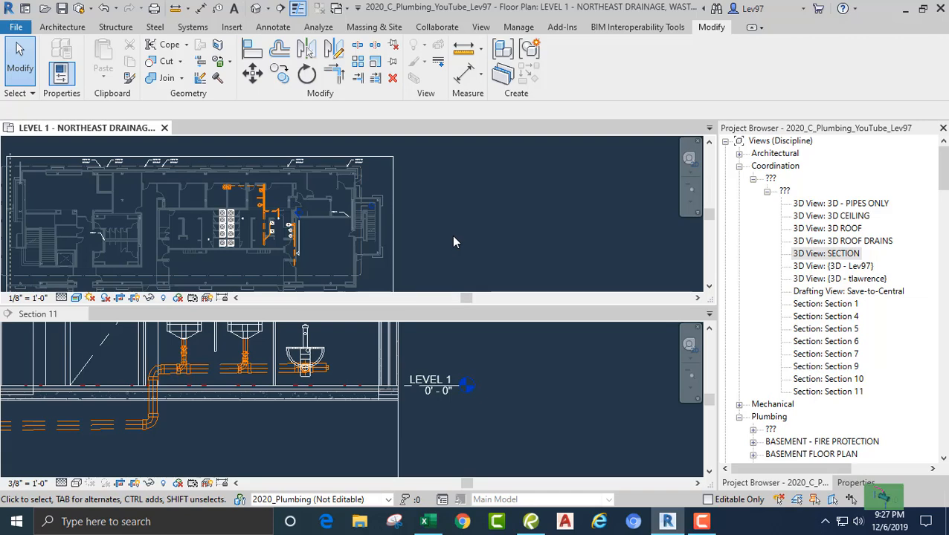
key("w")
key("t")
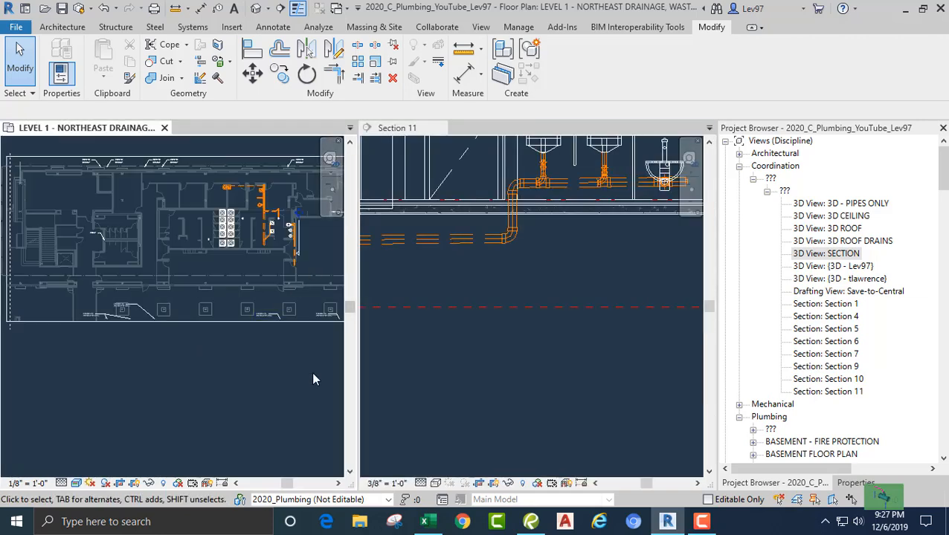
- Examine the restroom in the floor plan, comparing the water closet and urinal piping with the lavatories' diagonal connection to the main
middle_click_drag(291, 346, 246, 397)
scroll(213, 299, "up", 5)
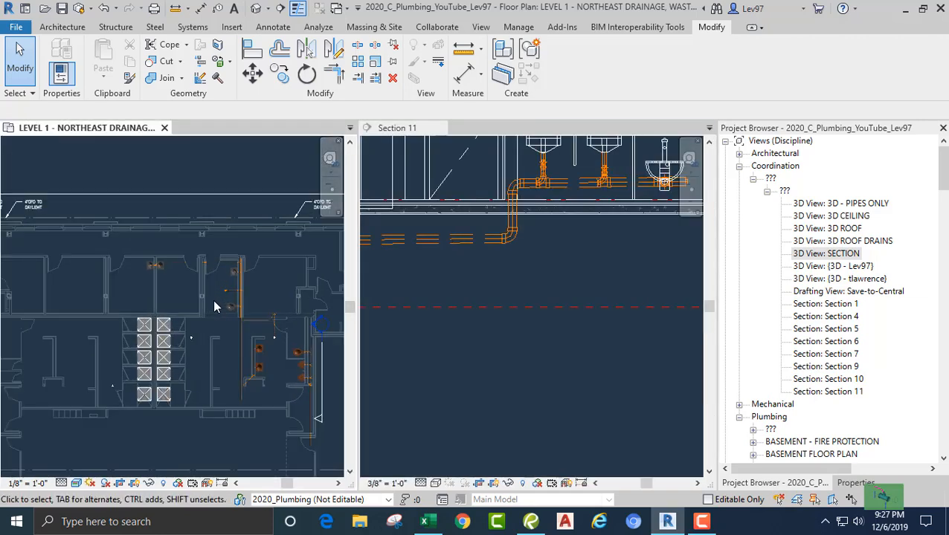
scroll(240, 416, "up", 5)
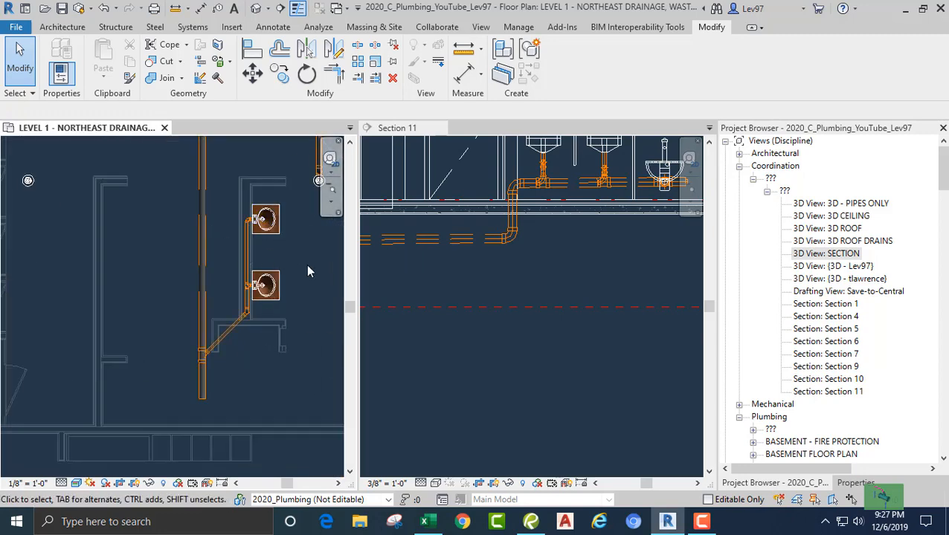
scroll(207, 360, "up", 4)
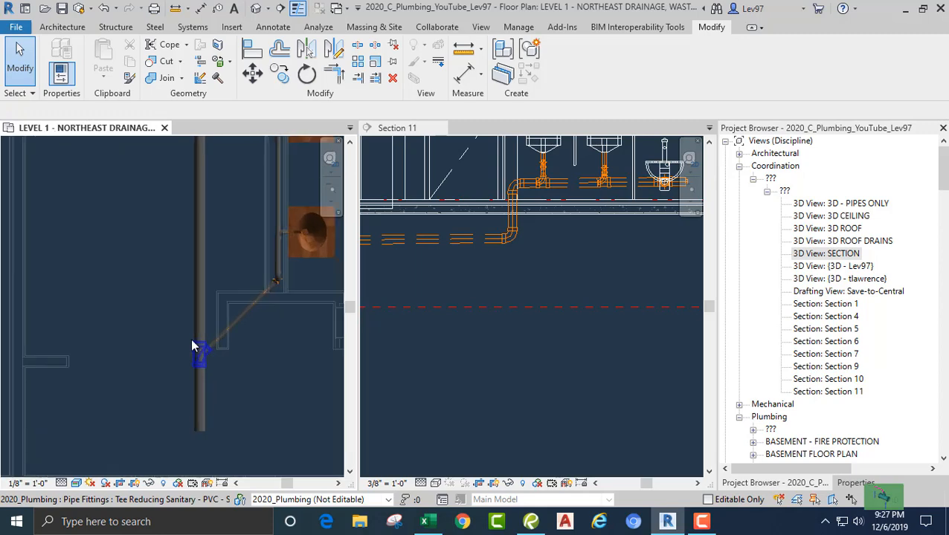
scroll(197, 345, "down", 4)
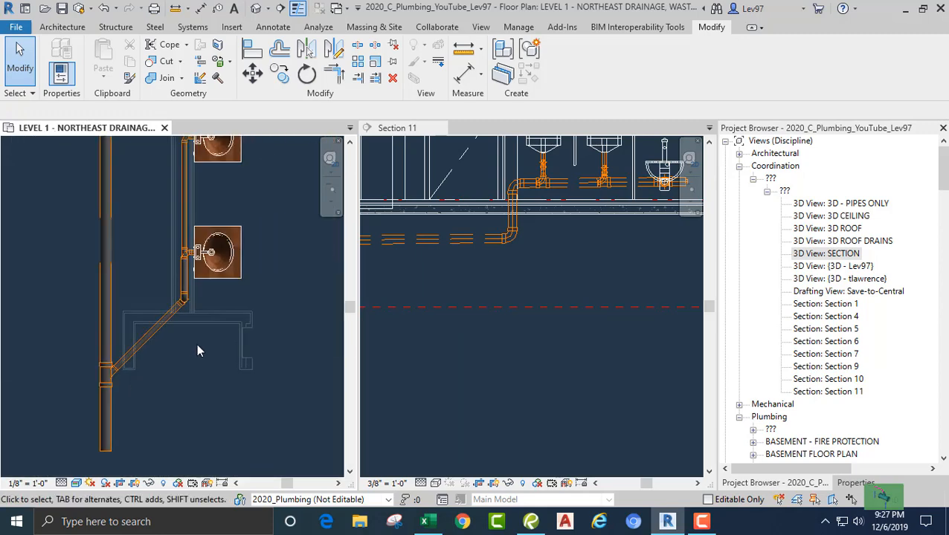
middle_click_drag(239, 357, 119, 365)
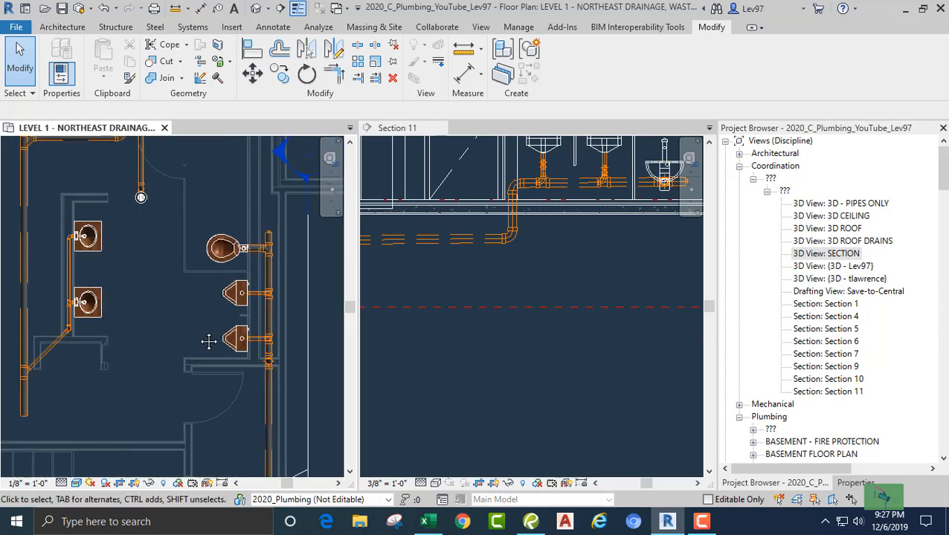
middle_click_drag(207, 341, 184, 343)
scroll(206, 269, "up", 2)
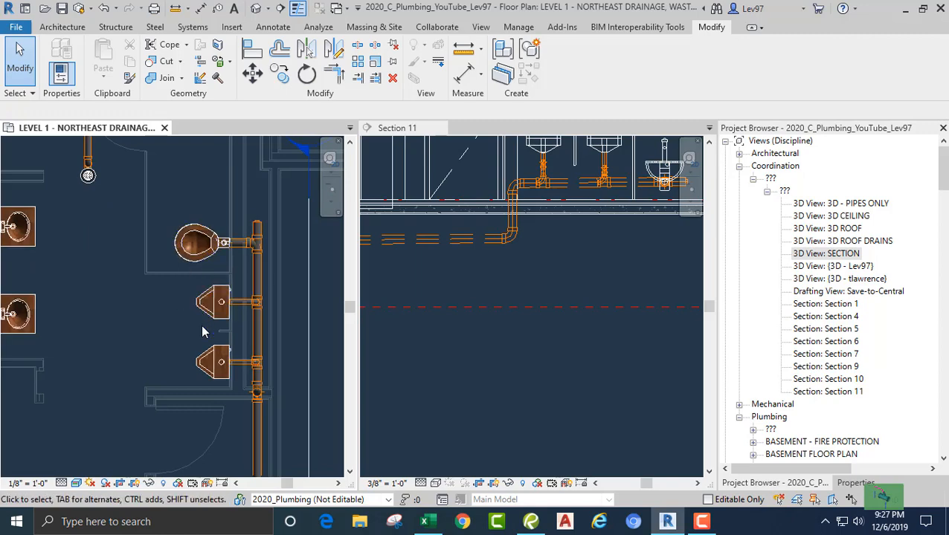
middle_click_drag(203, 331, 223, 289)
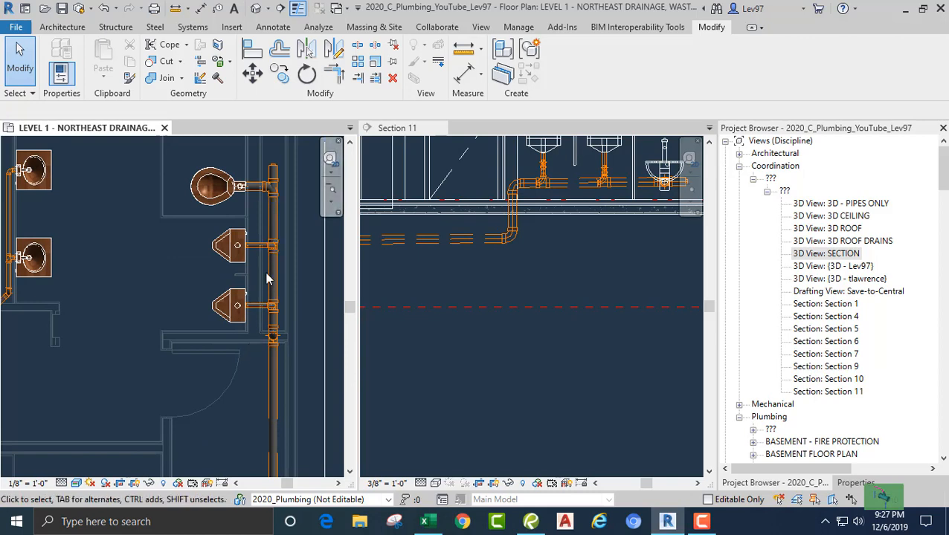
middle_click_drag(222, 183, 212, 243)
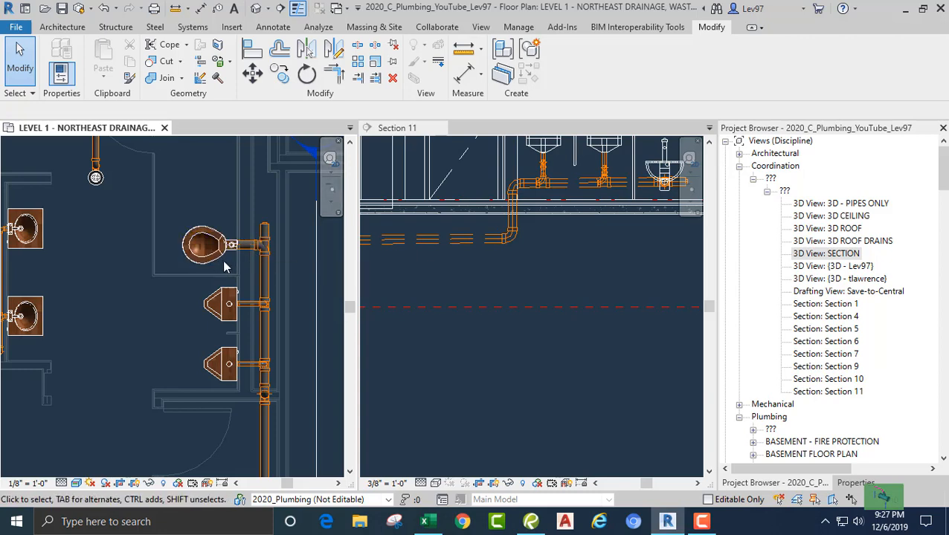
middle_click_drag(214, 263, 233, 265)
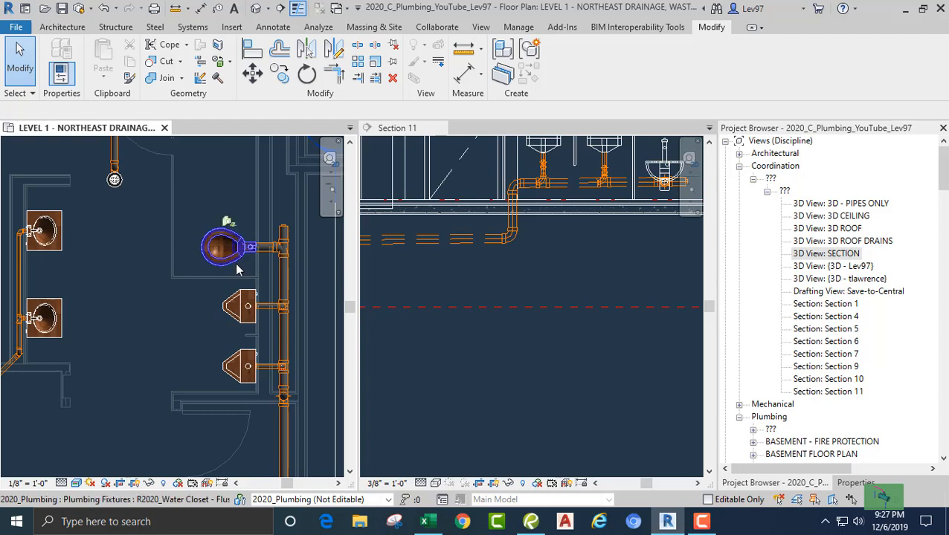
scroll(239, 266, "down", 2)
middle_click_drag(247, 324, 203, 332)
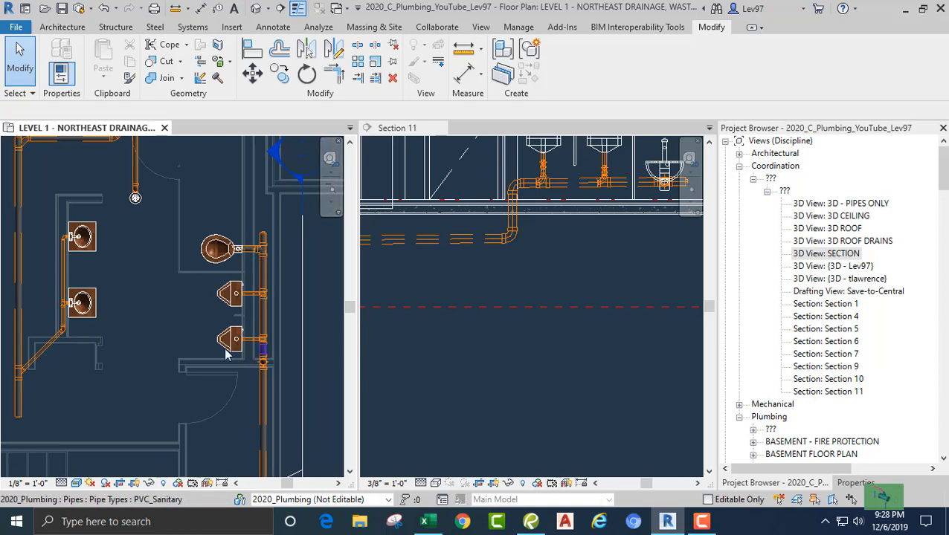
middle_click_drag(140, 346, 205, 354)
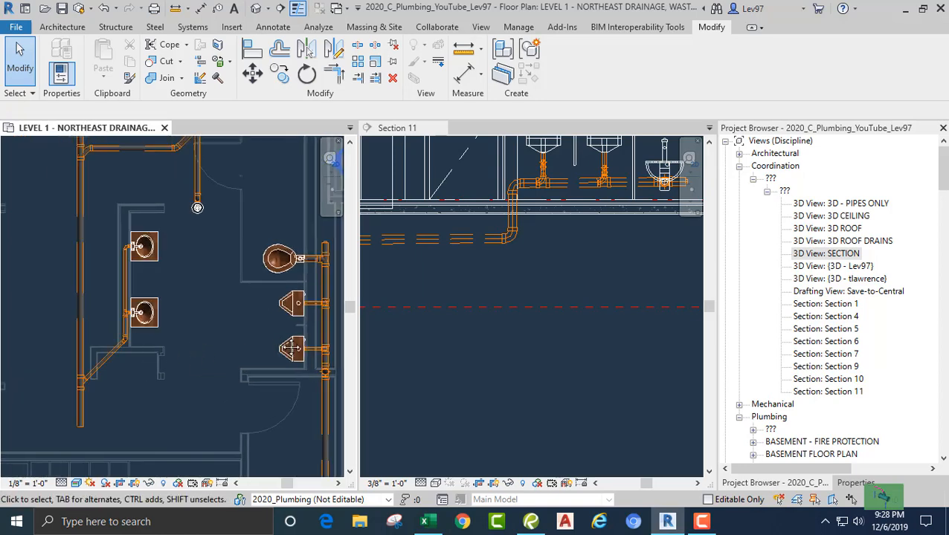
middle_click_drag(291, 348, 335, 334)
middle_click_drag(245, 347, 325, 337)
scroll(227, 324, "up", 2)
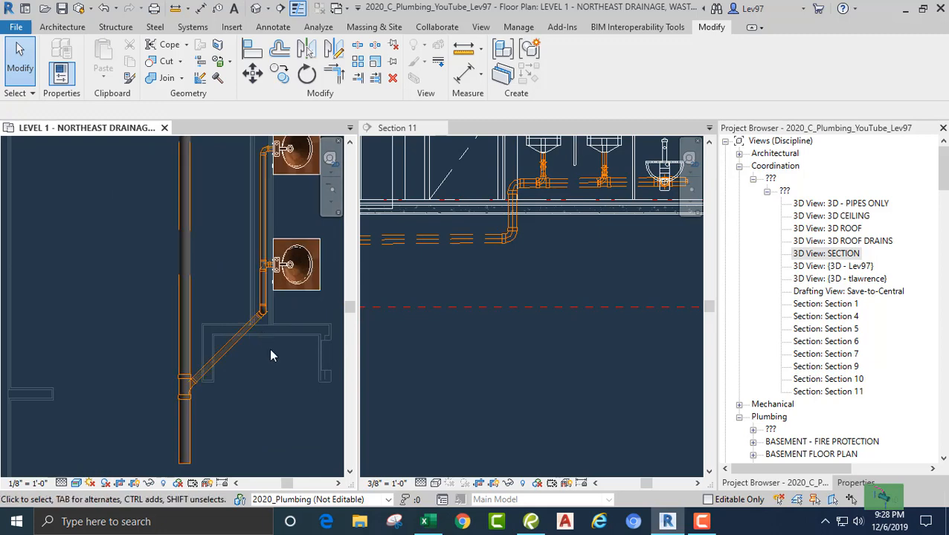
scroll(219, 385, "up", 2)
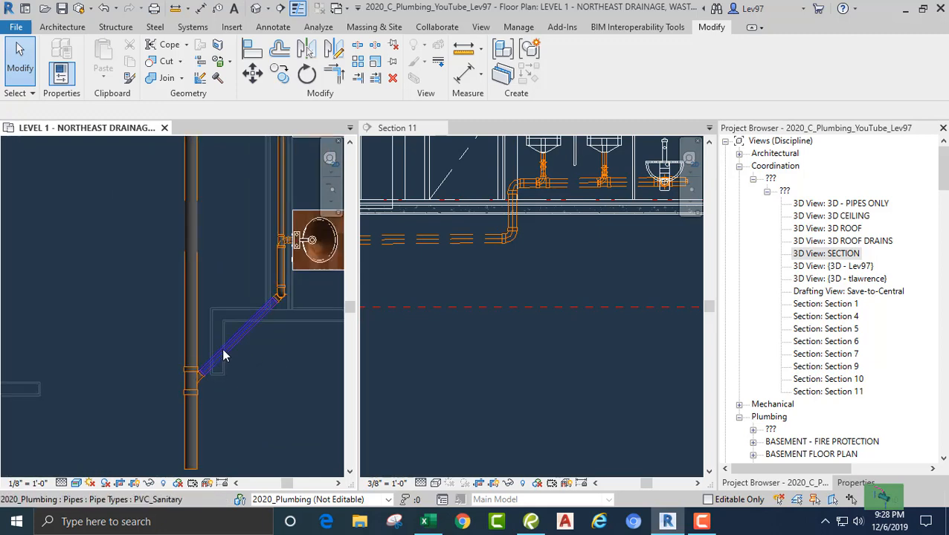
- Try deleting the 2" diagonal pipe from the lavatories and its reducing tee on the main, and undo those deletions
left_click(223, 349)
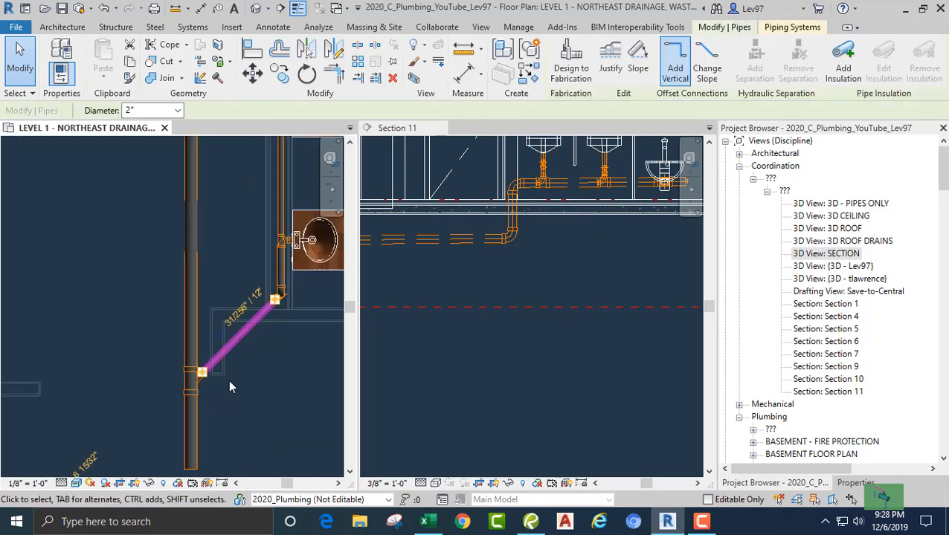
key("Delete")
left_click(192, 381)
scroll(212, 385, "up", 2)
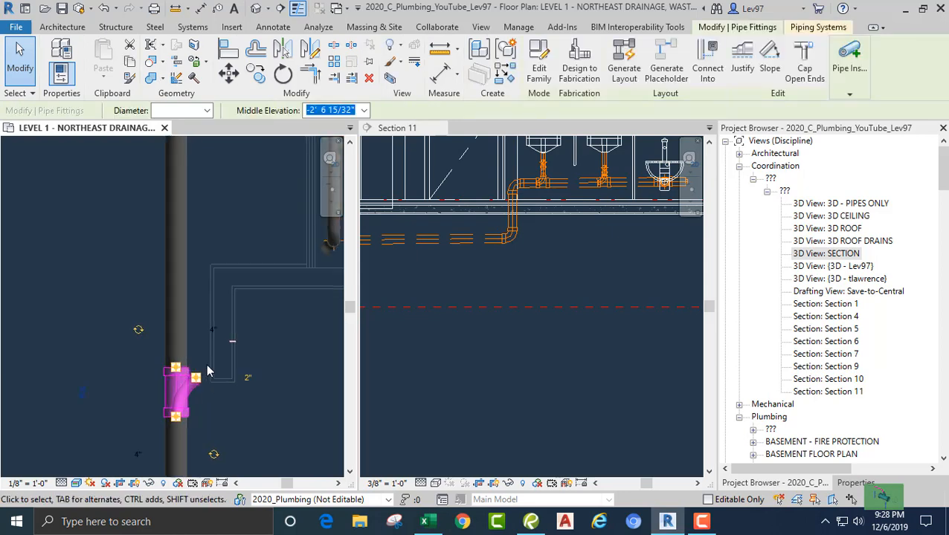
scroll(214, 378, "up", 1)
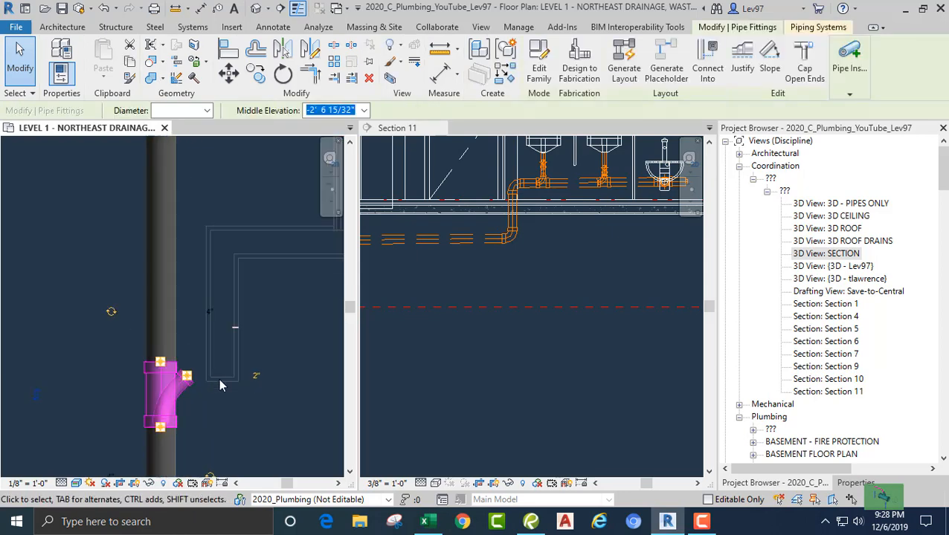
scroll(229, 336, "up", 1)
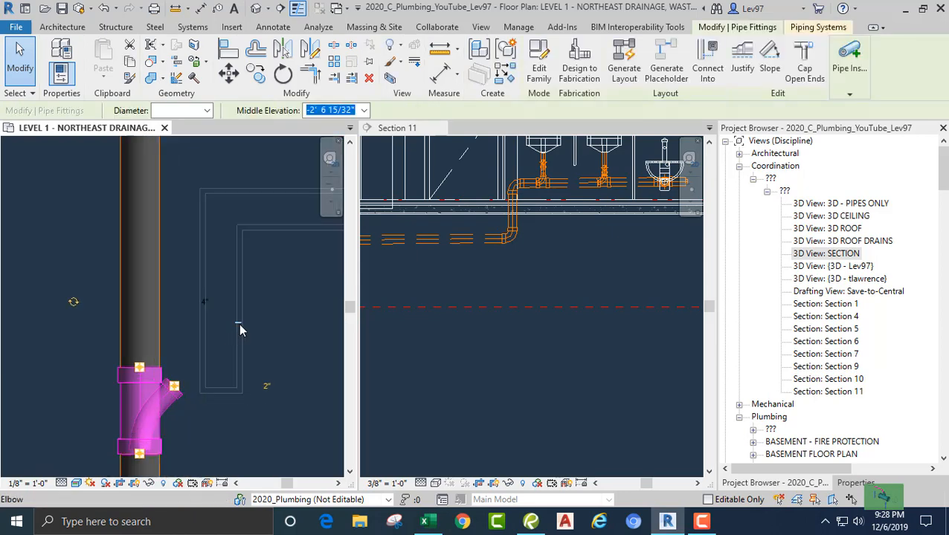
key("Delete")
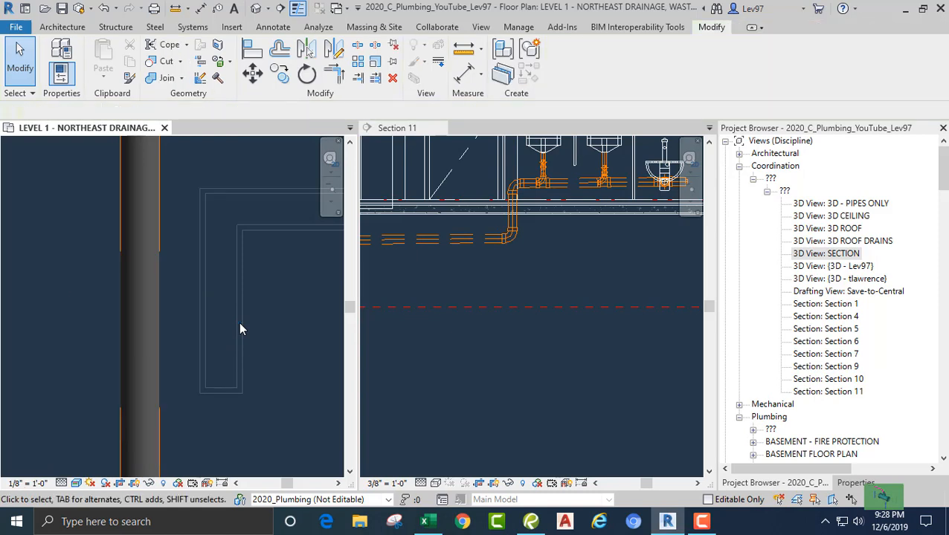
scroll(240, 329, "down", 1)
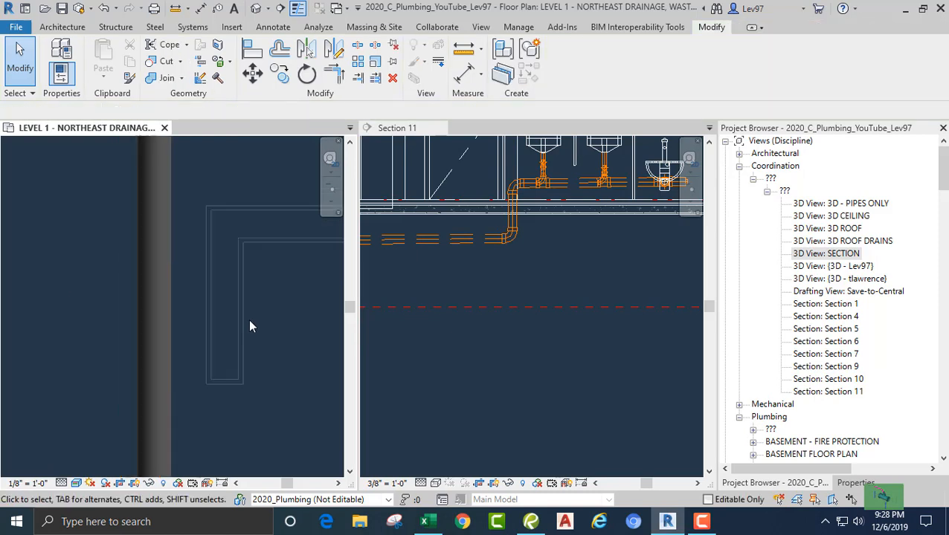
left_click(104, 8)
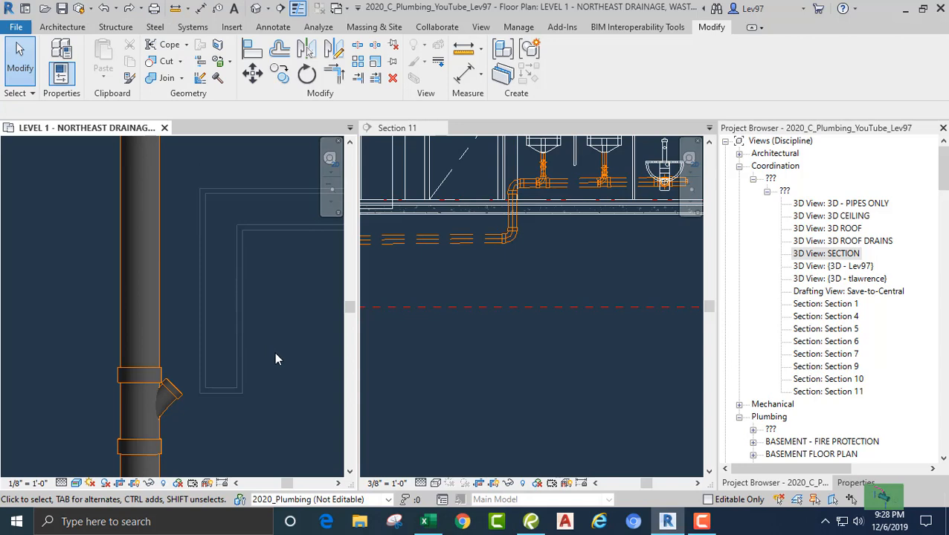
scroll(275, 359, "down", 2)
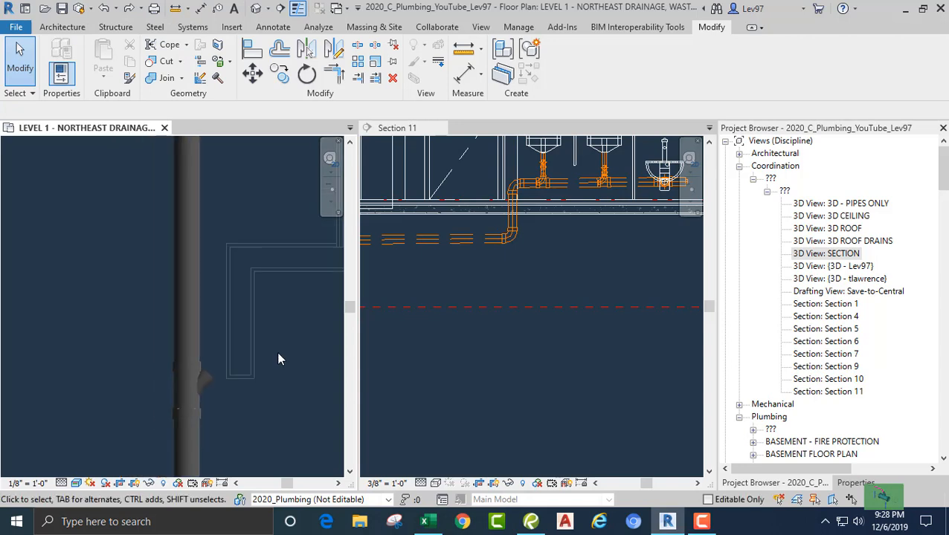
left_click(208, 367)
key("Delete")
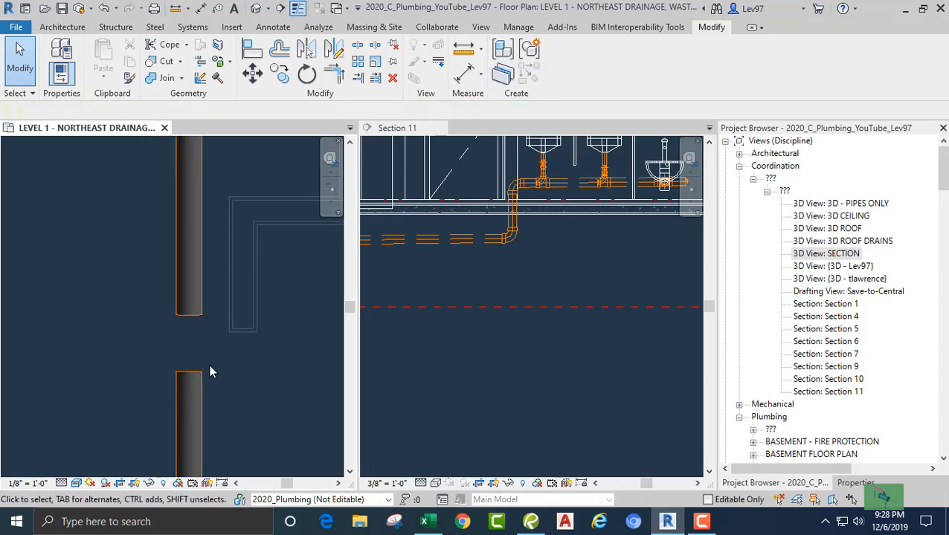
left_click(103, 8)
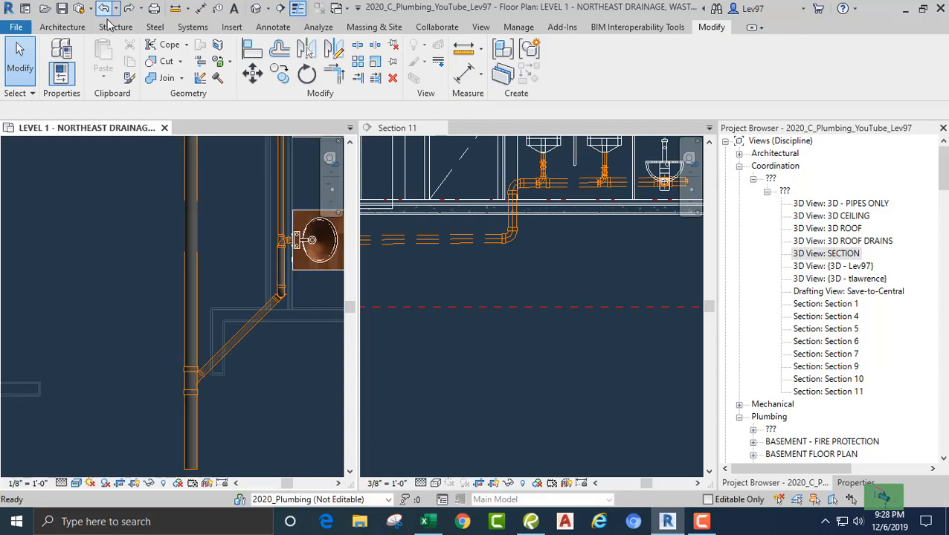
- Delete the 2" diagonal pipe below the lavatories and the reducing sanitary tee joining it to the 4" main, leaving the main continuous
left_click(241, 333)
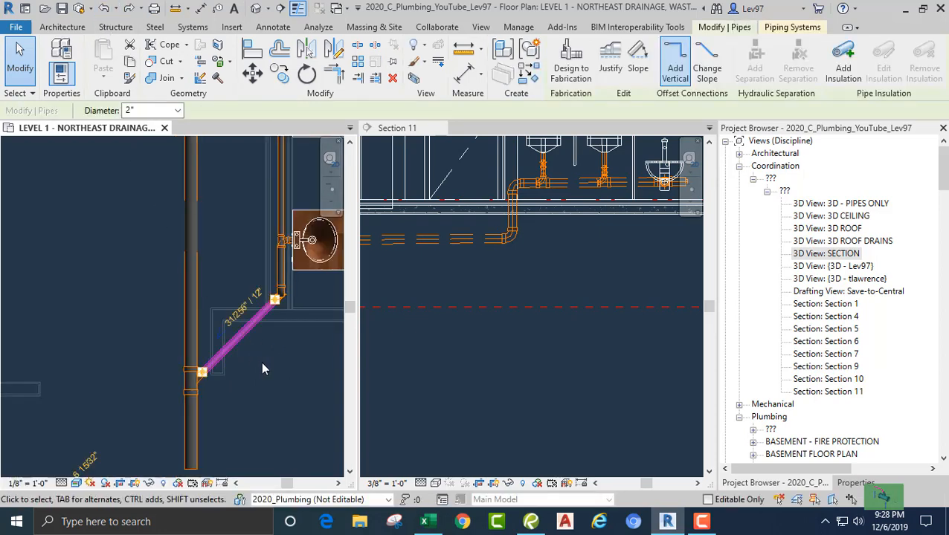
key("Delete")
scroll(260, 364, "up", 2)
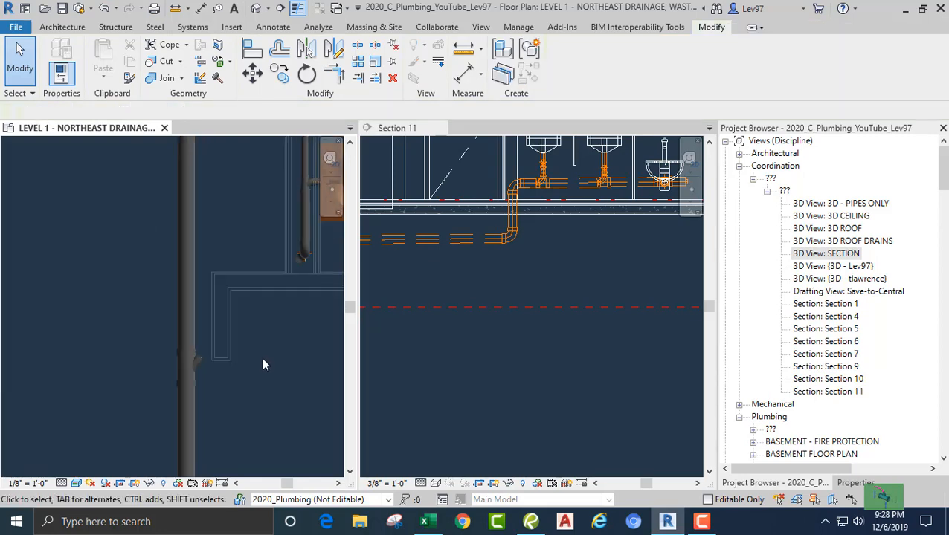
scroll(195, 370, "up", 2)
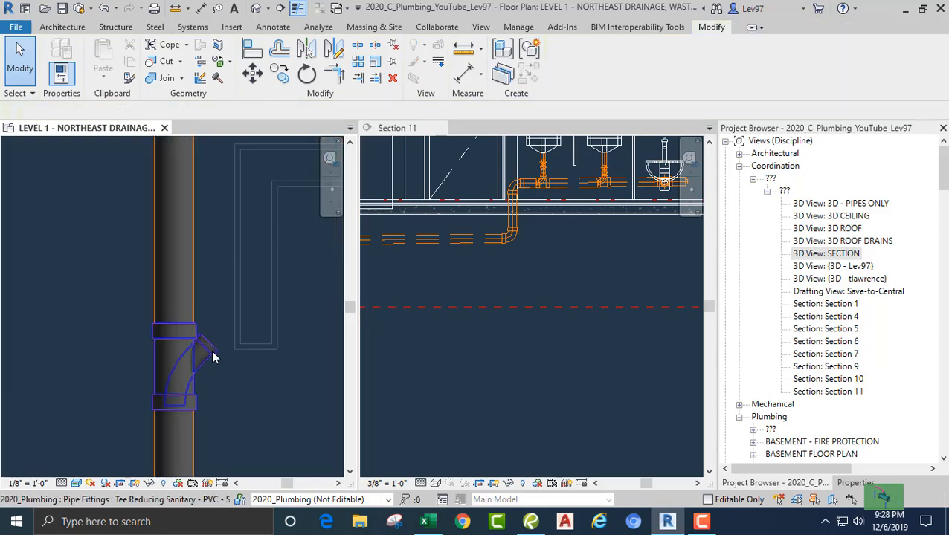
left_click(222, 363)
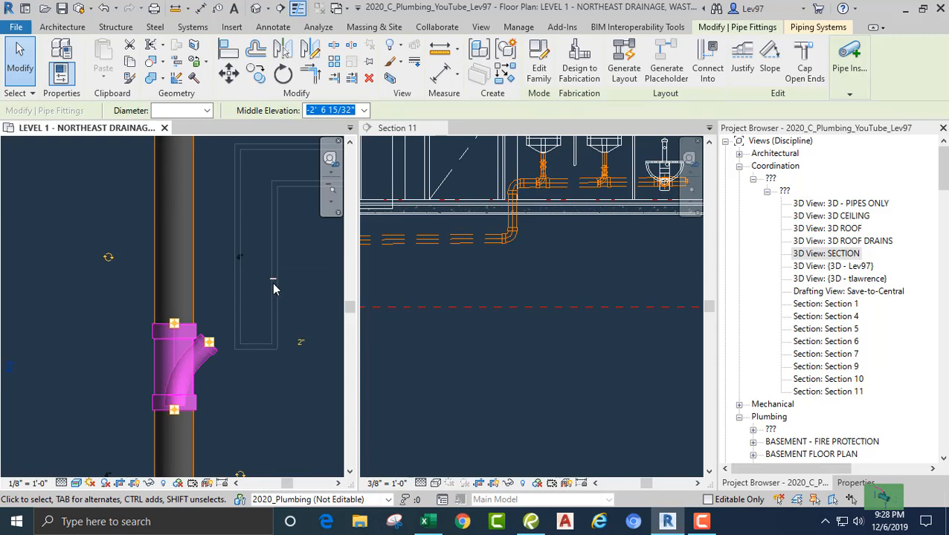
key("Delete")
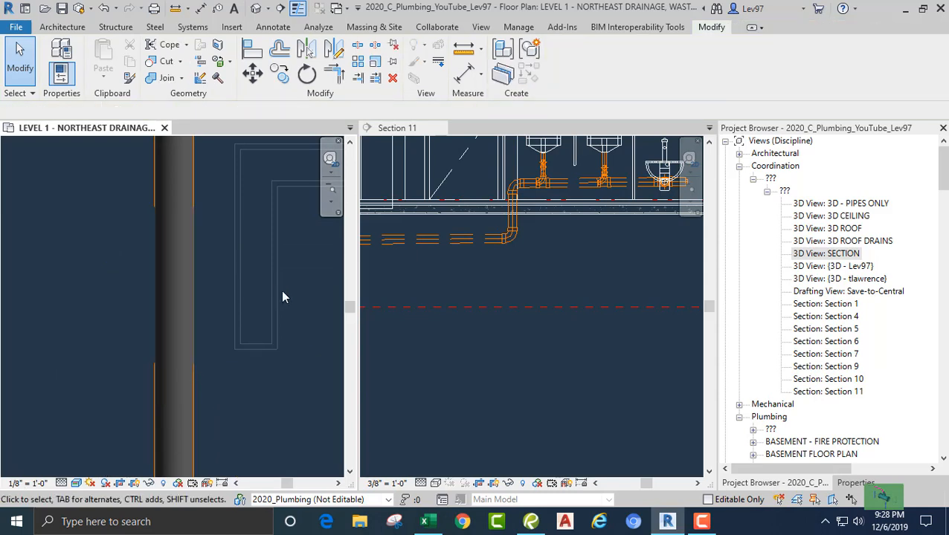
- Open the 3D - PIPES ONLY view and delete the elbow at the lower end of the lavatories' vertical drop
scroll(282, 292, "down", 3)
scroll(254, 343, "down", 3)
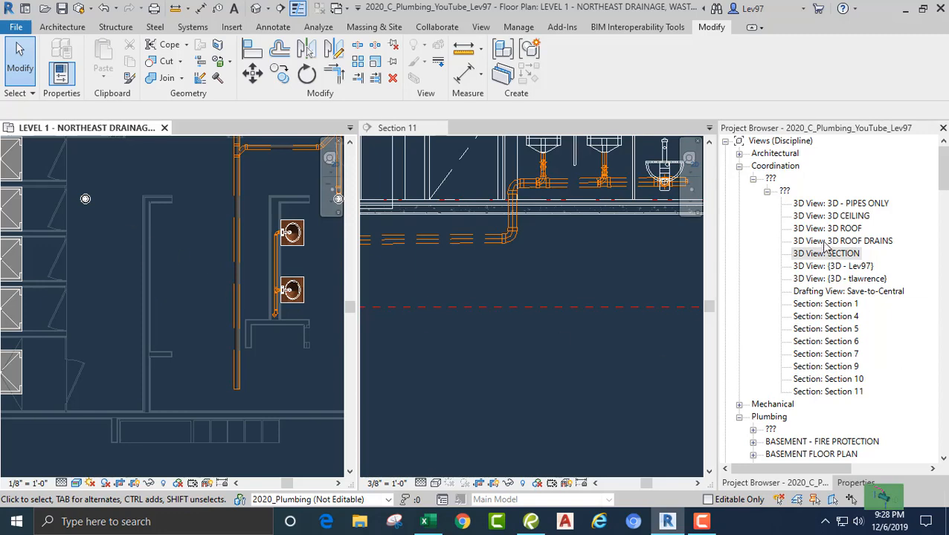
double_click(844, 203)
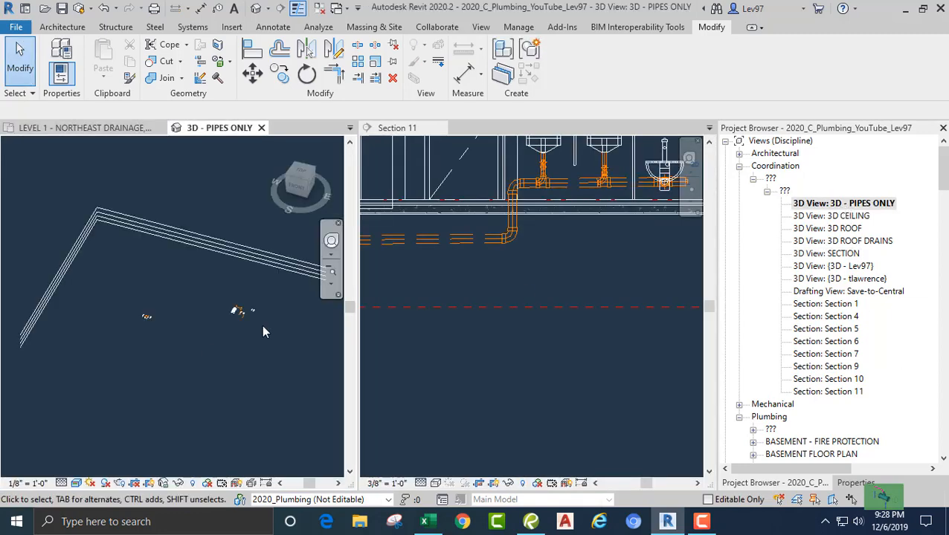
scroll(223, 320, "up", 10)
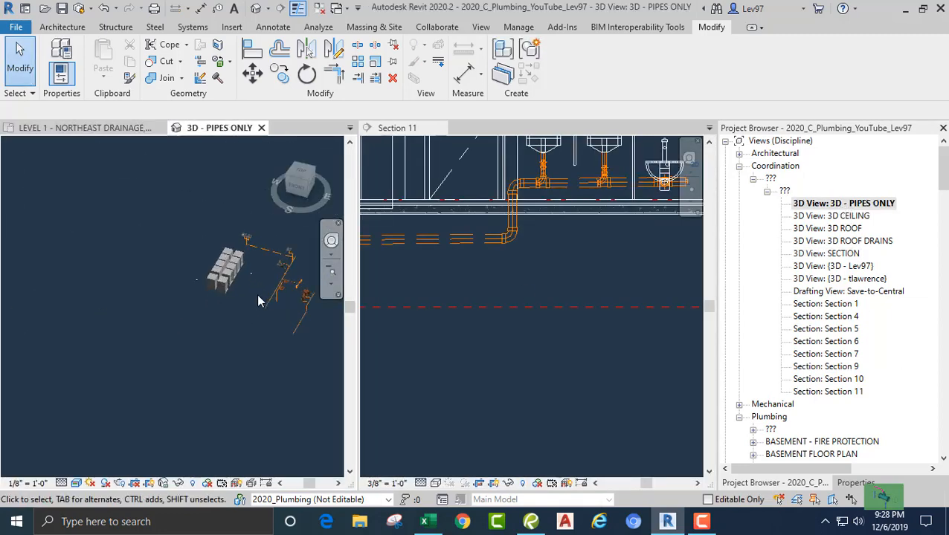
scroll(260, 357, "up", 6)
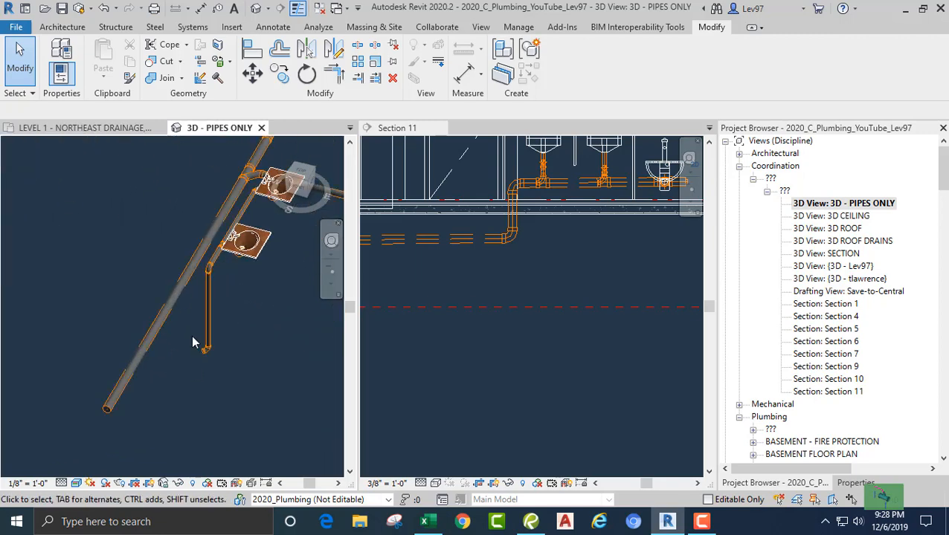
left_click_drag(192, 333, 235, 381)
key("Escape")
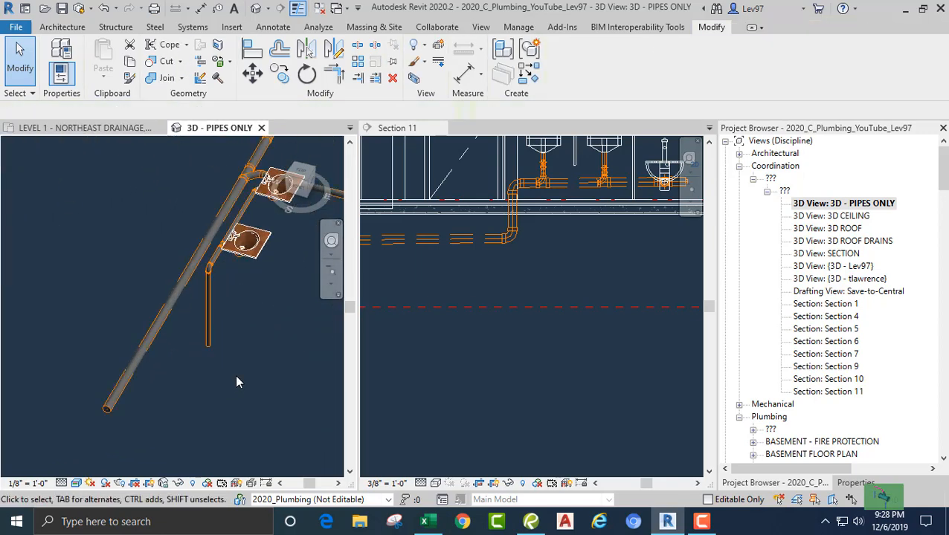
- Draw a 2" pipe from the lower end of the lavatories' drop straight toward the 4" main at 1/4" / 12" slope, stopping just short of it
left_click(209, 343)
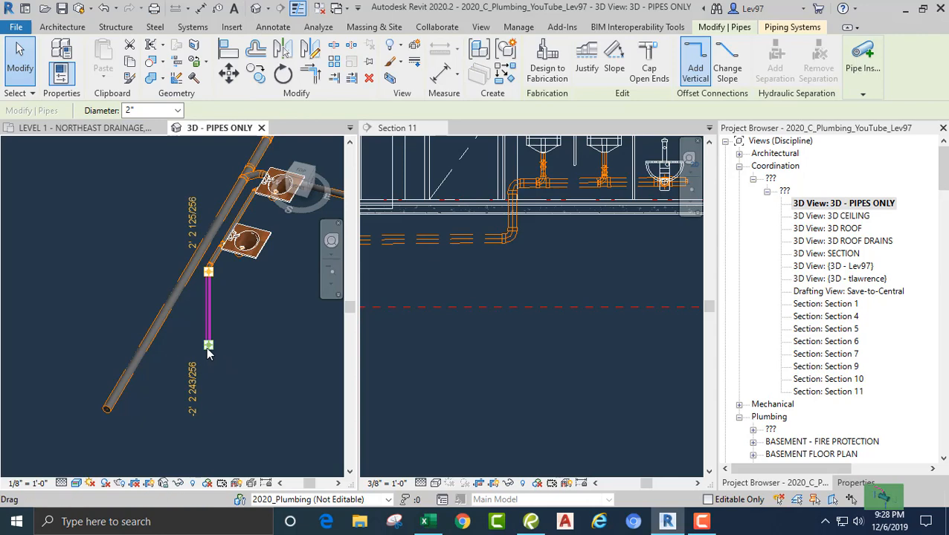
right_click(209, 348)
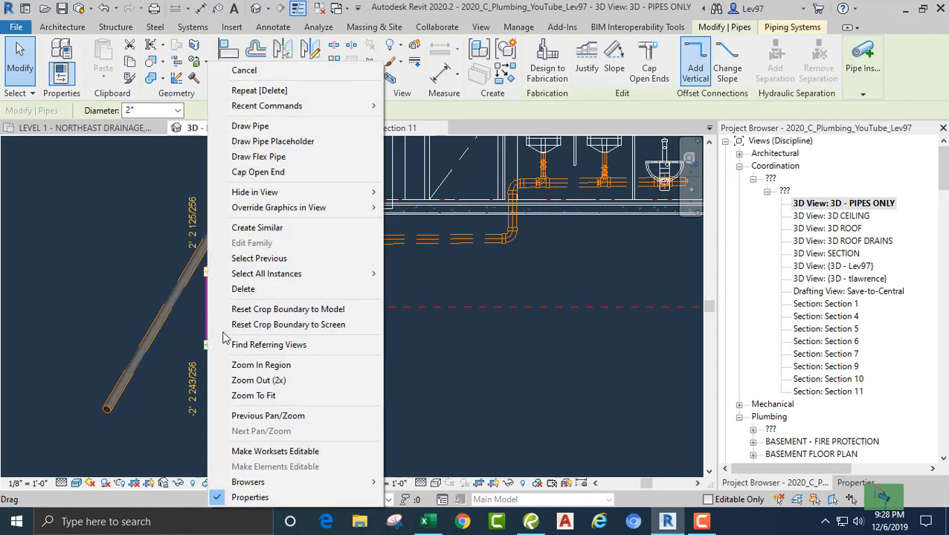
left_click(269, 127)
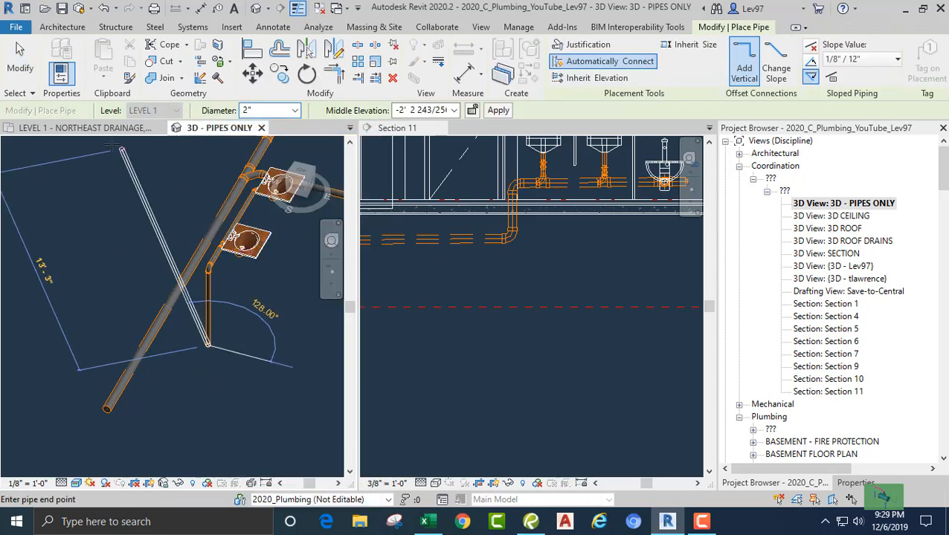
left_click(101, 127)
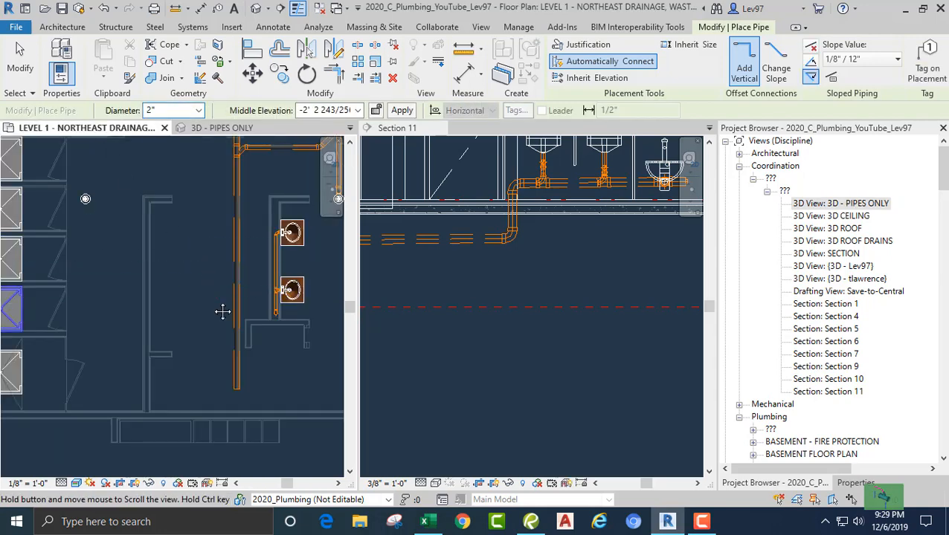
scroll(264, 300, "up", 5)
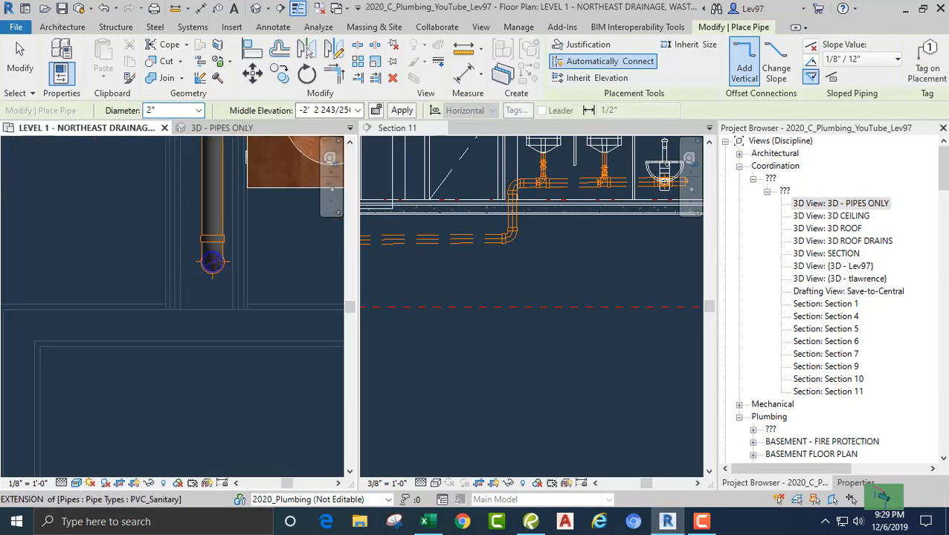
left_click(211, 262)
scroll(271, 335, "down", 2)
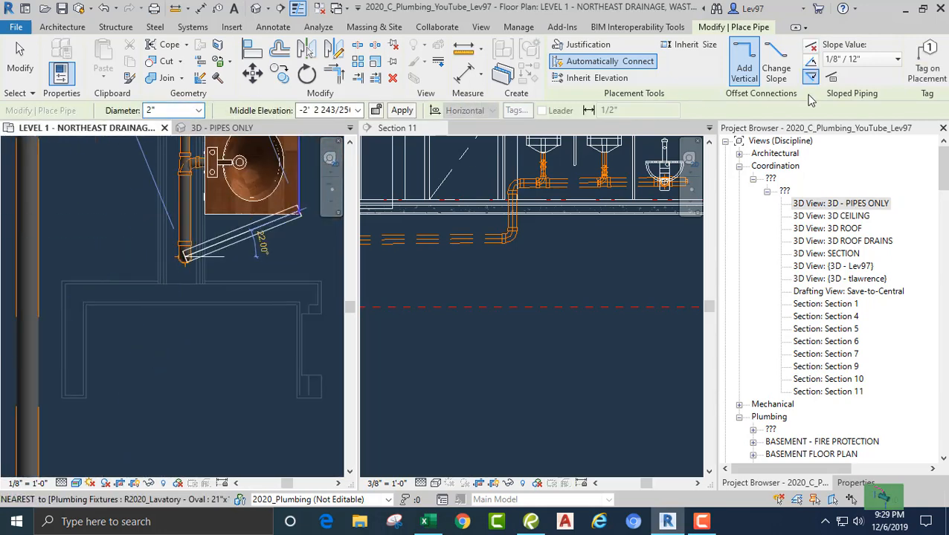
left_click(845, 60)
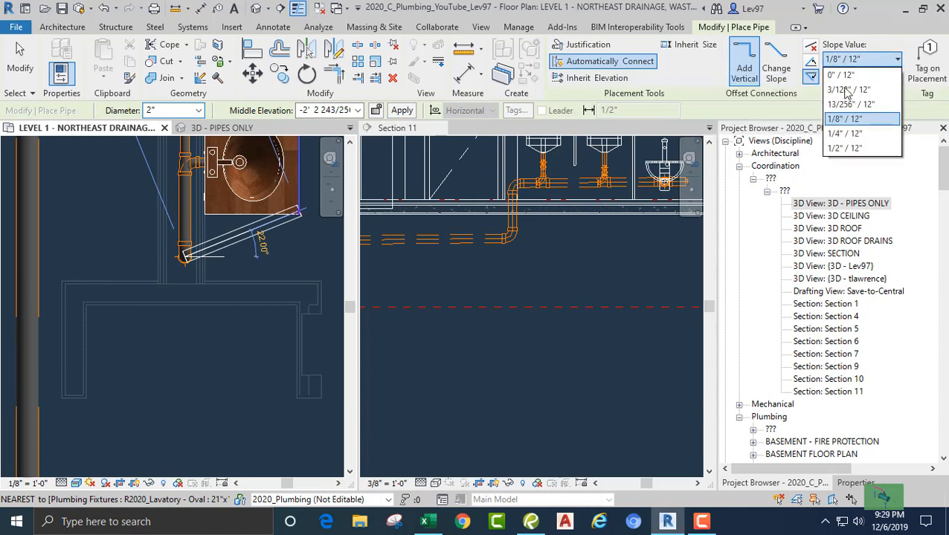
left_click(850, 135)
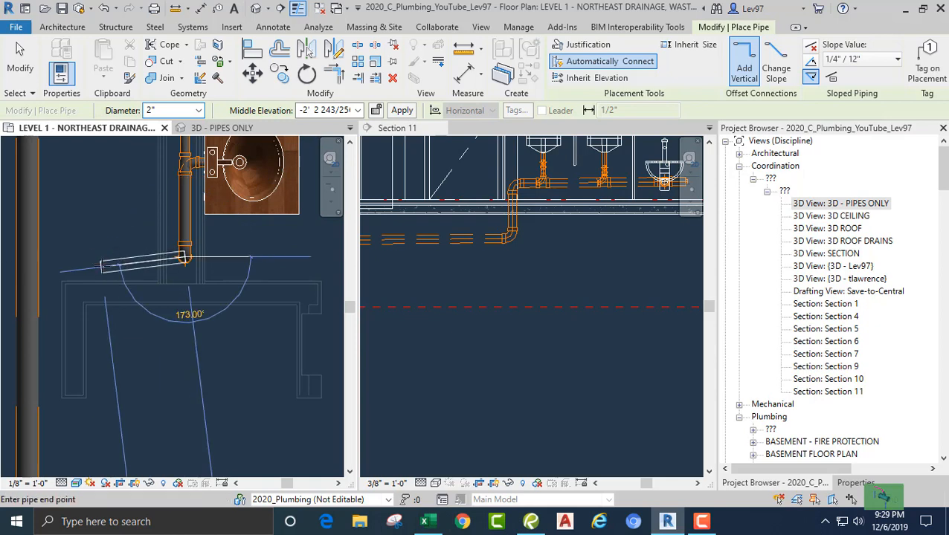
left_click(47, 257)
key("Escape")
key("Escape")
scroll(101, 313, "down", 3)
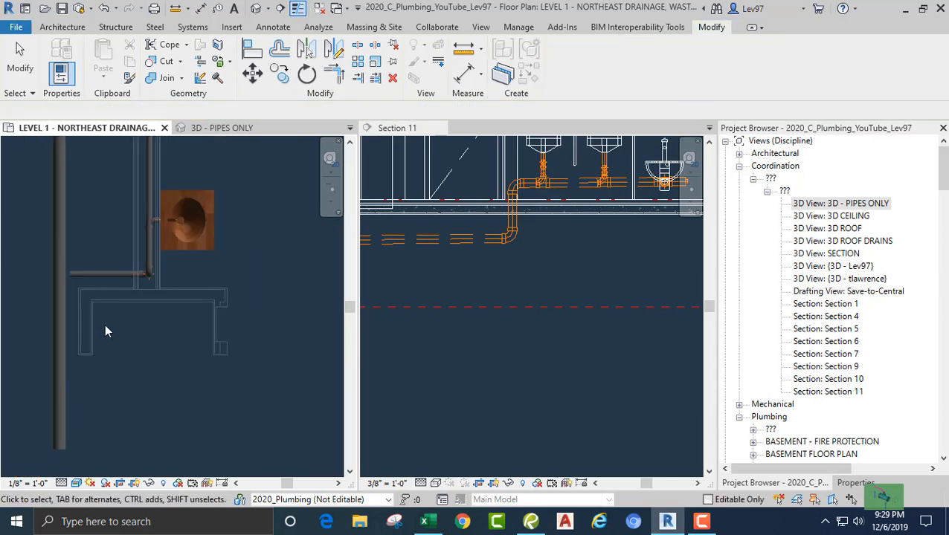
- Rotate the Section 11 line beside the urinals by 90 degrees in the floor plan
middle_click_drag(131, 335, 123, 370)
scroll(259, 345, "down", 2)
scroll(261, 349, "down", 3)
left_click(241, 349)
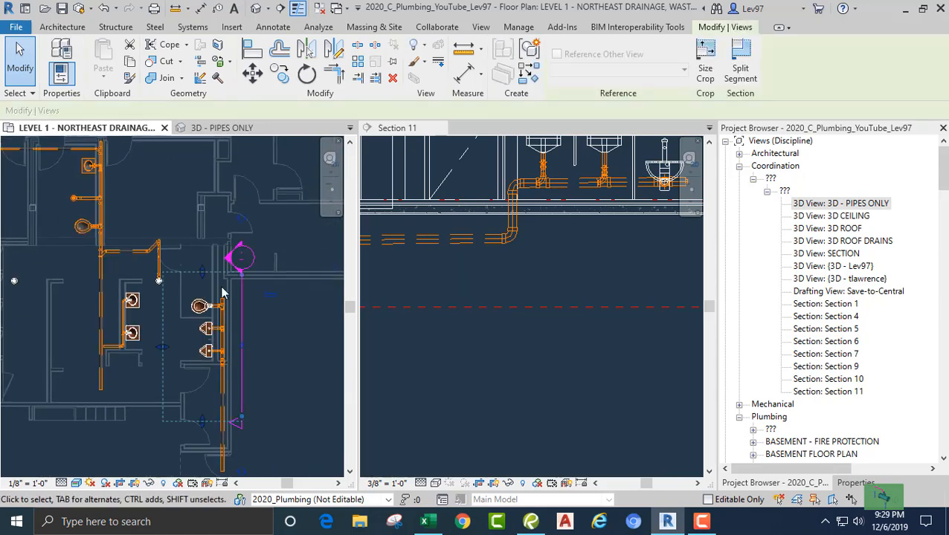
left_click(307, 75)
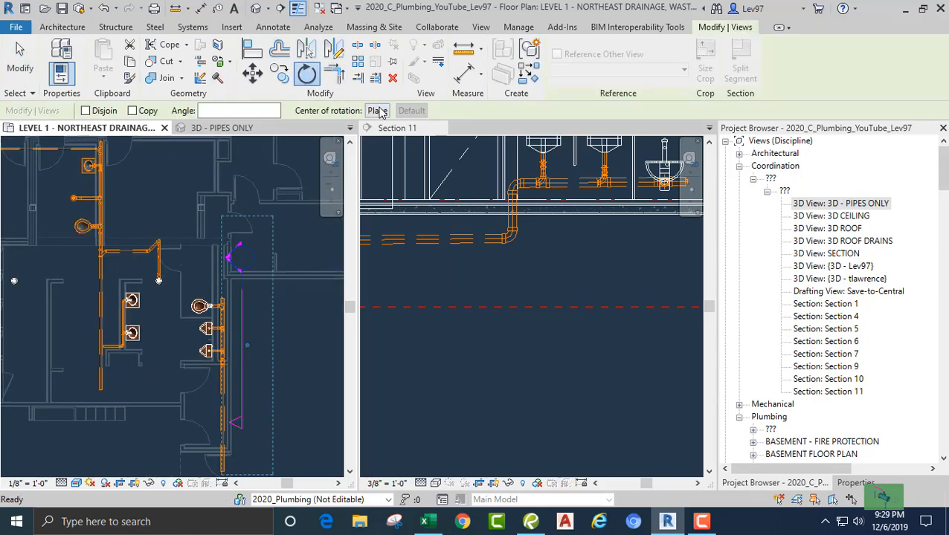
left_click(168, 376)
type("90")
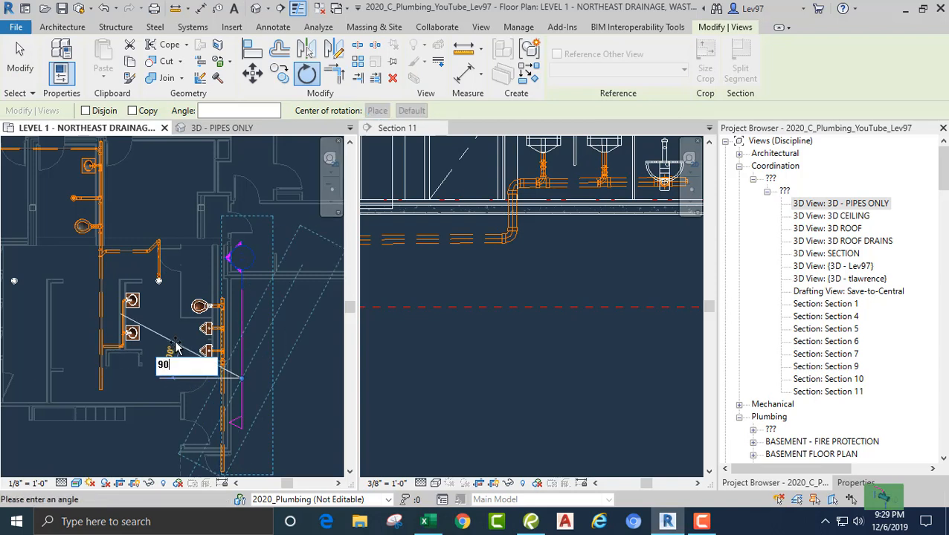
key("Return")
- Move the section line just below the lavatories' new 2" branch and shorten its view depth to just past the branch
left_click_drag(296, 379, 135, 348)
scroll(113, 287, "up", 1)
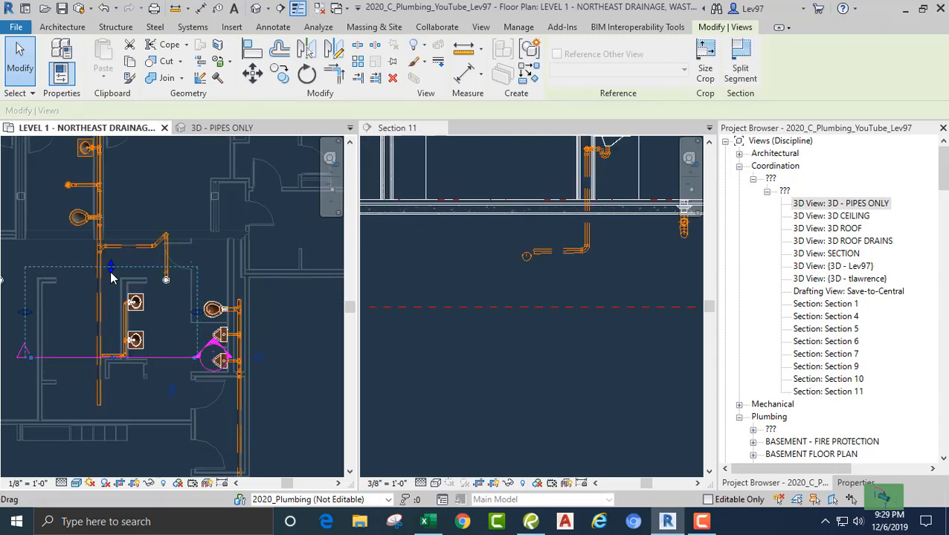
left_click_drag(110, 271, 112, 356)
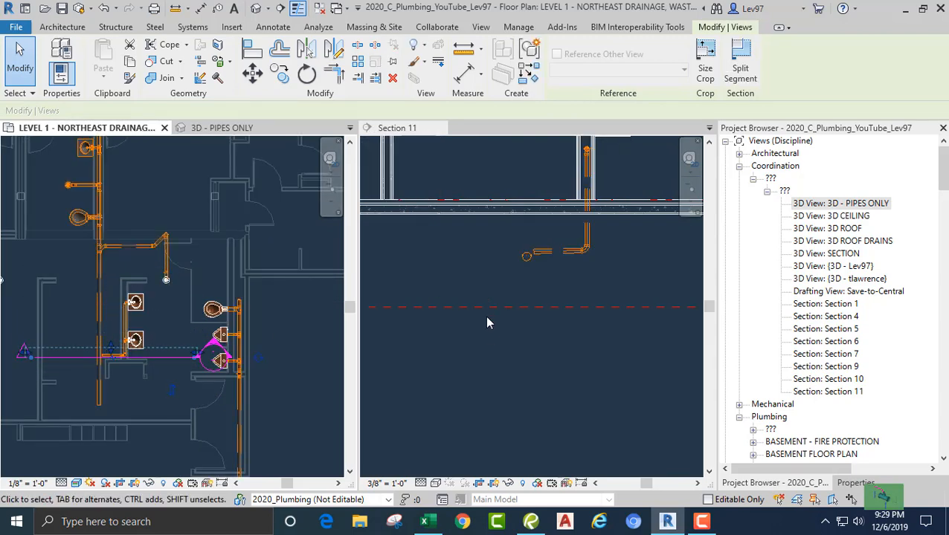
- Nudge the lavatories' vertical drop and 2" branch down together until the branch's open end aligns with the main's center in Section 11
left_click(553, 269)
scroll(458, 291, "up", 5)
scroll(444, 304, "up", 2)
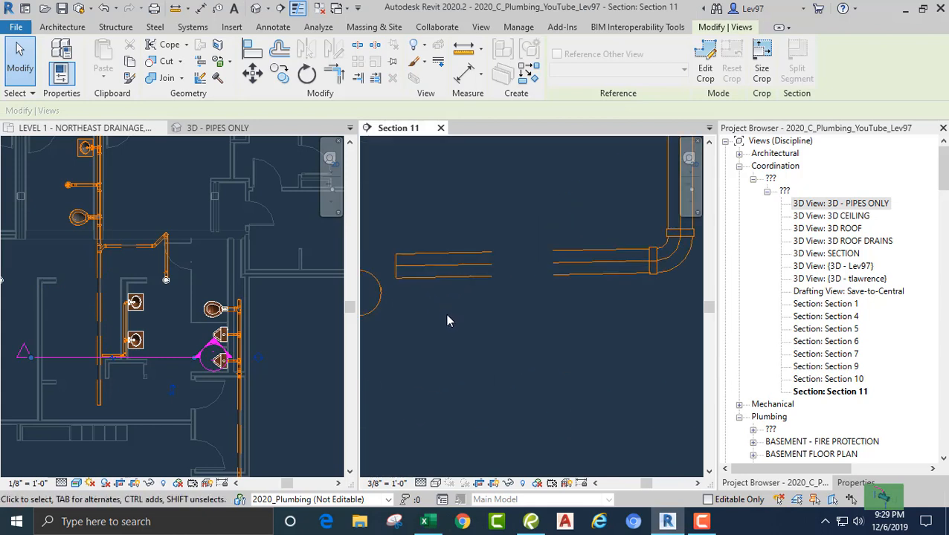
middle_click_drag(385, 316, 569, 333)
scroll(573, 332, "up", 2)
middle_click_drag(680, 314, 577, 335)
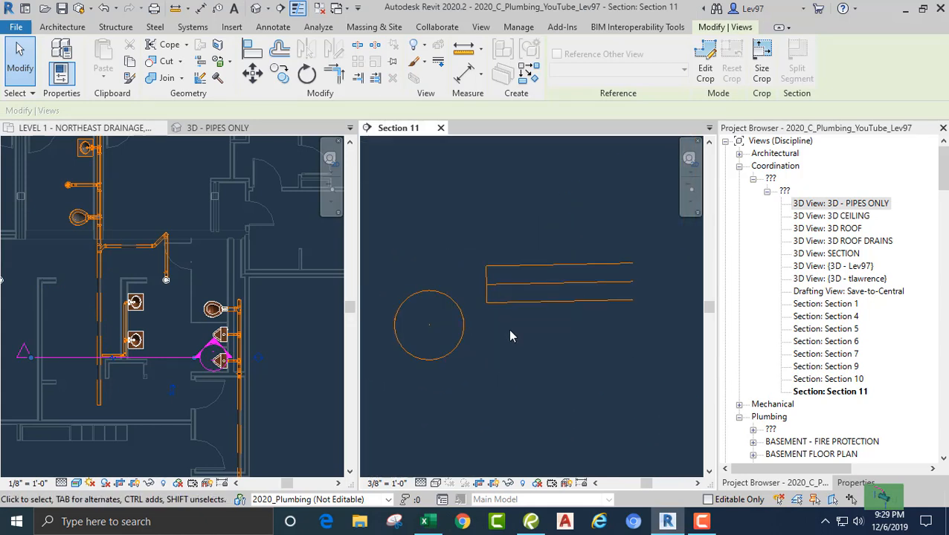
left_click(217, 128)
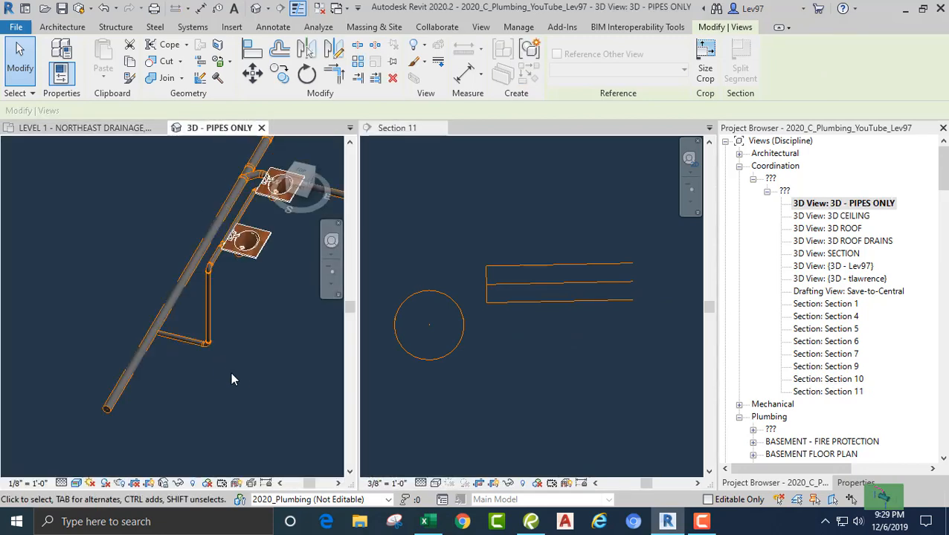
left_click_drag(242, 377, 190, 328)
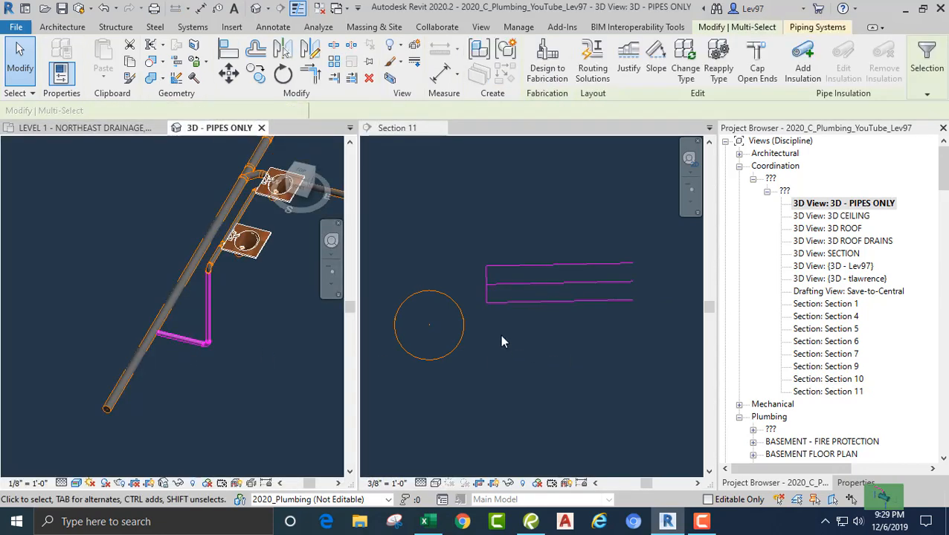
scroll(480, 304, "up", 2)
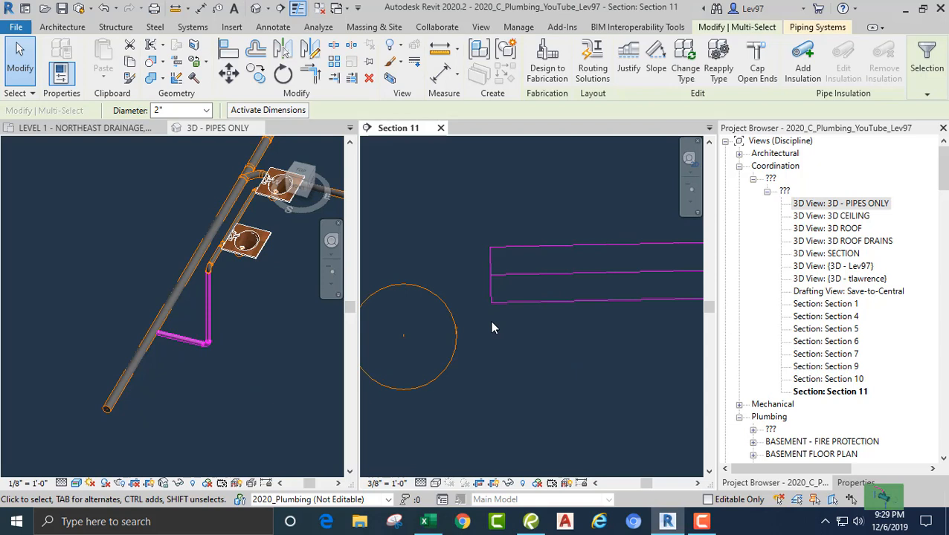
key("Down")
key("Down")
key("Down")
key("Down")
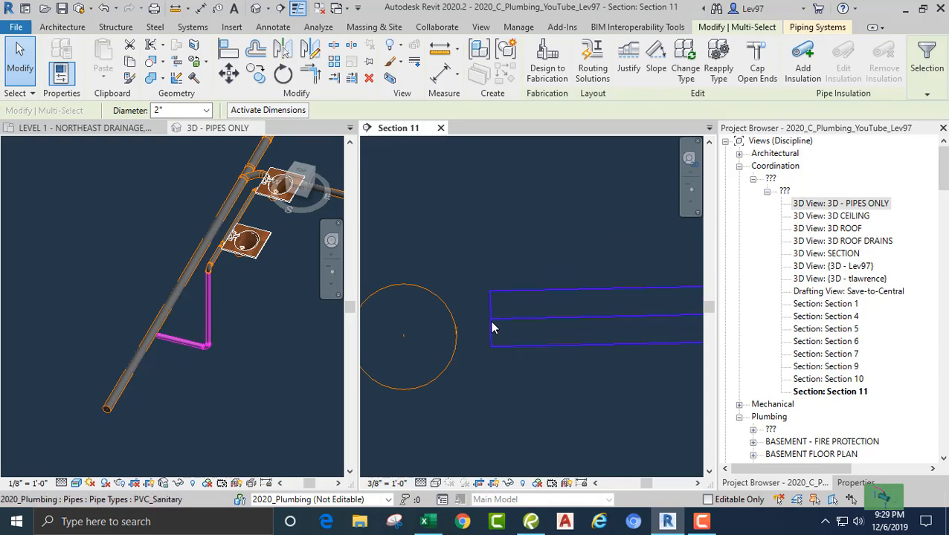
key("Escape")
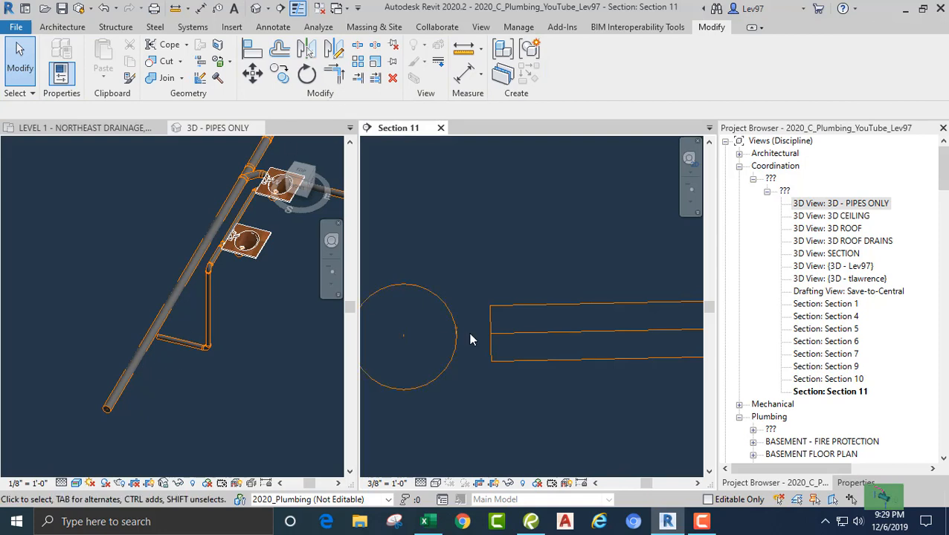
- Draw a vertical detail line about 1'-1" long between the main and the lavatories in the Level 1 floor plan
left_click(93, 127)
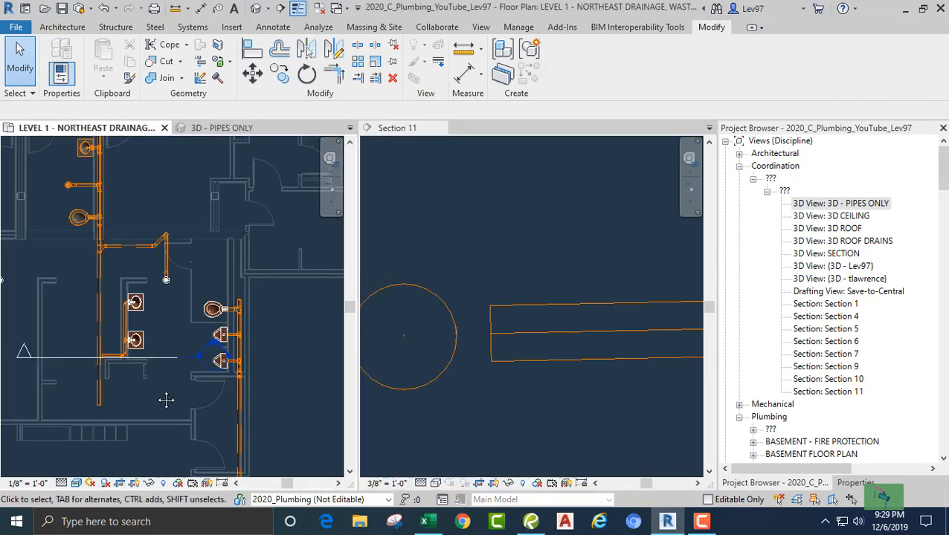
scroll(136, 337, "up", 5)
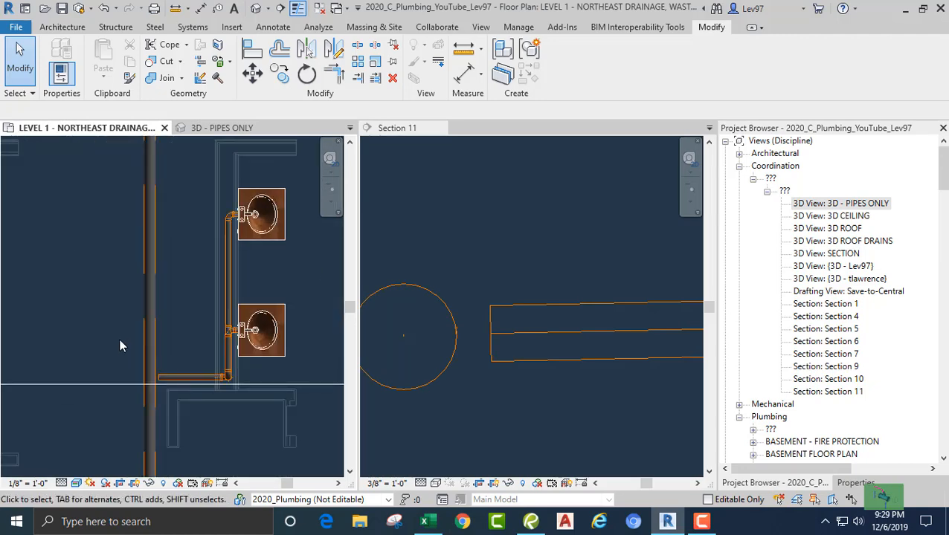
key("d")
key("l")
left_click(181, 305)
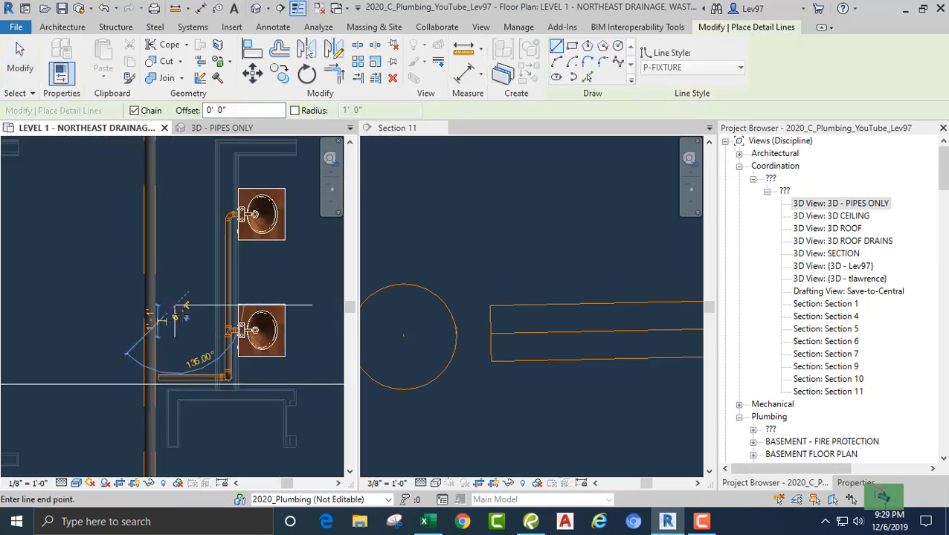
left_click(174, 339)
key("Escape")
key("Escape")
- Nudge the detail line over onto the centerline of the 4" main
scroll(167, 325, "up", 2)
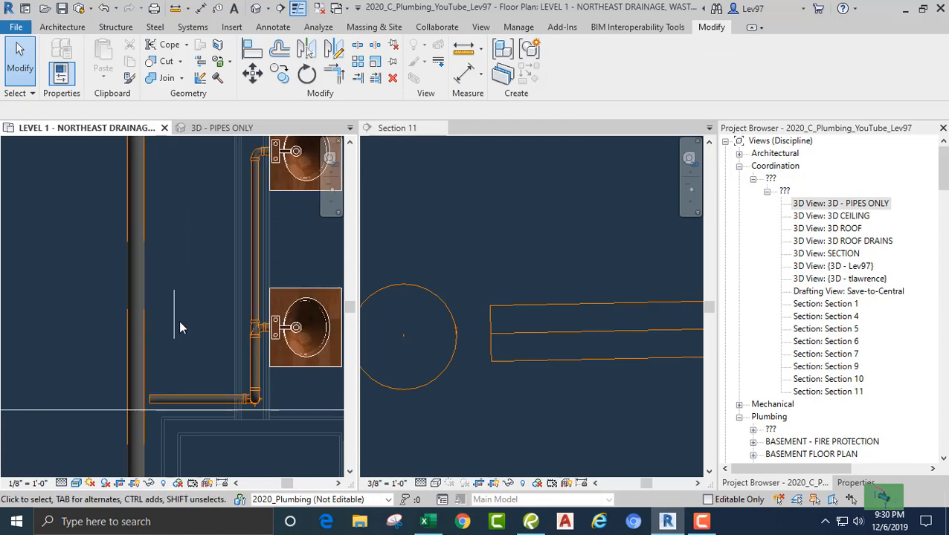
left_click(174, 327)
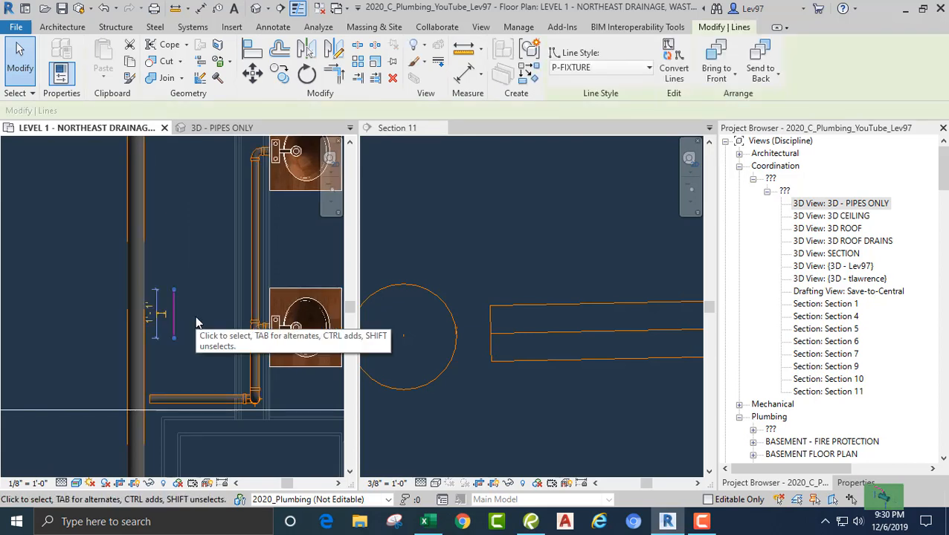
key("Left")
key("Left")
key("Left")
key("Left")
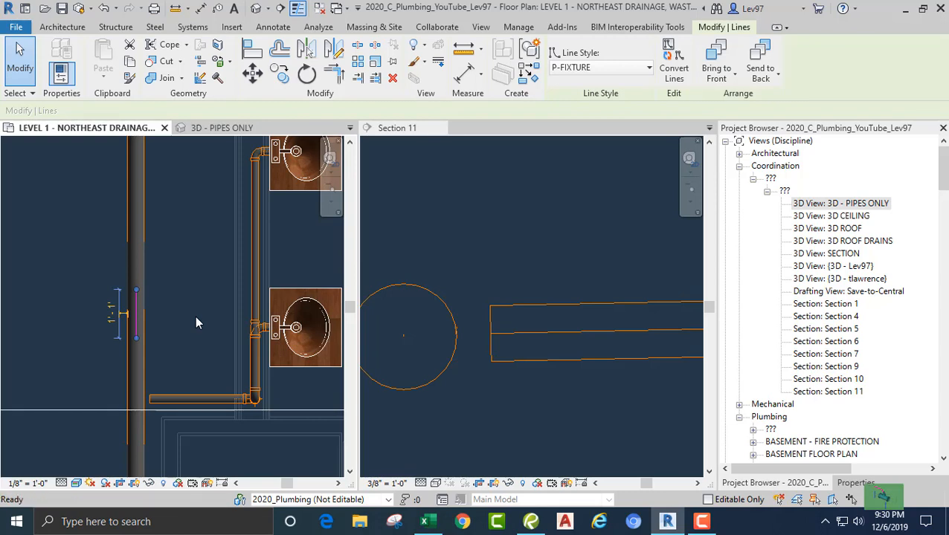
left_click(195, 315)
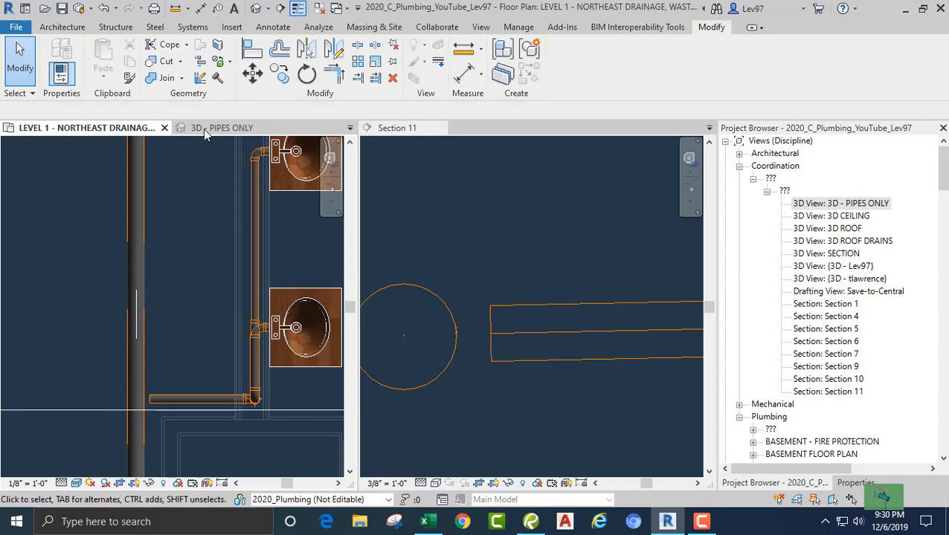
left_click(137, 313)
left_click(174, 399)
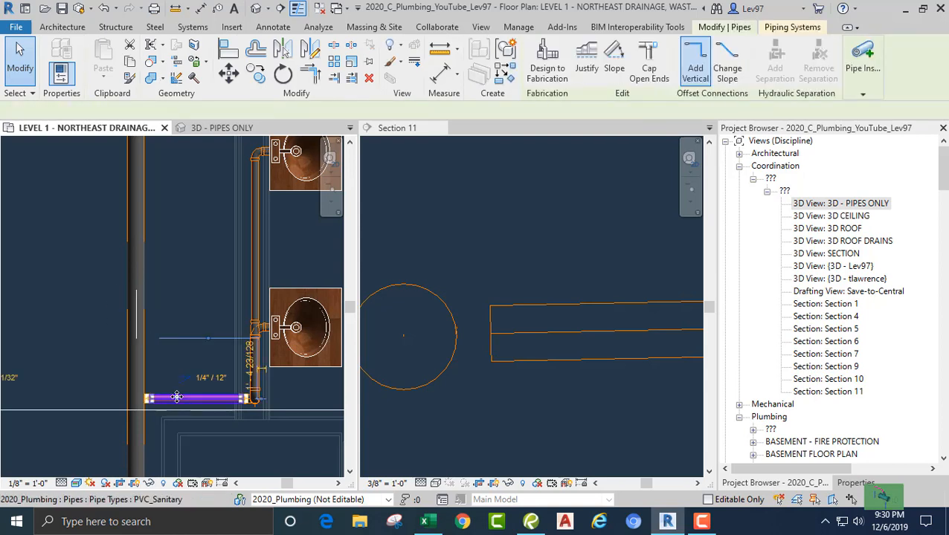
left_click(198, 315)
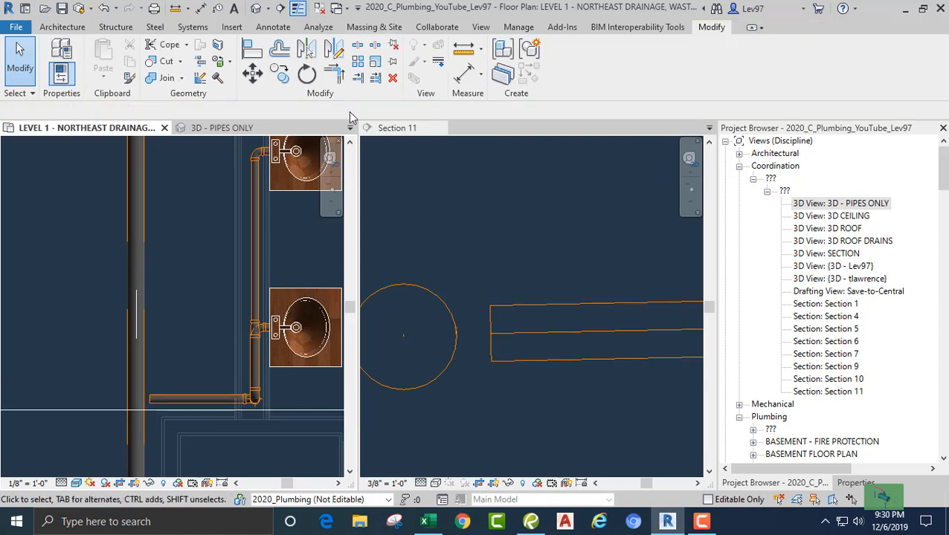
left_click(359, 78)
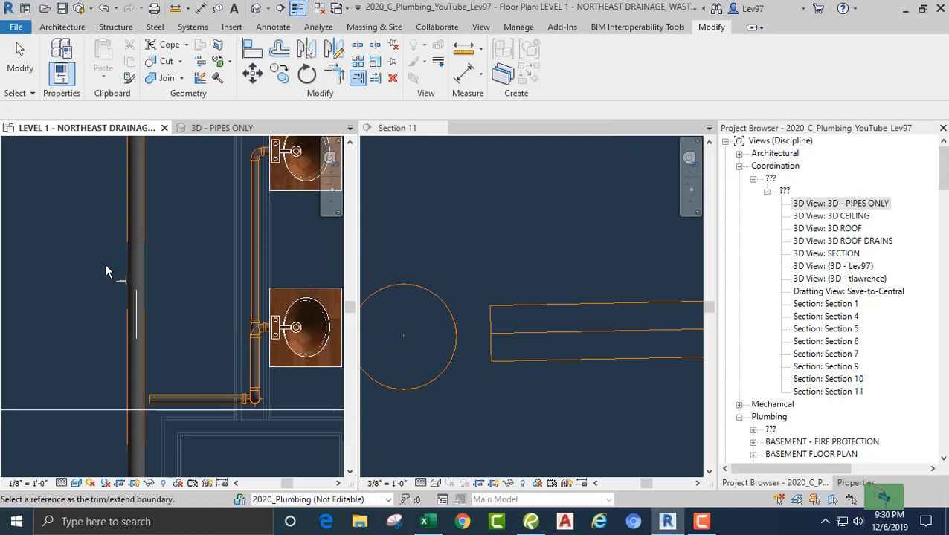
key("Escape")
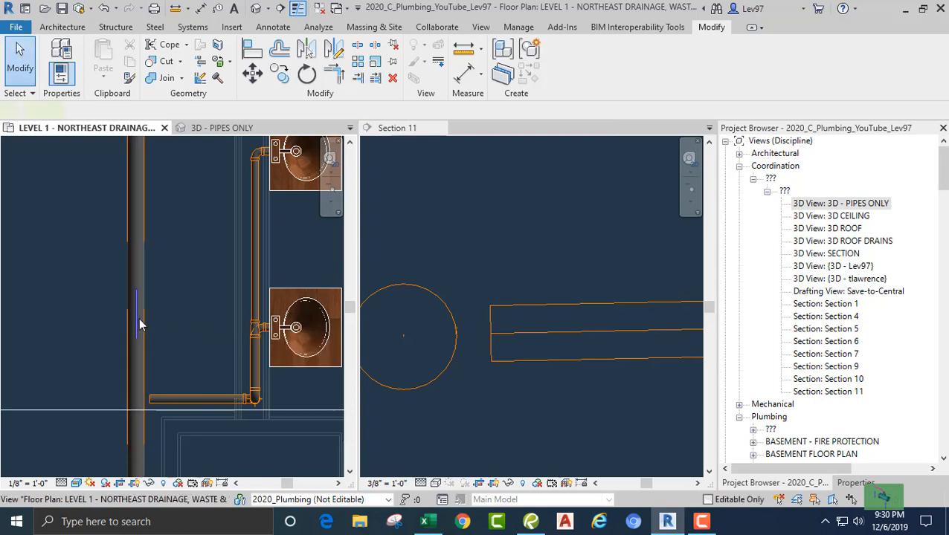
left_click(138, 321)
left_click(178, 335)
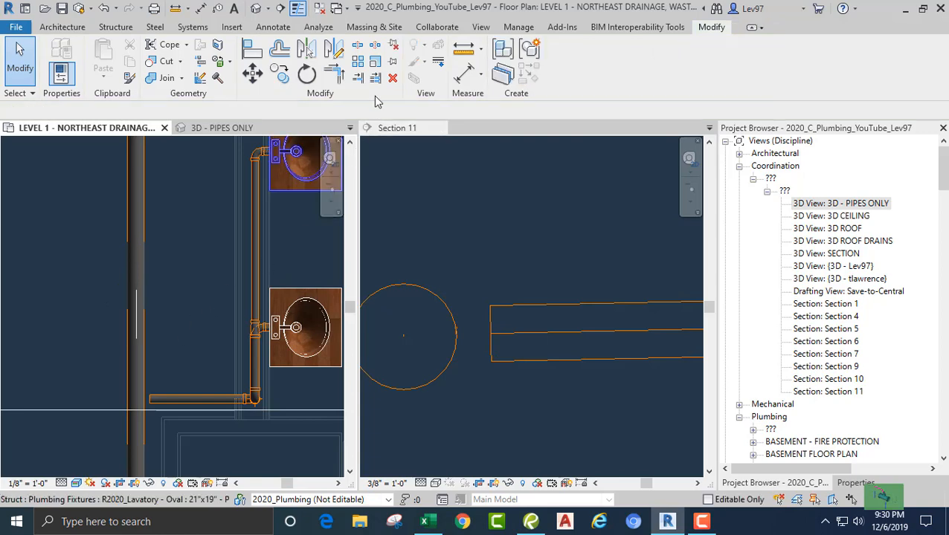
left_click(358, 79)
key("Escape")
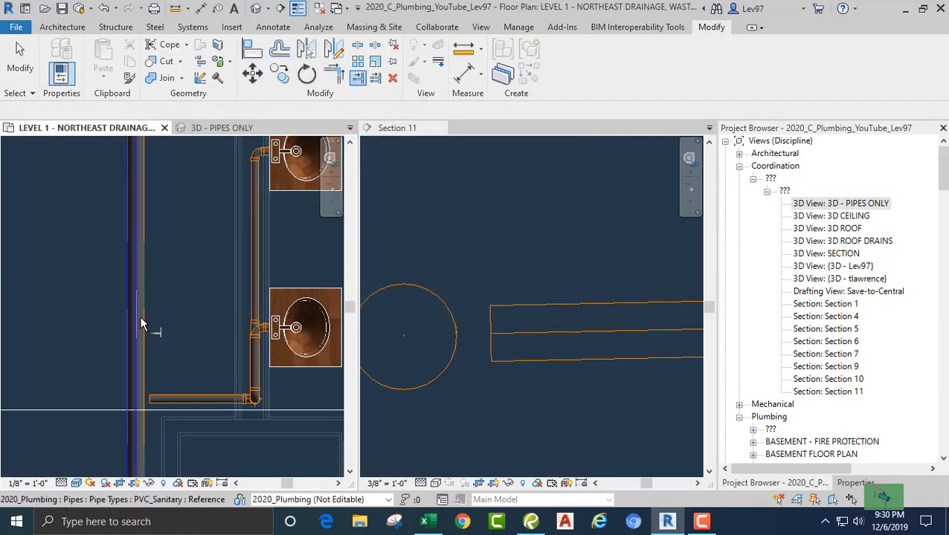
key("Escape")
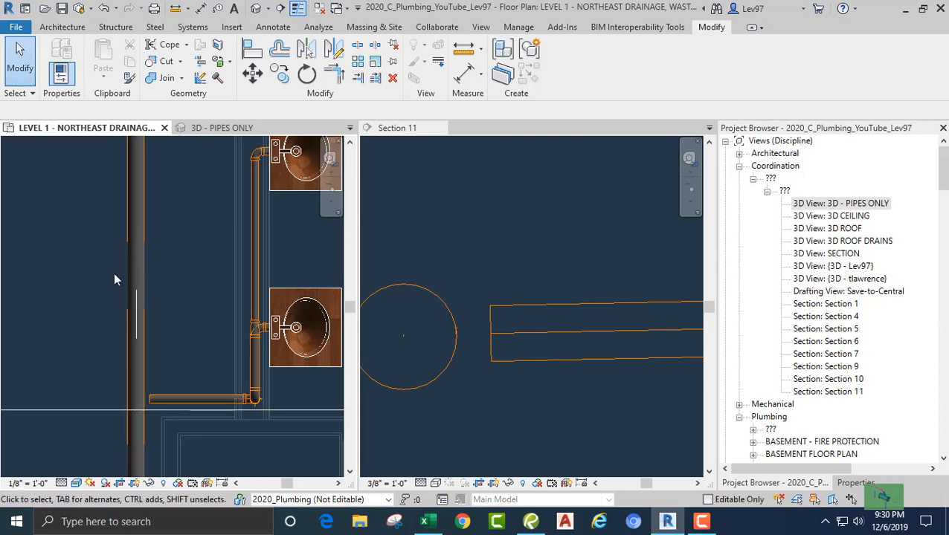
- Nudge the vertical detail line onto the edge of the 4" main facing the lavatories in the Level 1 floor plan
left_click_drag(102, 255, 180, 360)
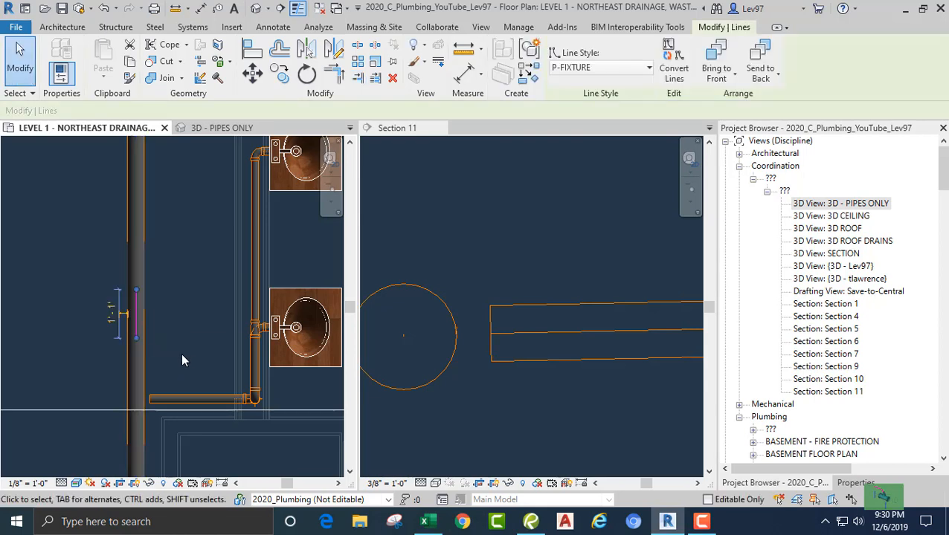
key("Right")
key("Right")
key("Right")
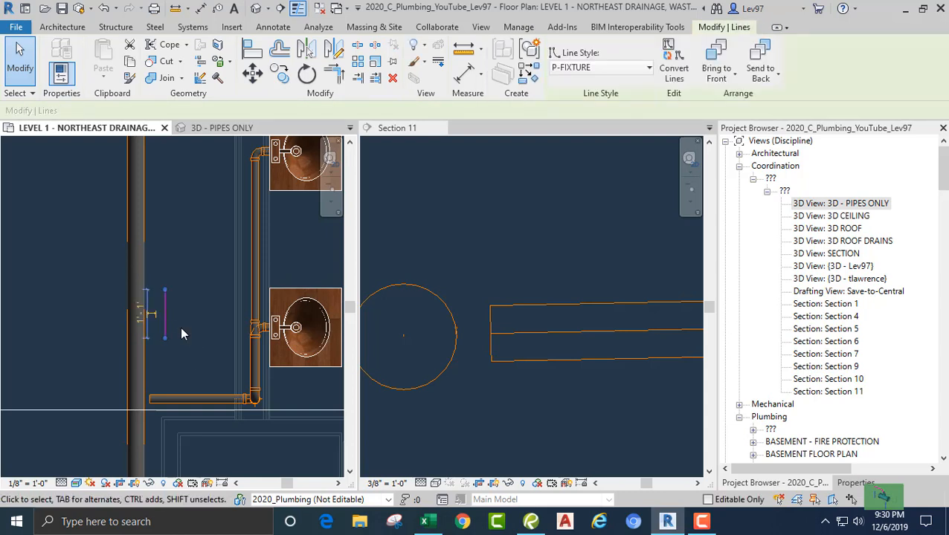
key("Left")
key("Left")
key("Left")
key("Left")
key("Left")
key("Left")
key("Left")
key("Escape")
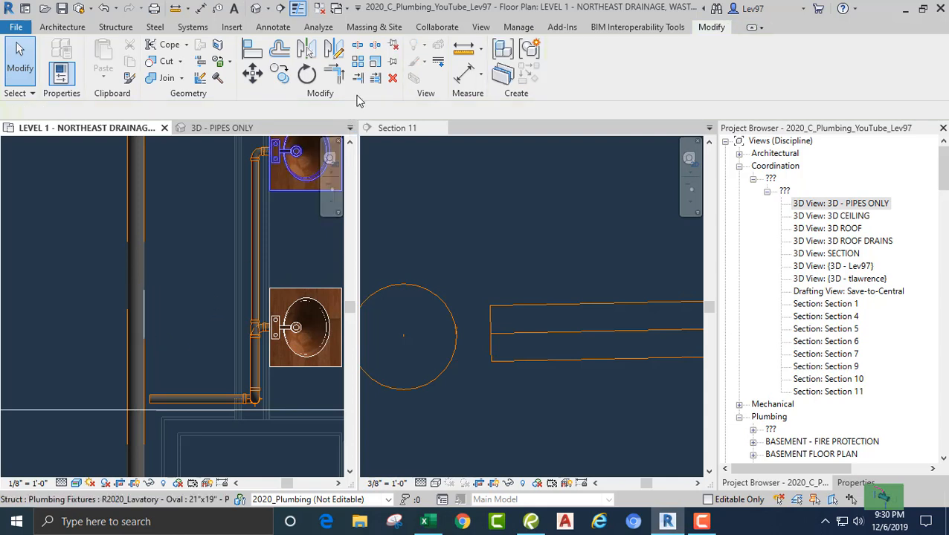
left_click(334, 77)
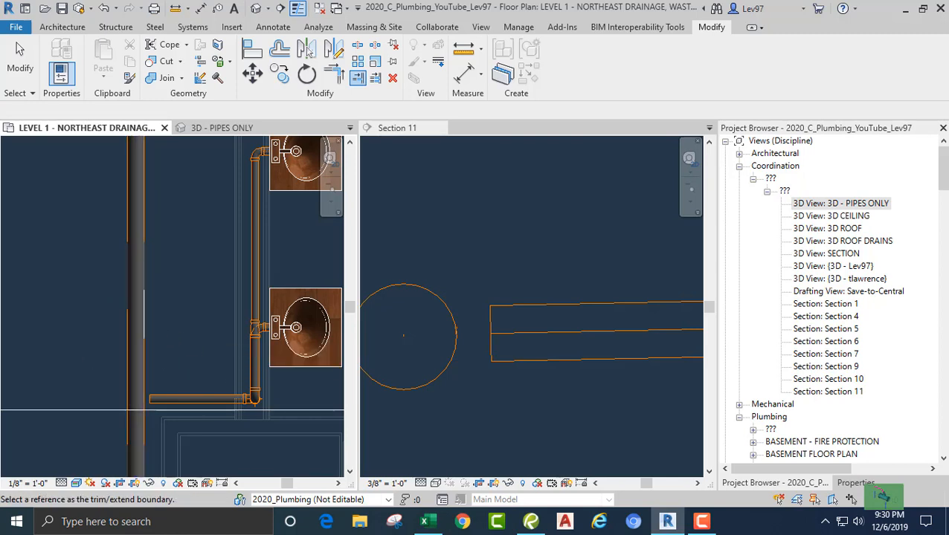
key("Escape")
- Draw a vertical detail line about 6 1/4" long through the main's center in Section 11 and nudge it slightly toward the branch
middle_click_drag(471, 443, 460, 467)
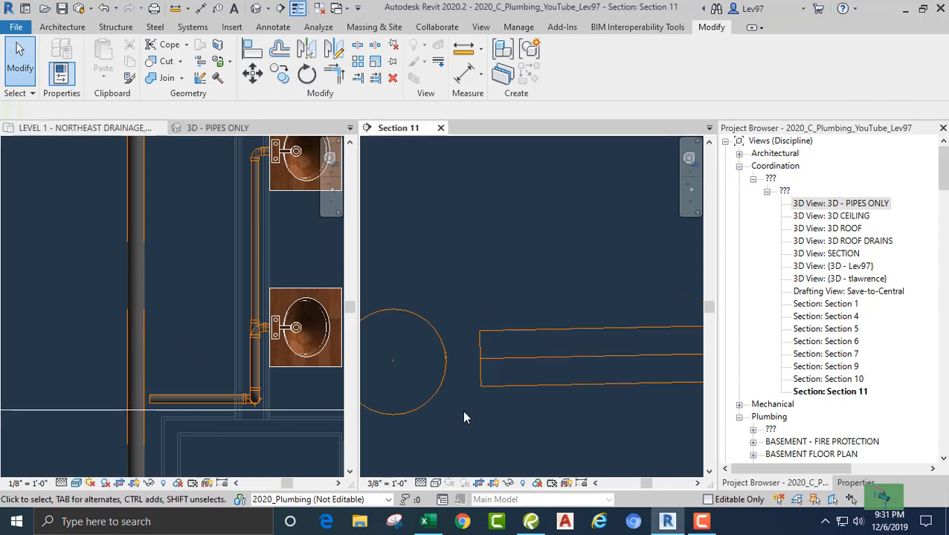
scroll(464, 412, "up", 1)
middle_click_drag(465, 409, 499, 382)
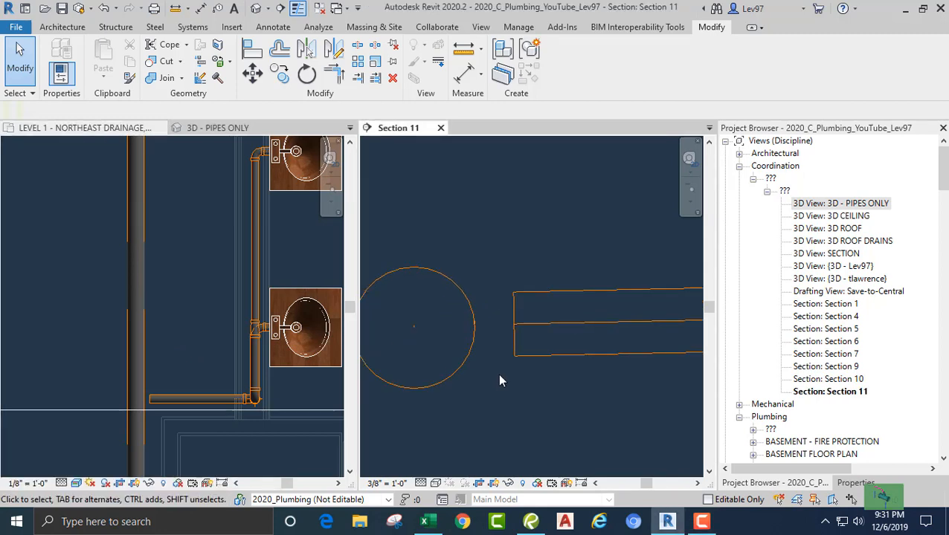
key("d")
key("l")
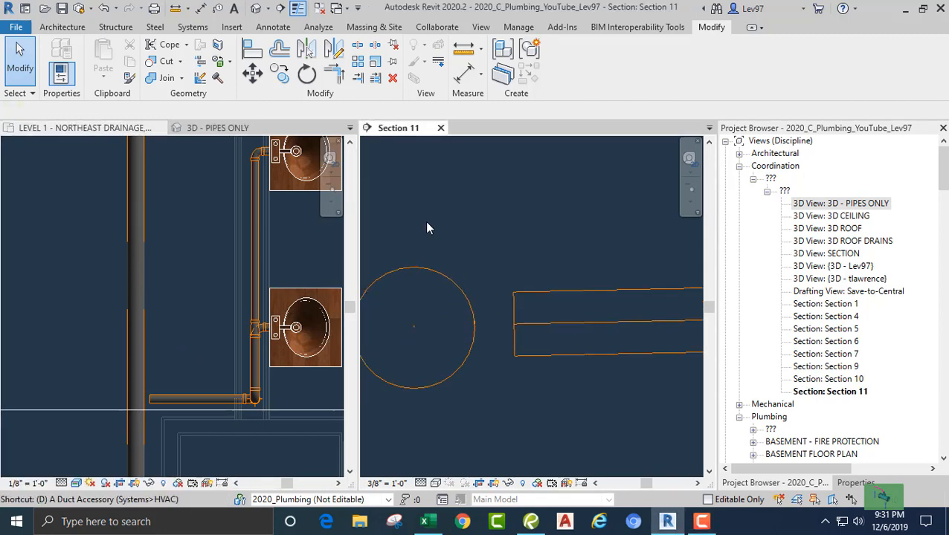
left_click(414, 200)
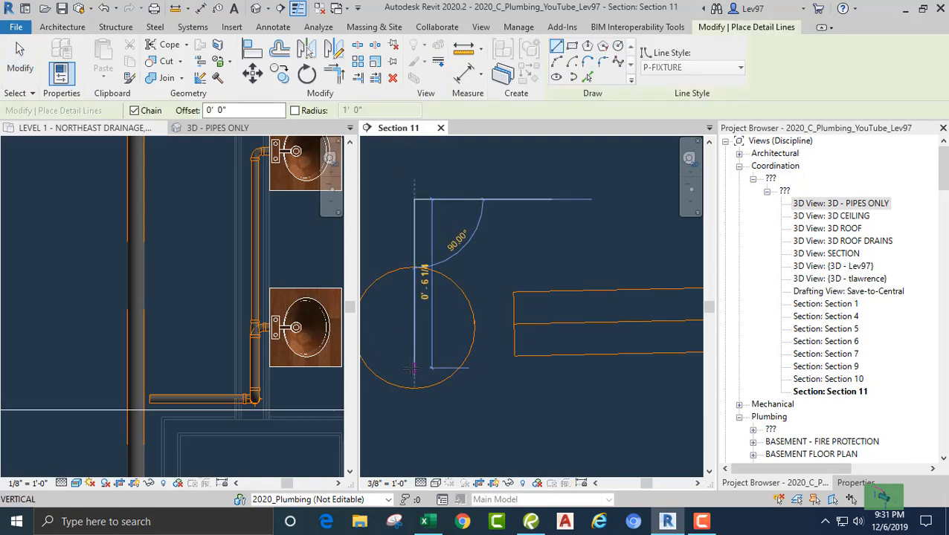
left_click(414, 367)
key("Escape")
key("Escape")
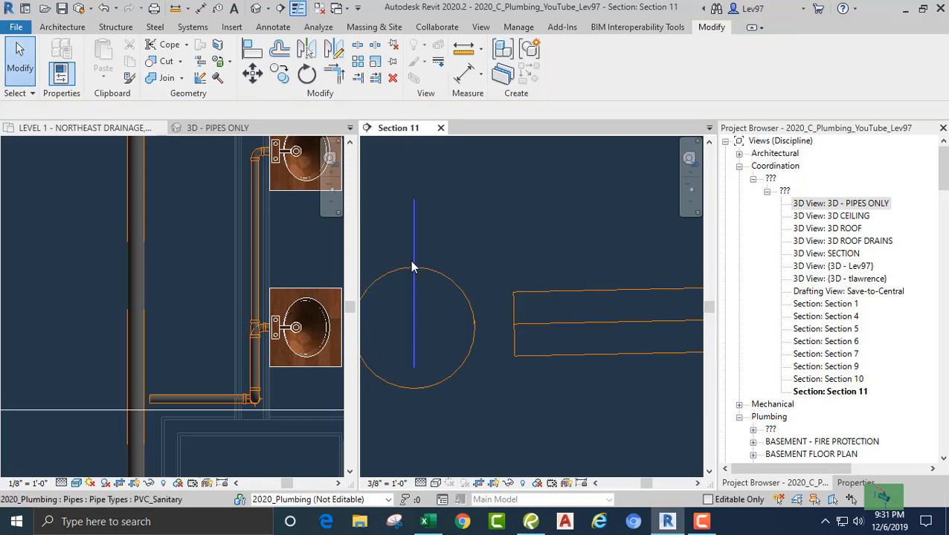
left_click(414, 251)
key("Right")
key("Right")
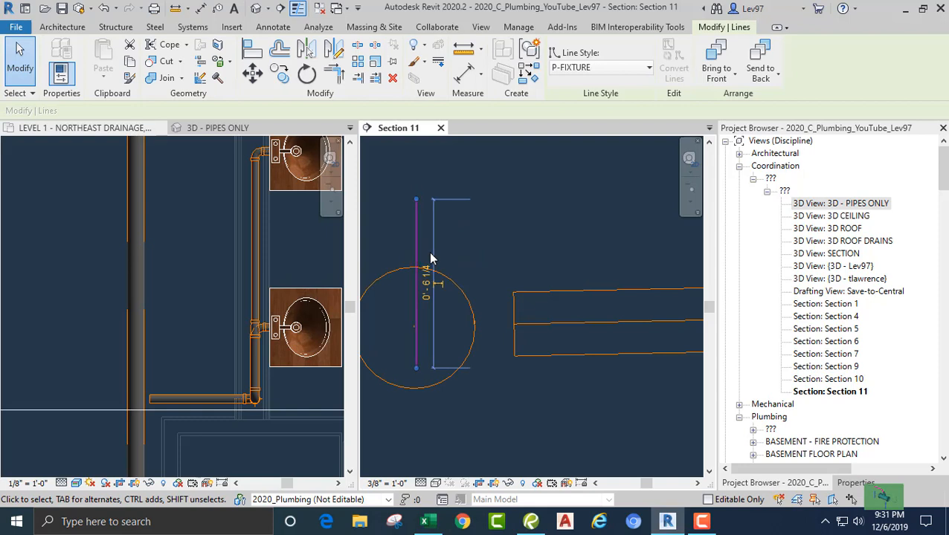
left_click(446, 247)
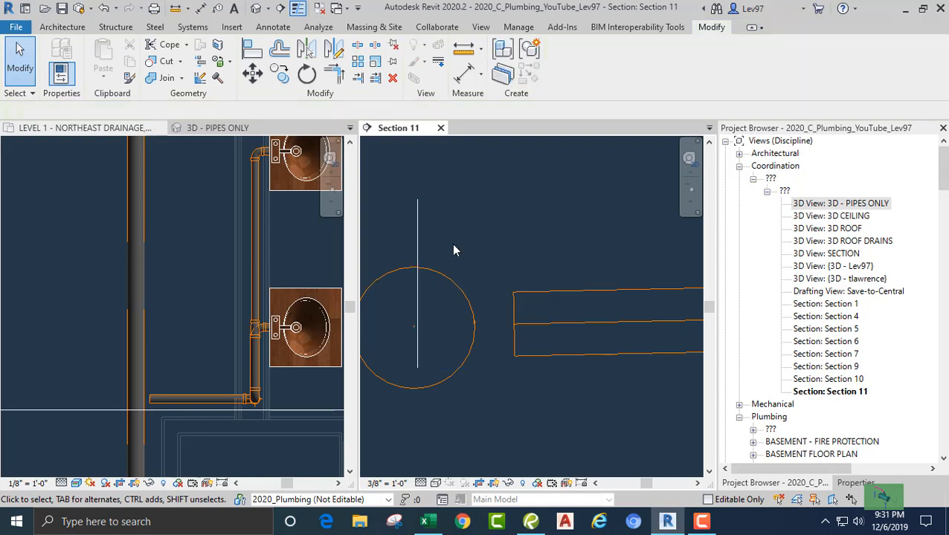
- Extend the lavatories' 2" branch to the detail line inside the main in Section 11 and delete the line
left_click(358, 79)
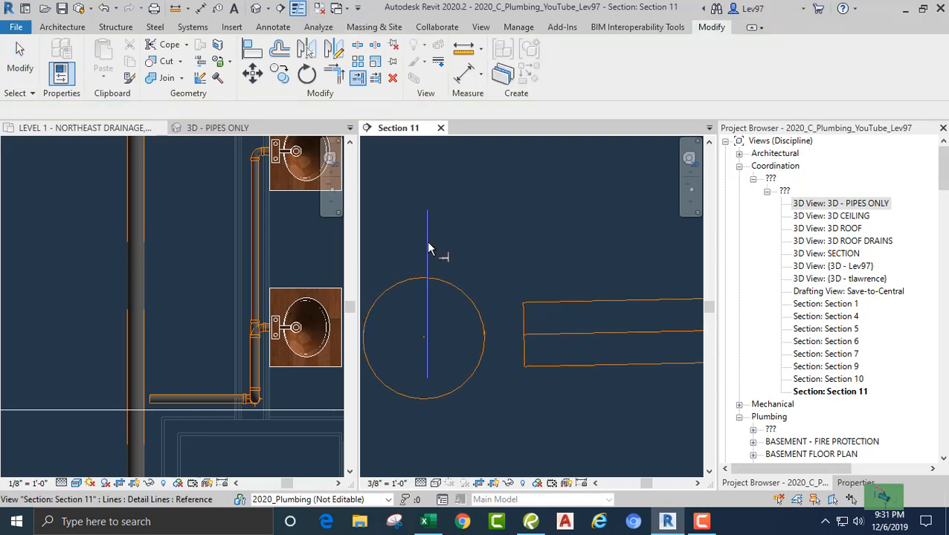
left_click(428, 247)
left_click(561, 305)
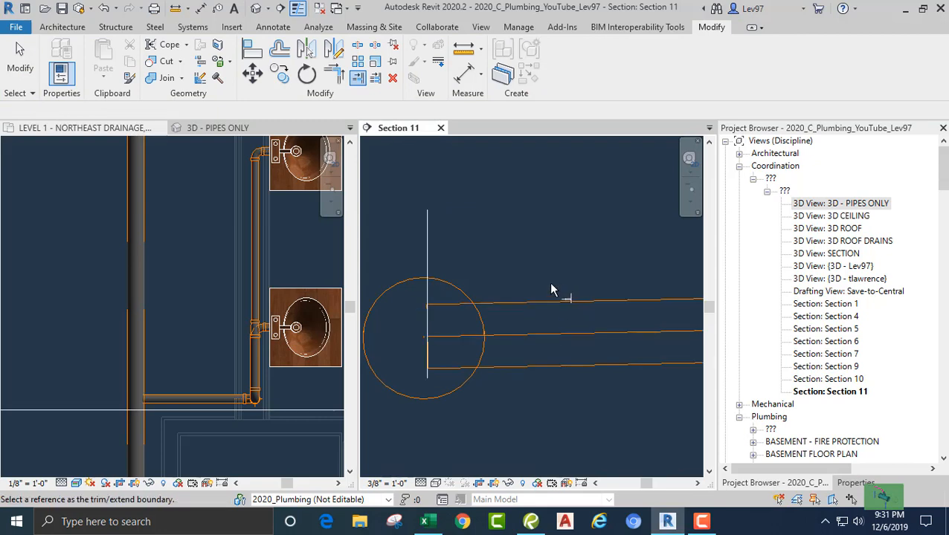
key("Escape")
key("Escape")
scroll(437, 266, "up", 1)
left_click(436, 266)
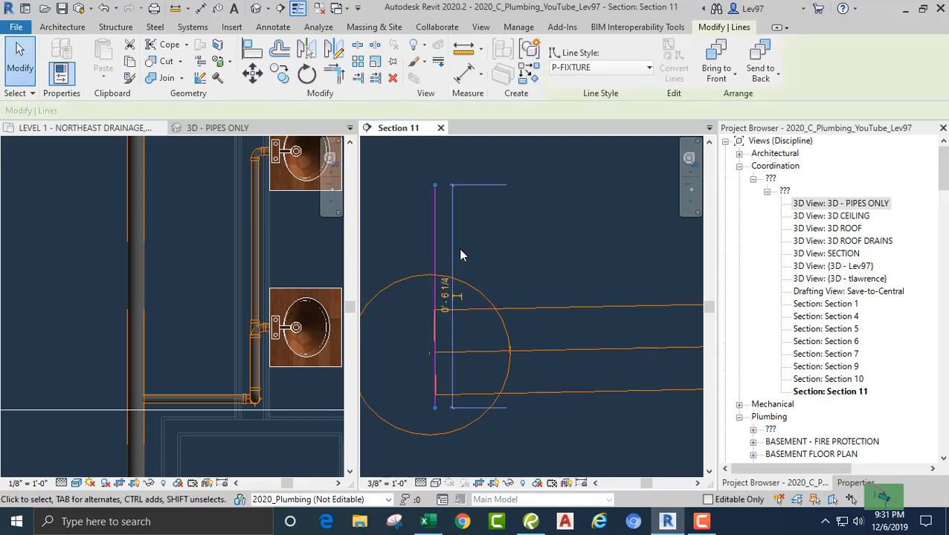
left_click(463, 247)
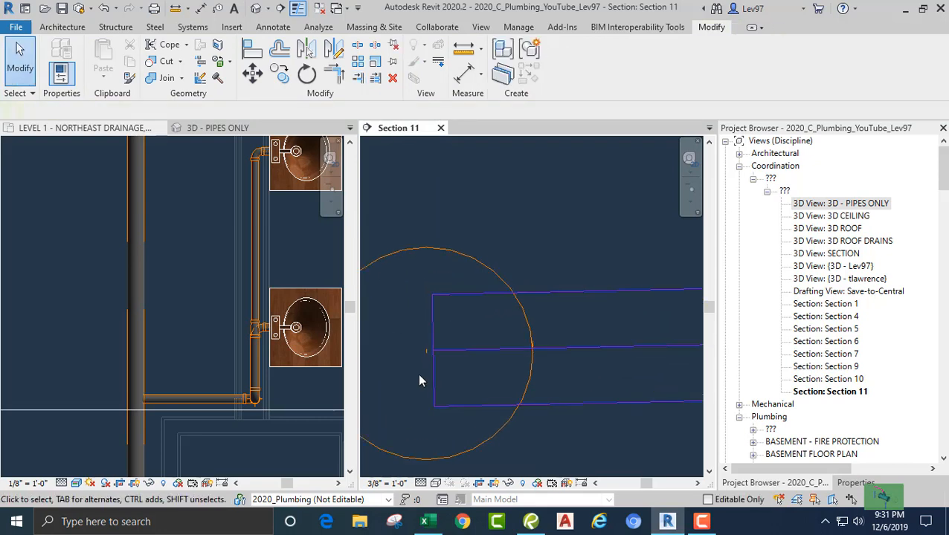
scroll(420, 349, "up", 3)
scroll(421, 348, "down", 5)
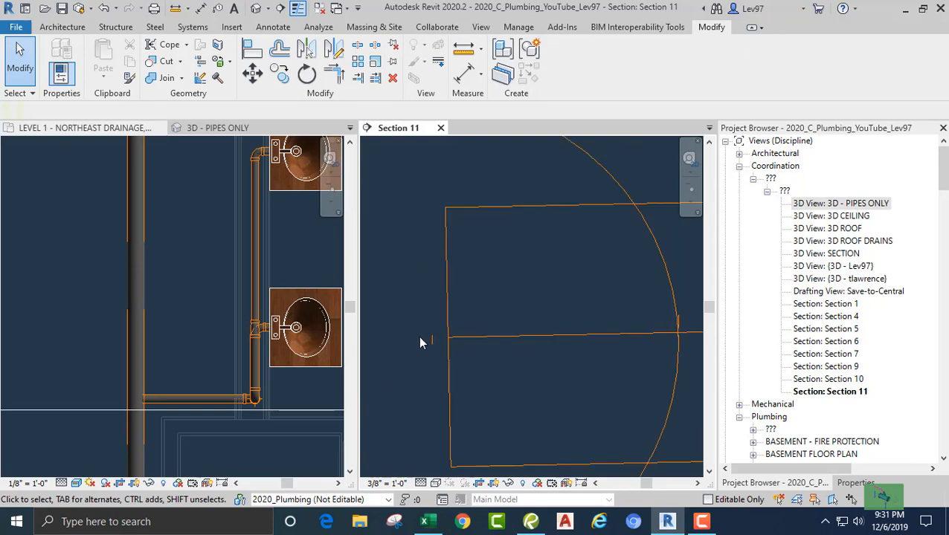
- Draw a short vertical detail line just above the 2" branch, slightly off the main toward the lavatories, in the floor plan
left_click(192, 316)
scroll(185, 320, "up", 5)
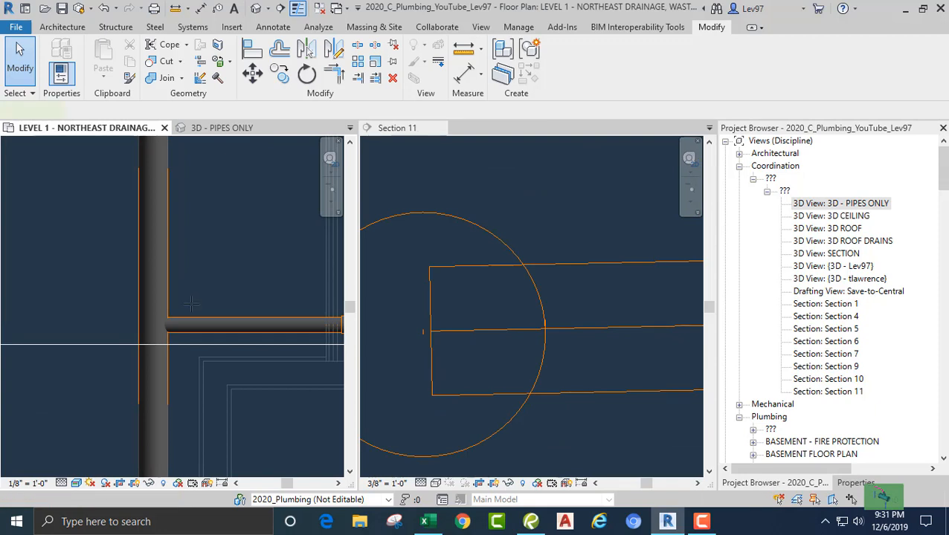
key("d")
key("l")
left_click(193, 307)
left_click(194, 275)
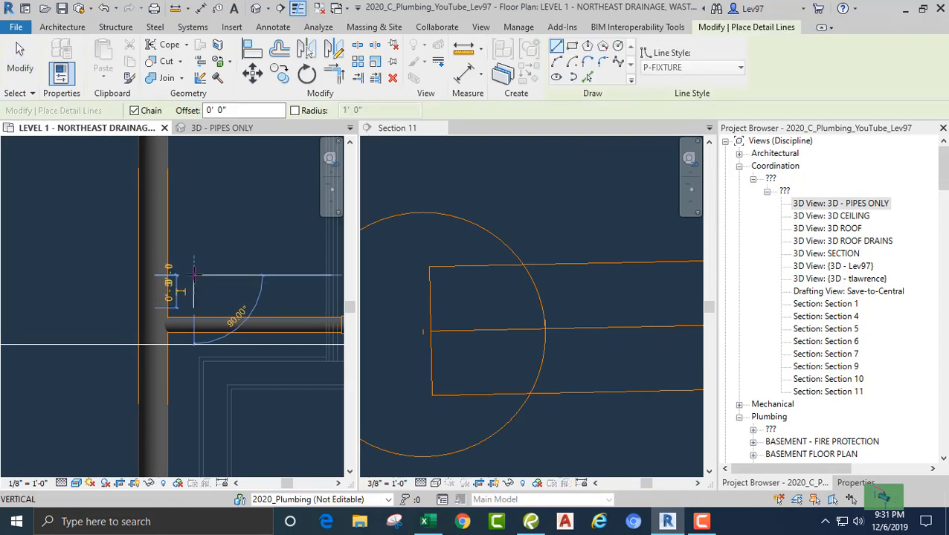
key("Escape")
key("Escape")
middle_click_drag(229, 273, 256, 273)
- Trim the 2" branch back from the main to the short detail line and delete that line
left_click(357, 79)
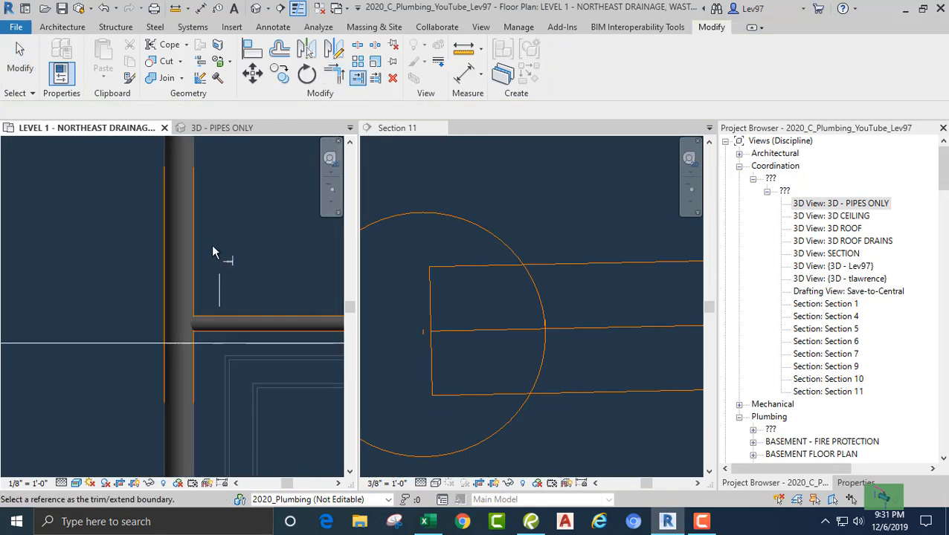
left_click(220, 287)
left_click(239, 328)
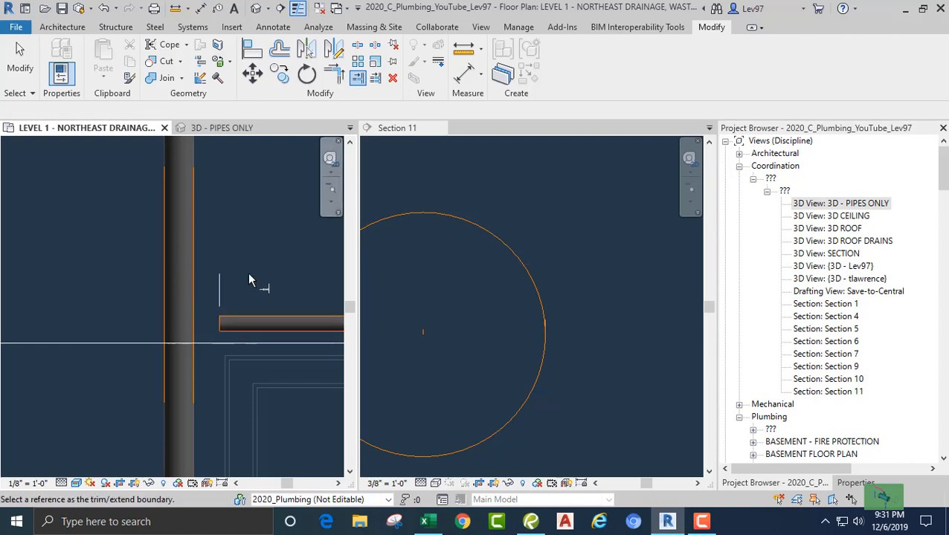
key("Escape")
key("Escape")
left_click(220, 291)
key("Delete")
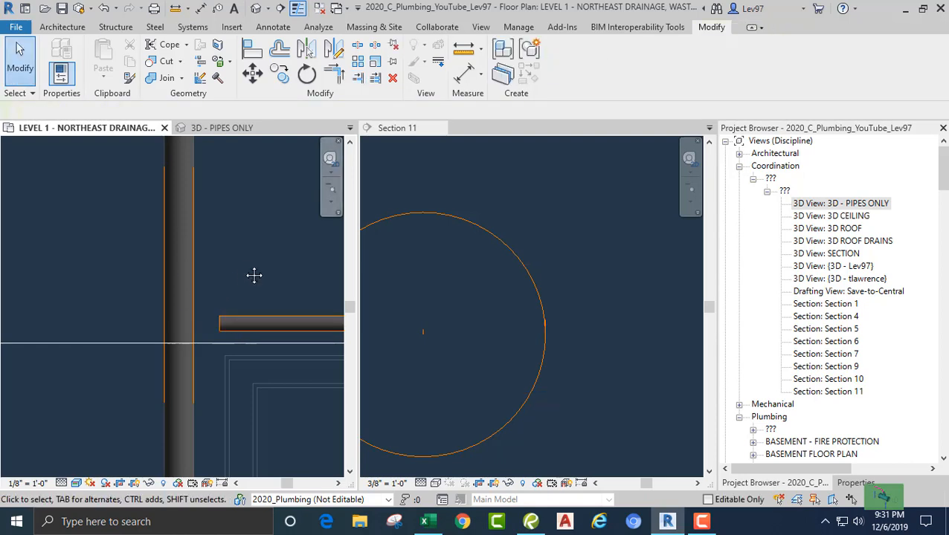
- Connect the 2" branch's open end to the centerline of the 4" main in the floor plan
left_click(231, 309)
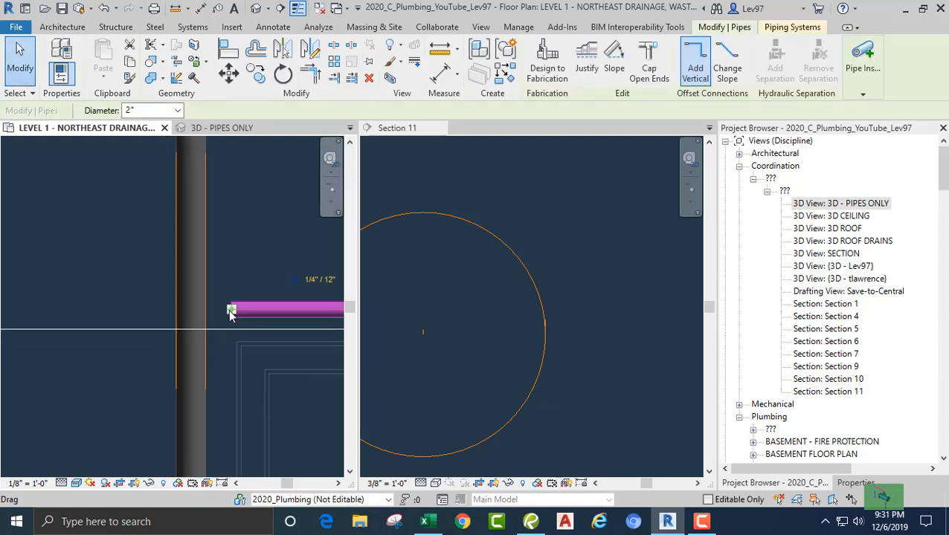
left_click_drag(231, 312, 192, 309)
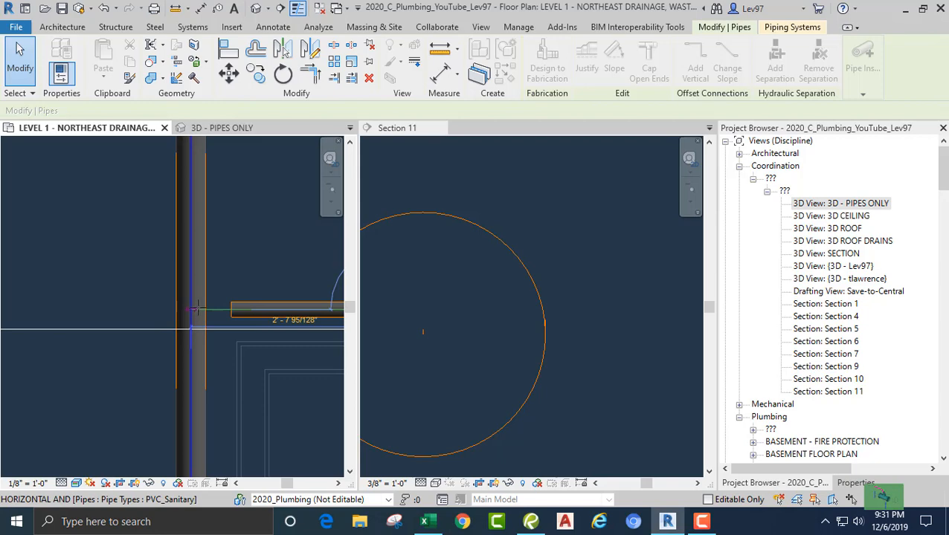
left_click(195, 309)
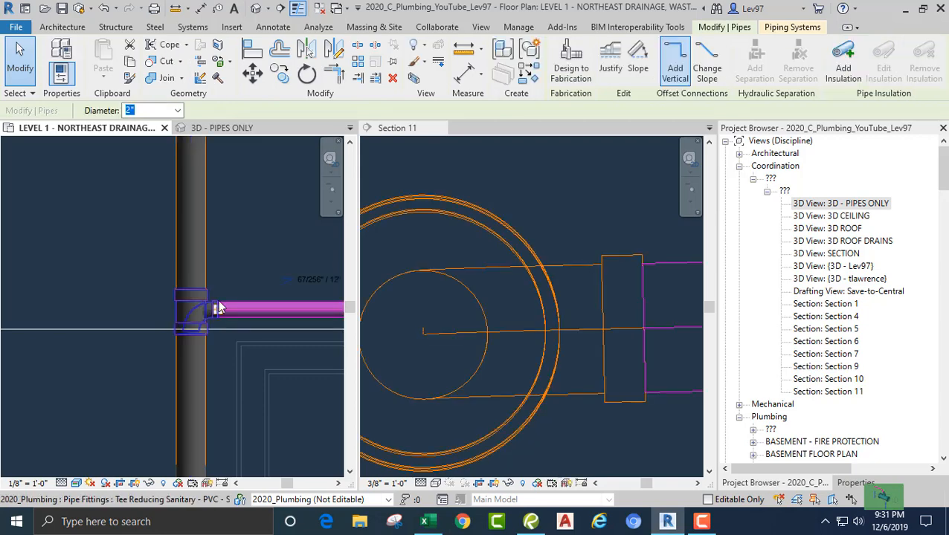
left_click(240, 254)
scroll(240, 254, "down", 1)
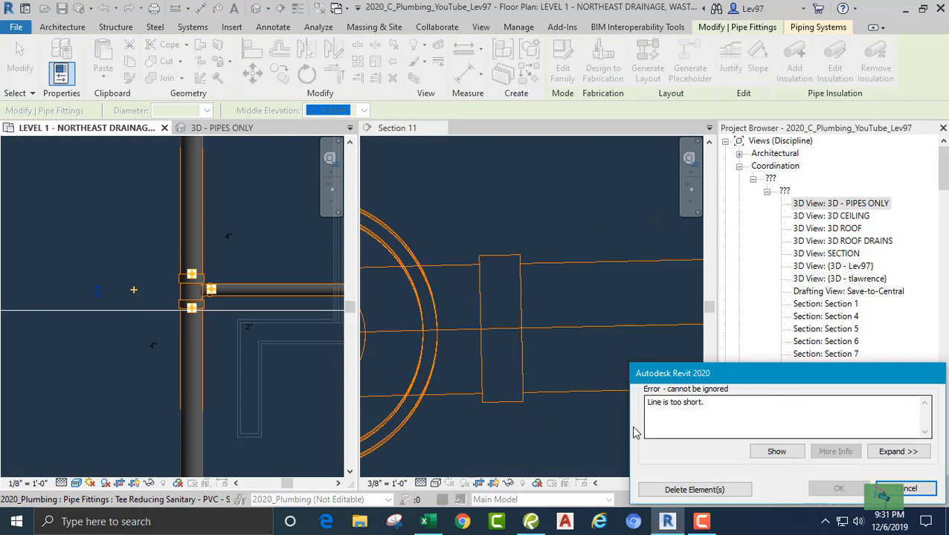
- Browse the available tee and wye types for the reducing sanitary tee joining the branch to the main
left_click(199, 301)
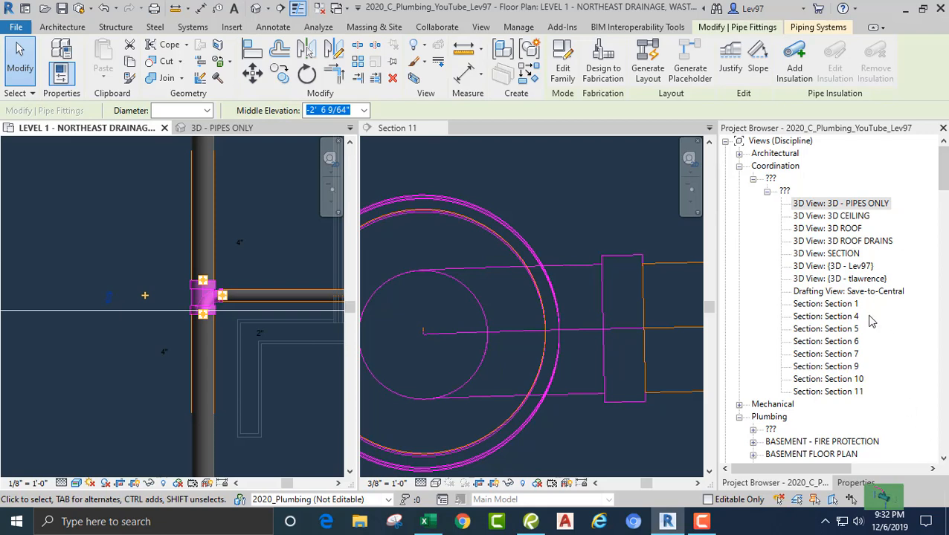
left_click(849, 484)
left_click(887, 177)
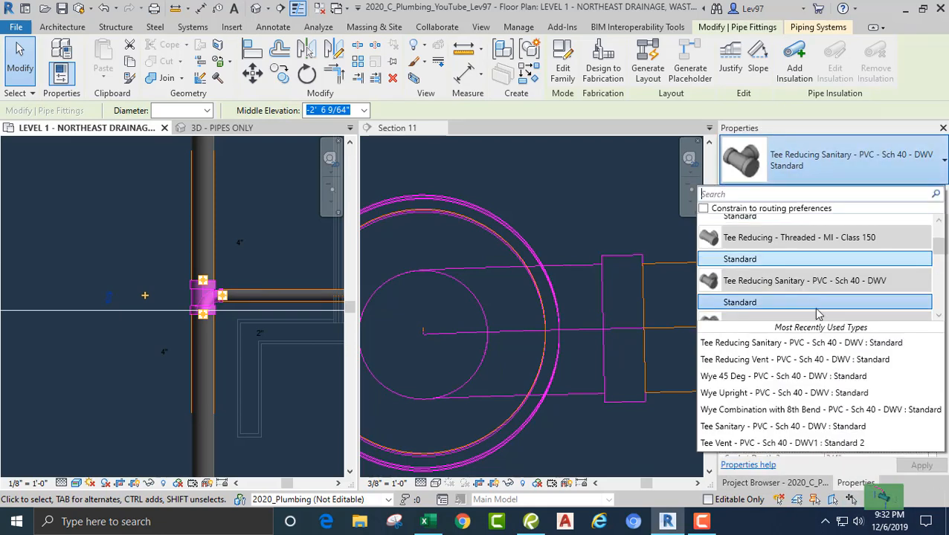
scroll(809, 290, "down", 3)
scroll(788, 283, "down", 2)
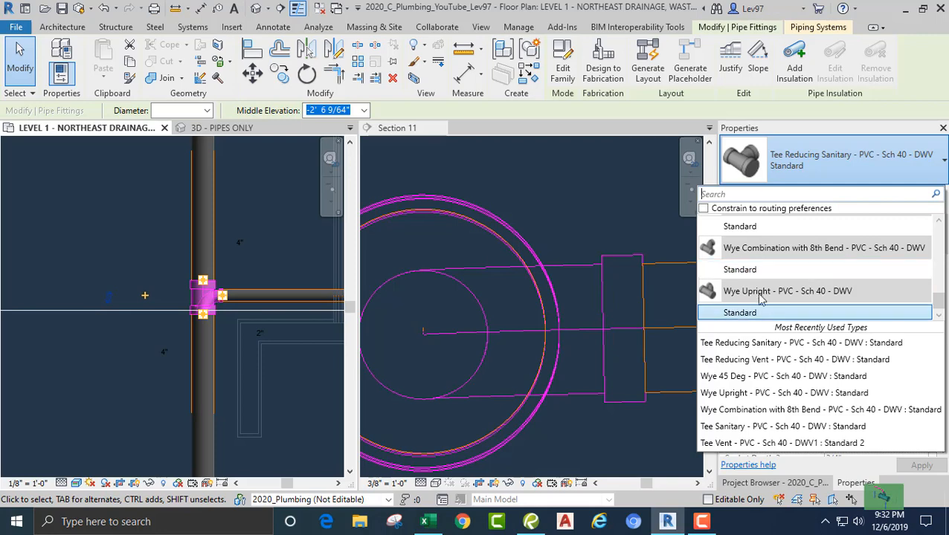
left_click(510, 276)
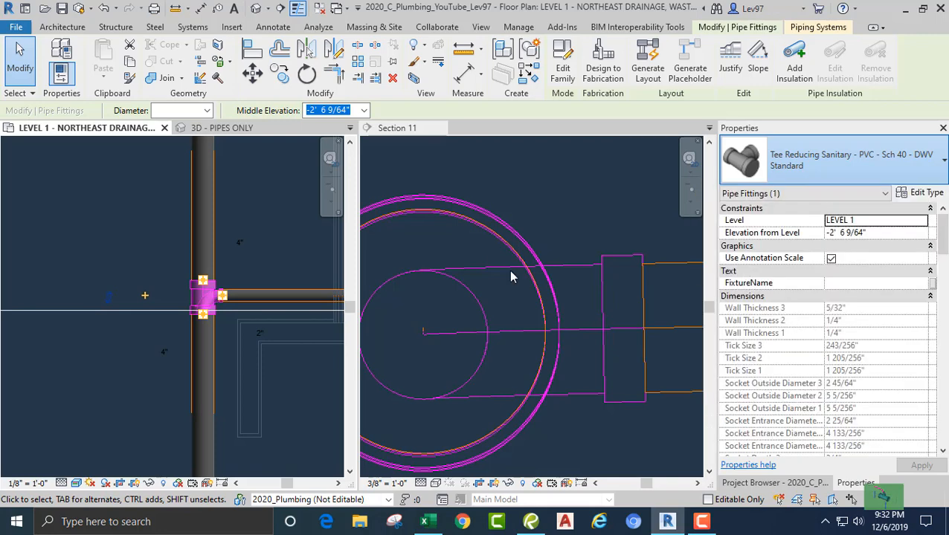
left_click(144, 250)
- Extend the section's view depth in the Level 1 floor plan past both lavatories
scroll(155, 244, "down", 2)
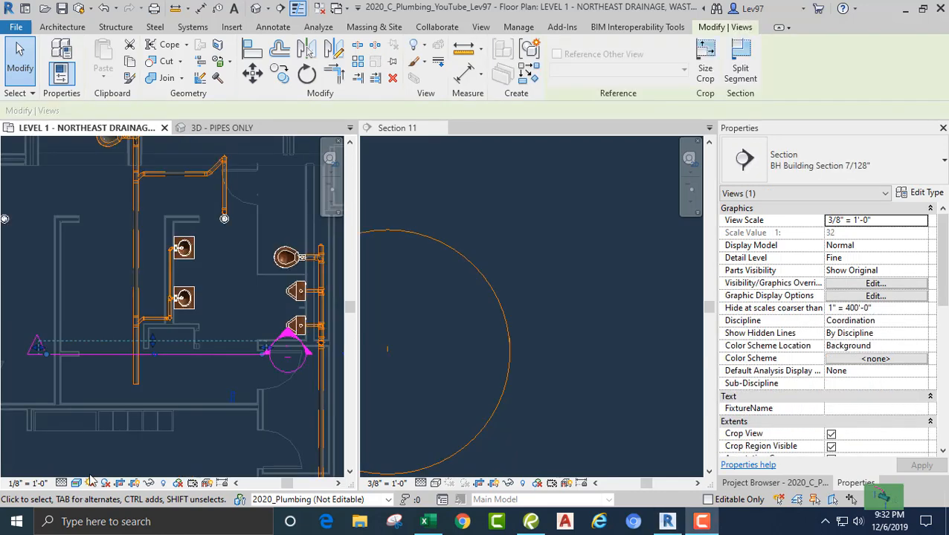
scroll(171, 355, "up", 4)
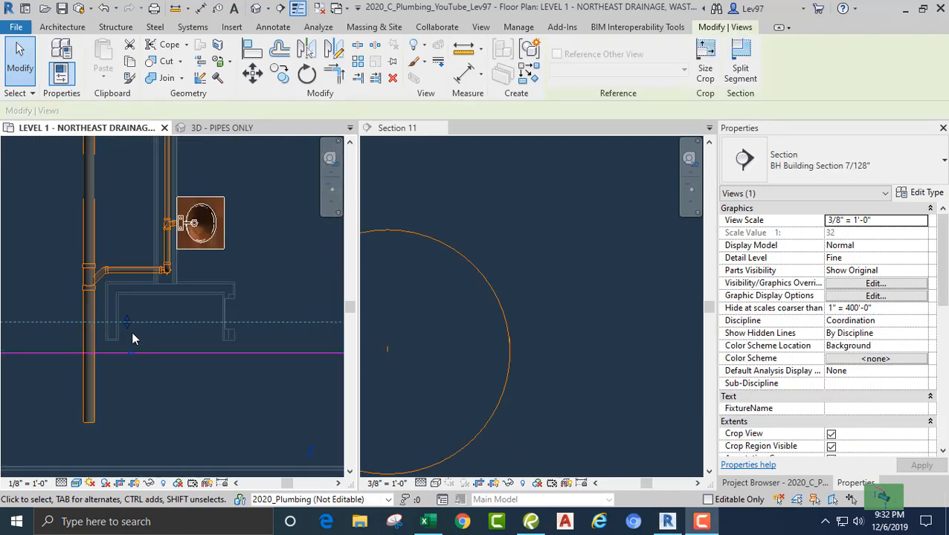
left_click_drag(127, 331, 123, 181)
middle_click_drag(140, 213, 144, 301)
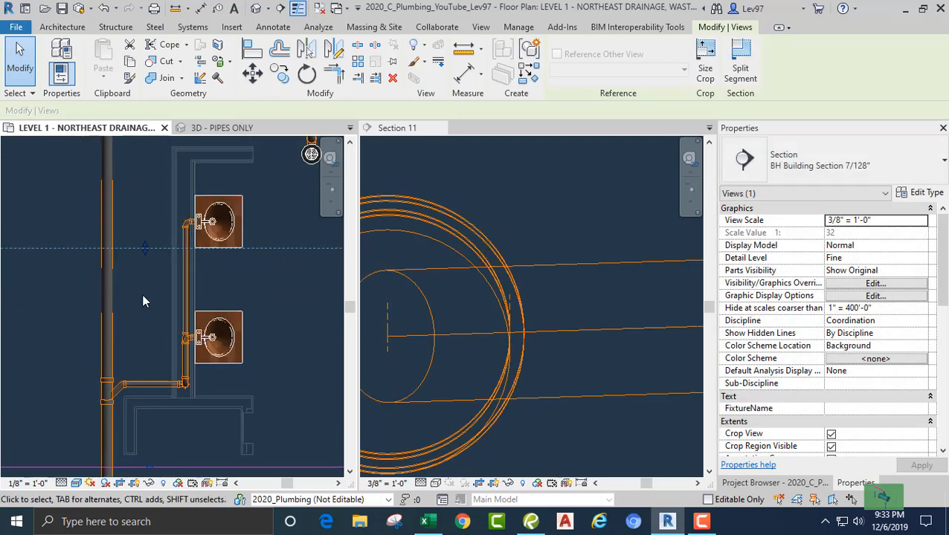
left_click_drag(148, 261, 145, 195)
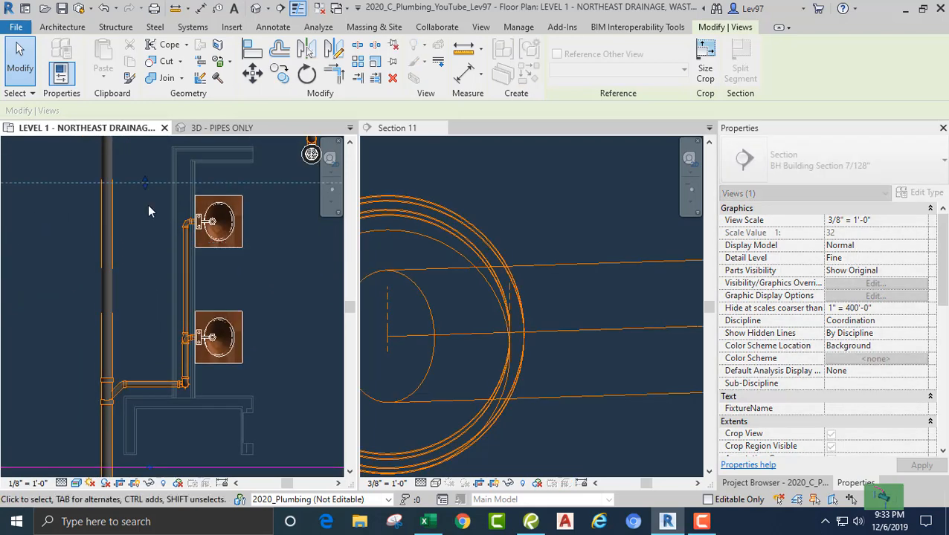
- Open the 3D view named SECTION
left_click(809, 484)
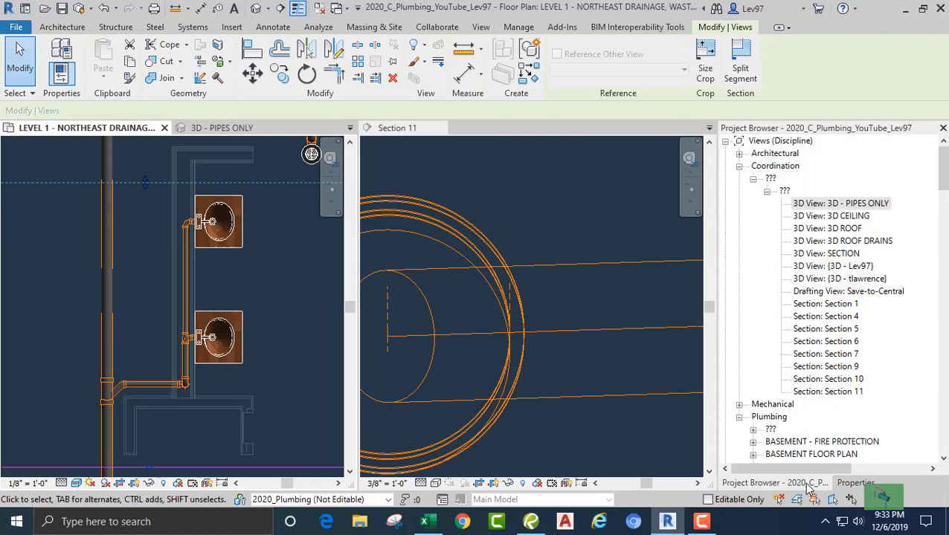
double_click(827, 254)
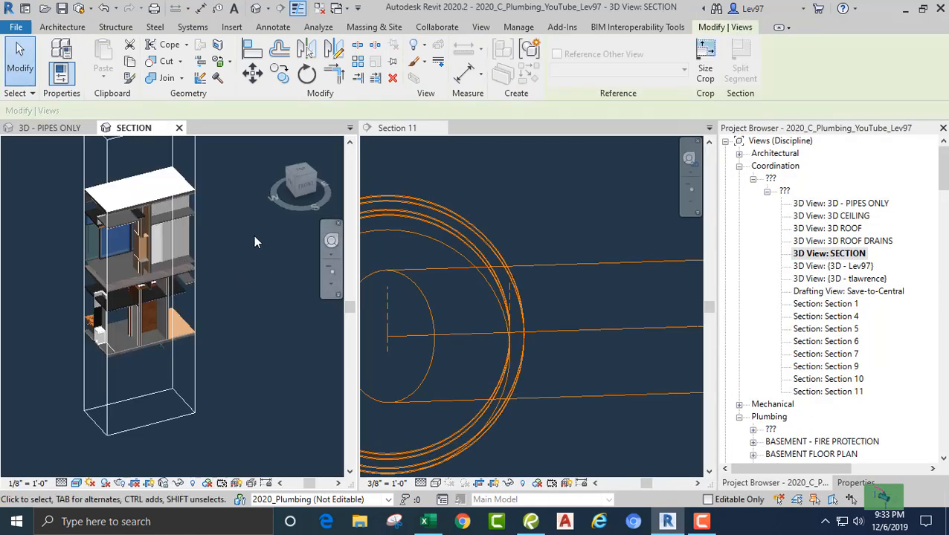
- Orient the SECTION 3D view to the section cut through the lavatories, and return it to an isometric angle
right_click(300, 192)
mouse_move(365, 362)
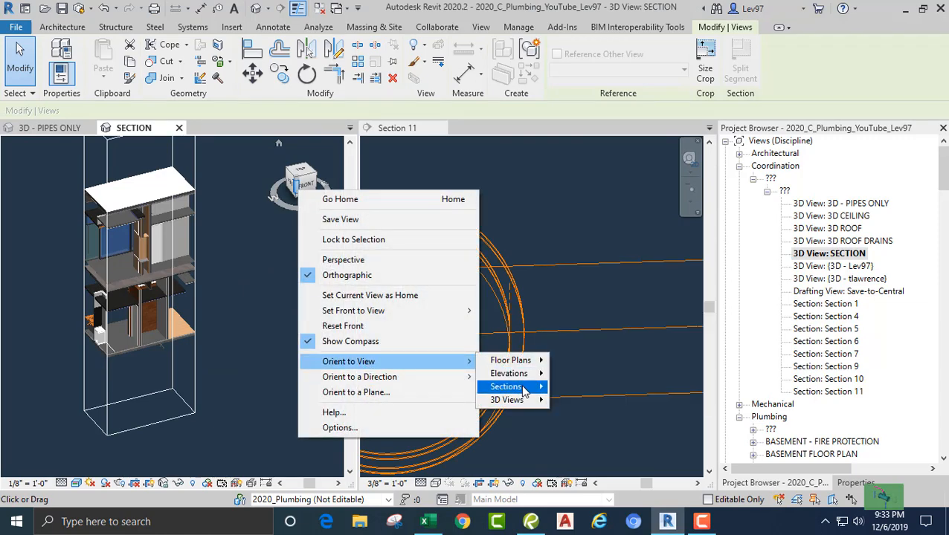
mouse_move(513, 386)
left_click(599, 495)
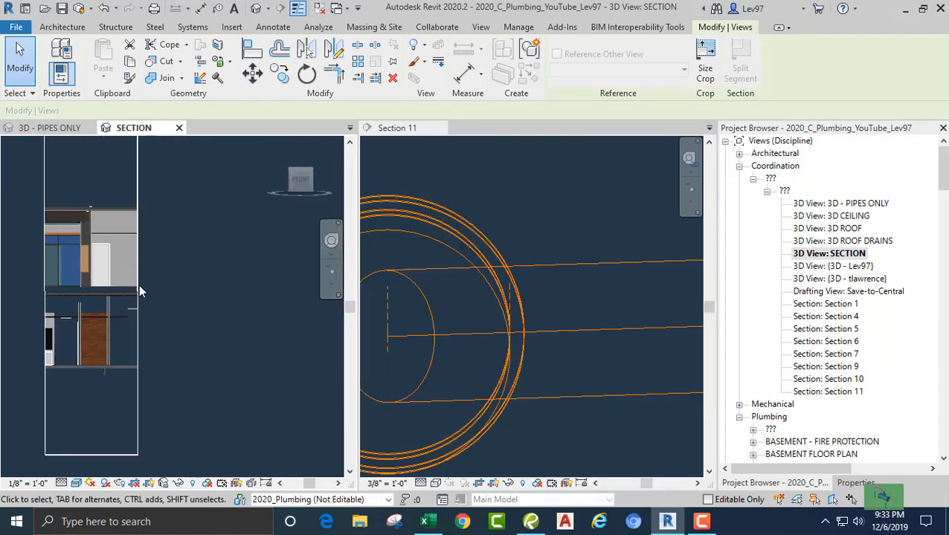
scroll(174, 320, "down", 3)
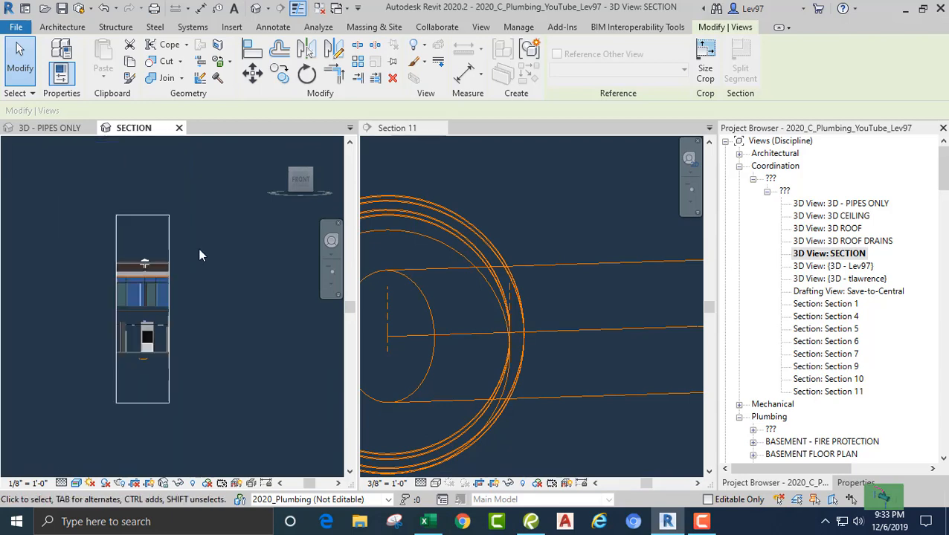
left_click(278, 145)
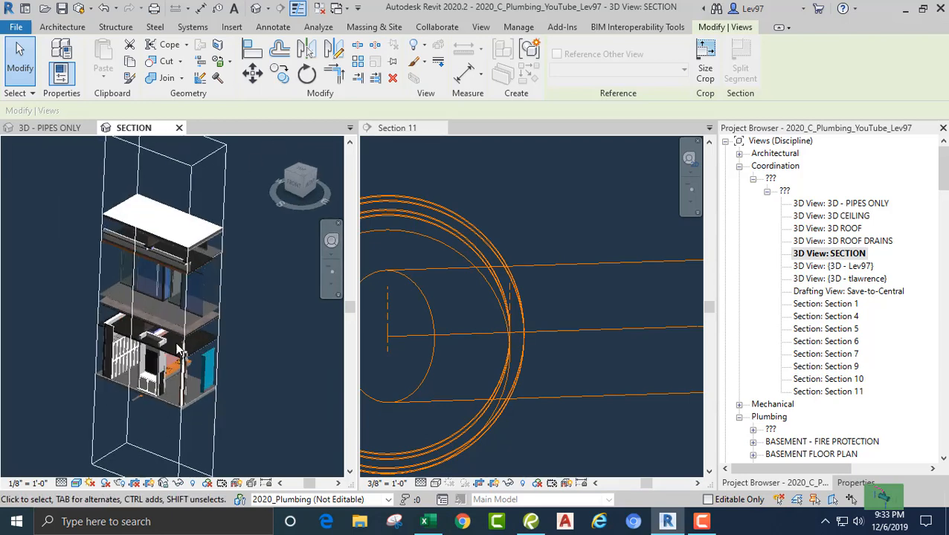
- Shrink the section box vertically, lowering its top to just above the first storey and raising its bottom to just below the underfloor piping
left_click(145, 170)
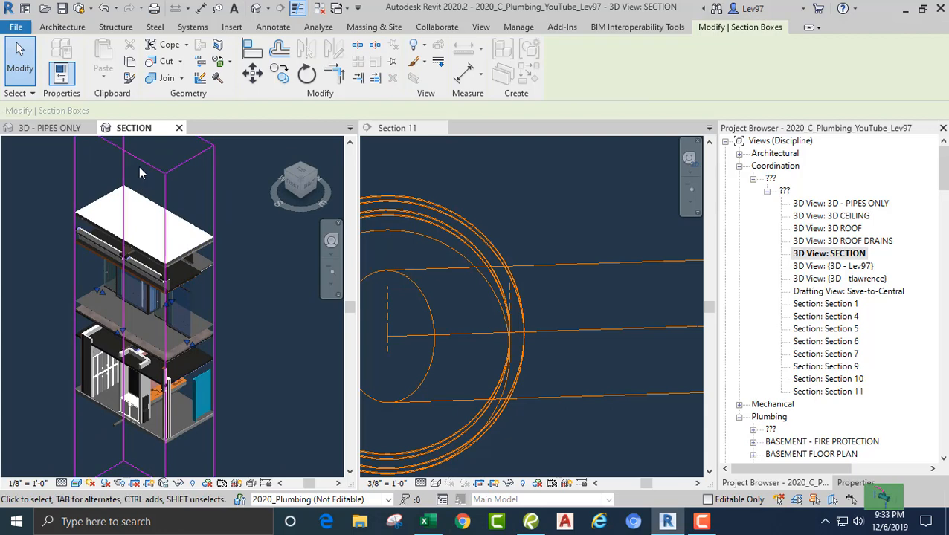
middle_click_drag(139, 171, 148, 211)
left_click_drag(146, 195, 139, 384)
middle_click_drag(252, 363, 254, 218)
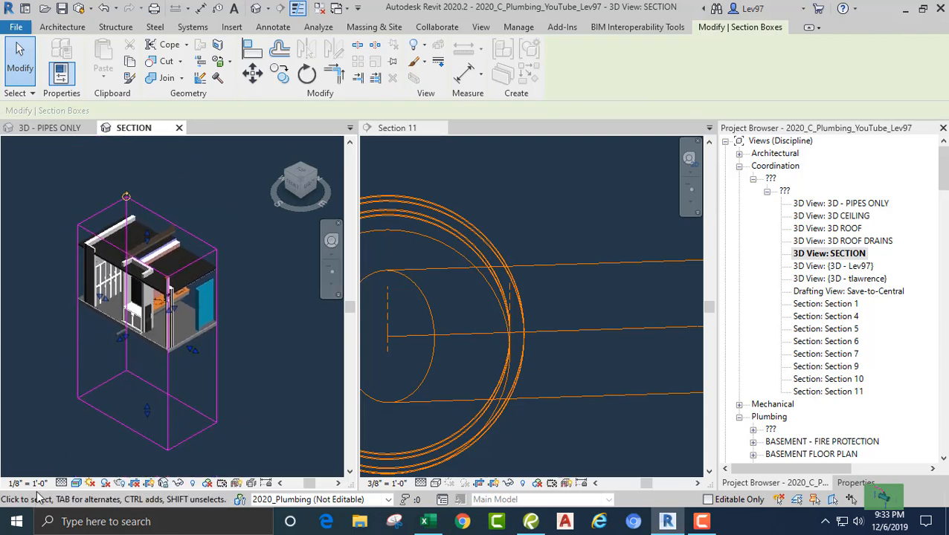
left_click_drag(146, 410, 138, 352)
left_click(139, 396)
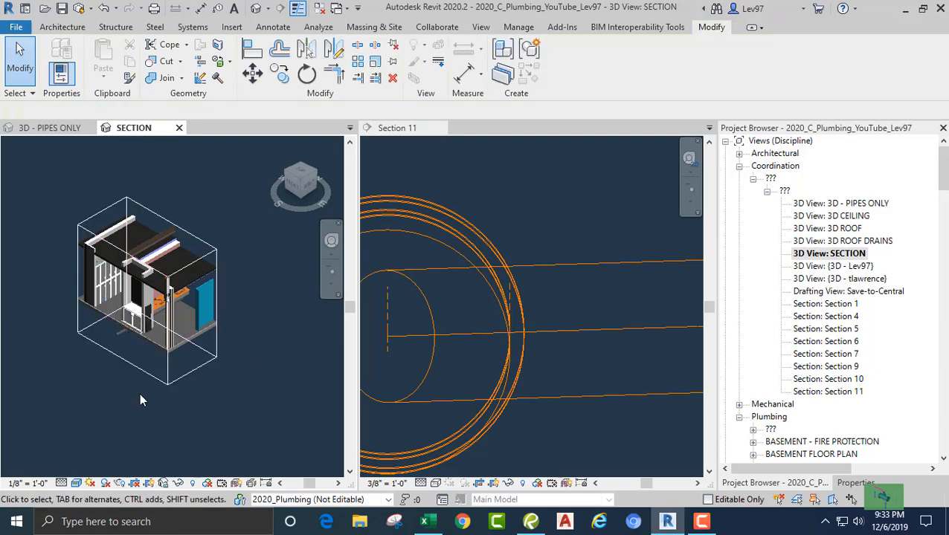
- Select the 4" main and examine its connection with the branch beneath the floor
left_click(119, 333)
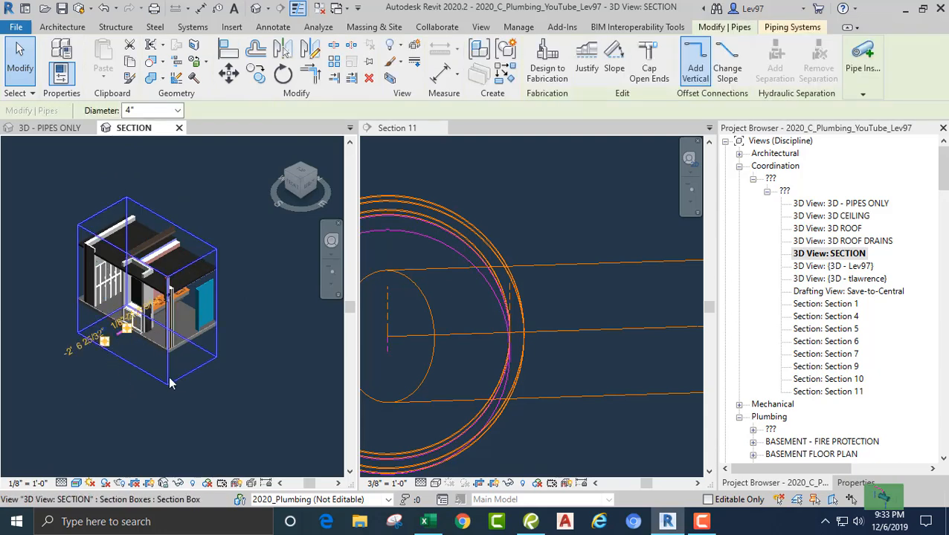
middle_click_drag(162, 377, 206, 310, "shift")
scroll(117, 360, "up", 6)
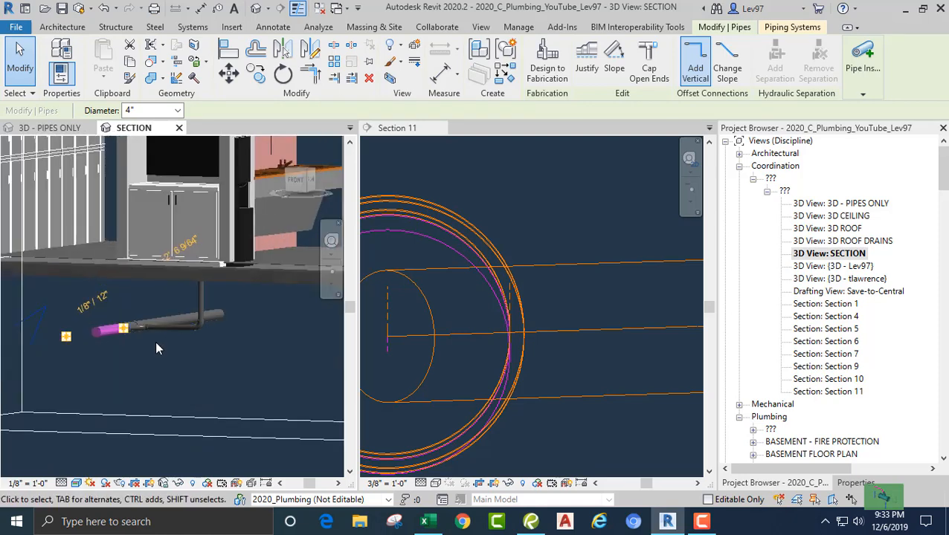
middle_click_drag(154, 341, 227, 345, "shift")
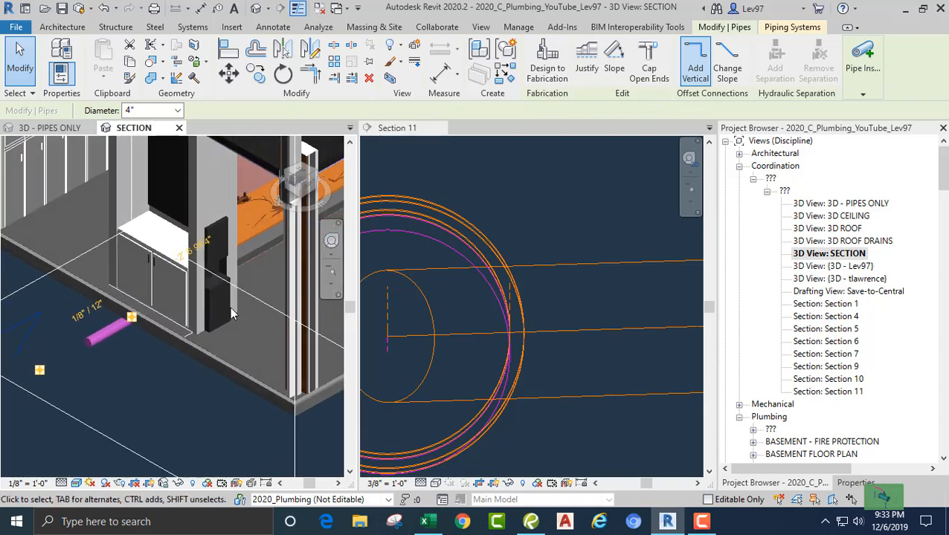
scroll(153, 300, "up", 3)
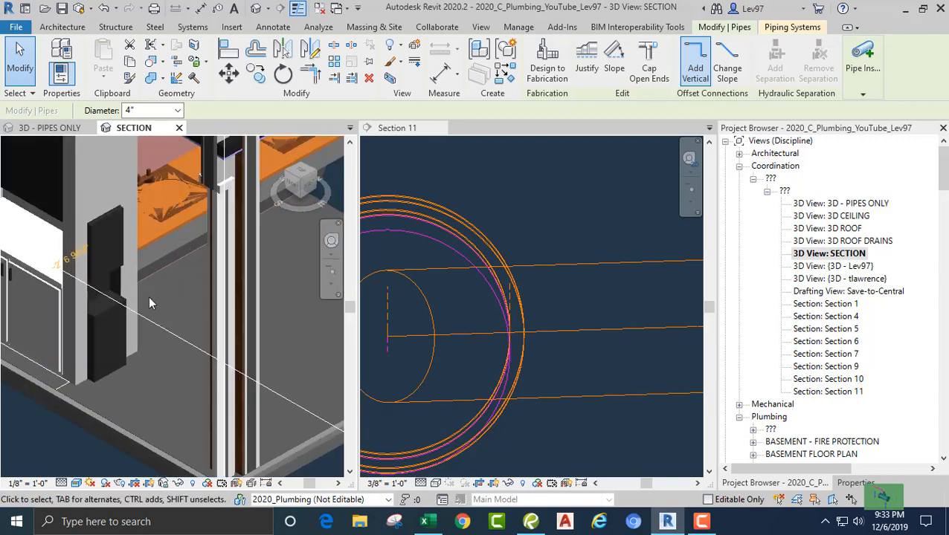
- Hide the Casework category of the linked model 2020_C_Arch.rvt in the SECTION view
key("v")
key("v")
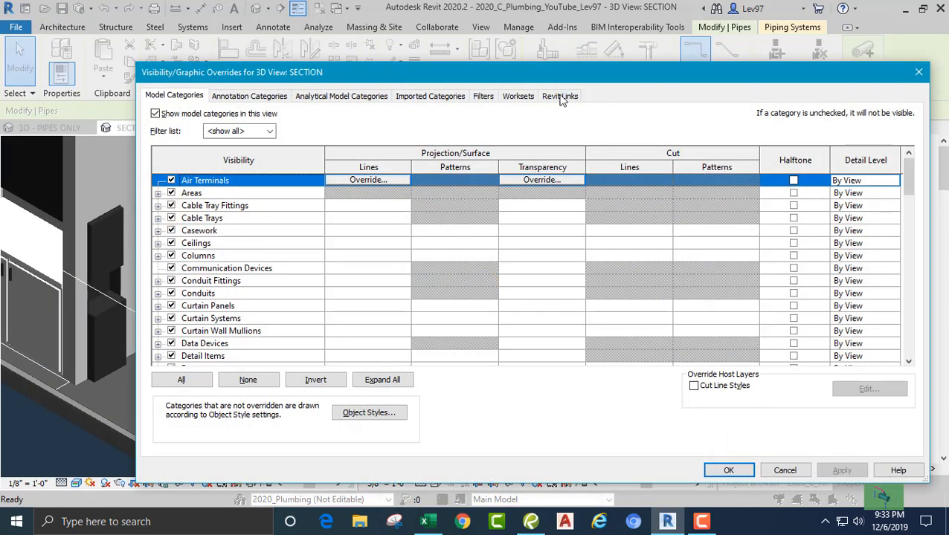
left_click(559, 96)
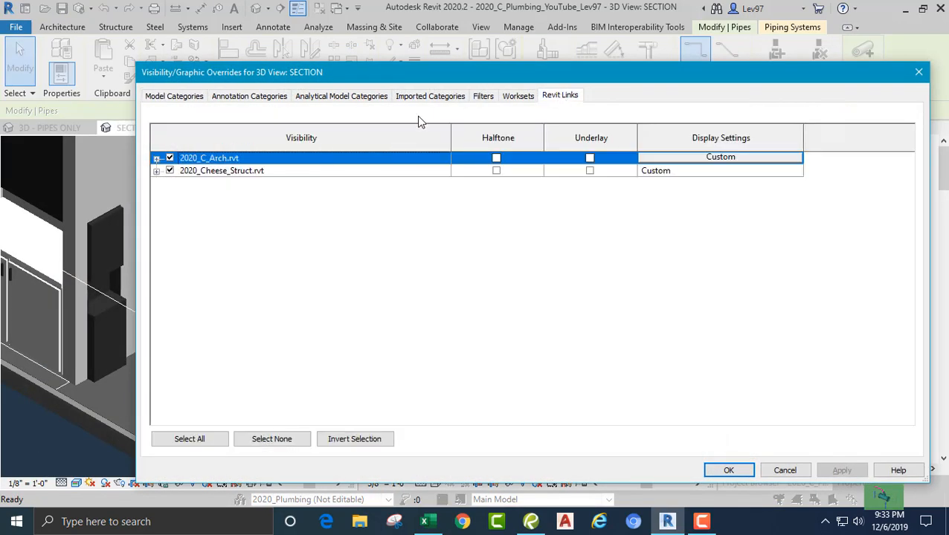
left_click(746, 159)
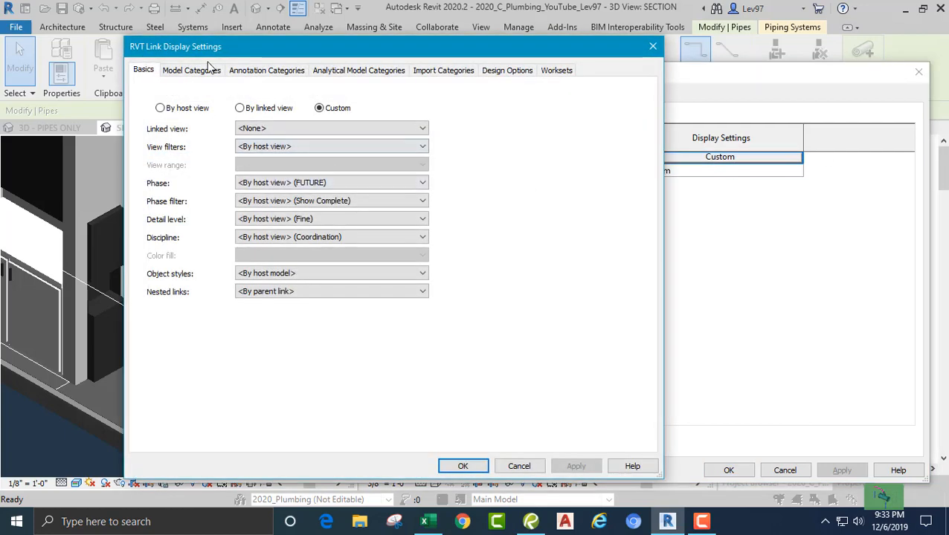
left_click(195, 70)
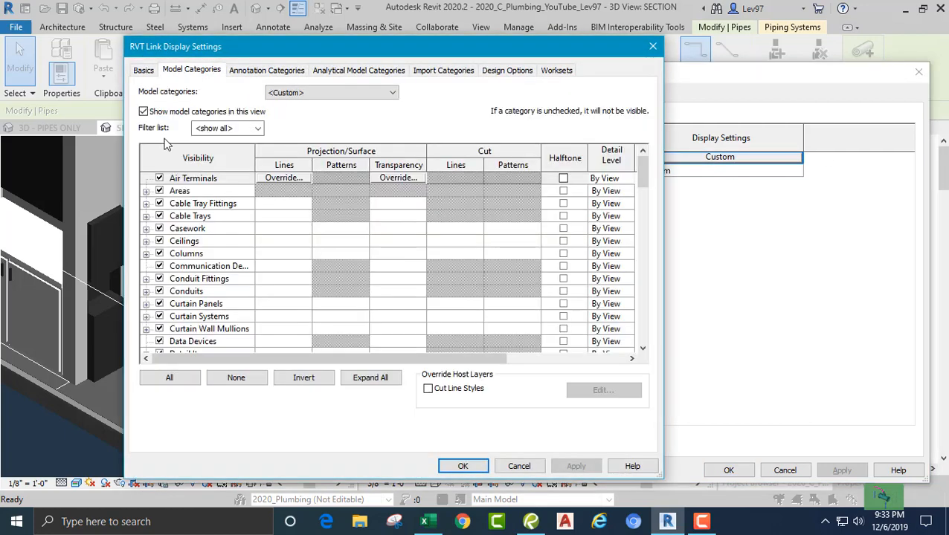
left_click(160, 229)
left_click(444, 465)
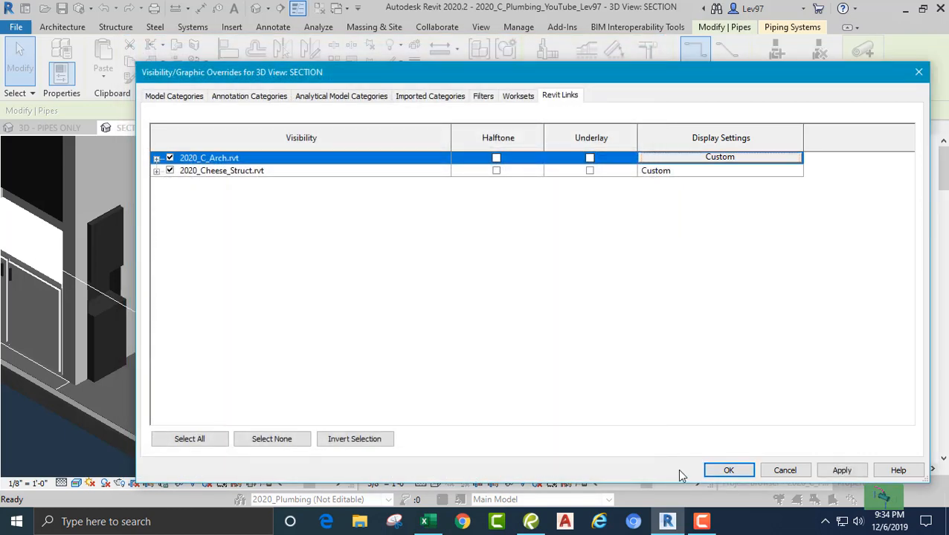
left_click(728, 470)
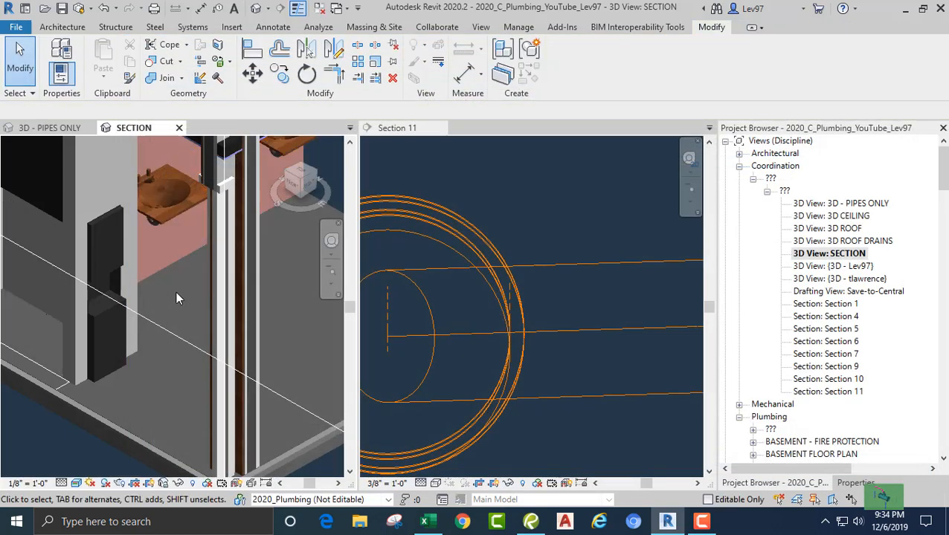
- Hide the whole linked model 2020_C_Arch.rvt in the SECTION view
scroll(179, 360, "down", 2)
middle_click_drag(176, 348, 142, 342, "shift")
key("g")
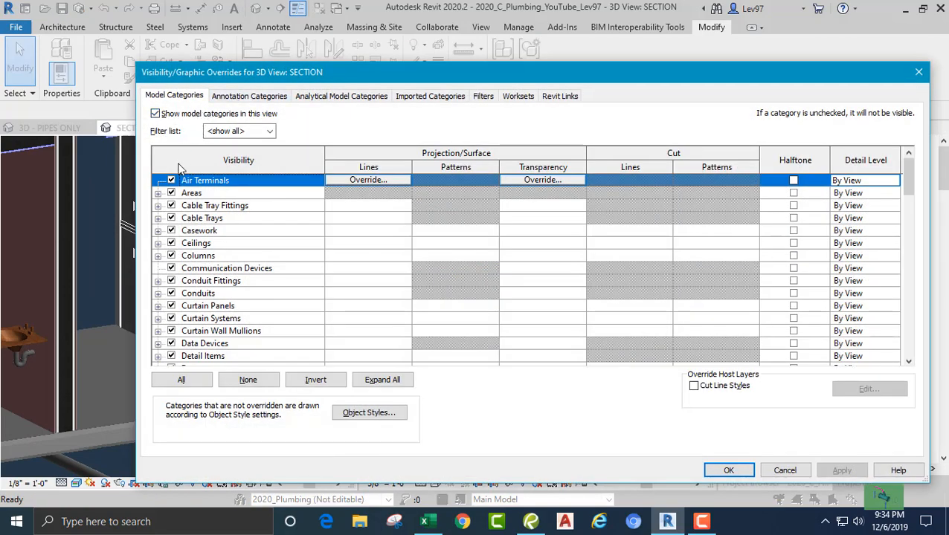
left_click(559, 97)
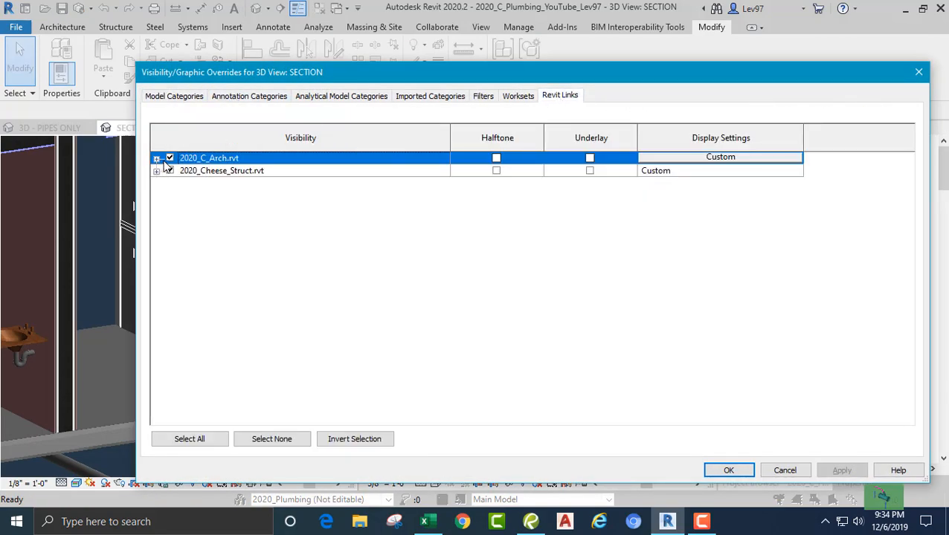
left_click(727, 471)
- Examine the lavatories' drain piping above and below the slab, and close the SECTION view
middle_click_drag(185, 400, 149, 335, "shift")
scroll(192, 338, "down", 4)
scroll(176, 349, "up", 3)
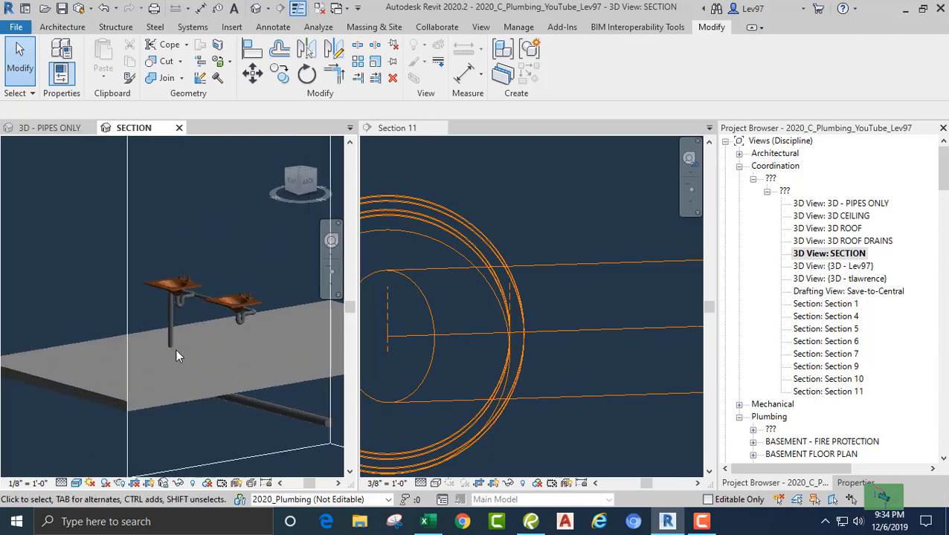
scroll(176, 350, "up", 2)
middle_click_drag(194, 360, 194, 339)
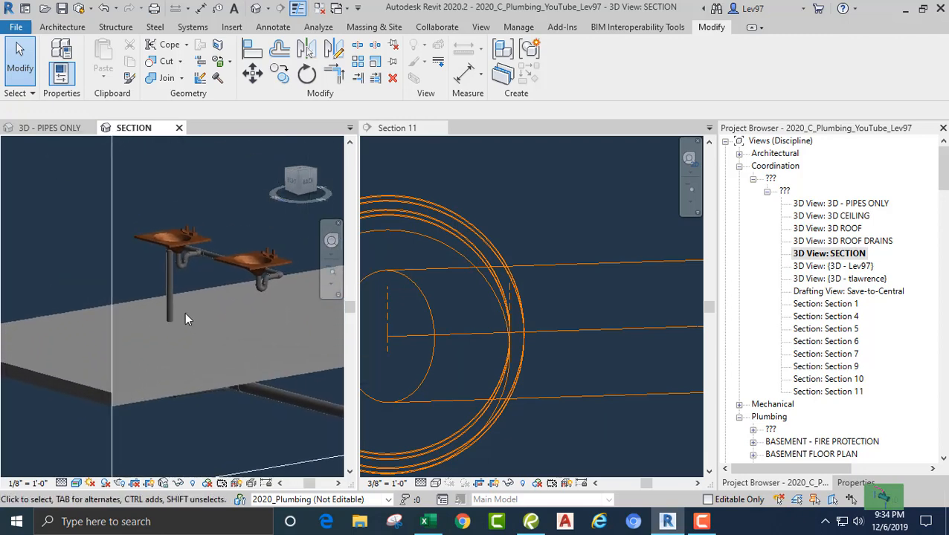
scroll(186, 312, "down", 1)
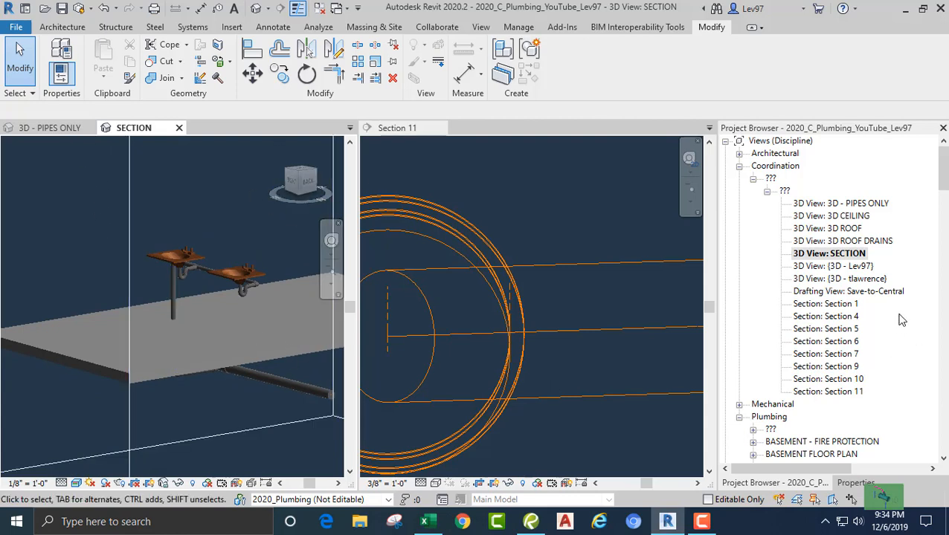
left_click(179, 128)
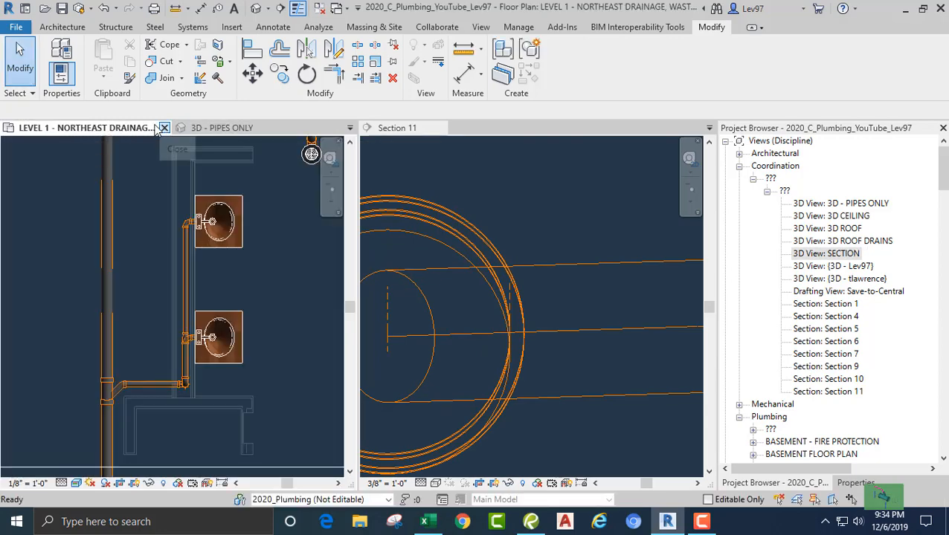